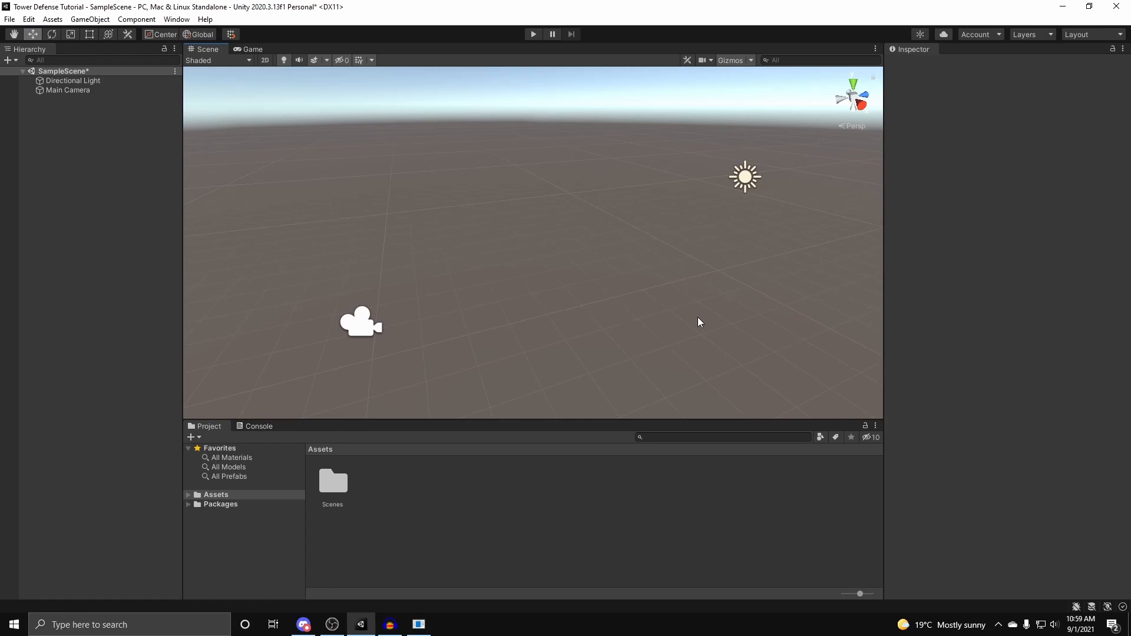
Save the SampleScene scene.
alt+drag(697, 321, 618, 321)
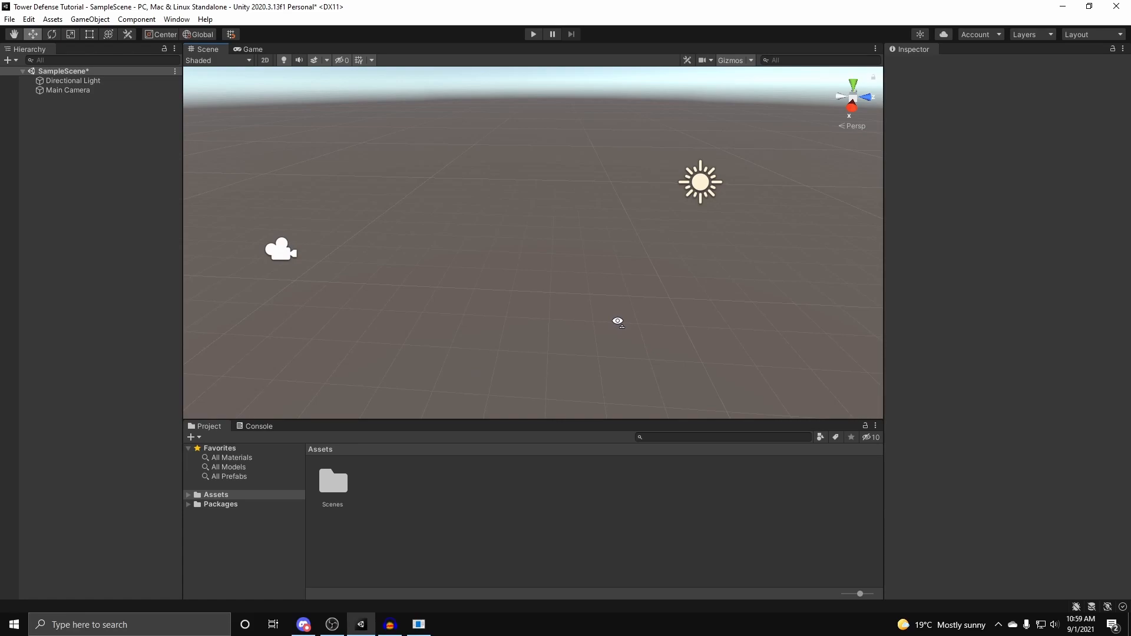
mouse_move(618, 321)
alt+mouse_down()
mouse_move(620, 280)
mouse_move(633, 280)
mouse_move(624, 295)
mouse_move(632, 323)
alt+mouse_up()
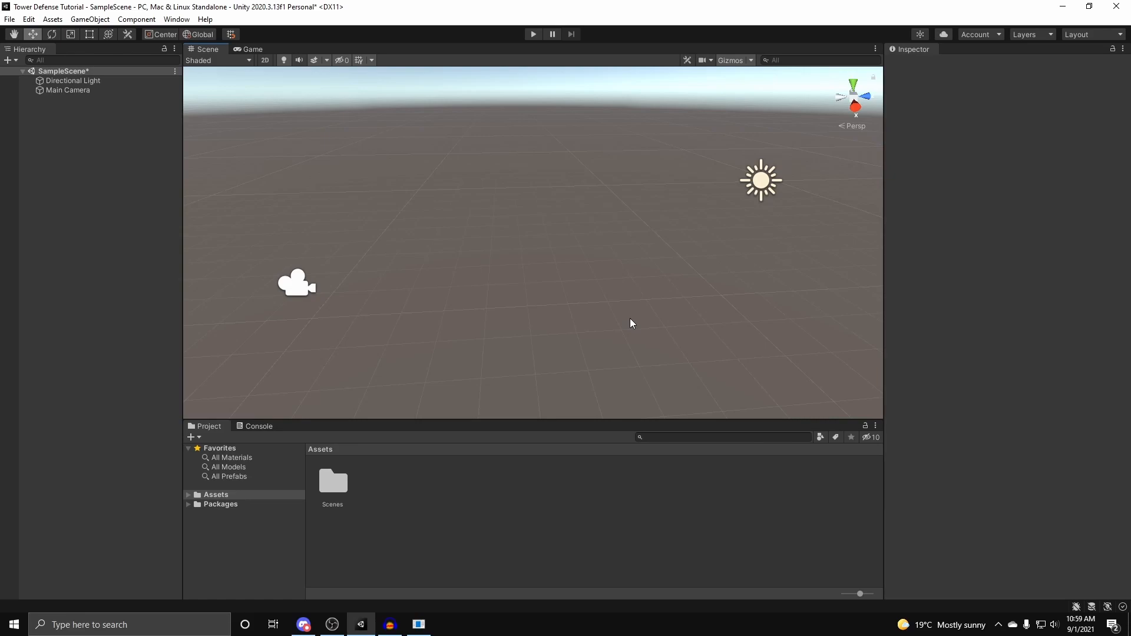
mouse_move(632, 322)
alt+mouse_down()
mouse_move(628, 282)
mouse_move(616, 278)
mouse_move(606, 293)
mouse_move(618, 318)
alt+mouse_up()
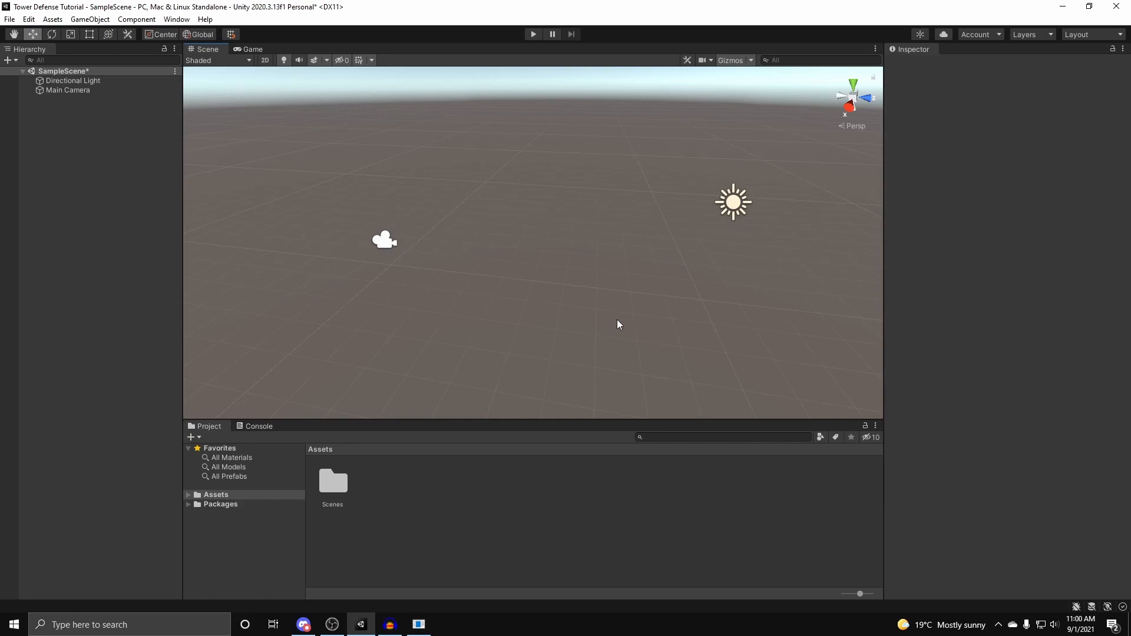
alt+drag(619, 324, 700, 325)
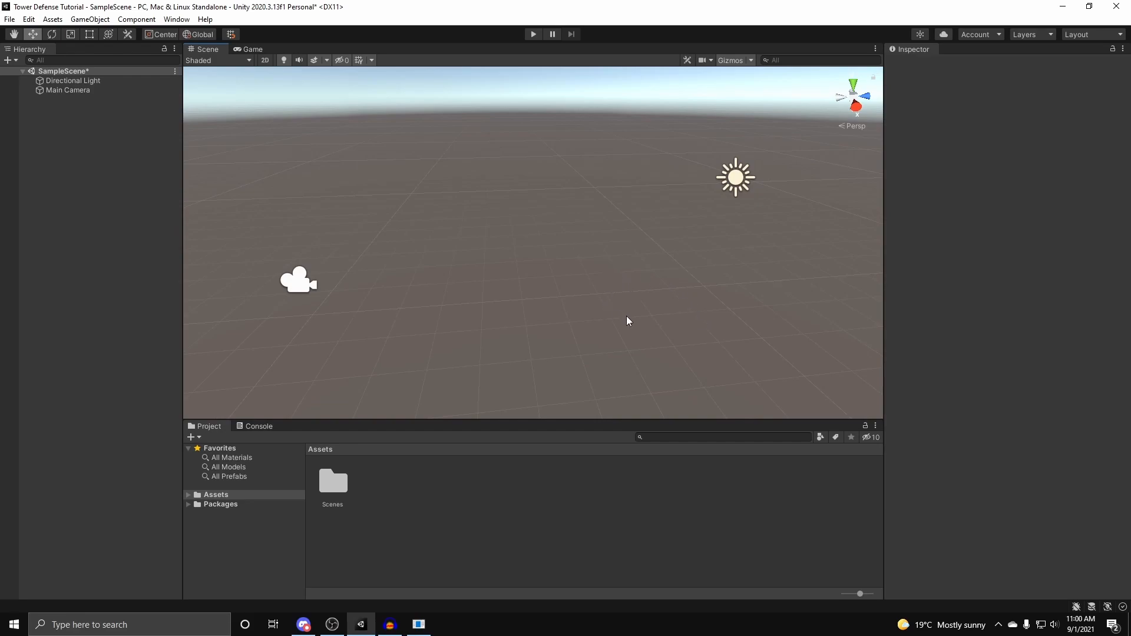
alt+drag(677, 316, 647, 314)
key(ctrl+s)
mouse_move(574, 296)
alt+mouse_down()
mouse_move(558, 288)
mouse_move(565, 295)
alt+mouse_up()
alt+drag(686, 320, 701, 303)
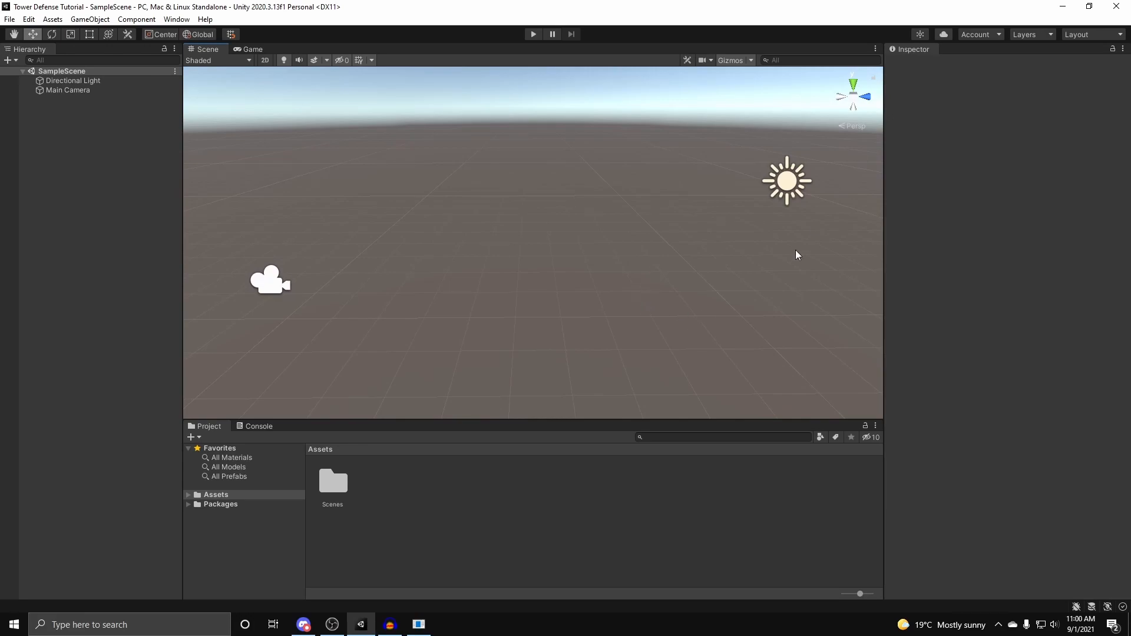
alt+drag(691, 275, 738, 310)
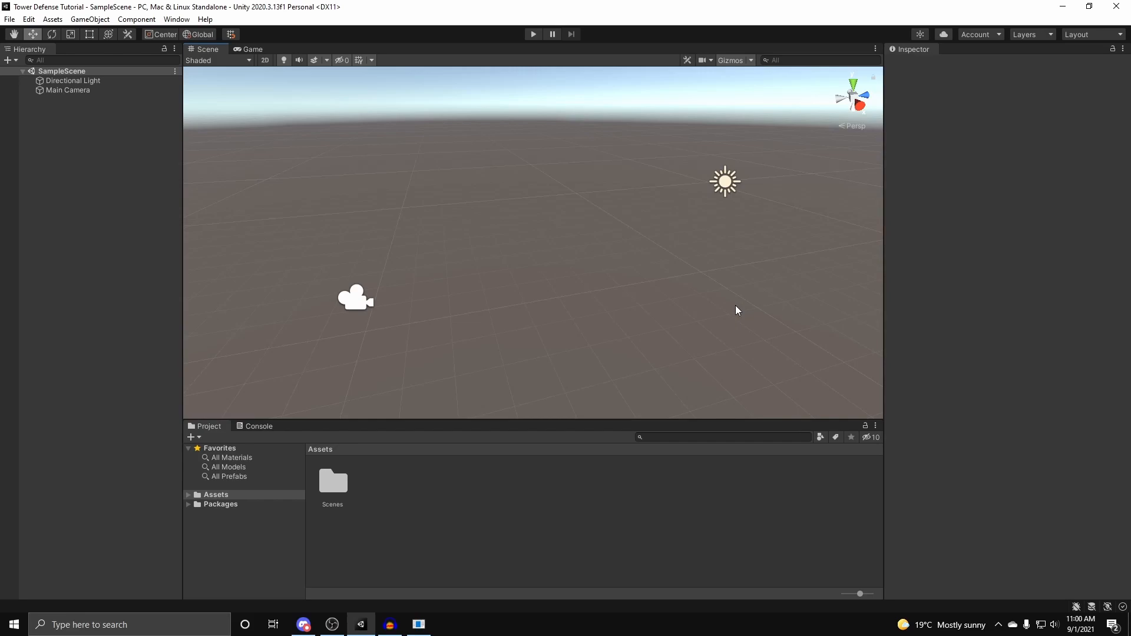
alt+drag(738, 310, 659, 311)
scroll(659, 311, down, 5)
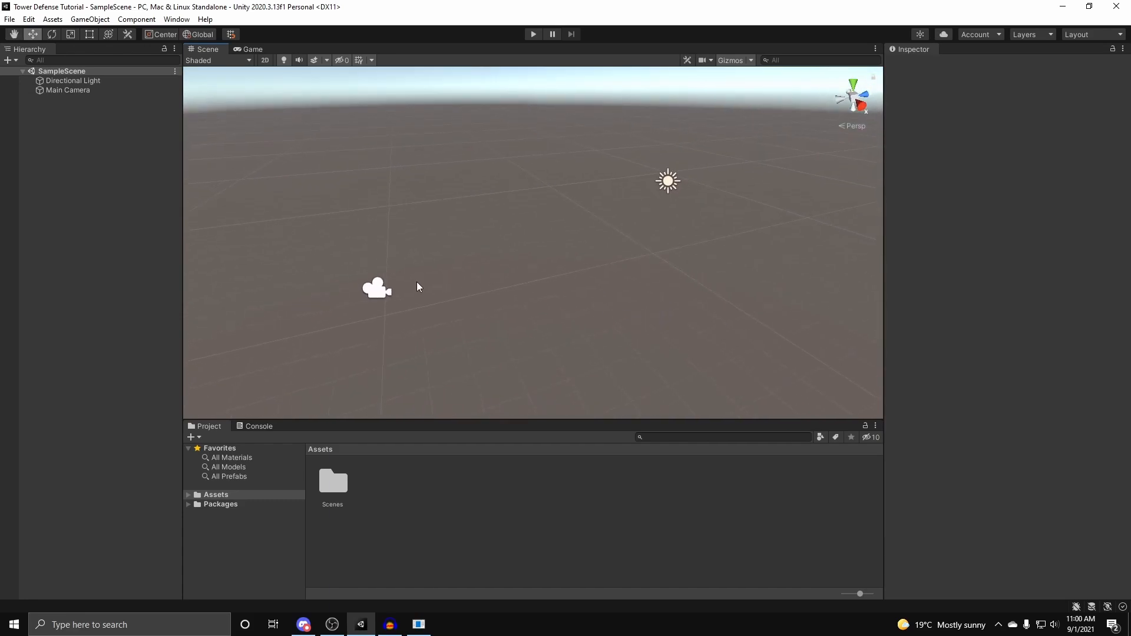
click(379, 289)
click(532, 300)
alt+drag(553, 305, 445, 310)
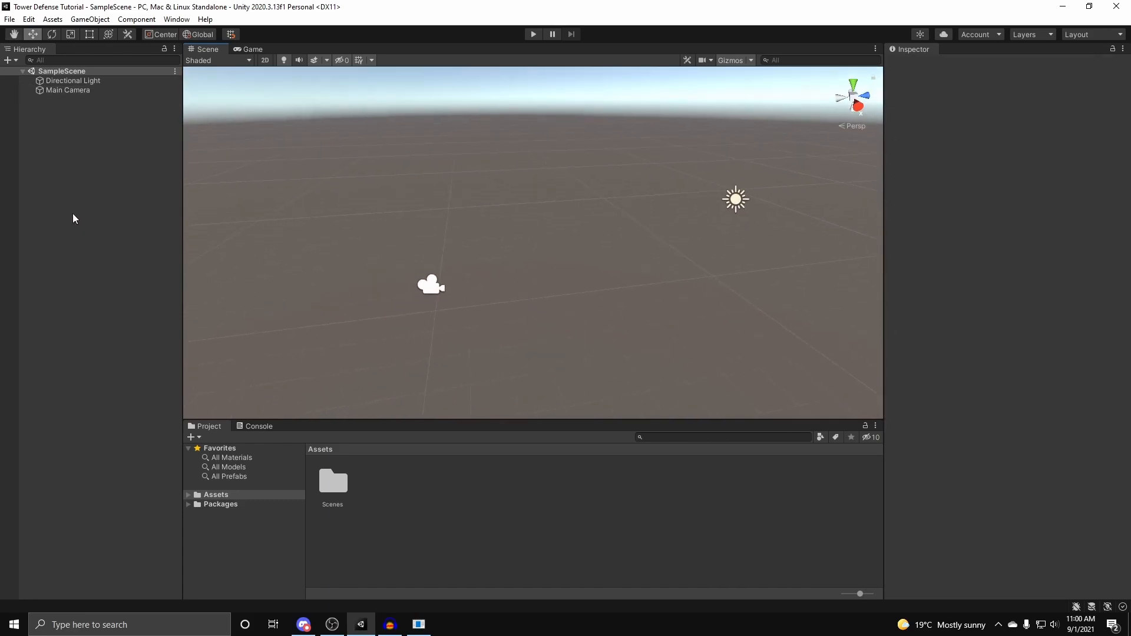
Create an empty game object in the scene and reset its position to the origin.
right_click(81, 166)
click(166, 305)
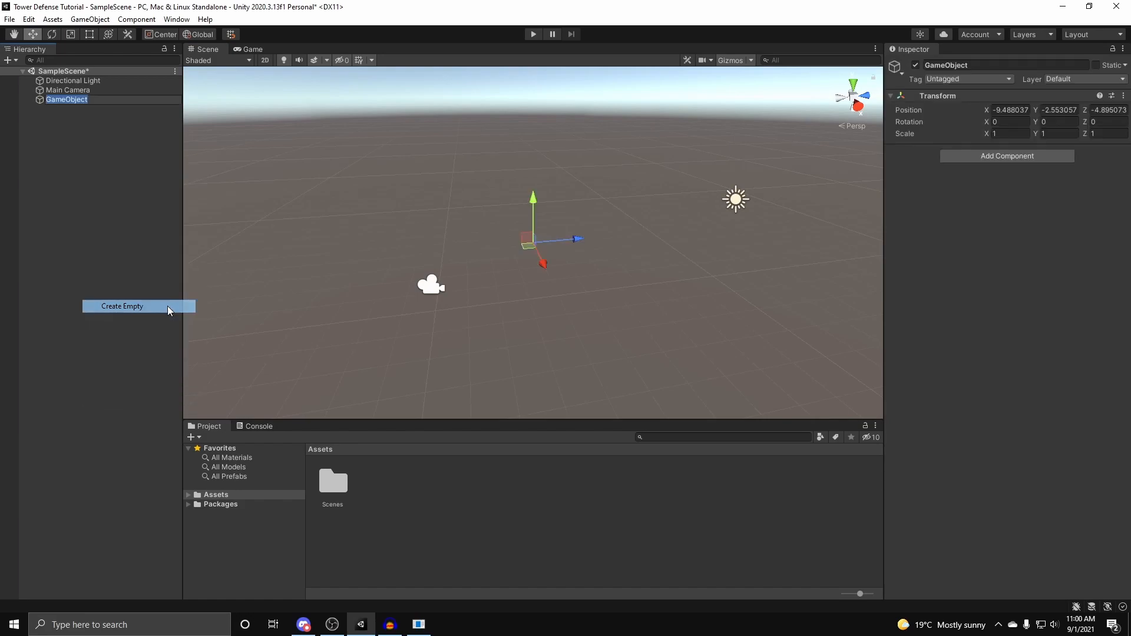
right_click(933, 97)
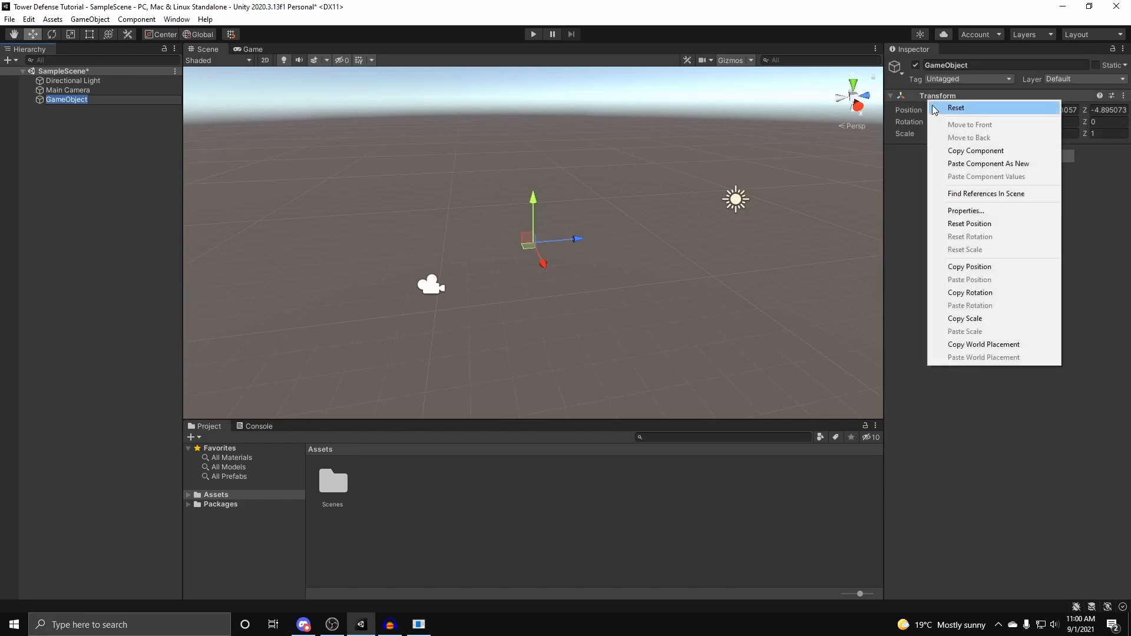
click(969, 224)
alt+drag(860, 234, 802, 231)
Rename the new empty game object as Player.
click(980, 66)
key(BackSpace)
text(Player)
key(Return)
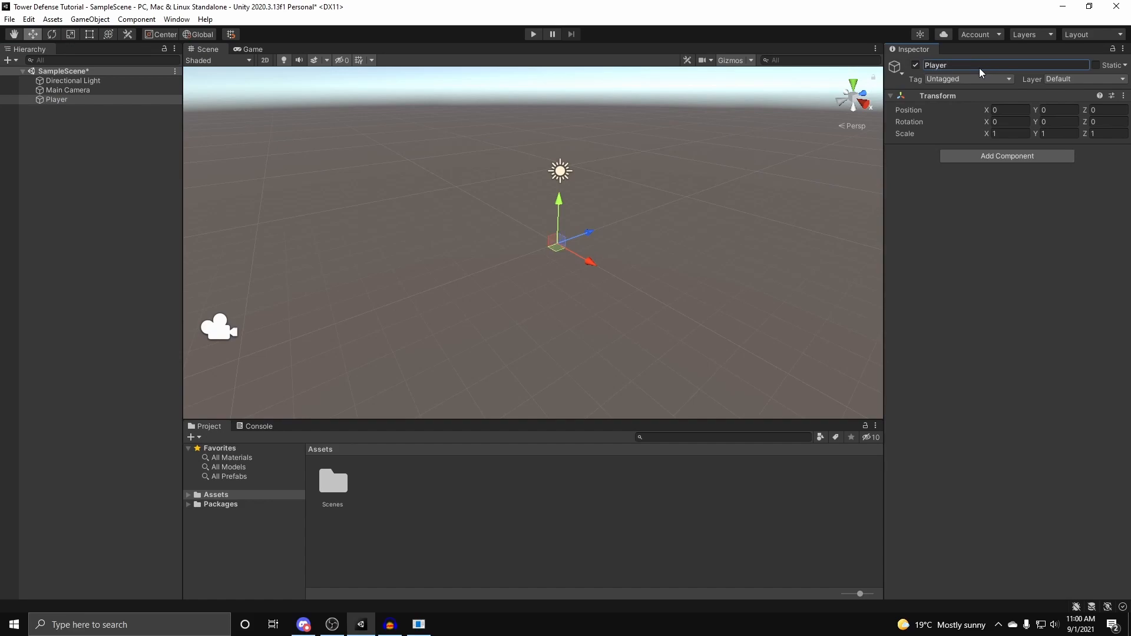
Make Main Camera a child of Player and set its Z position to 0.
drag(65, 92, 62, 99)
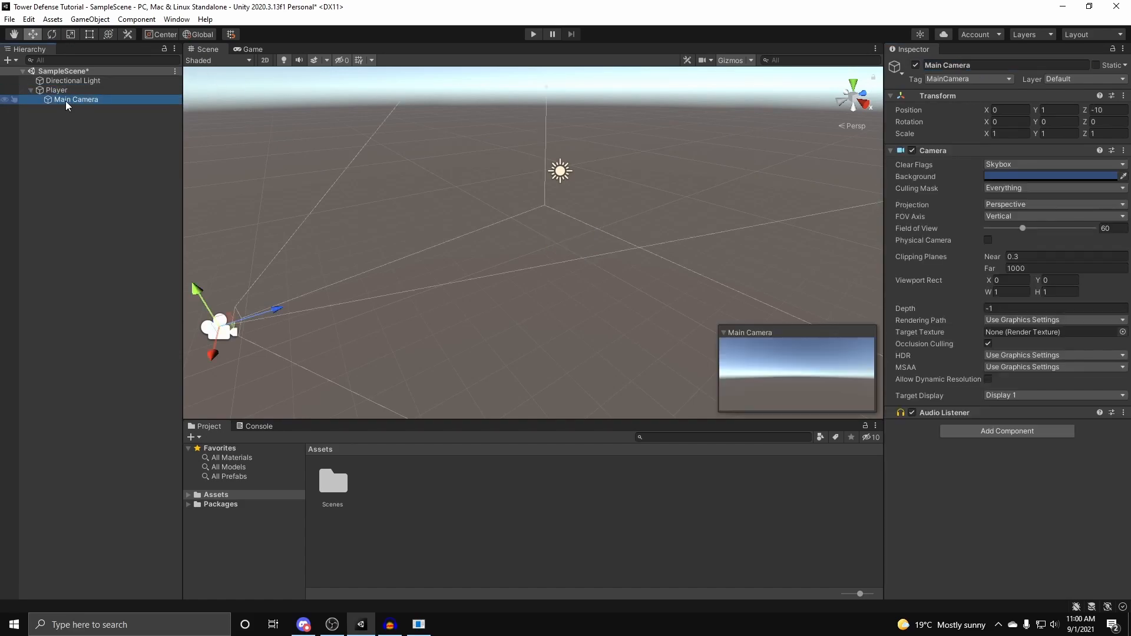
click(1108, 110)
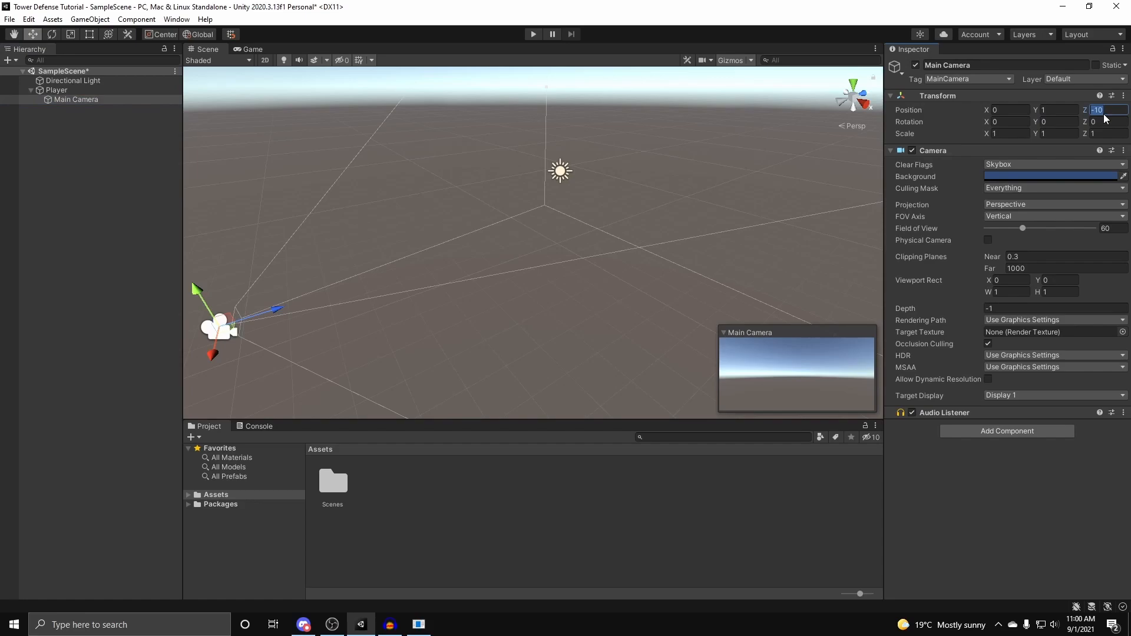
text(0)
right_drag(723, 211, 737, 206)
key(w)
click(71, 92)
click(91, 100)
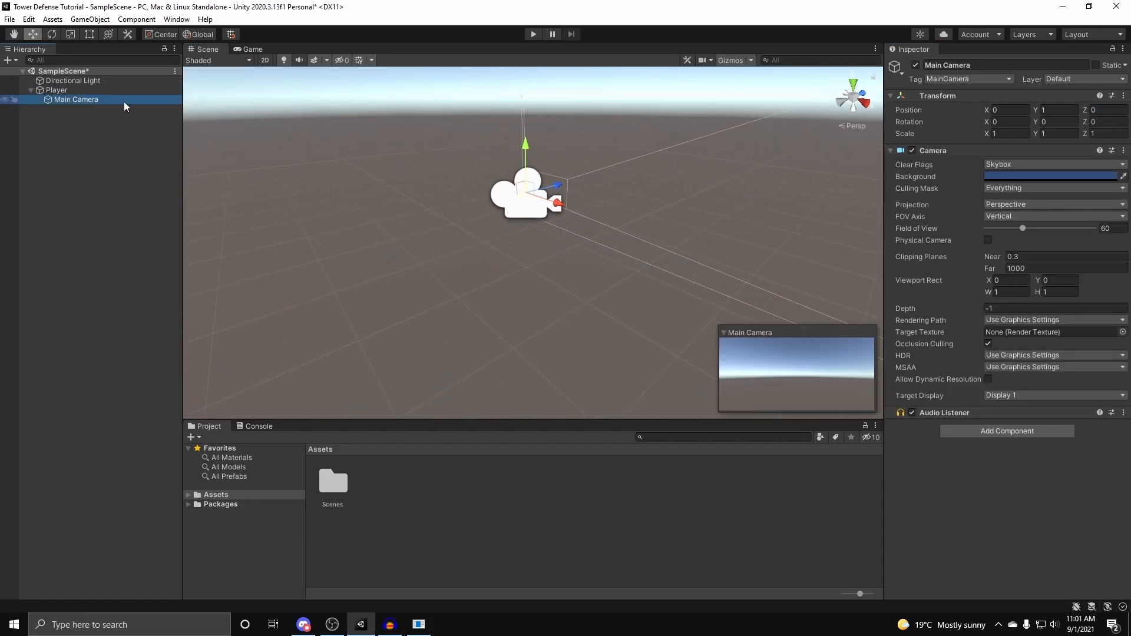
Add a Character Controller component to the Player object.
click(57, 90)
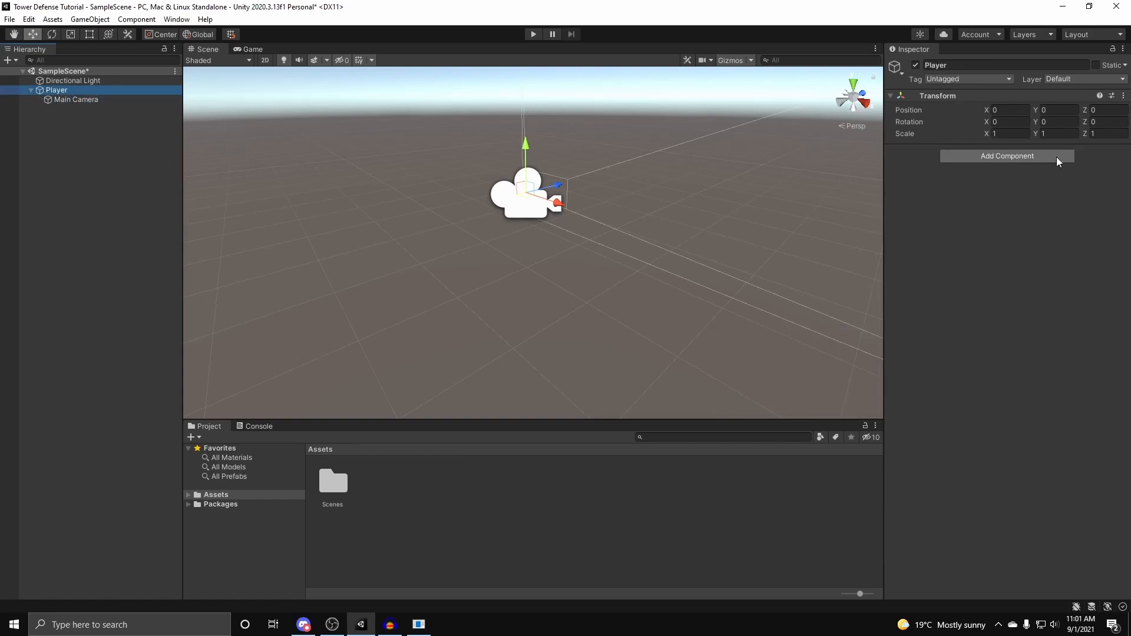
click(1057, 157)
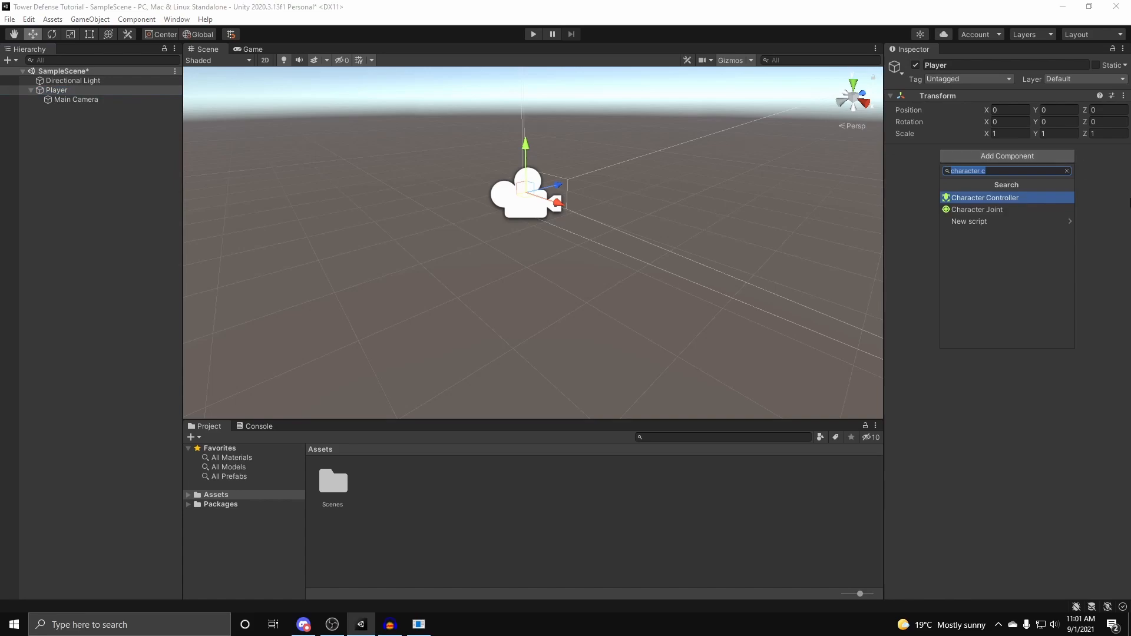
key(Return)
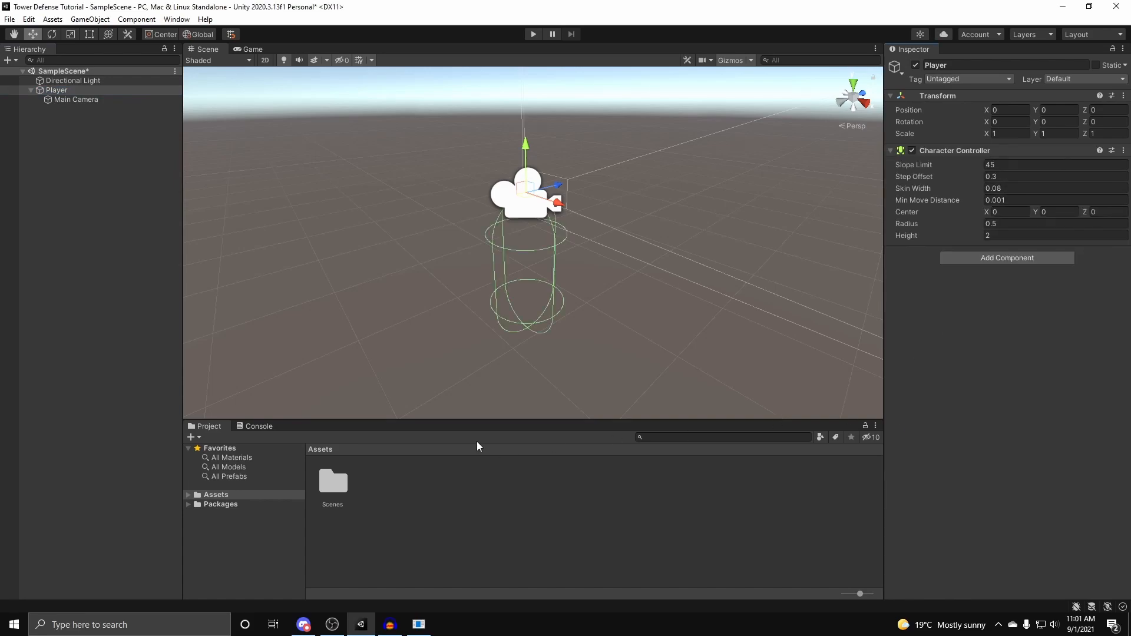
Create a folder named Classes in the project's Assets folder.
click(398, 485)
drag(328, 418, 329, 409)
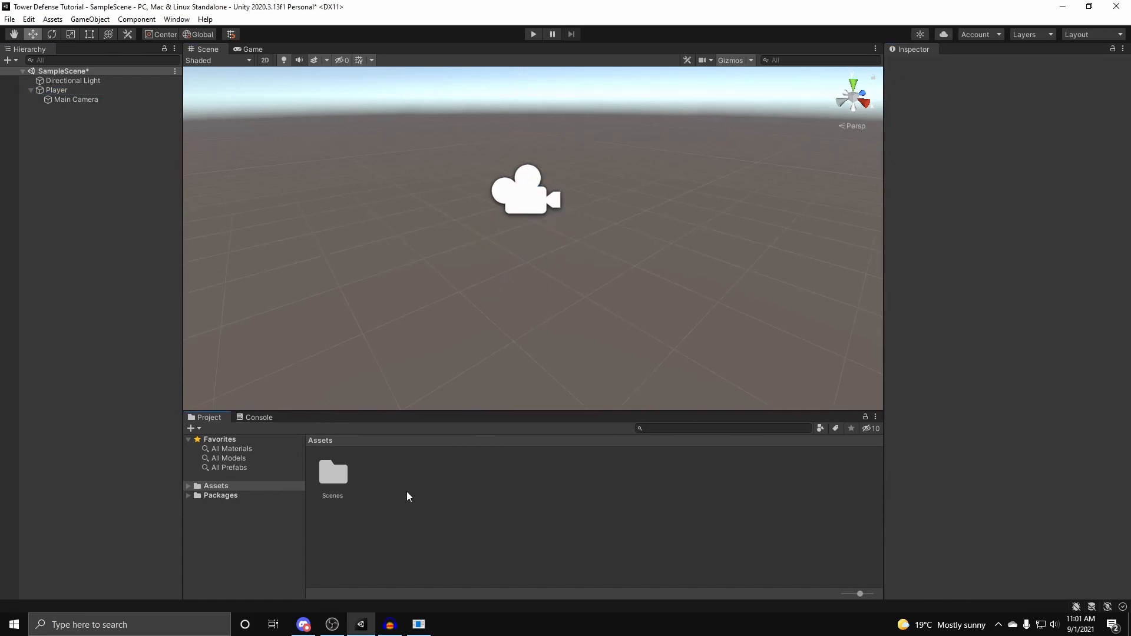
right_click(406, 492)
mouse_move(539, 178)
click(612, 176)
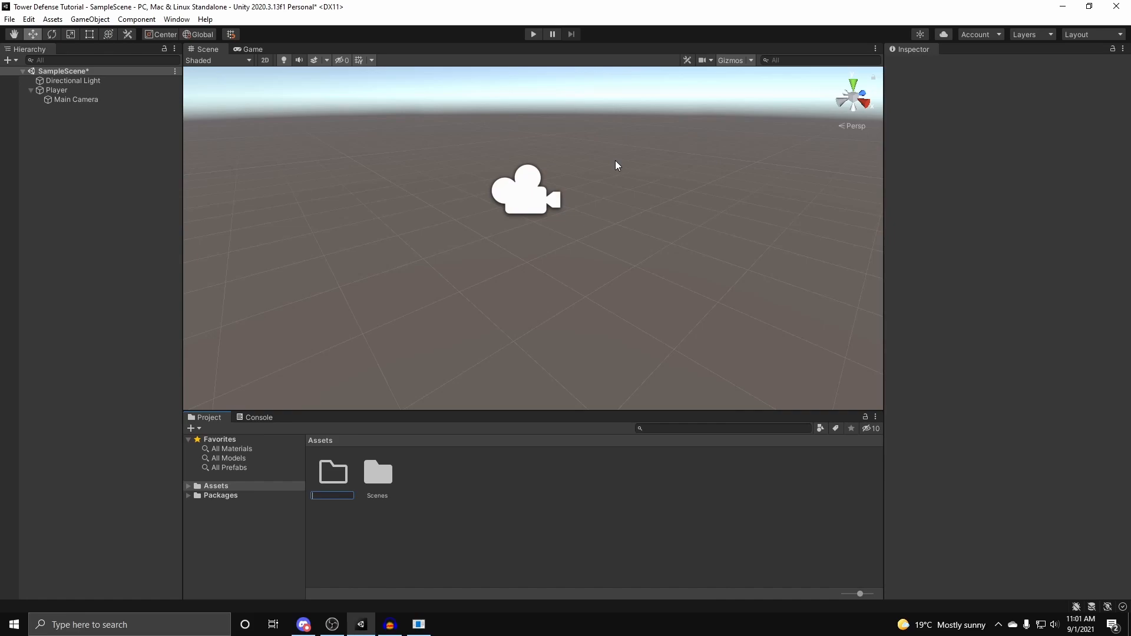
text(Classes)
key(Return)
Create a subfolder named Player inside the Classes folder.
double_click(334, 473)
right_click(333, 466)
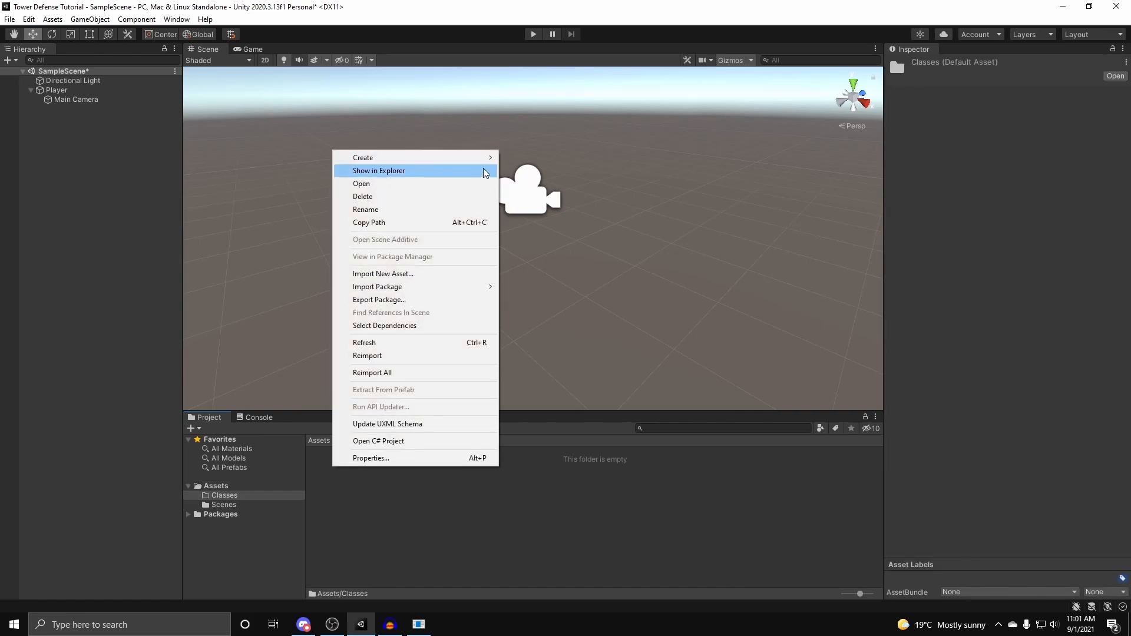
mouse_move(483, 158)
click(523, 158)
text(Player)
key(Return)
Create a C# script named PlayerMovement in the Classes/Player folder.
click(255, 505)
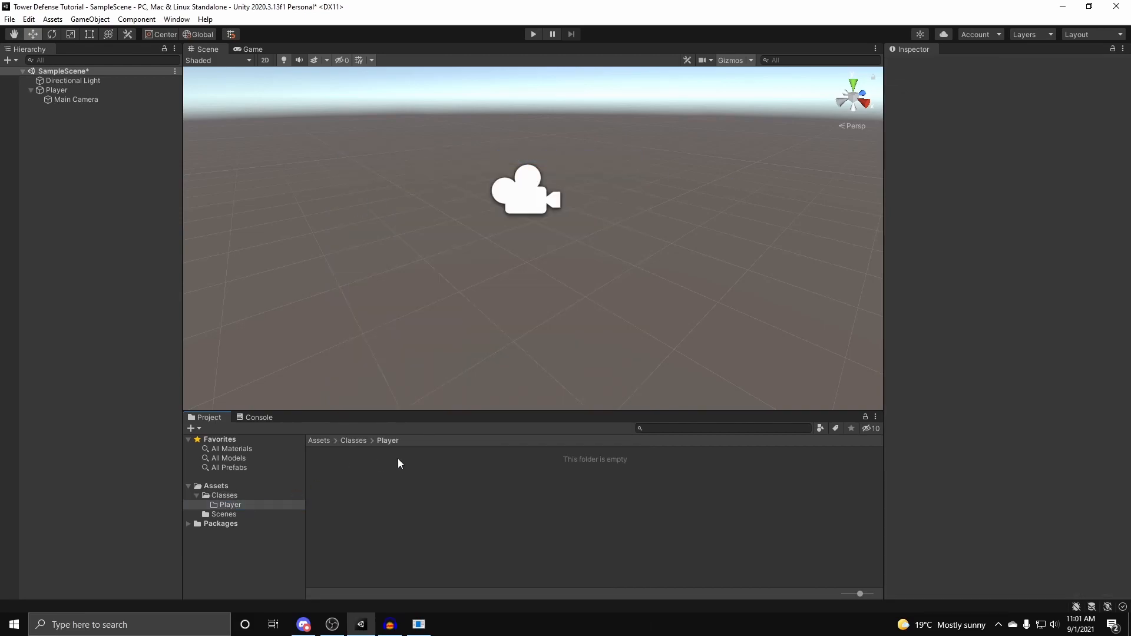
right_click(366, 460)
mouse_move(448, 160)
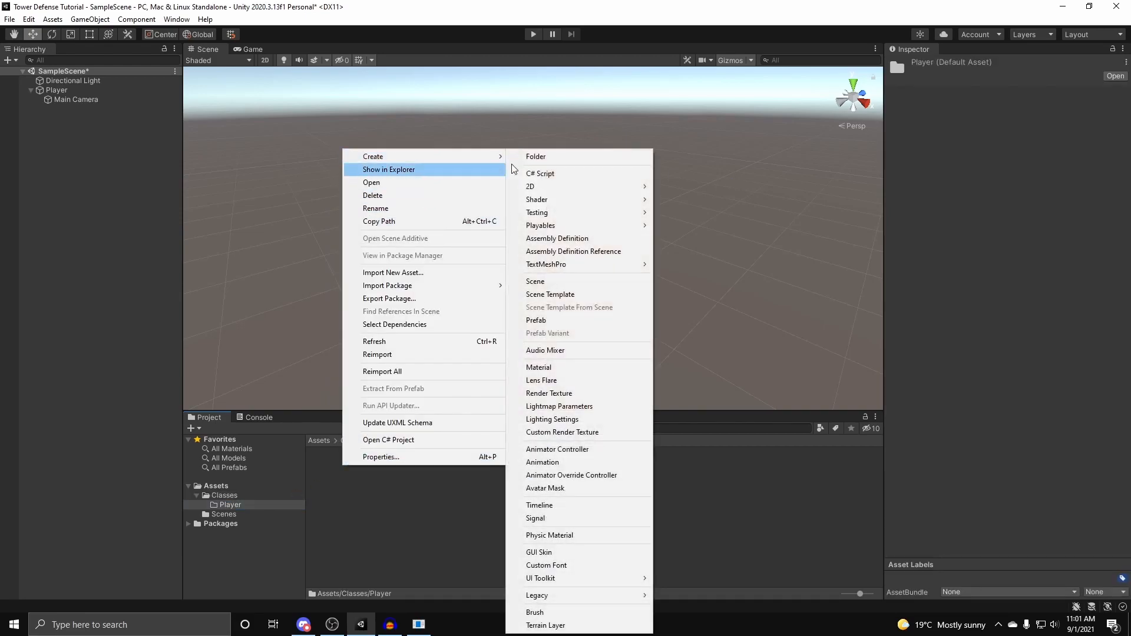
click(553, 174)
key(BackSpace)
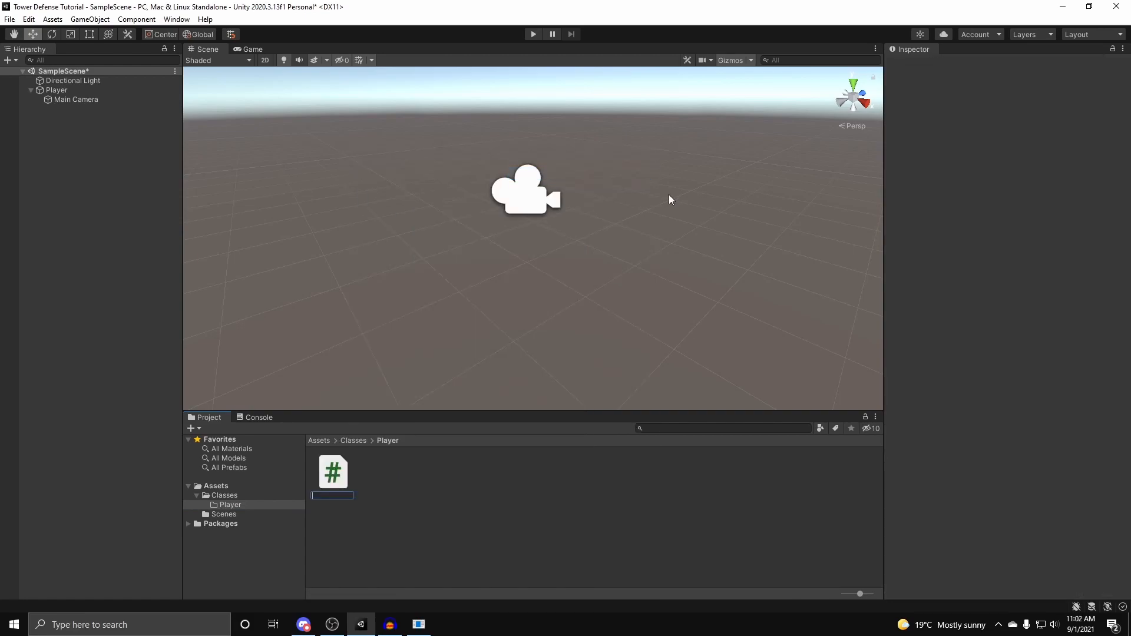
text(PlayerMovement)
key(Return)
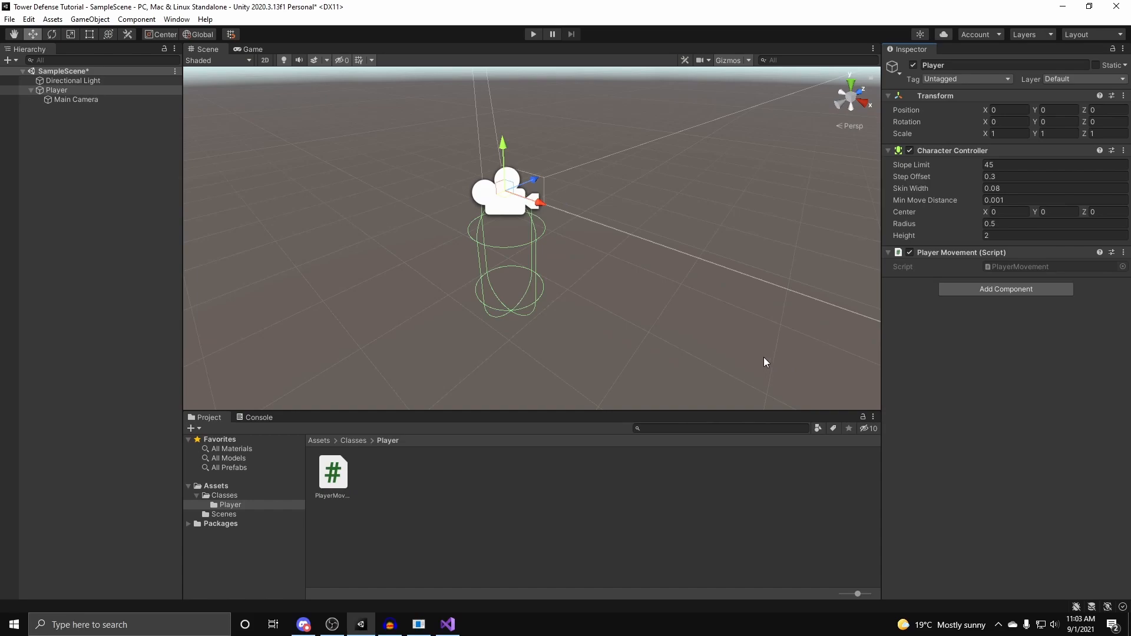
Open the Player Movement script attached to the Player object for editing in Visual Studio.
right_drag(751, 353, 678, 338)
key(s)
key(d)
click(1123, 252)
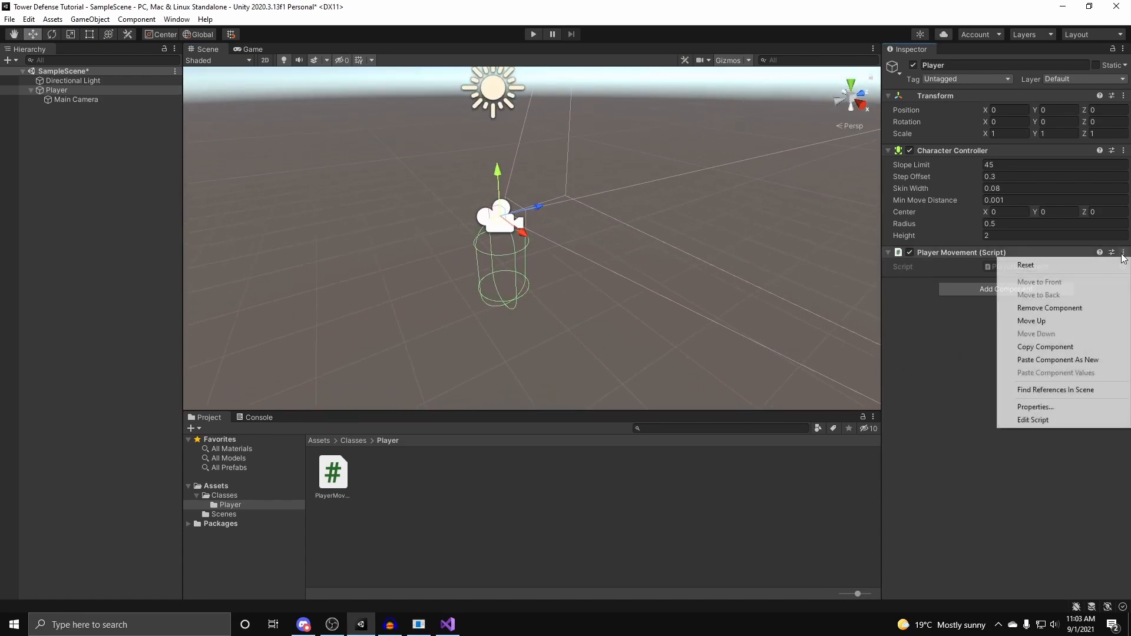
click(1031, 420)
Clear the template code from the PlayerMovement class body, leave blank lines in its place and save the script.
drag(256, 240, 227, 139)
key(Delete)
key(Return)
key(Return)
key(Up)
key(ctrl+s)
Bring up the Jarvis console window and arrange it side by side with the Visual Studio code editor.
click(419, 624)
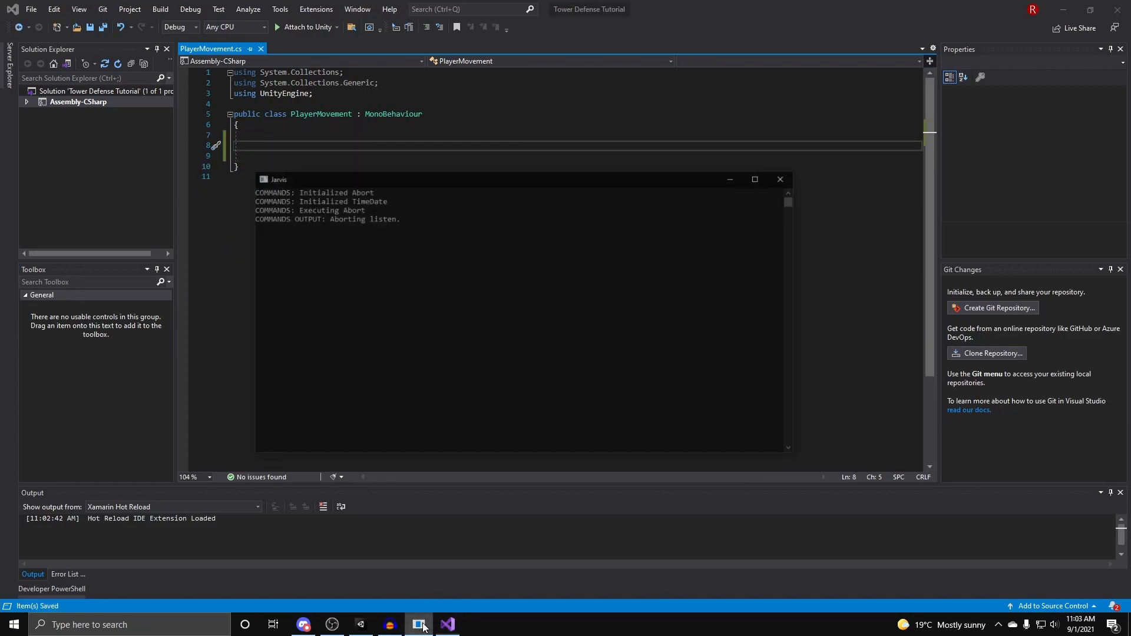
drag(510, 150, 833, 197)
drag(757, 197, 771, 175)
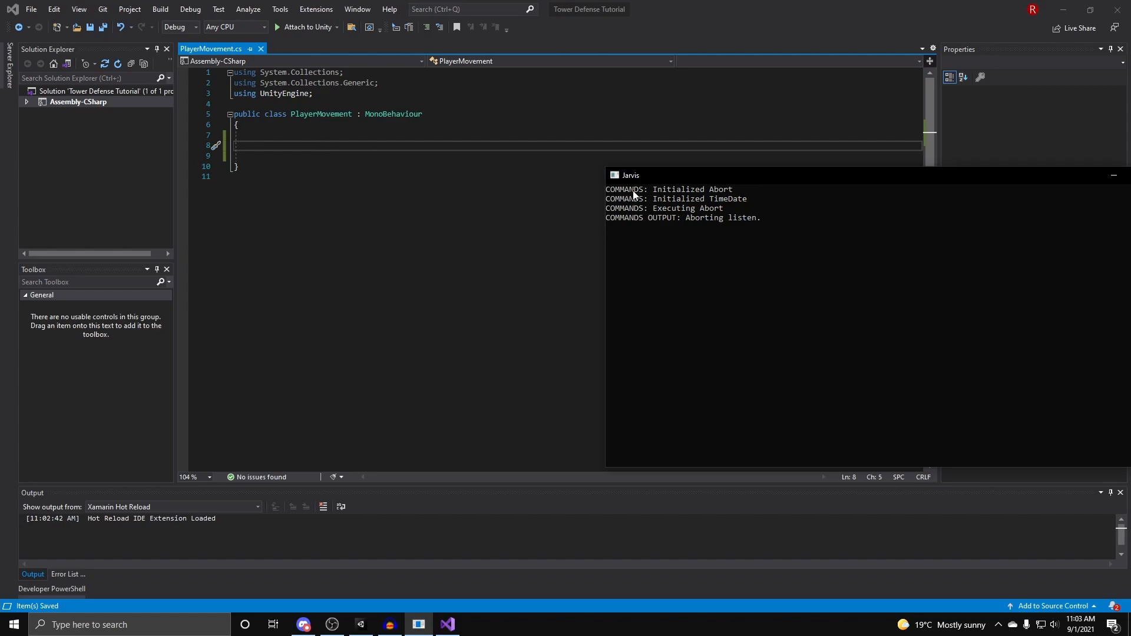
drag(683, 180, 1130, 200)
click(280, 136)
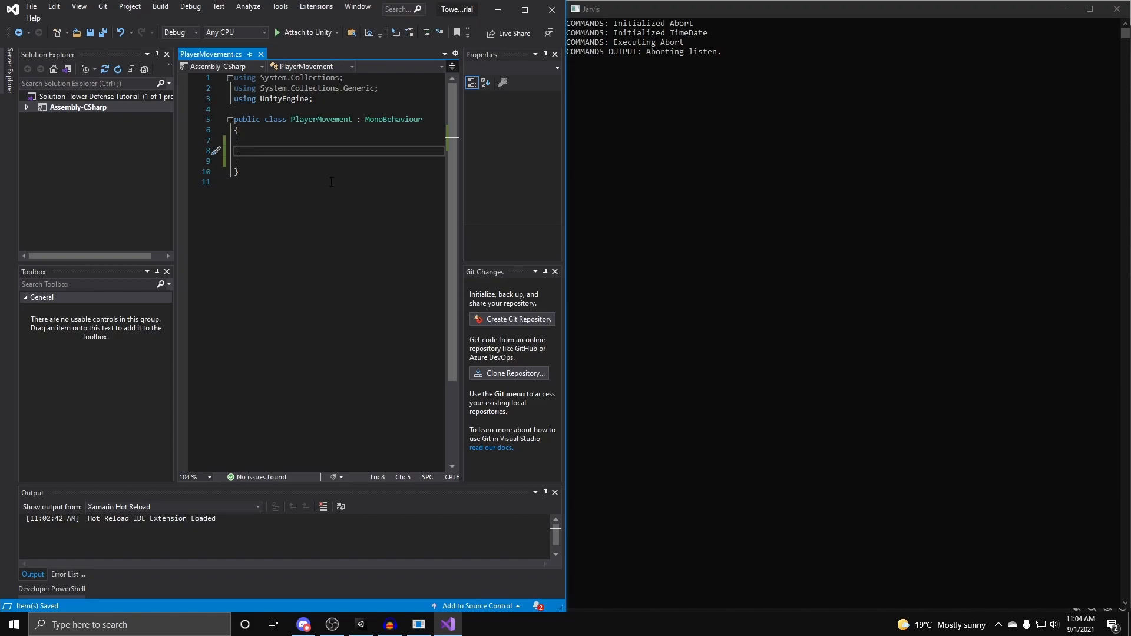
Paste the copied movement and camera code from the clipboard history into the empty PlayerMovement class body.
key(ctrl+shift+v)
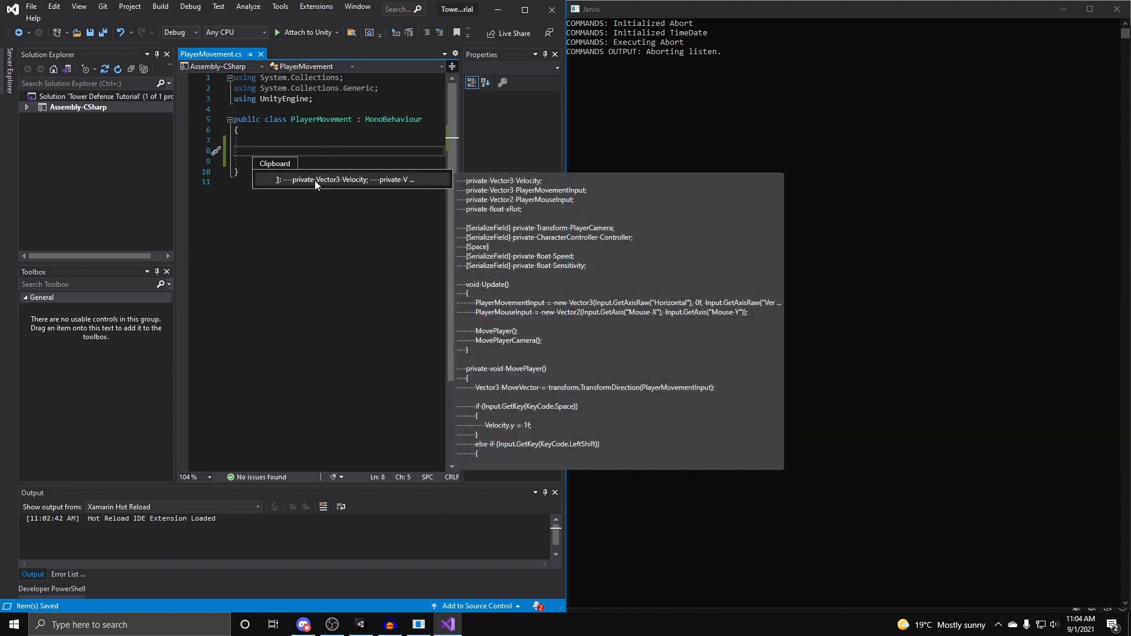
click(334, 180)
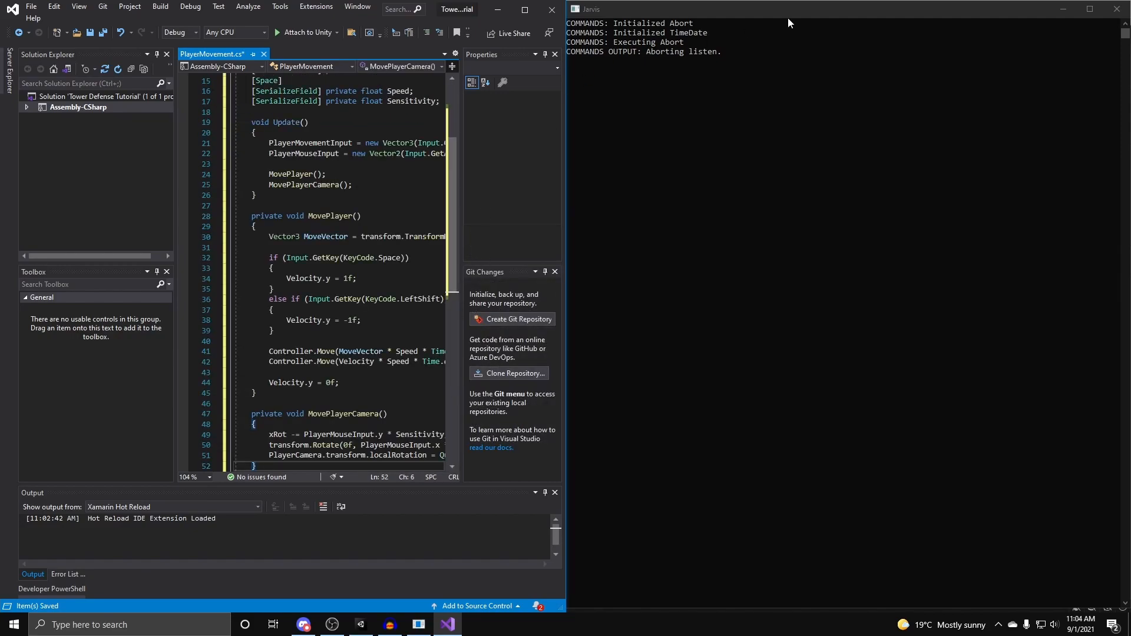
Close the Jarvis console window and maximize the code editor window.
drag(871, 14, 744, 40)
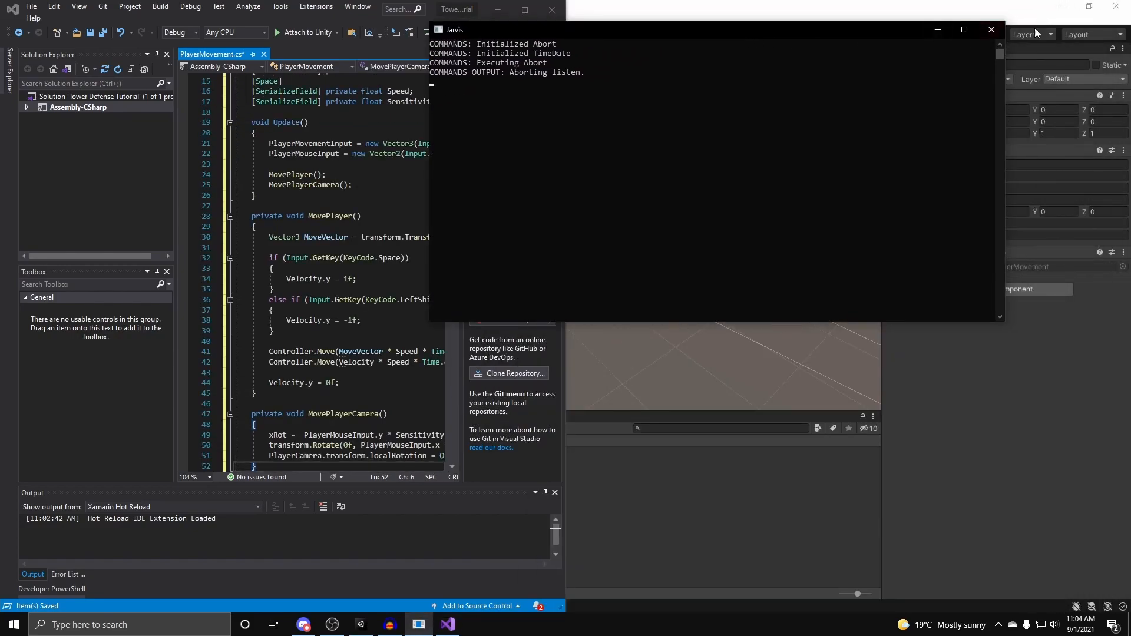
click(995, 33)
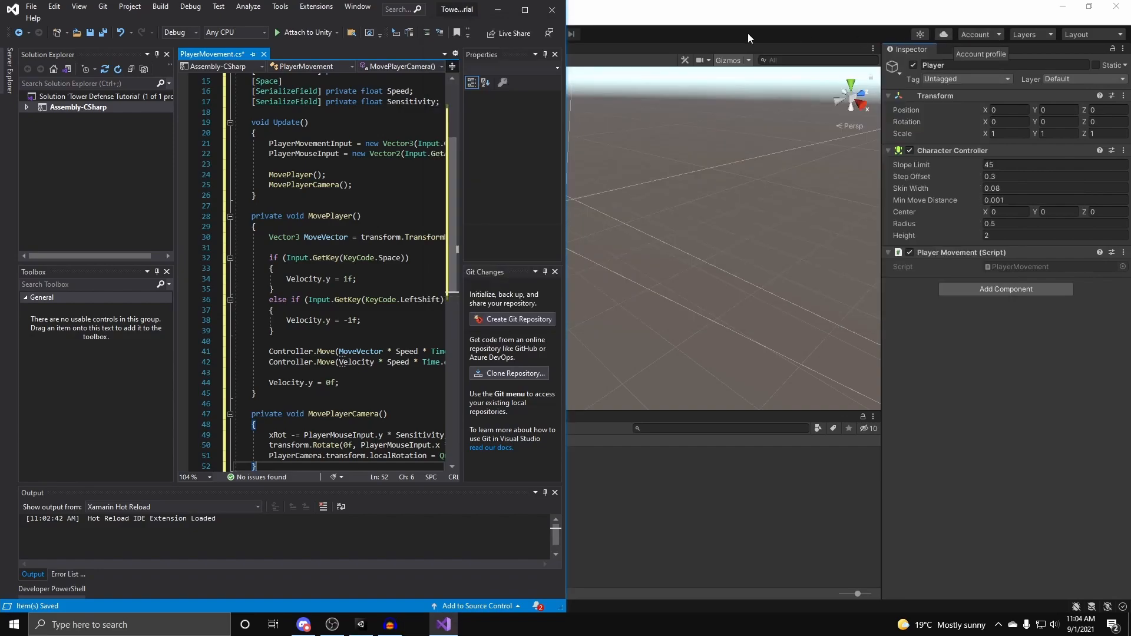
click(525, 10)
Save the PlayerMovement script with the pasted code.
scroll(519, 262, up, 3)
click(518, 262)
key(ctrl+s)
Examine the MovePlayer method's MoveVector line, its Space and LeftShift vertical velocity branches, and the closing Velocity.y reset.
scroll(397, 269, up, 6)
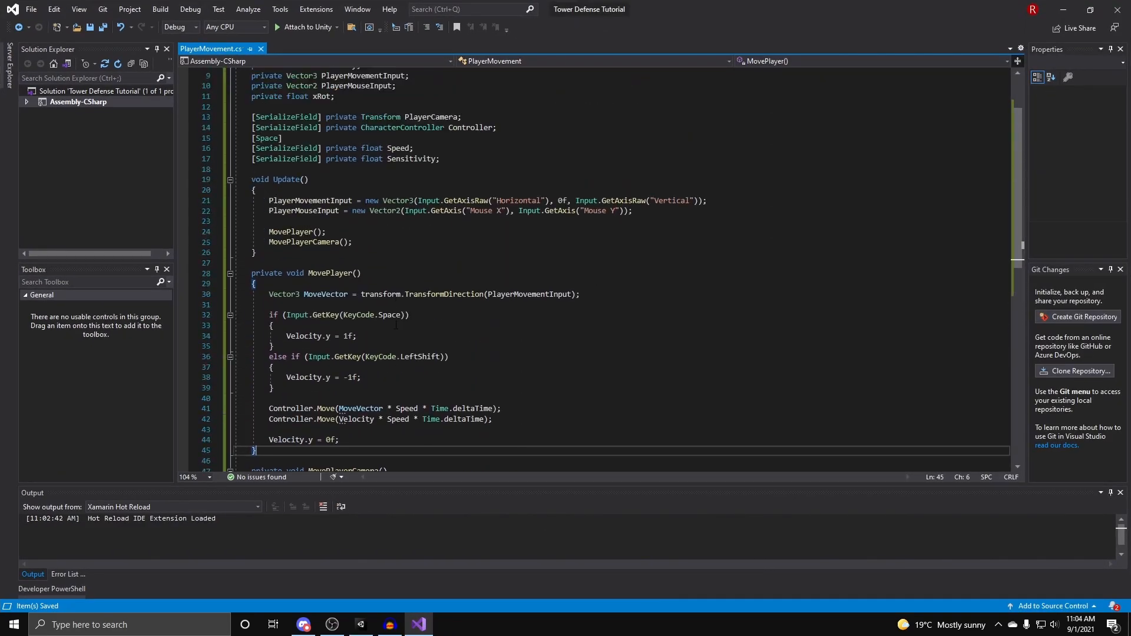
scroll(396, 325, up, 2)
click(360, 262)
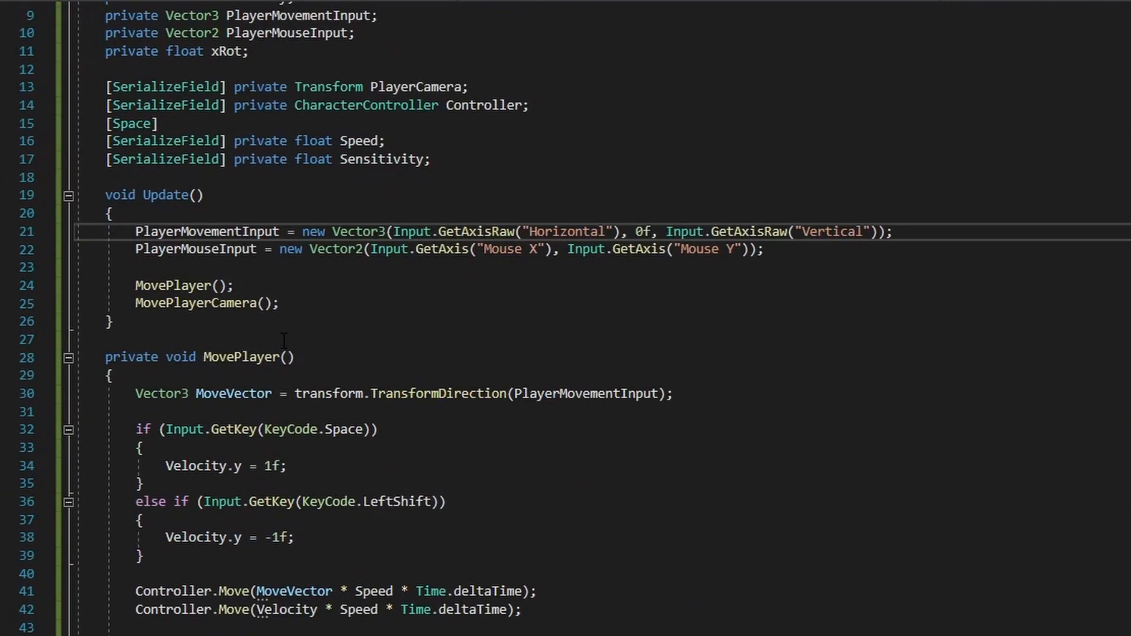
drag(207, 414, 75, 394)
click(271, 396)
click(224, 427)
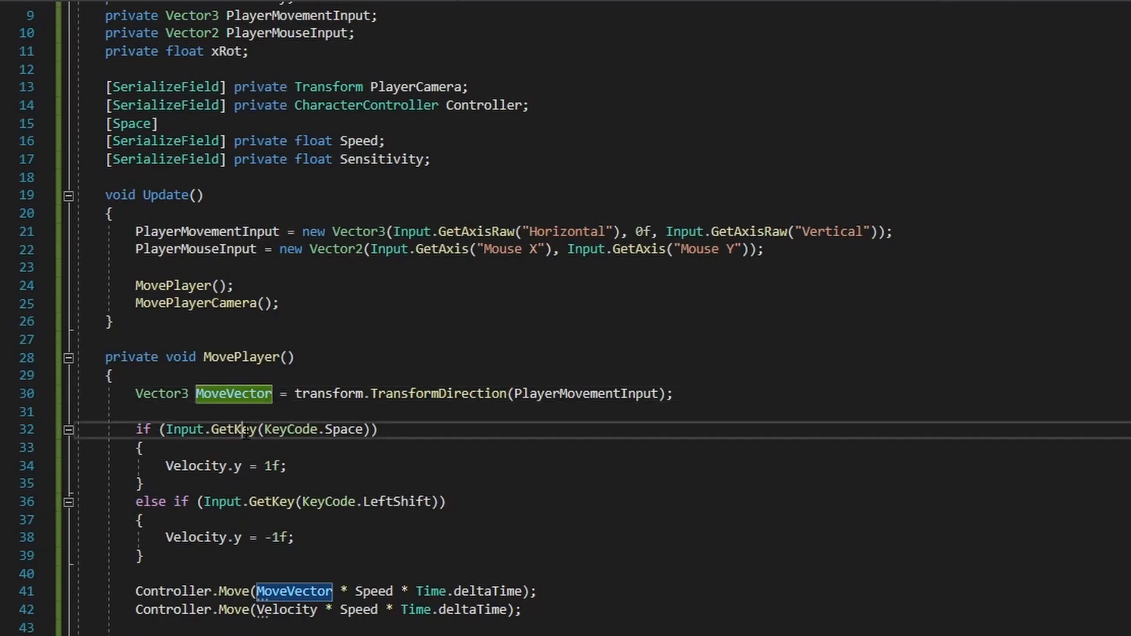
scroll(164, 415, down, 2)
click(226, 377)
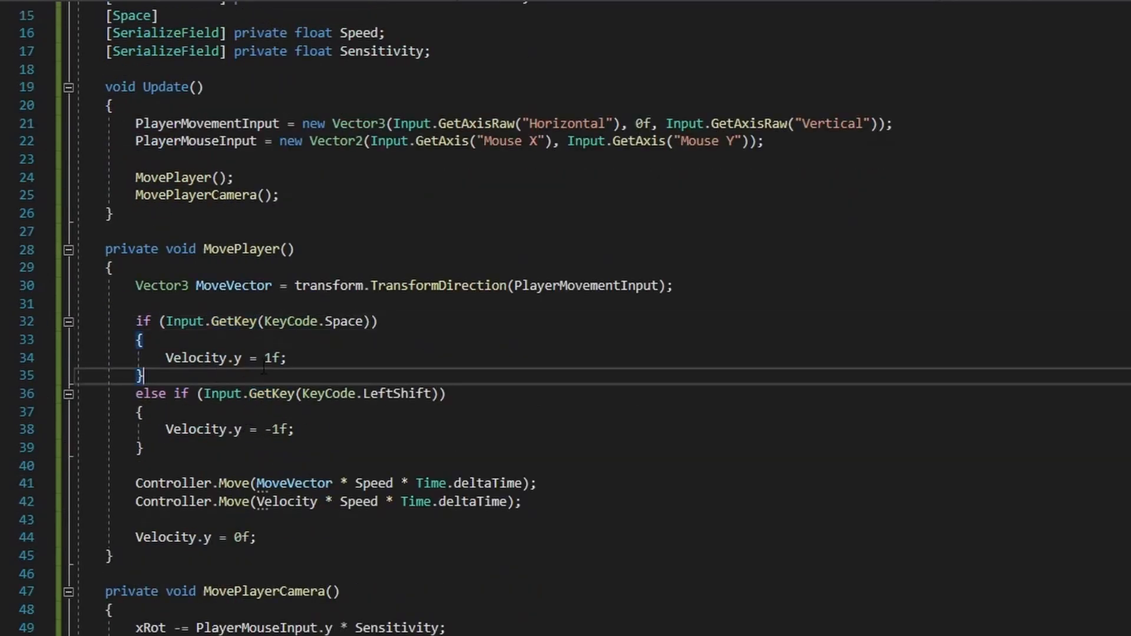
drag(265, 357, 272, 358)
drag(268, 431, 279, 431)
click(343, 424)
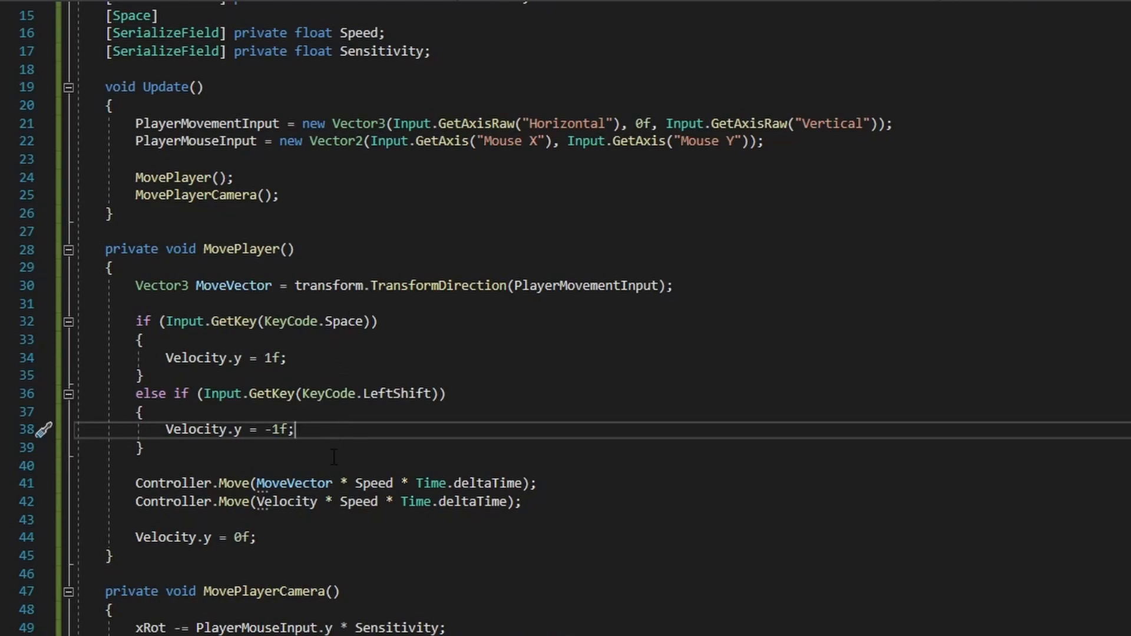
drag(283, 537, 76, 537)
click(337, 523)
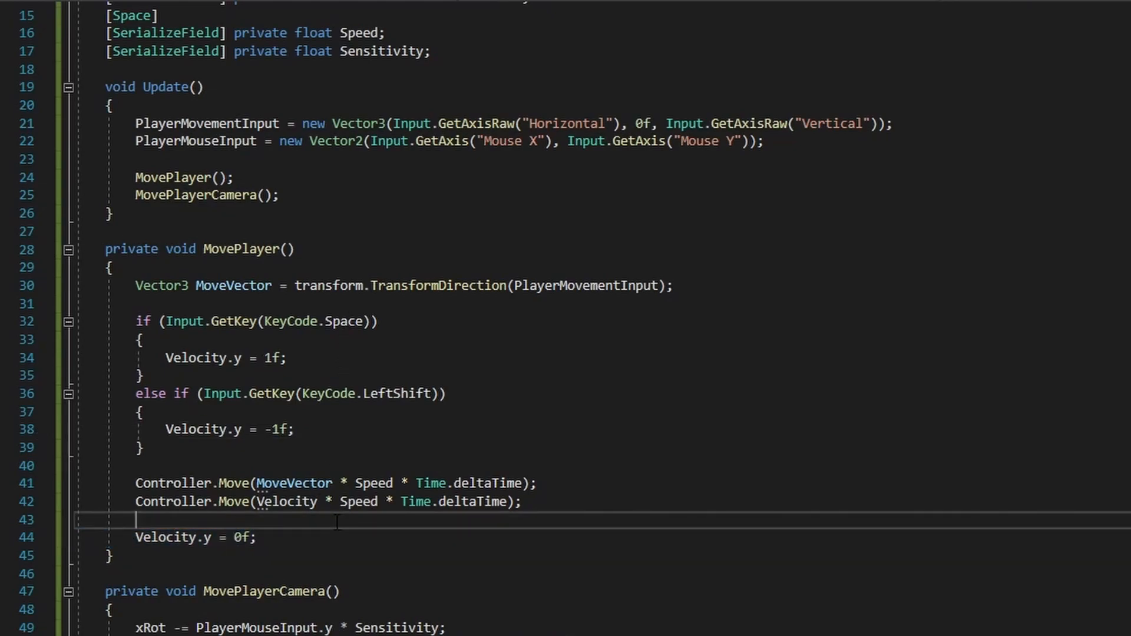
Remove the blank line between the PlayerMovement class's opening brace and the Velocity field declaration.
click(311, 249)
scroll(309, 255, up, 3)
click(306, 268)
scroll(296, 262, up, 2)
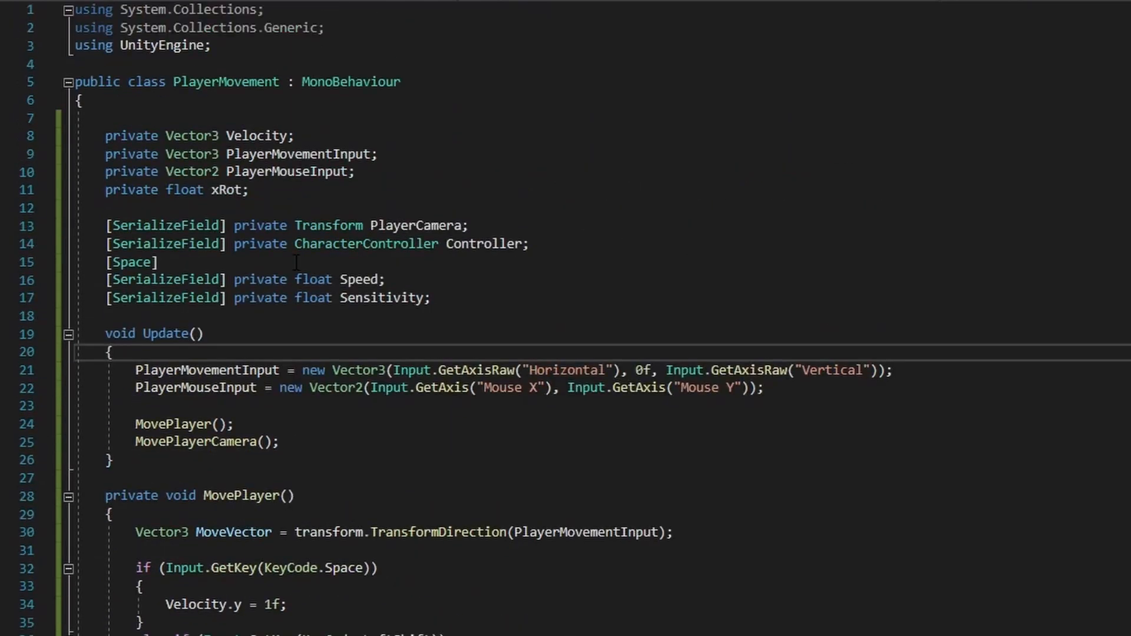
scroll(296, 262, down, 2)
scroll(408, 334, down, 3)
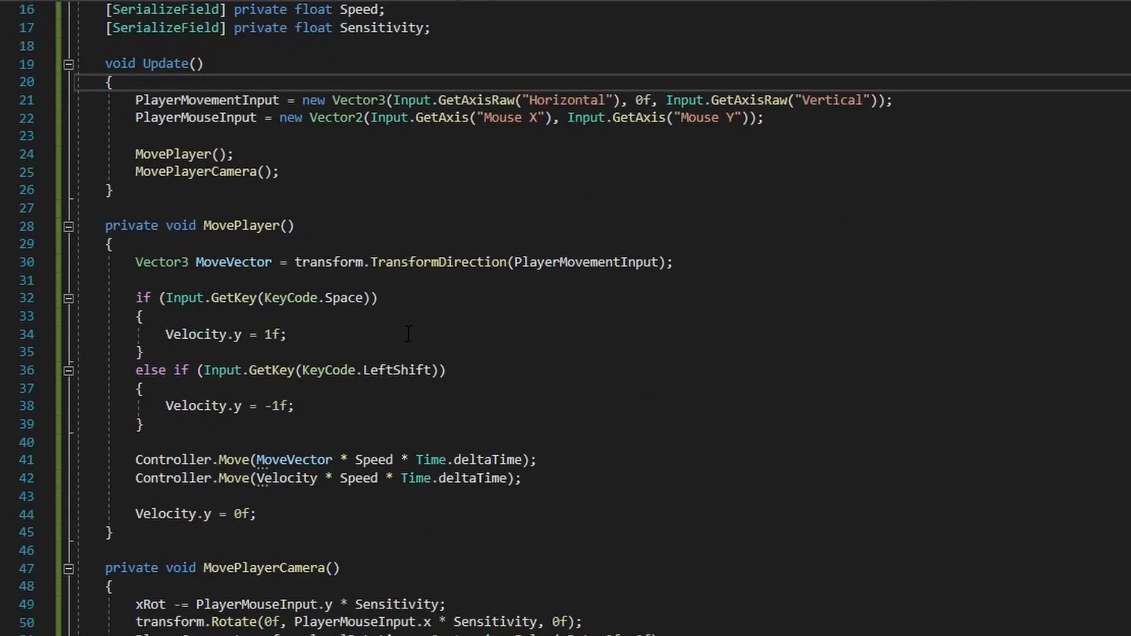
scroll(408, 334, up, 4)
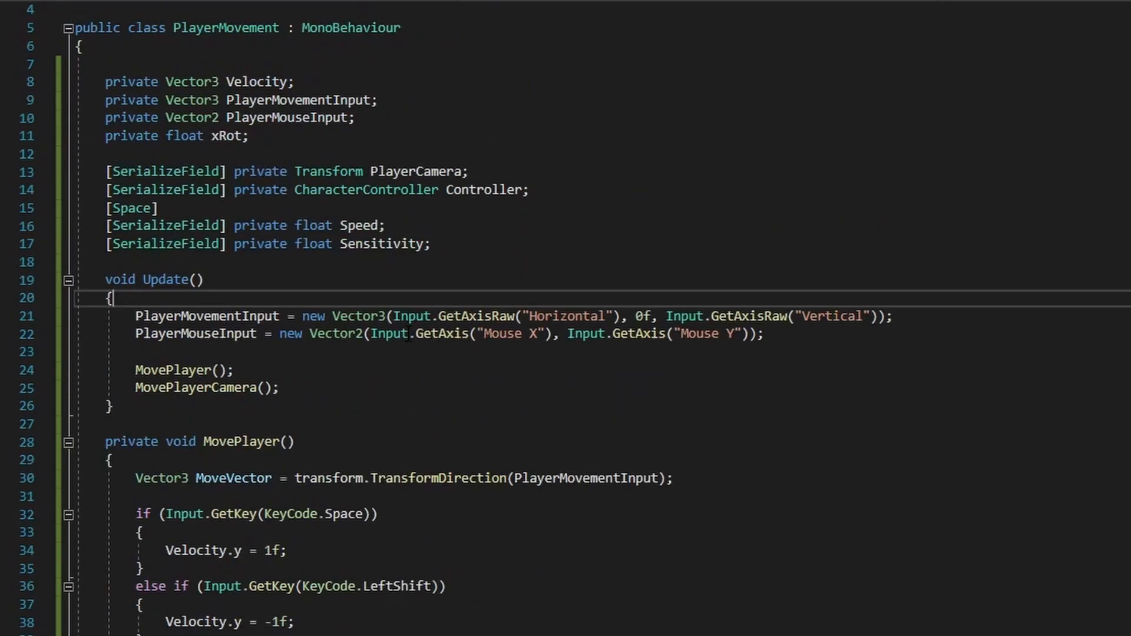
click(380, 357)
scroll(330, 356, up, 1)
click(332, 283)
click(542, 296)
click(189, 124)
key(BackSpace)
click(524, 246)
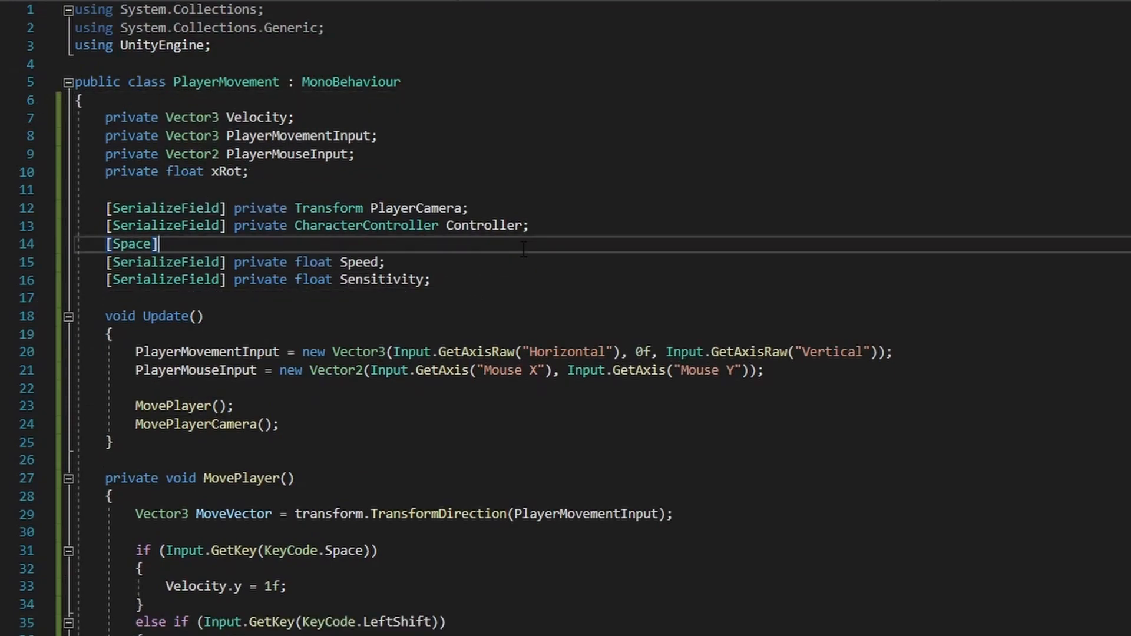
Examine the field declarations of PlayerMovement, including xRot and the serialized PlayerCamera, Controller, Speed and Sensitivity fields.
scroll(709, 367, down, 1)
scroll(709, 367, down, 1)
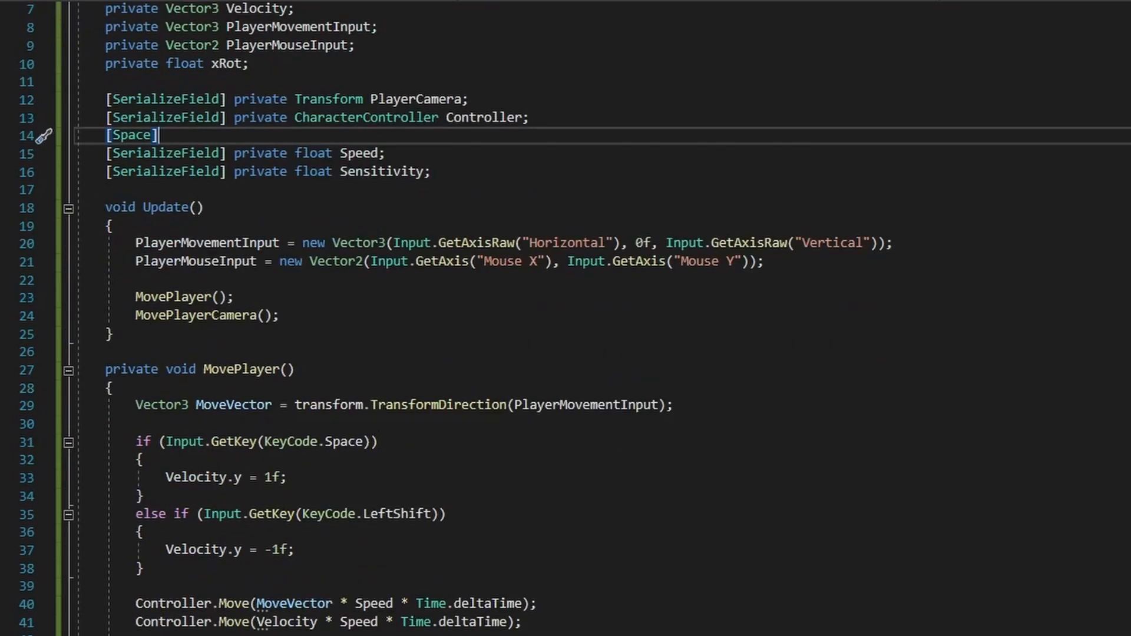
scroll(433, 227, up, 1)
drag(432, 226, 97, 70)
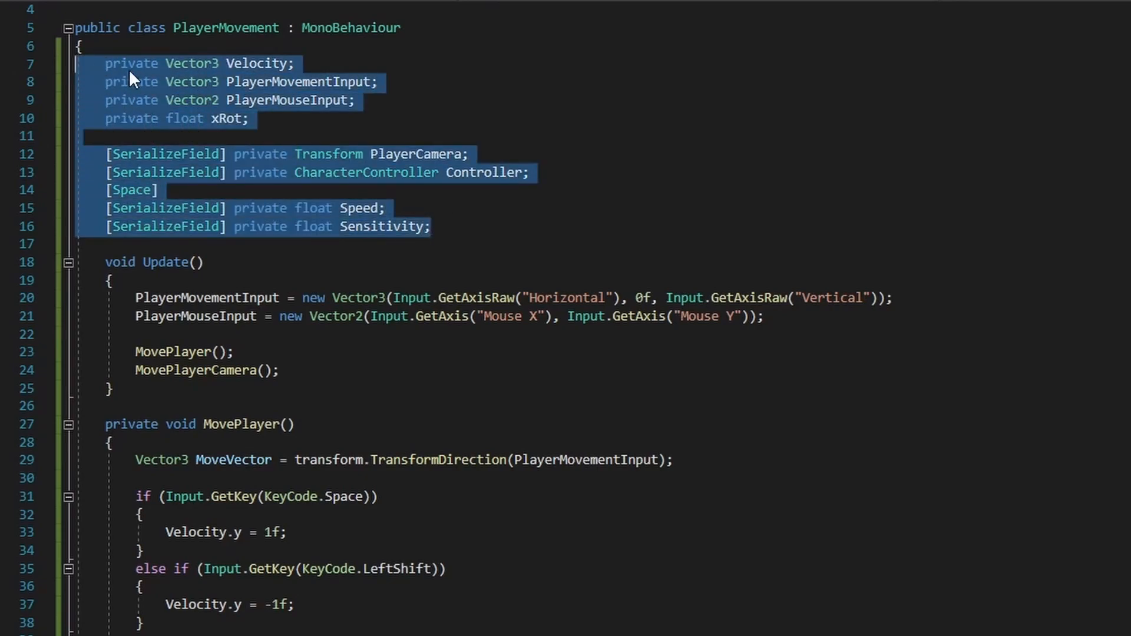
click(488, 118)
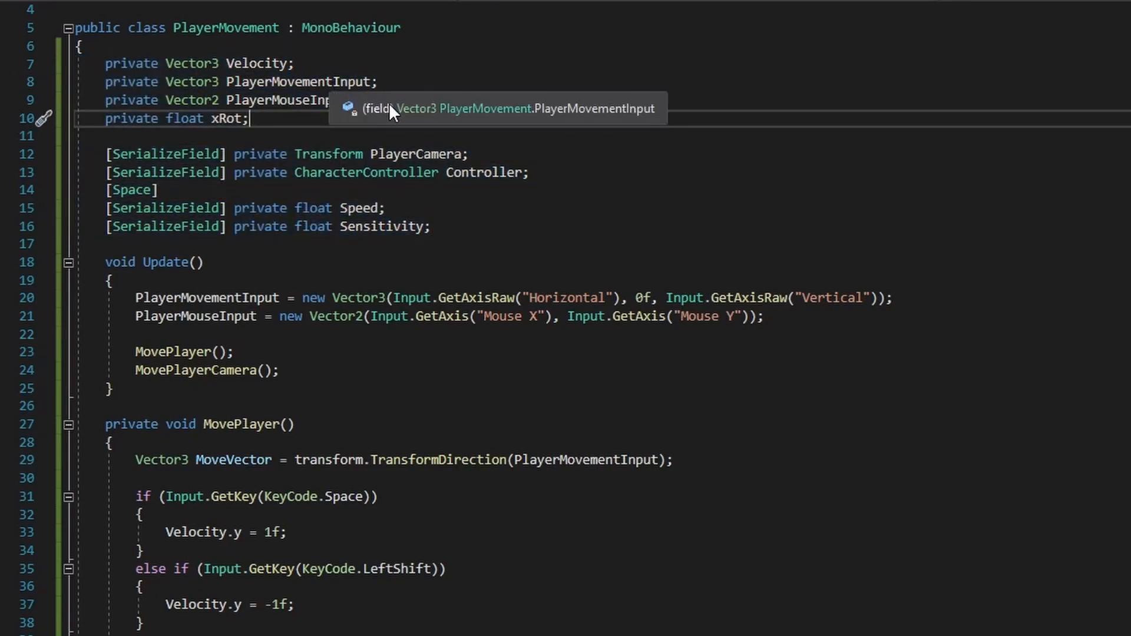
drag(266, 123, 53, 122)
click(433, 120)
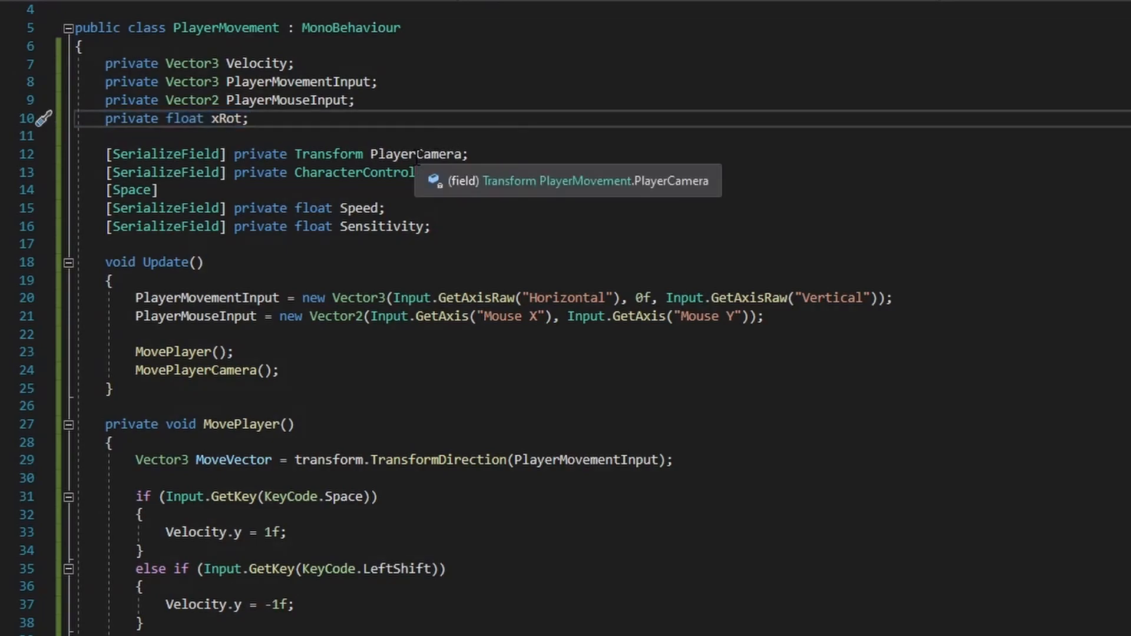
drag(511, 153, 69, 152)
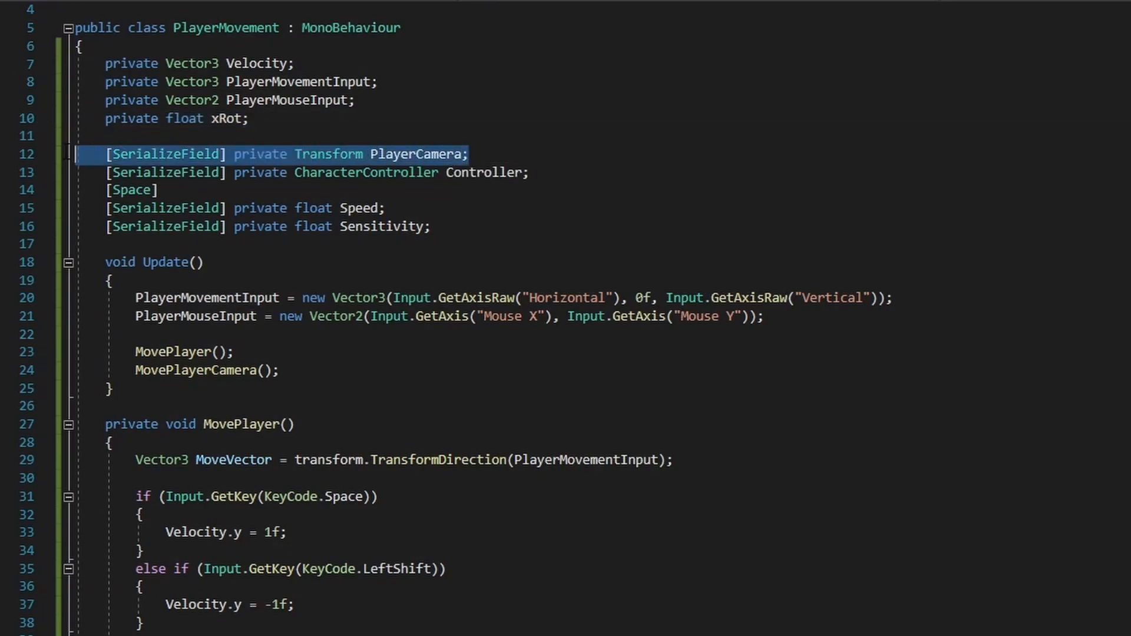
click(533, 172)
drag(633, 174, 79, 177)
click(518, 209)
drag(484, 225, 76, 208)
click(298, 249)
Examine how Update reads the movement and mouse axes into vectors and calls MovePlayer and MovePlayerCamera.
scroll(298, 253, down, 2)
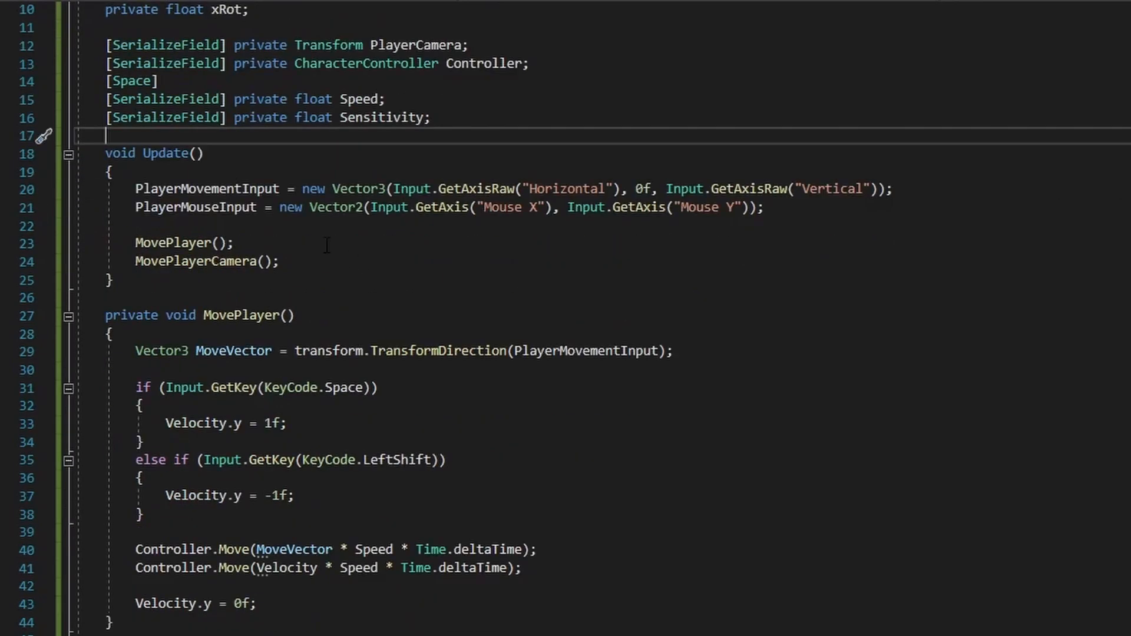
click(232, 207)
click(201, 226)
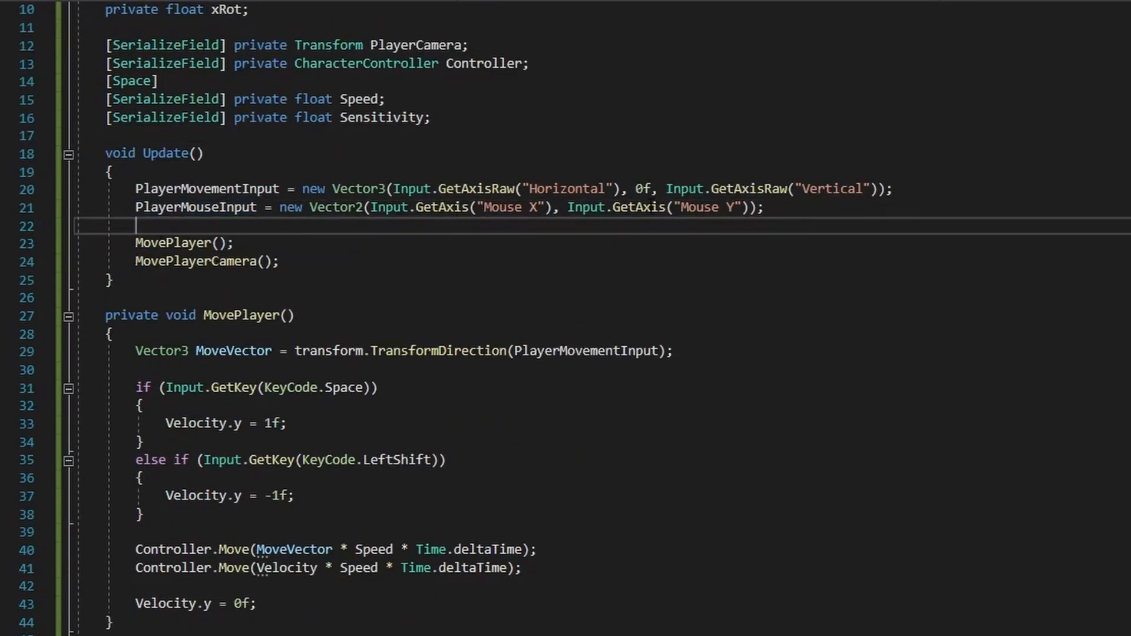
drag(800, 206, 59, 192)
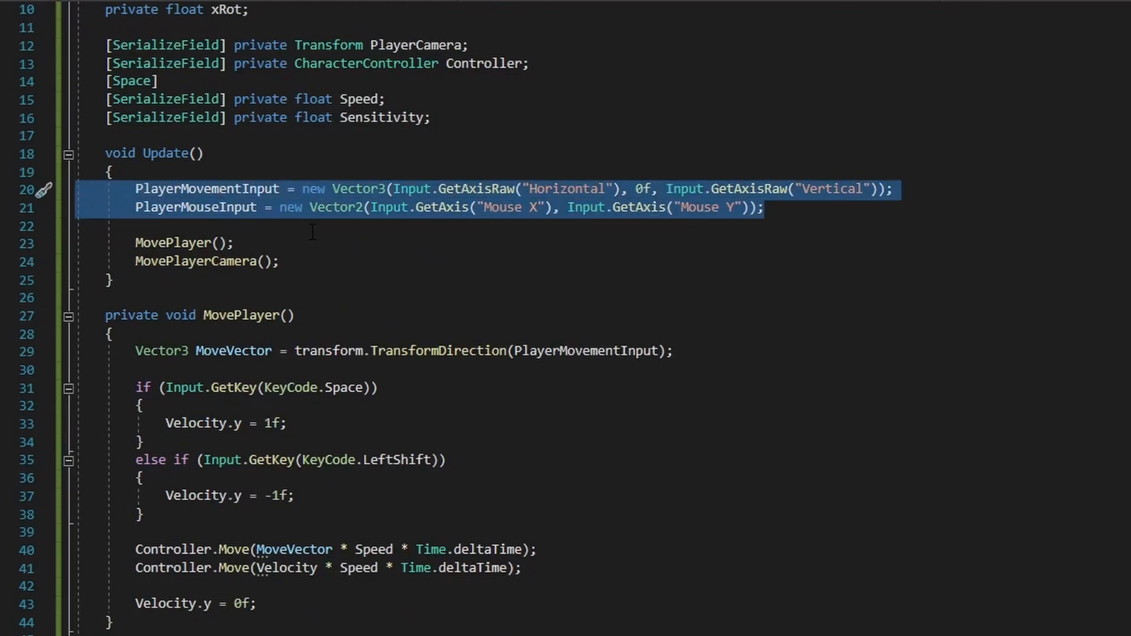
scroll(312, 231, up, 1)
click(489, 279)
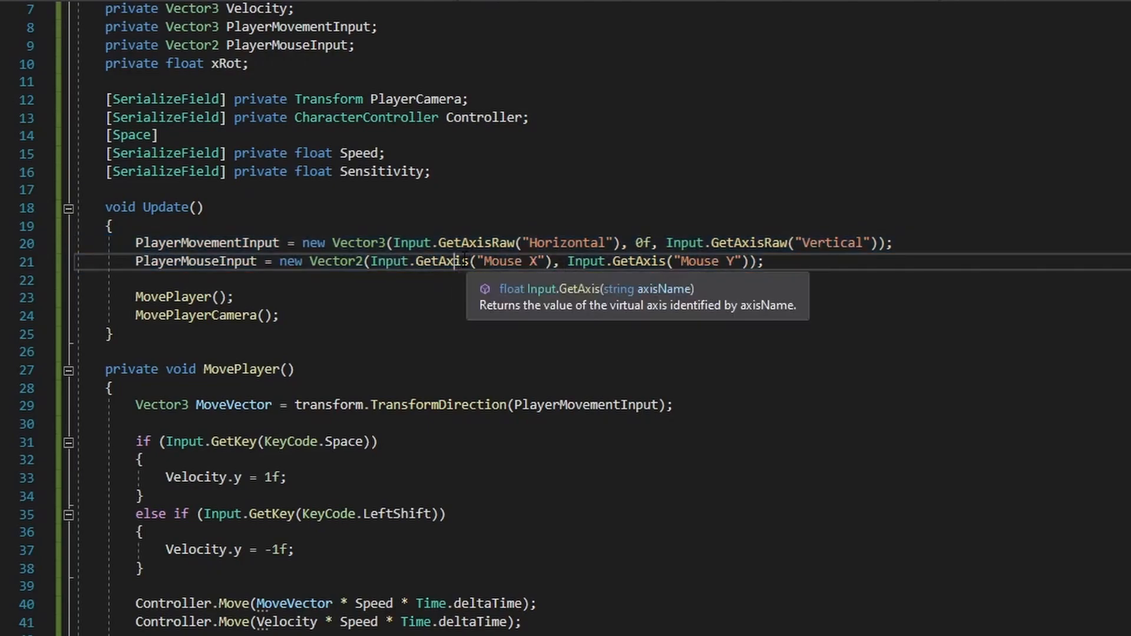
double_click(494, 245)
click(641, 243)
drag(613, 244, 551, 243)
drag(795, 243, 848, 243)
click(926, 258)
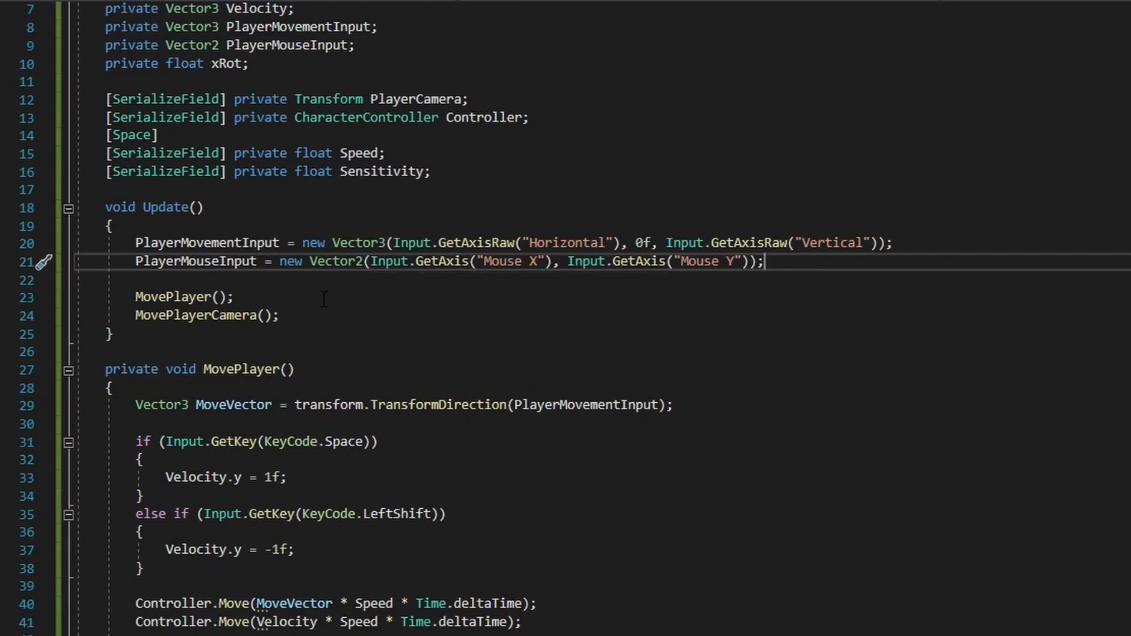
drag(394, 244, 575, 262)
click(625, 334)
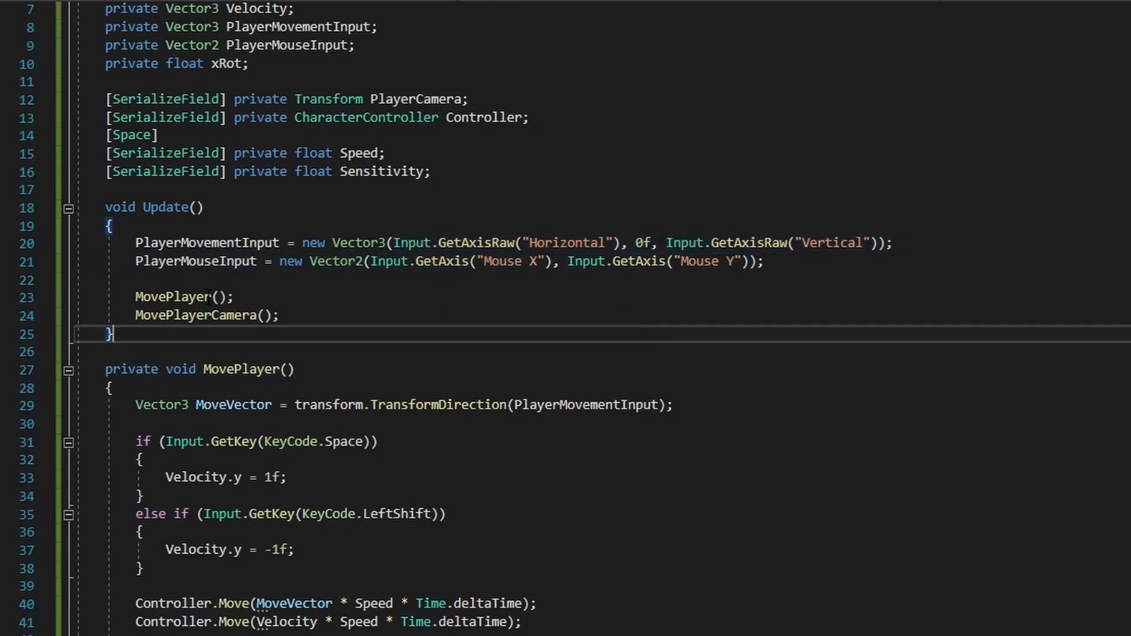
drag(317, 316, 61, 297)
click(441, 315)
Examine the xRot line in MovePlayerCamera together with the xRot and Sensitivity field declarations it uses.
scroll(454, 320, down, 5)
click(242, 352)
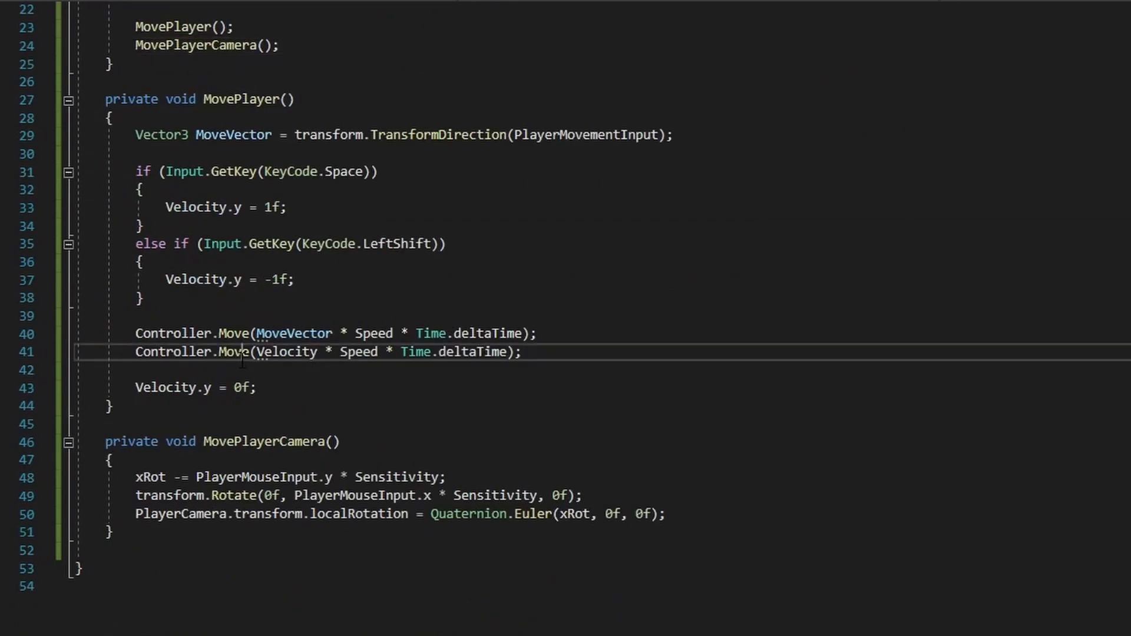
click(265, 477)
scroll(211, 430, up, 7)
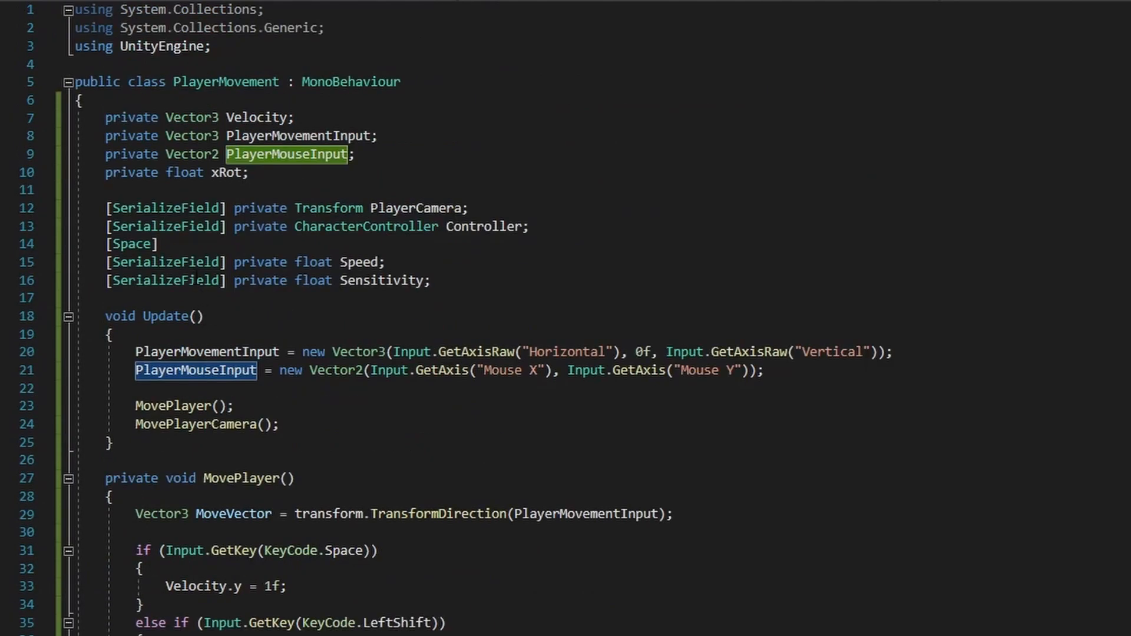
double_click(234, 176)
drag(291, 179, 58, 173)
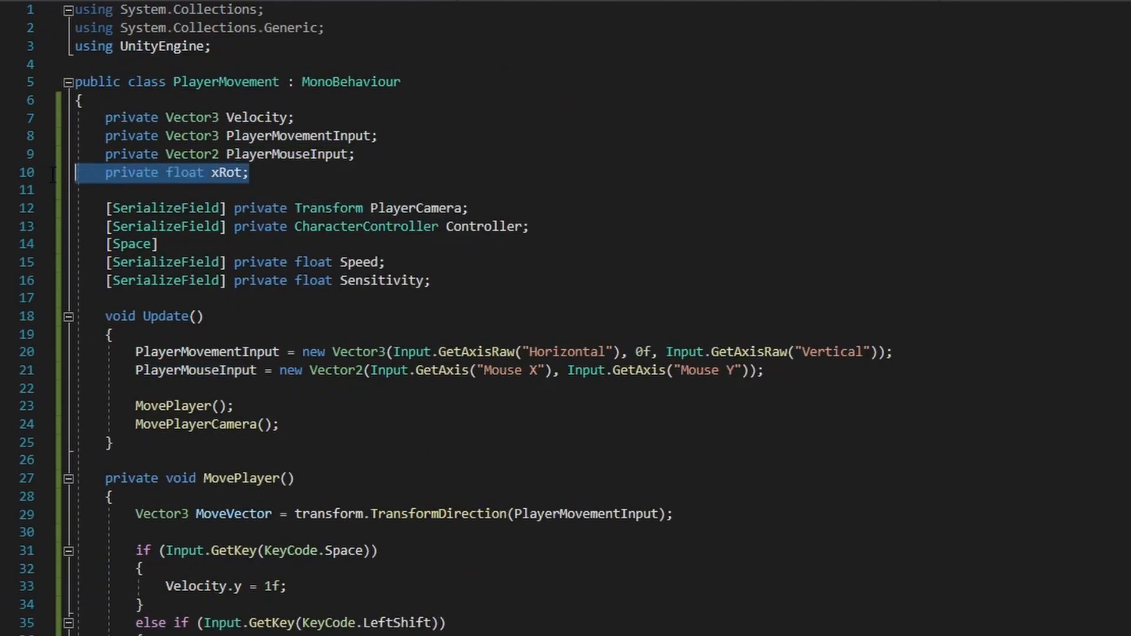
scroll(335, 230, down, 9)
click(287, 368)
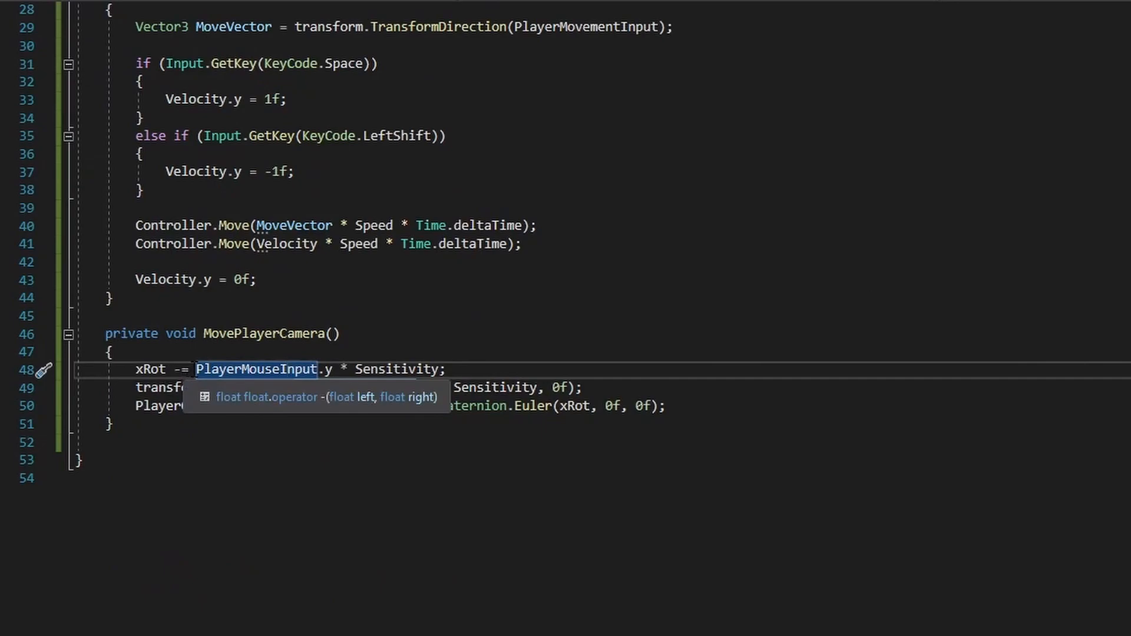
drag(196, 369, 449, 369)
click(361, 369)
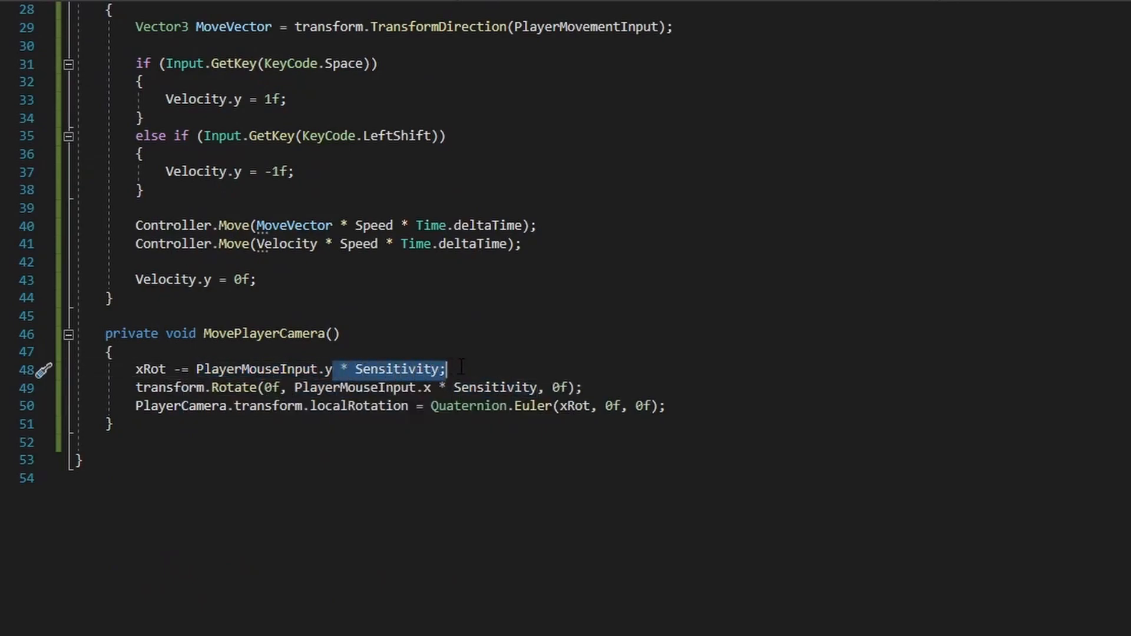
scroll(412, 330, up, 9)
click(412, 296)
drag(463, 284, 51, 283)
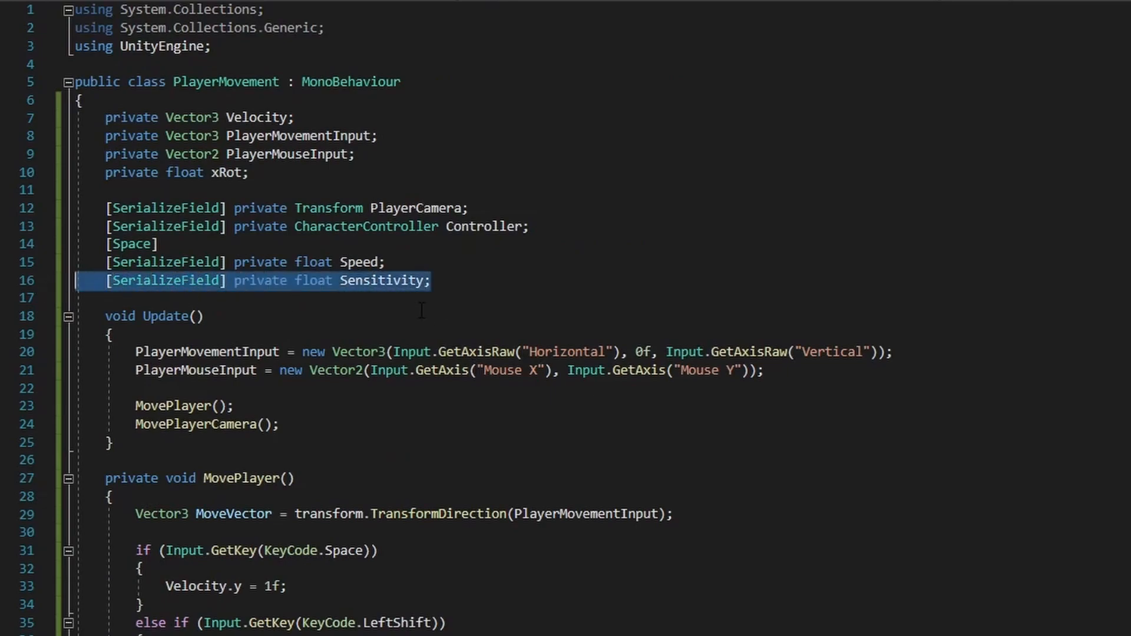
click(358, 310)
scroll(557, 318, down, 6)
scroll(557, 319, down, 1)
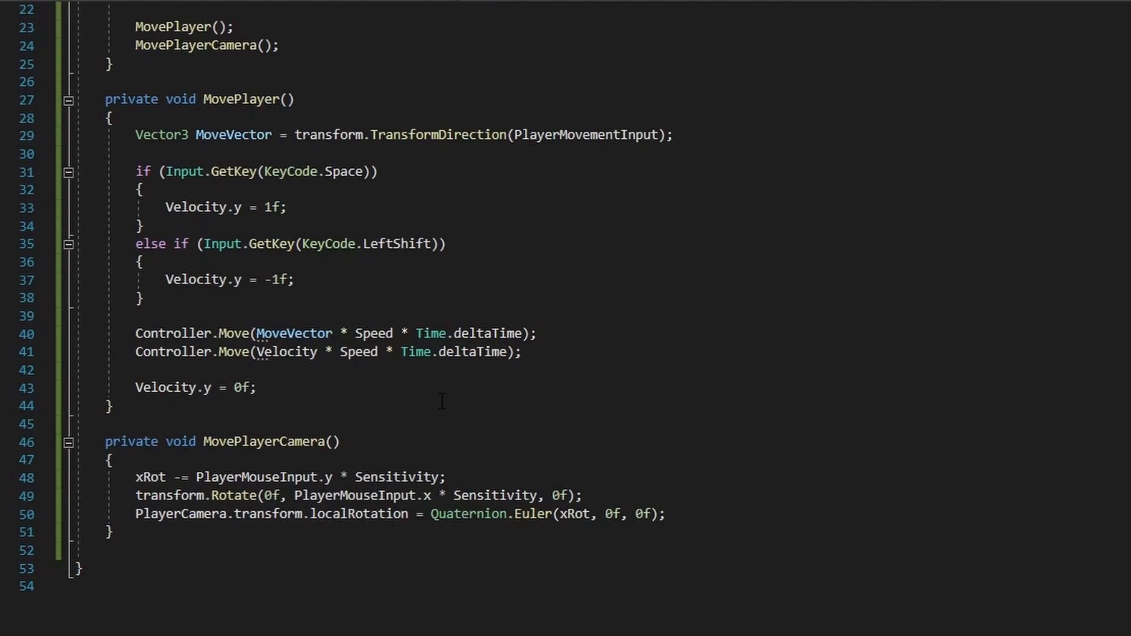
Examine the transform.Rotate line and the Quaternion.Euler assignment to the camera's localRotation in MovePlayerCamera.
drag(446, 495, 646, 489)
click(646, 489)
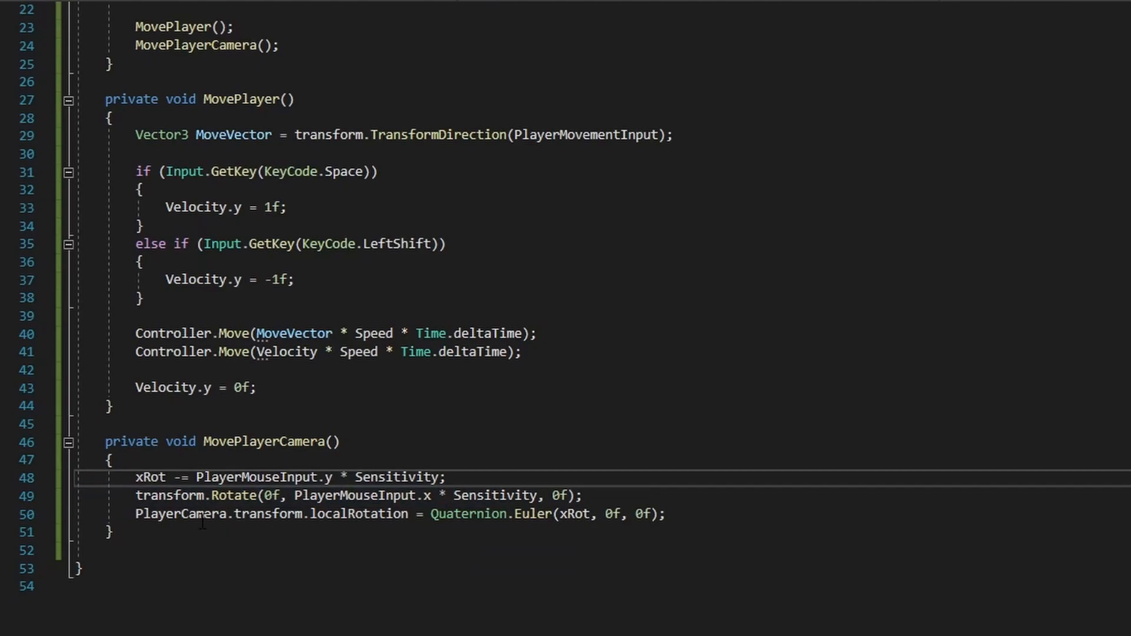
drag(137, 513, 393, 514)
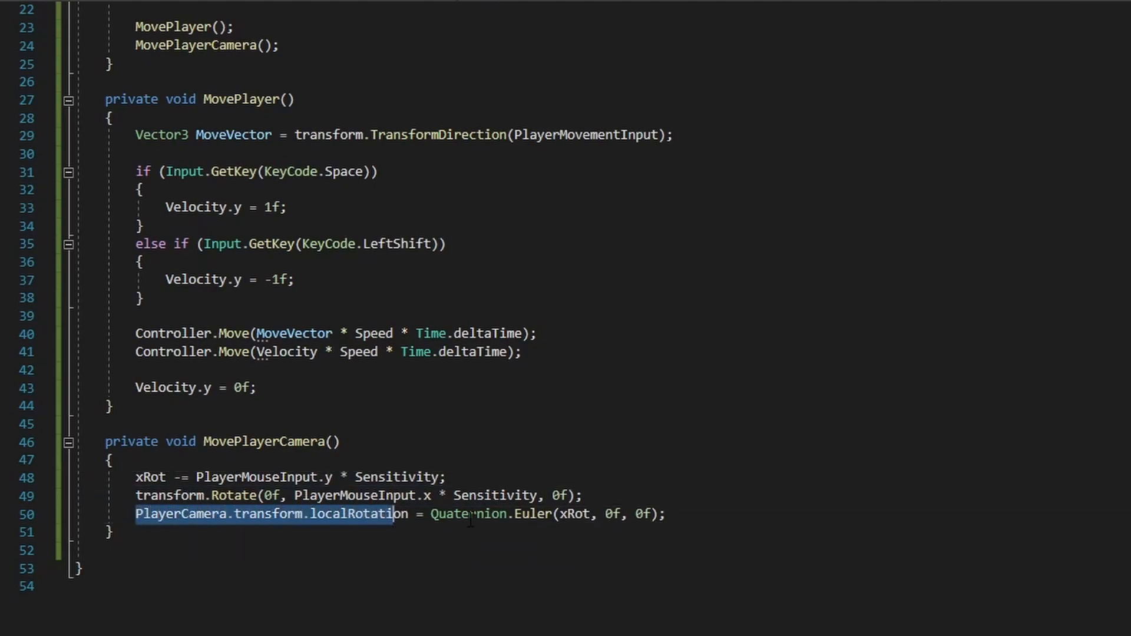
click(470, 521)
double_click(471, 521)
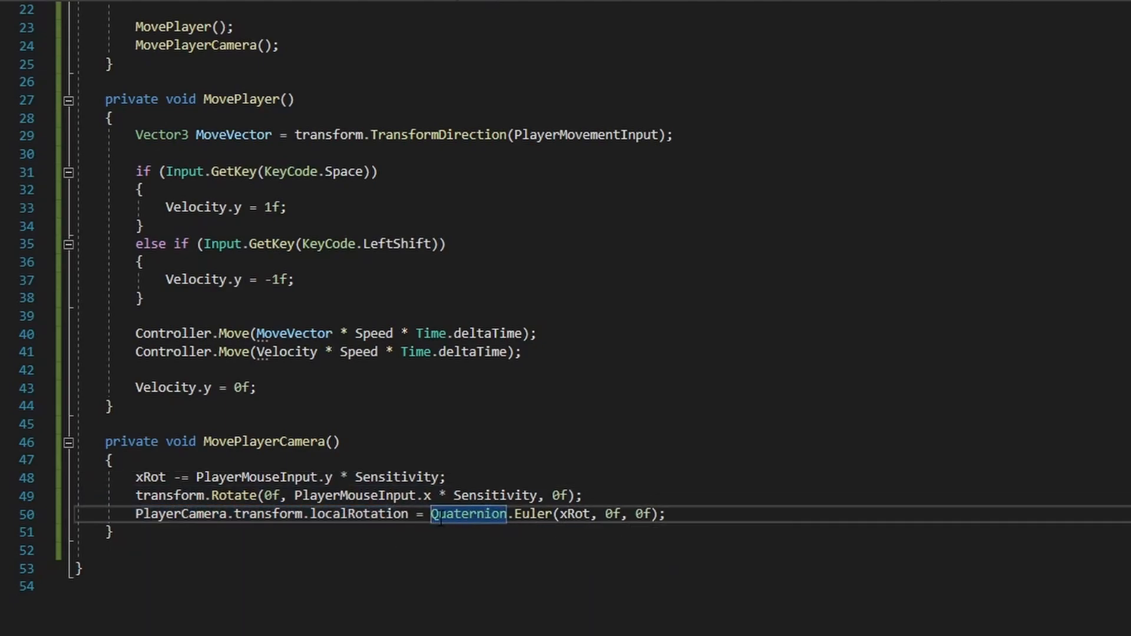
drag(431, 514, 690, 514)
click(707, 516)
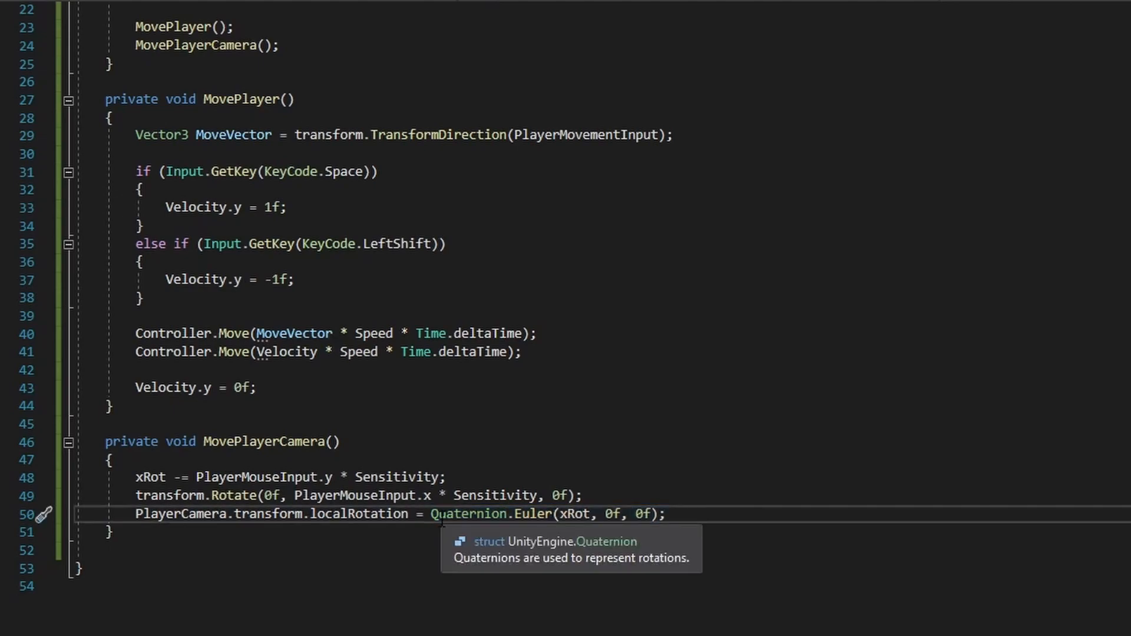
drag(432, 515, 561, 516)
click(686, 530)
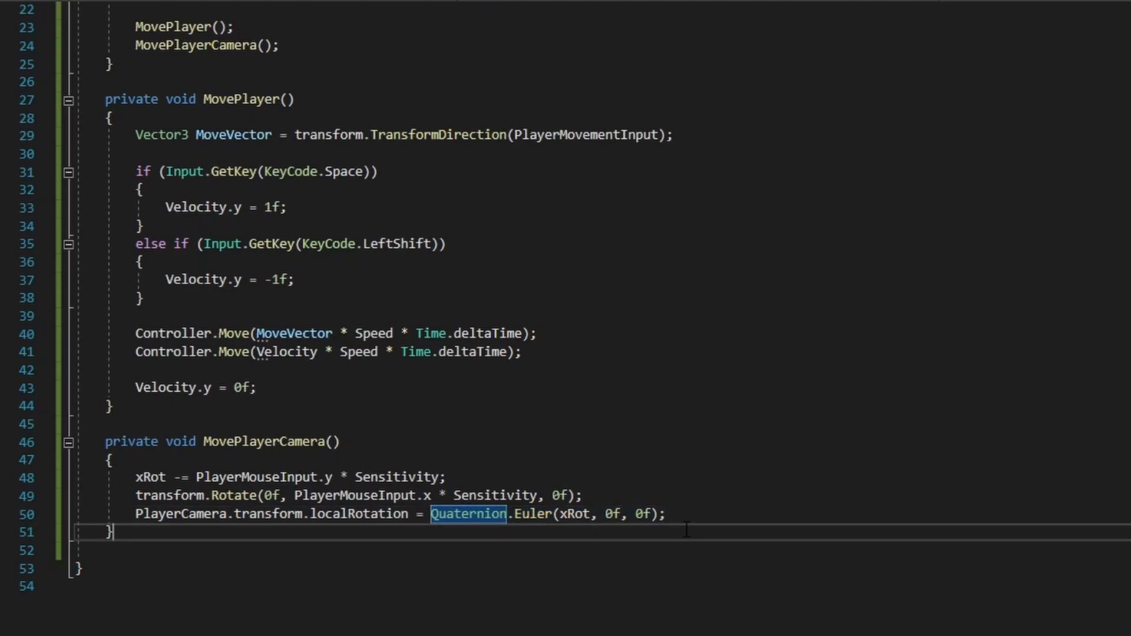
click(574, 514)
click(647, 516)
click(711, 516)
Examine how MovePlayer builds MoveVector from PlayerMovementInput with transform.TransformDirection.
scroll(506, 392, up, 2)
click(231, 187)
click(242, 136)
click(433, 242)
click(384, 259)
drag(672, 243, 78, 244)
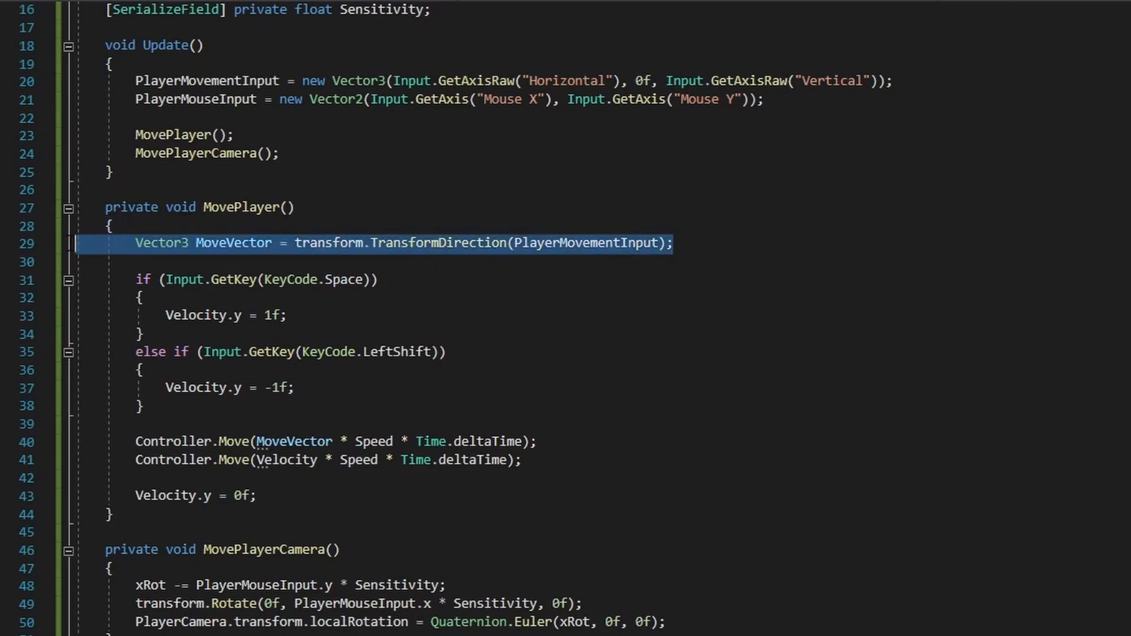
click(487, 287)
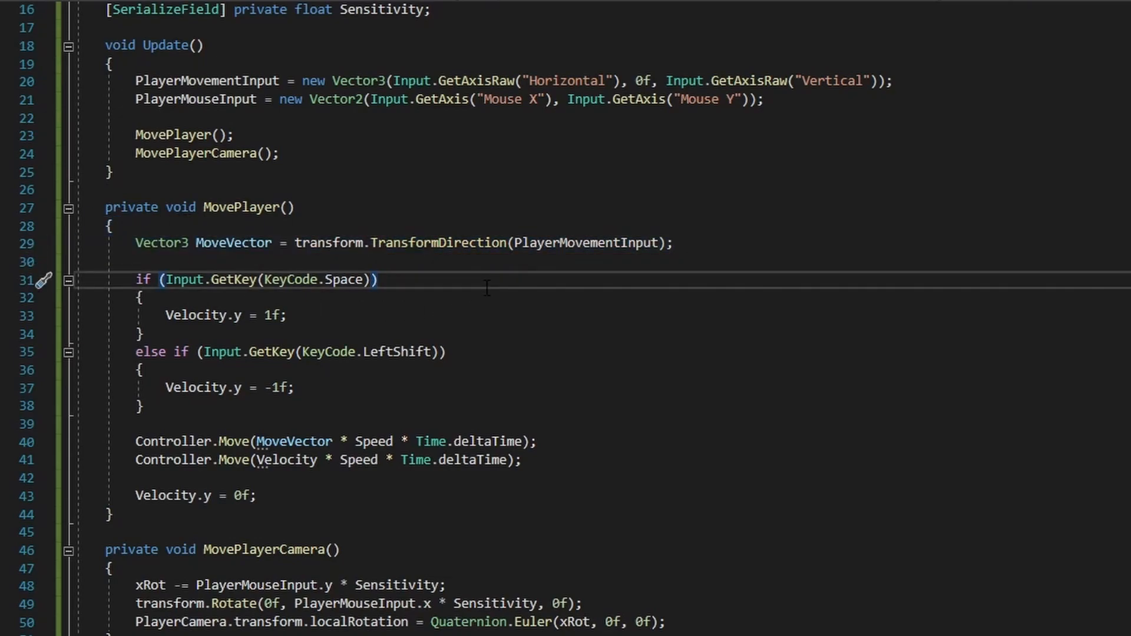
Examine the Space and LeftShift branches in MovePlayer and the Velocity.y values of 1f and -1f they assign.
click(606, 245)
click(495, 300)
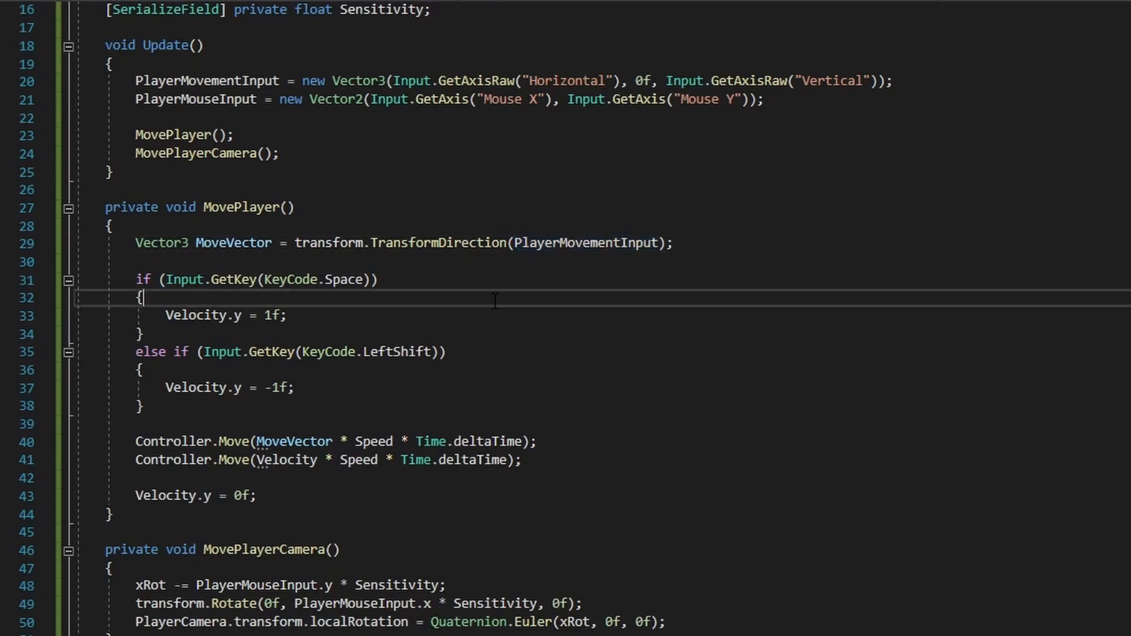
drag(145, 407, 76, 261)
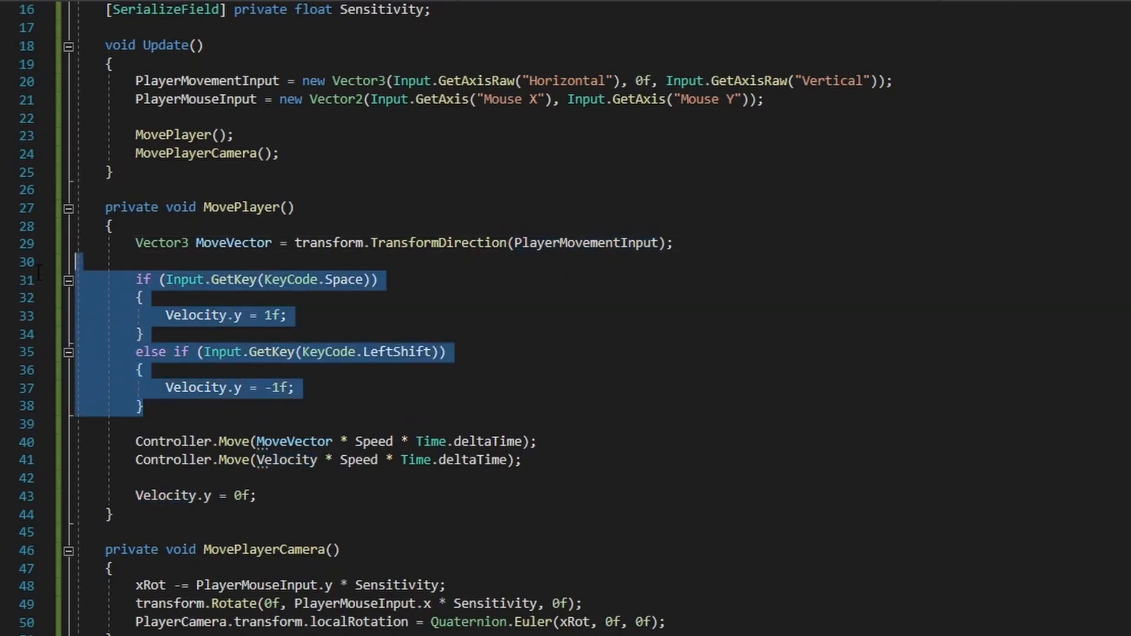
click(462, 328)
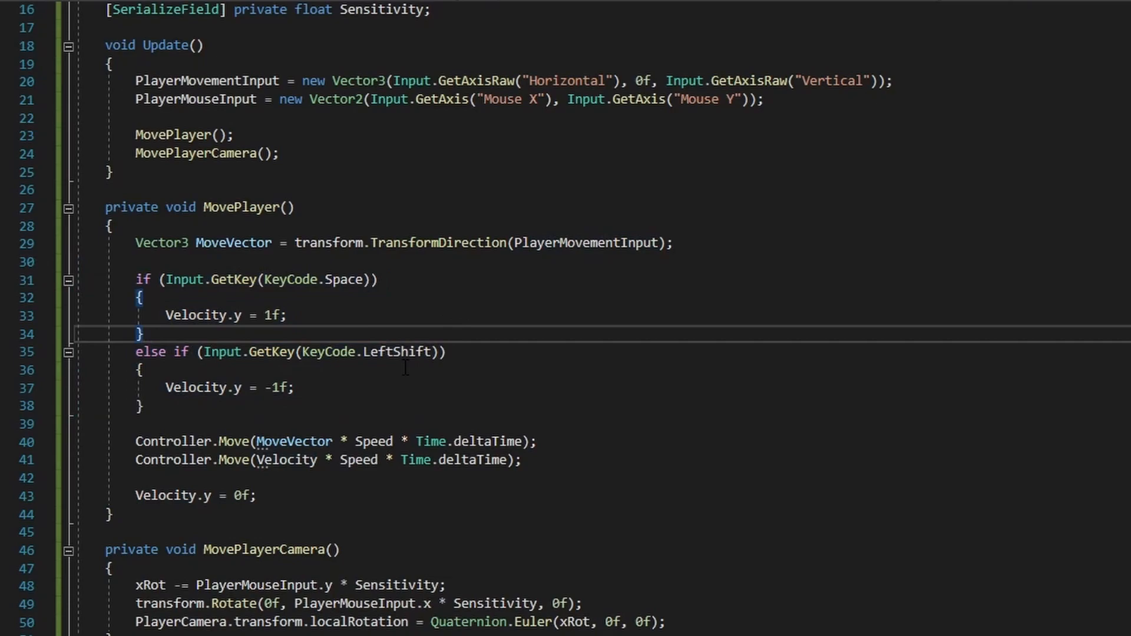
drag(287, 316, 79, 316)
drag(294, 387, 76, 389)
click(434, 400)
drag(258, 316, 280, 316)
drag(280, 388, 329, 390)
click(331, 405)
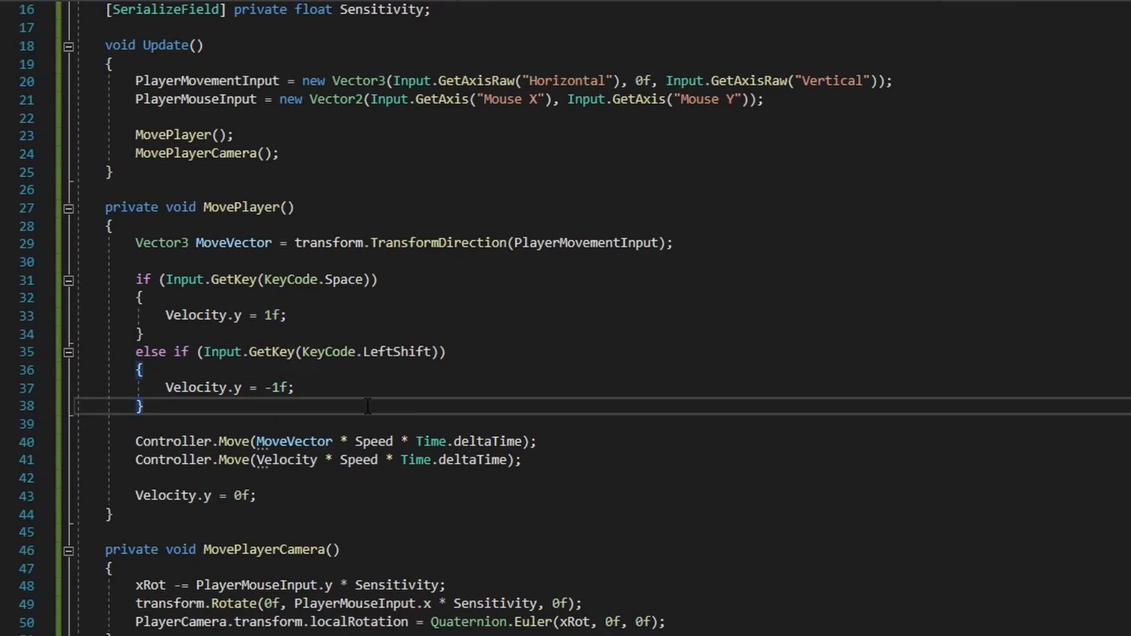
Examine the two Controller.Move calls and the line resetting Velocity.y to 0f at the end of MovePlayer.
drag(550, 465, 20, 441)
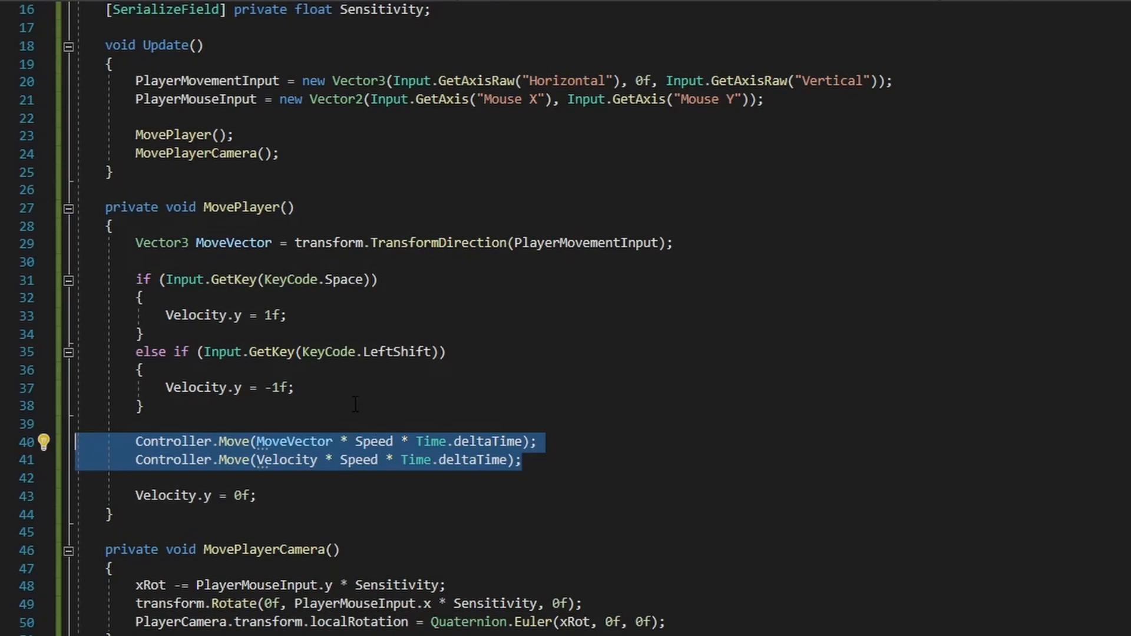
click(558, 460)
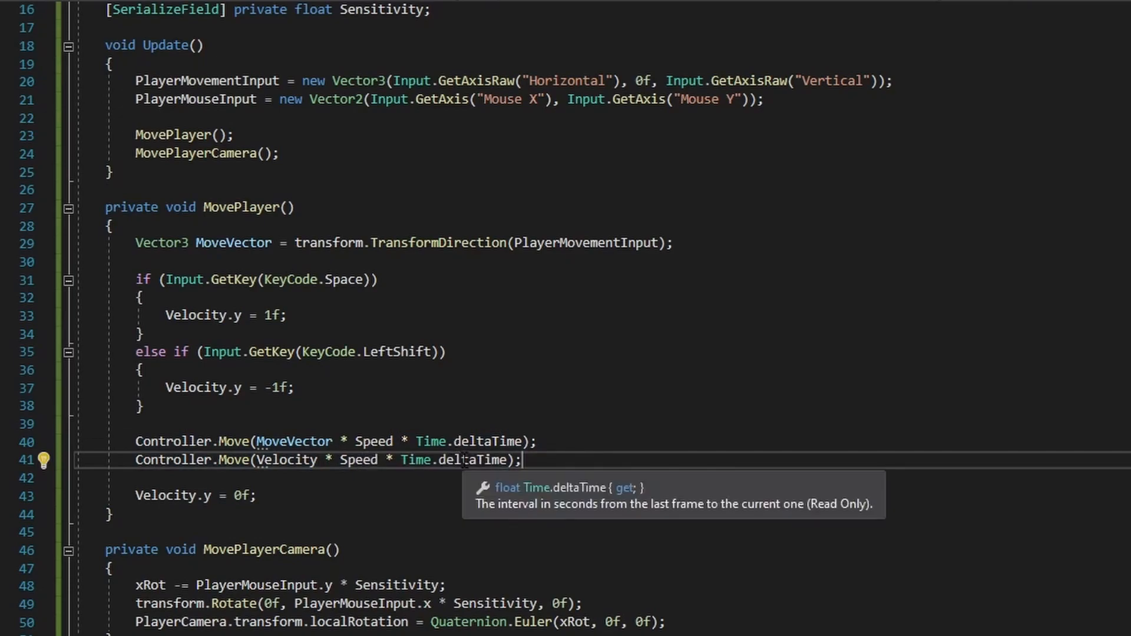
click(283, 483)
drag(333, 497, 27, 480)
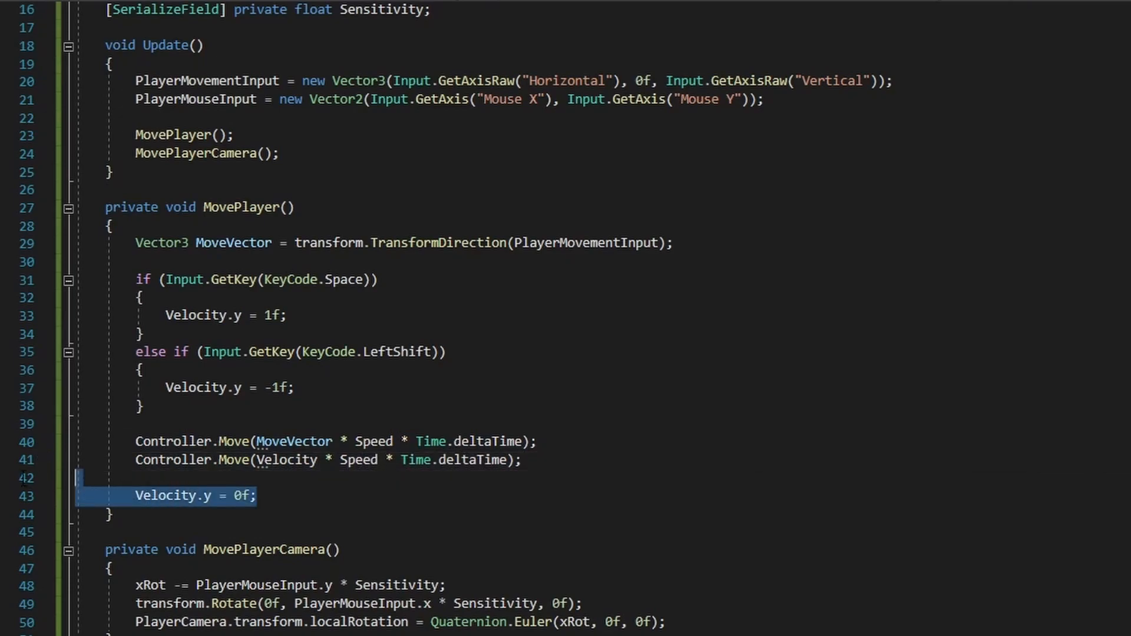
click(329, 495)
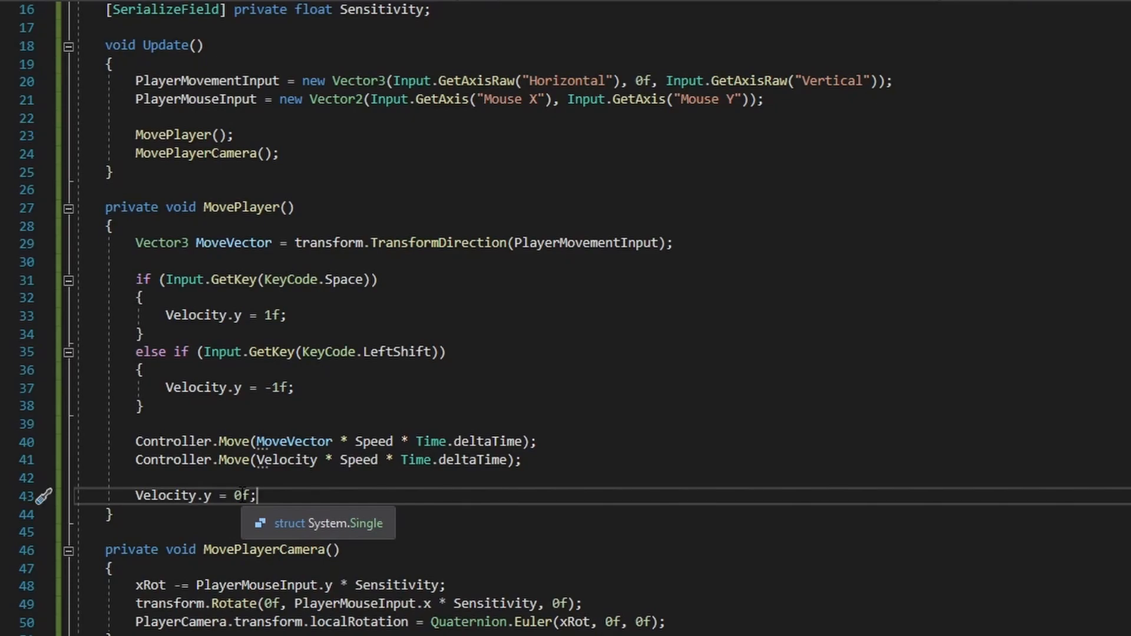
key(Up)
scroll(423, 491, up, 3)
click(365, 375)
scroll(365, 375, up, 2)
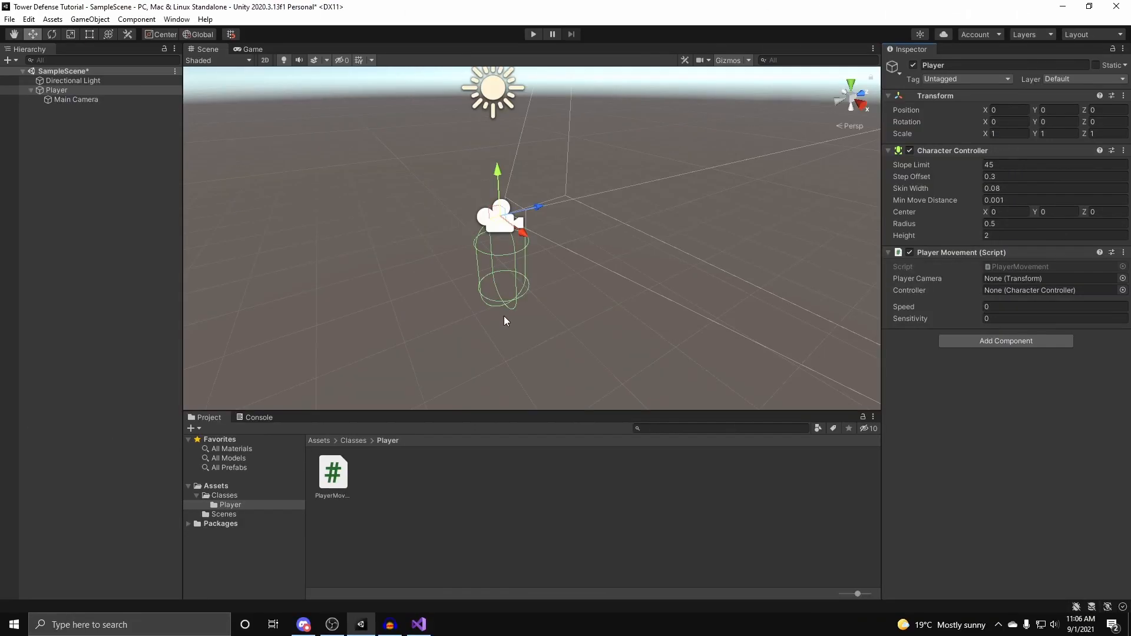
In the Unity editor, set the Player's Character Controller height to 1.
alt+drag(505, 318, 518, 297)
click(1013, 235)
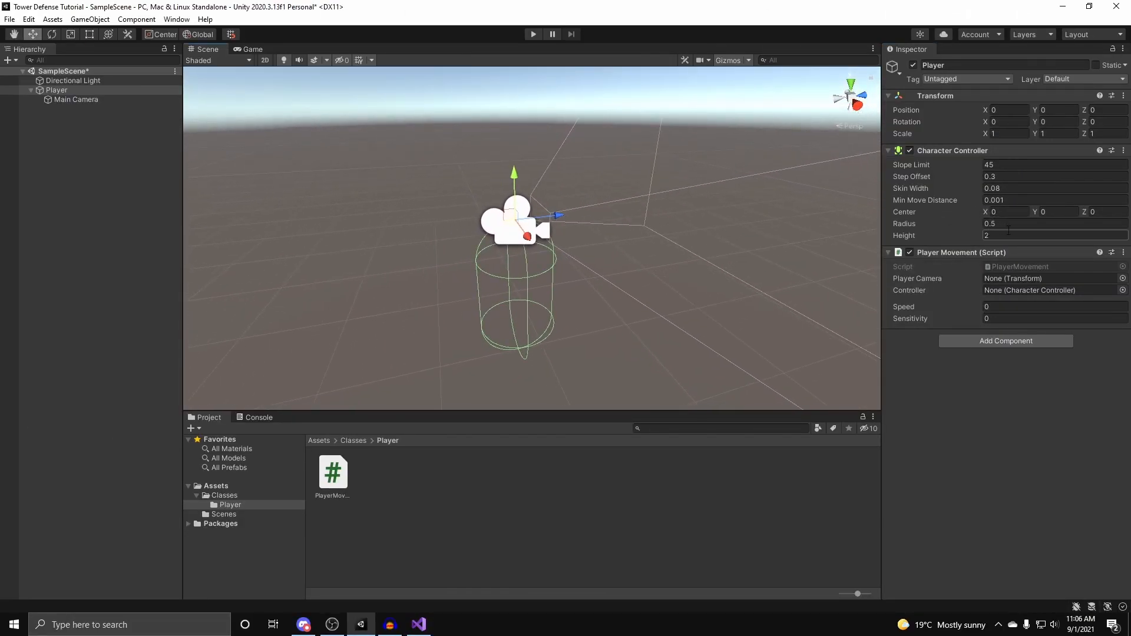
key(BackSpace)
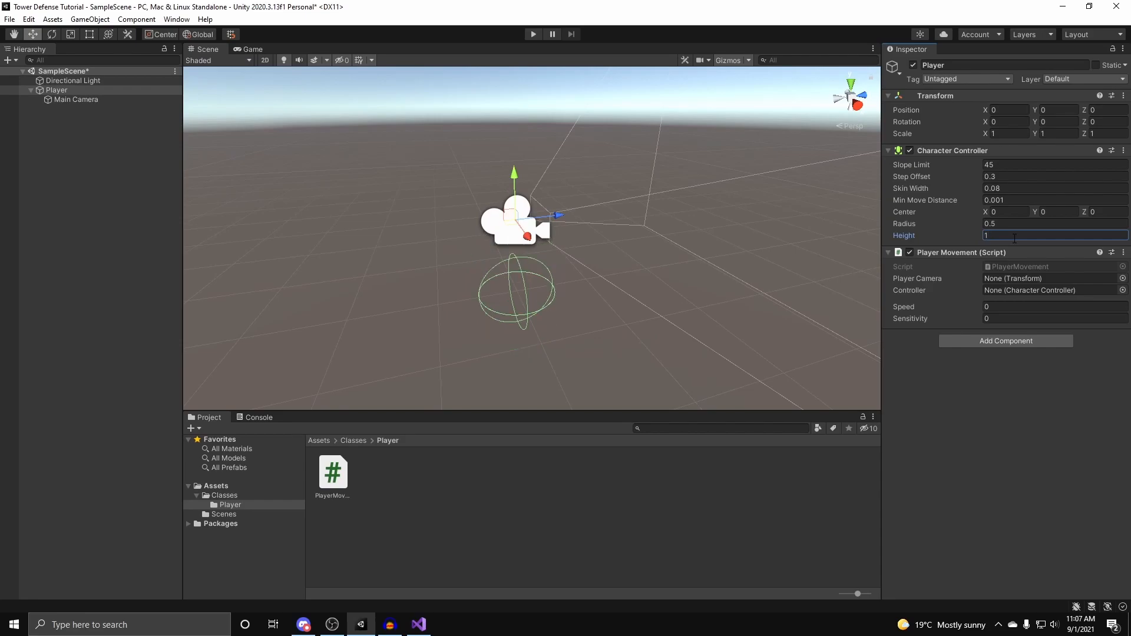
text(1)
Set the Main Camera's Y position to 0.
click(76, 99)
click(1059, 109)
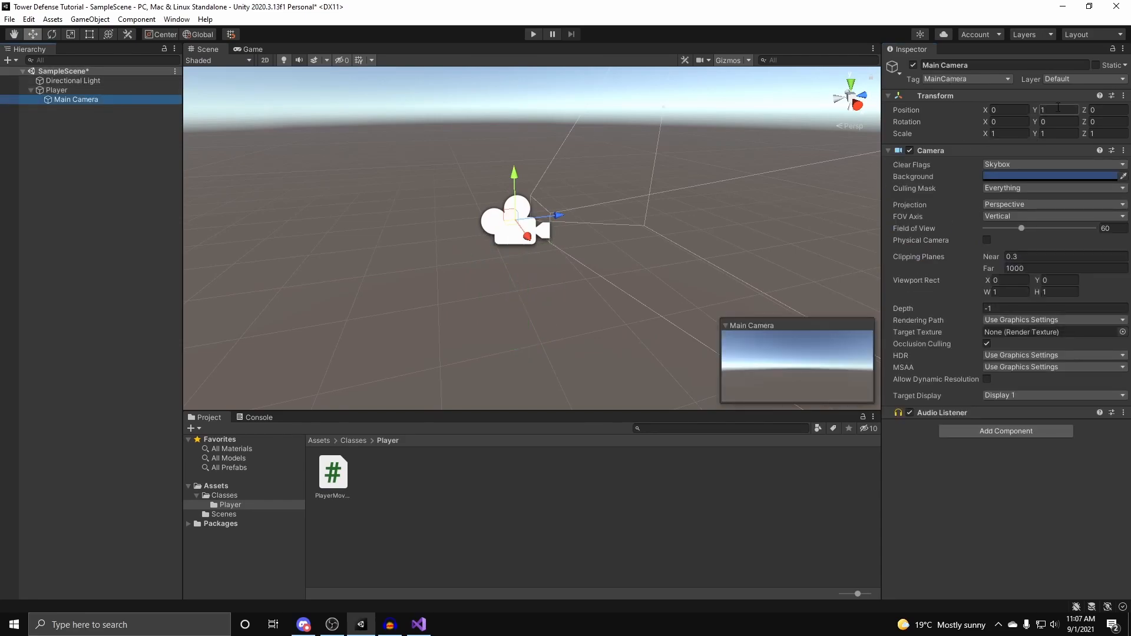
text(0)
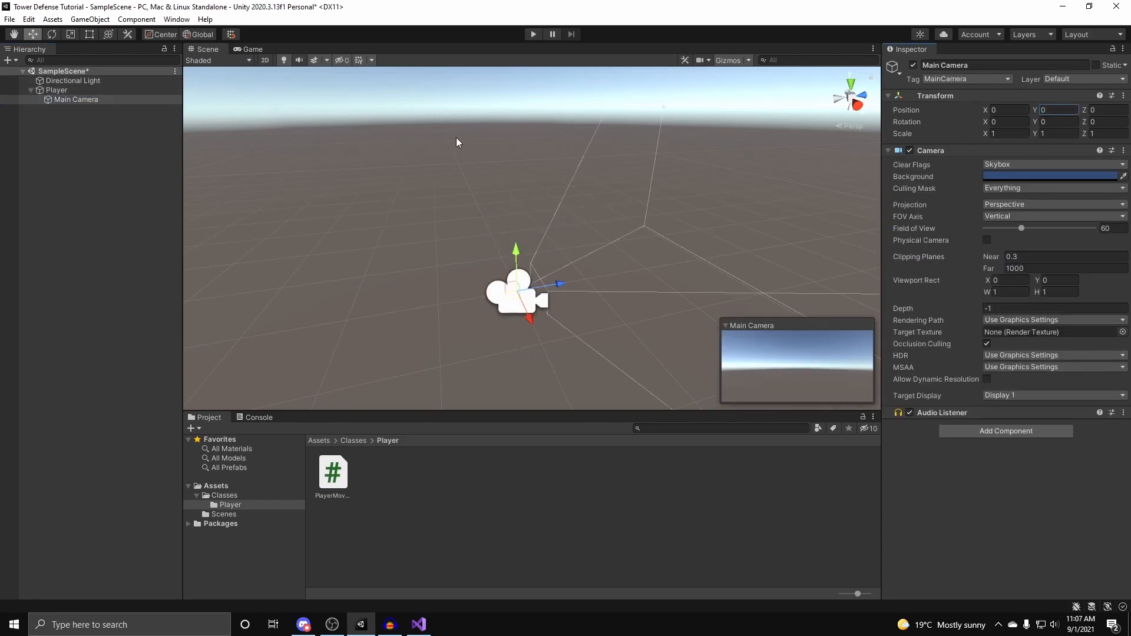
Assign the Player's Character Controller and the Main Camera to the Controller and Player Camera references of the Player Movement script.
click(60, 93)
key(w)
right_drag(568, 268, 765, 254)
key(s)
key(s)
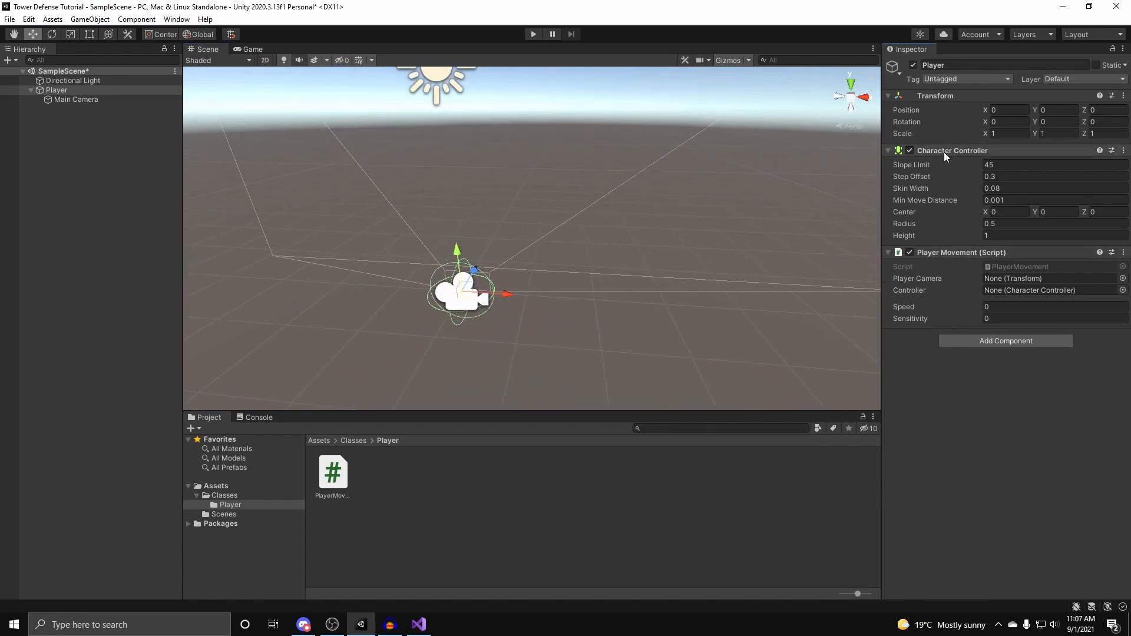
drag(941, 149, 1032, 292)
drag(97, 99, 1016, 277)
Set both Speed and Sensitivity of the Player Movement script to 4.
click(1023, 307)
text(4)
key(Return)
click(1011, 319)
text(4)
key(Return)
Play-test the scene by looking around and moving the player backward, upward and forward, and exit play mode.
right_drag(574, 265, 701, 310)
click(589, 302)
click(587, 320)
click(534, 239)
click(97, 90)
click(533, 34)
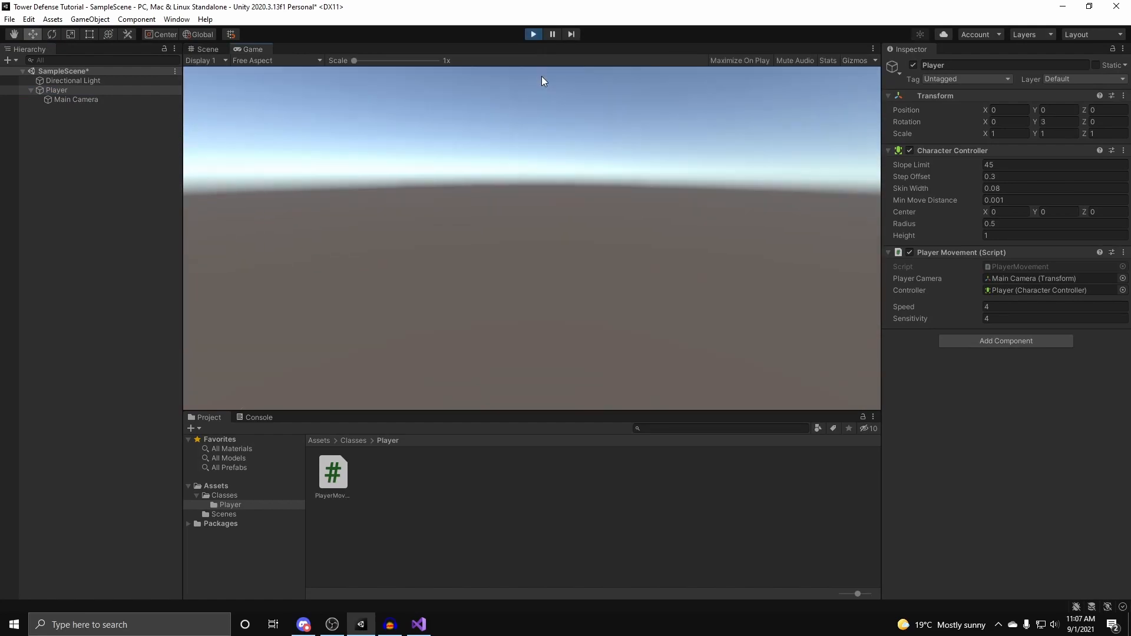
key(s)
key(space)
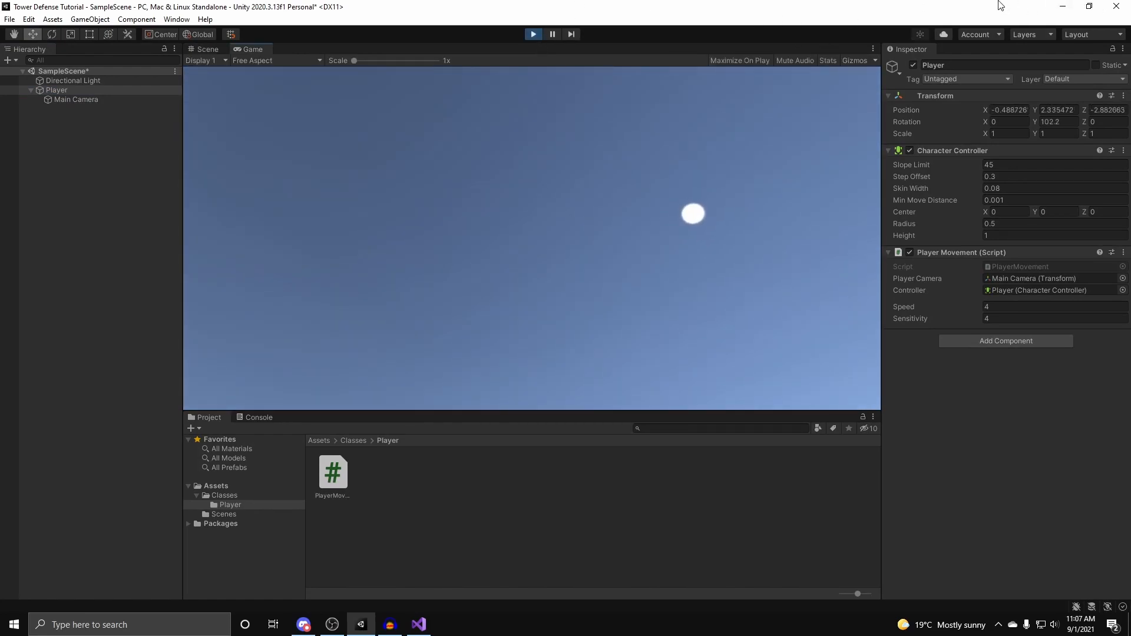
key(w)
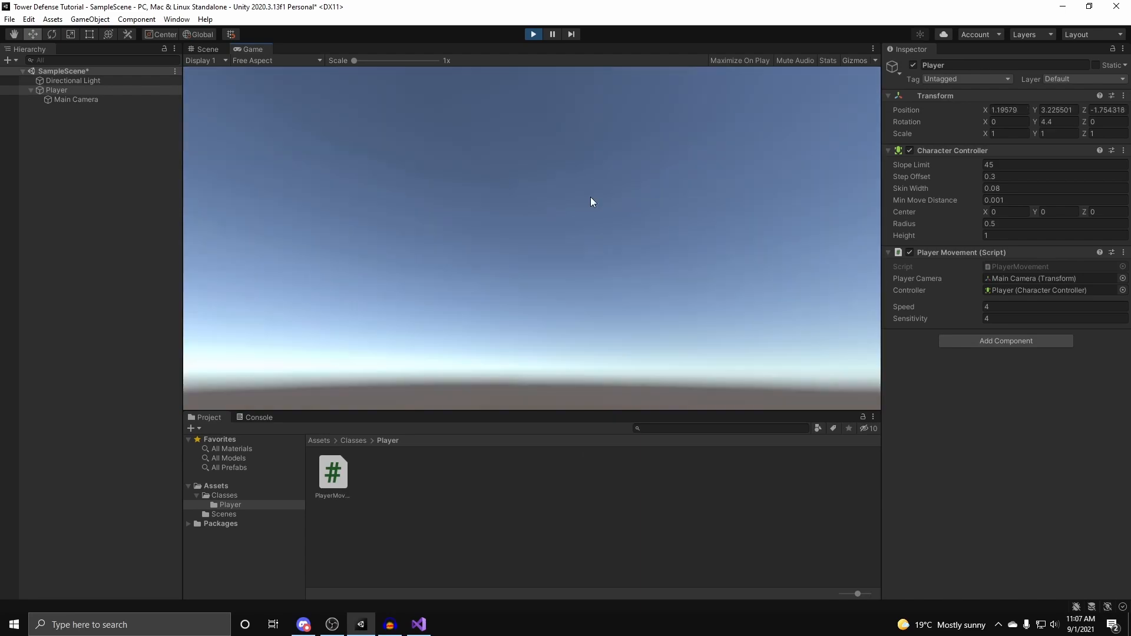
click(534, 34)
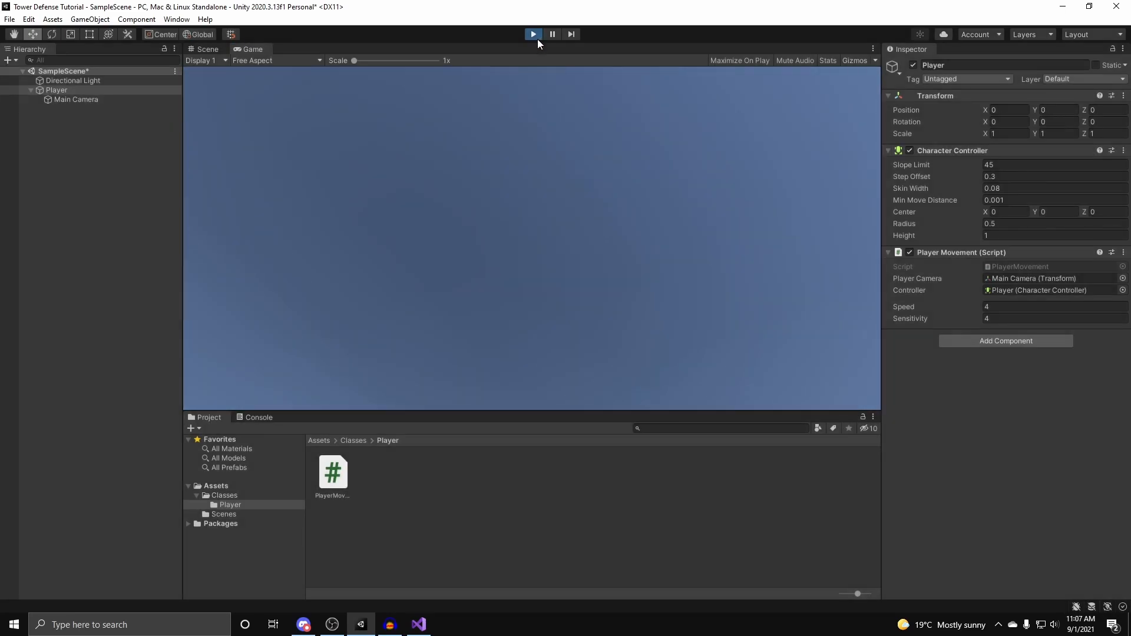
Set the Player's Y position to 10.
click(76, 90)
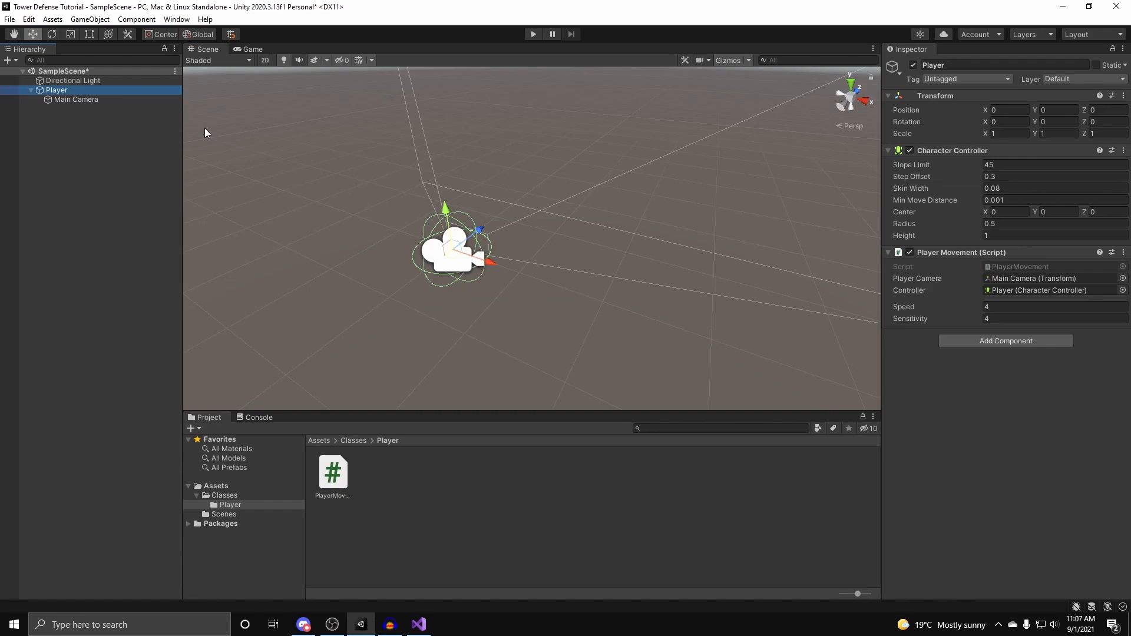
key(s)
right_drag(540, 247, 746, 311)
click(749, 311)
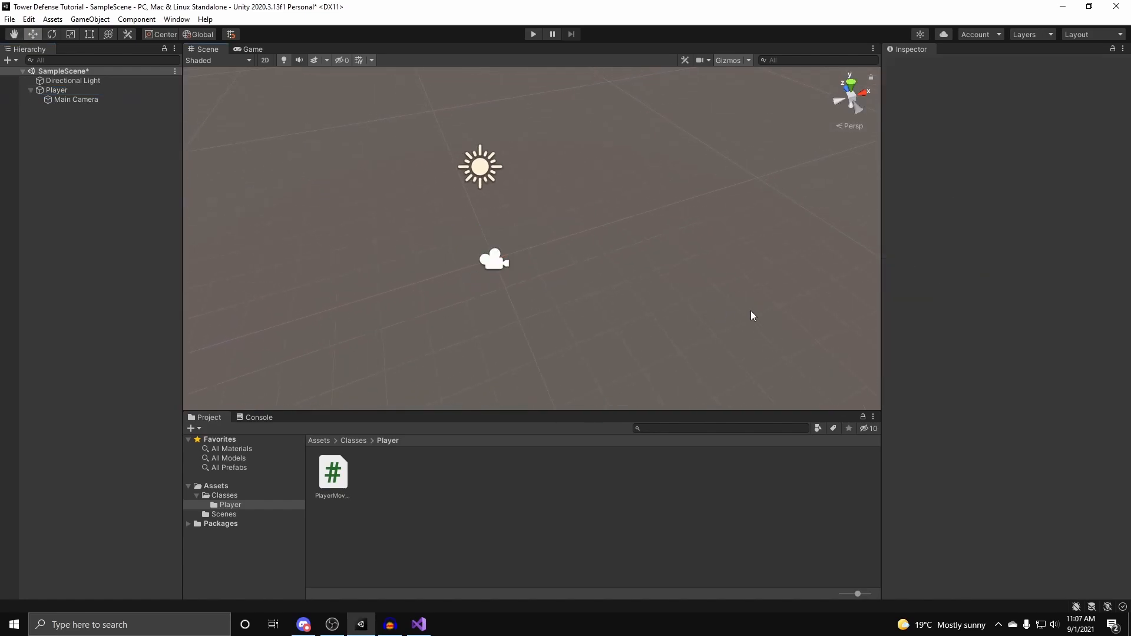
click(496, 263)
click(1061, 111)
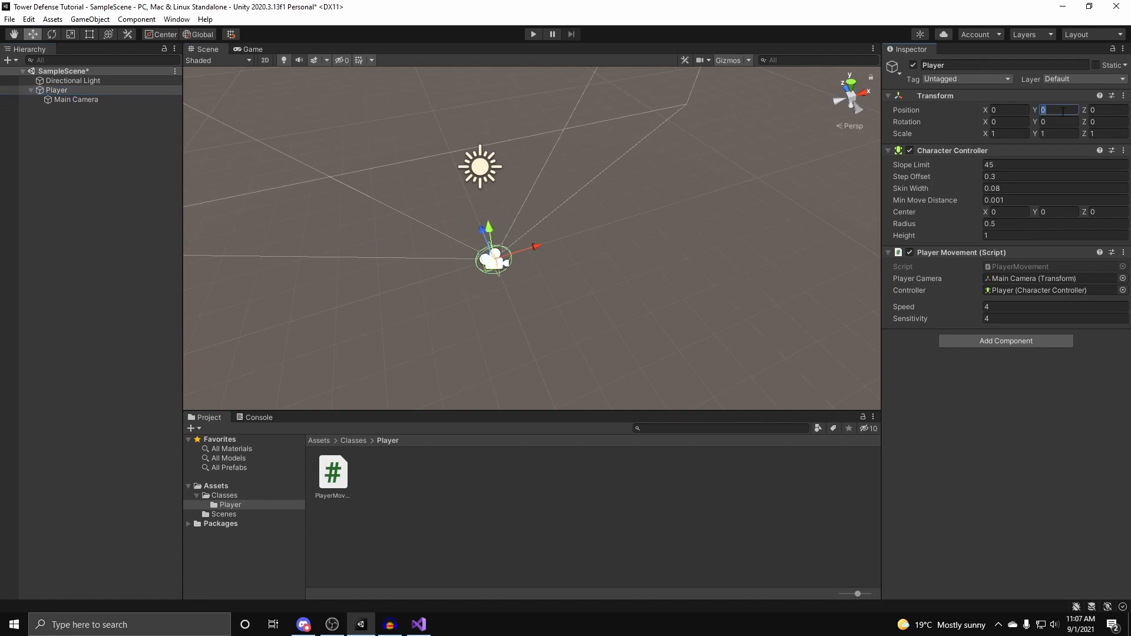
text(10)
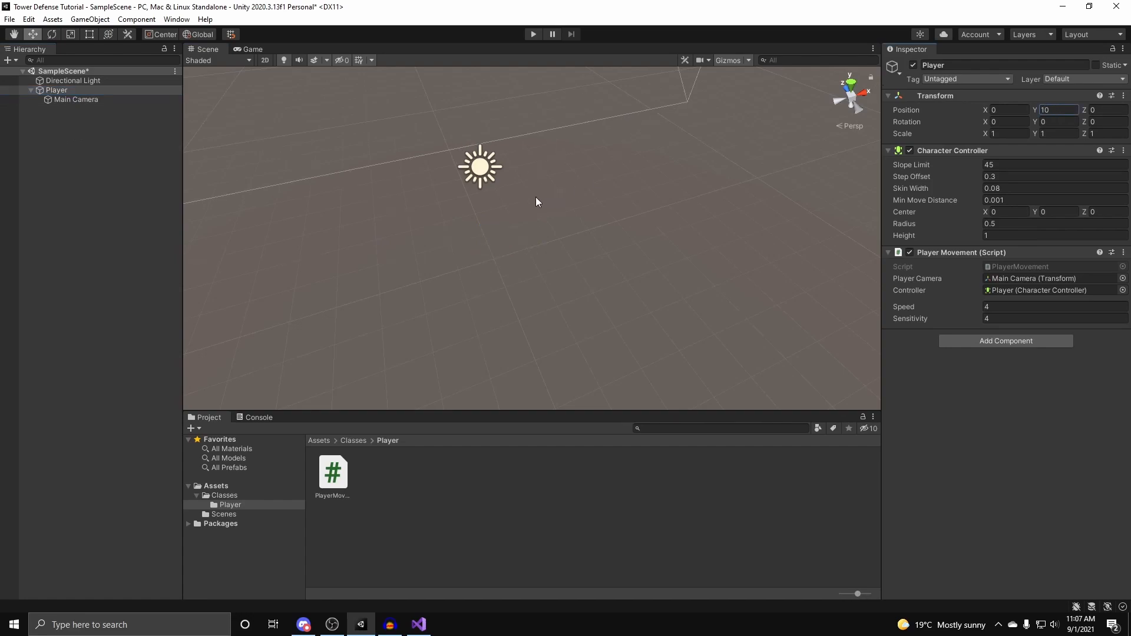
Set the Directional Light's Y position to 10.
click(480, 167)
right_drag(480, 167, 770, 189)
click(1060, 111)
text(10)
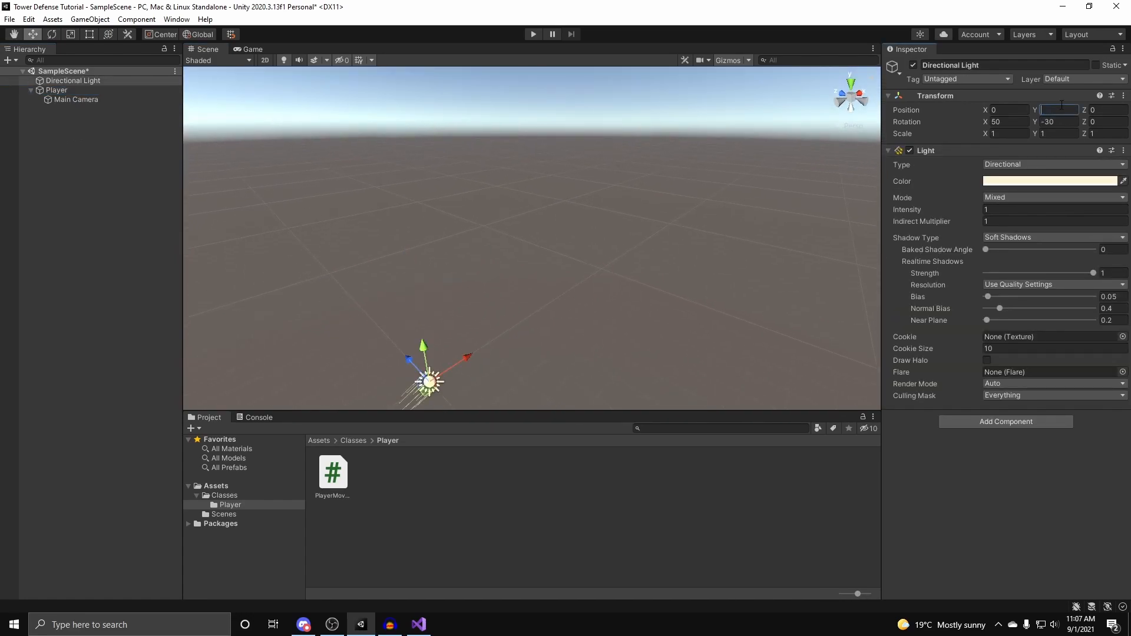
Increase the opacity of the scene view's grid.
click(578, 313)
right_drag(578, 313, 801, 415)
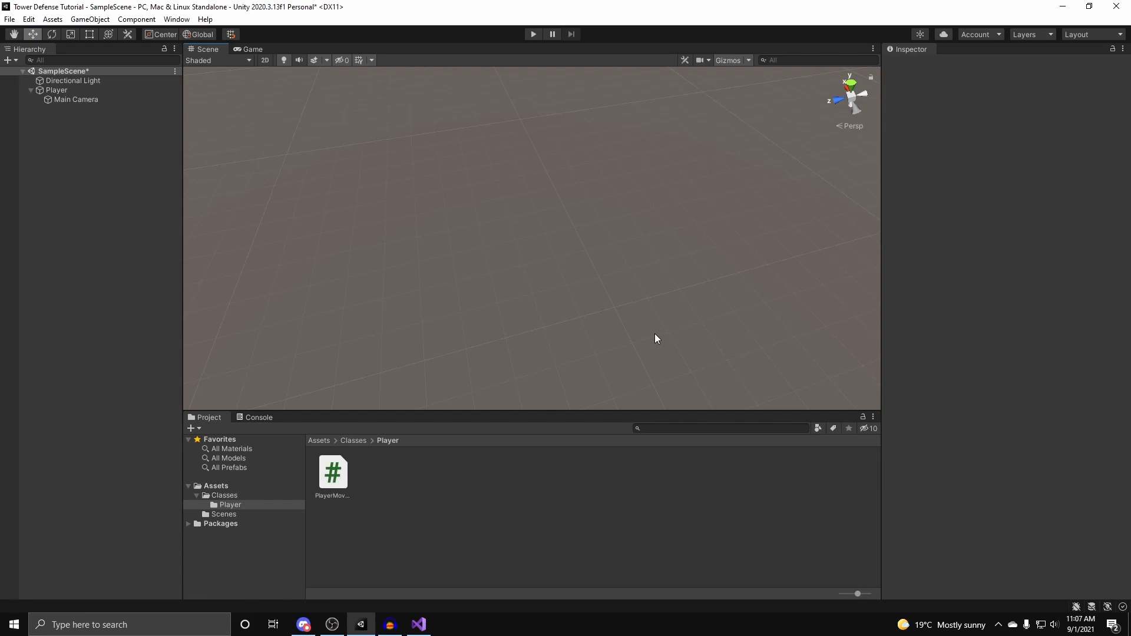
right_drag(682, 333, 791, 278)
right_drag(730, 266, 629, 206)
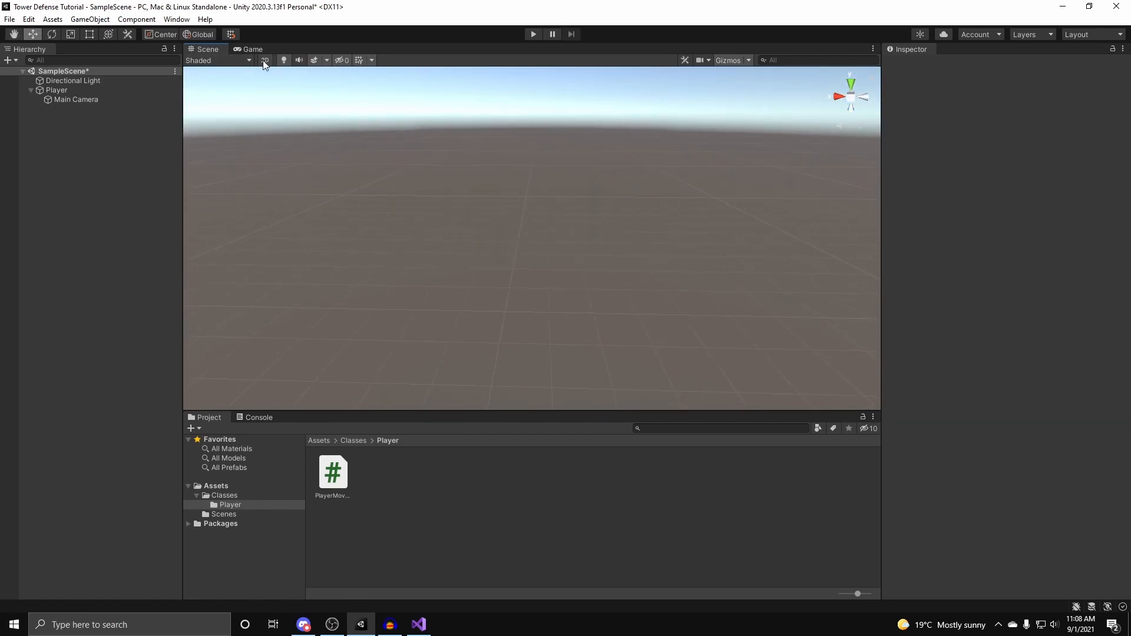
click(371, 60)
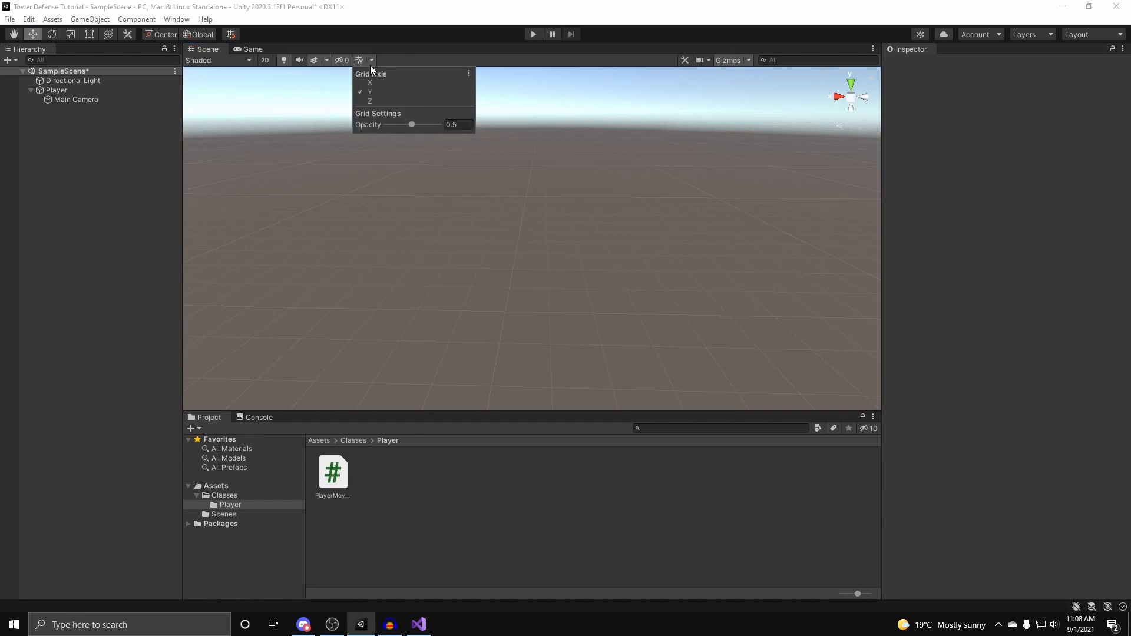
drag(412, 125, 430, 125)
right_drag(570, 159, 626, 213)
Collapse the Player object in the hierarchy to hide its child camera.
click(35, 92)
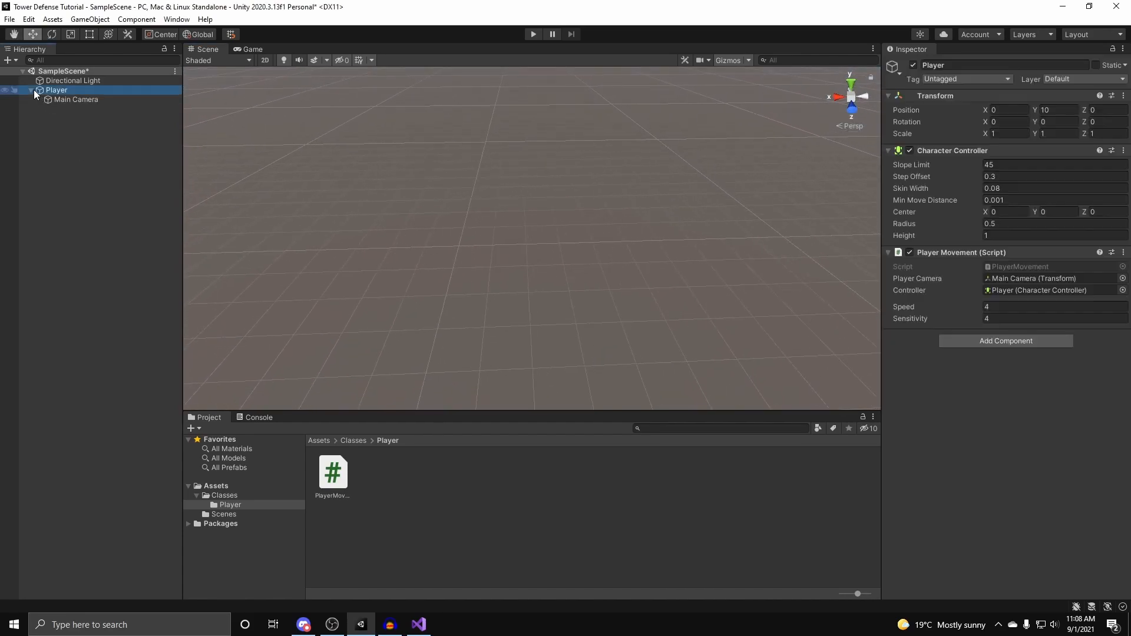
click(28, 94)
click(535, 192)
right_drag(536, 192, 531, 278)
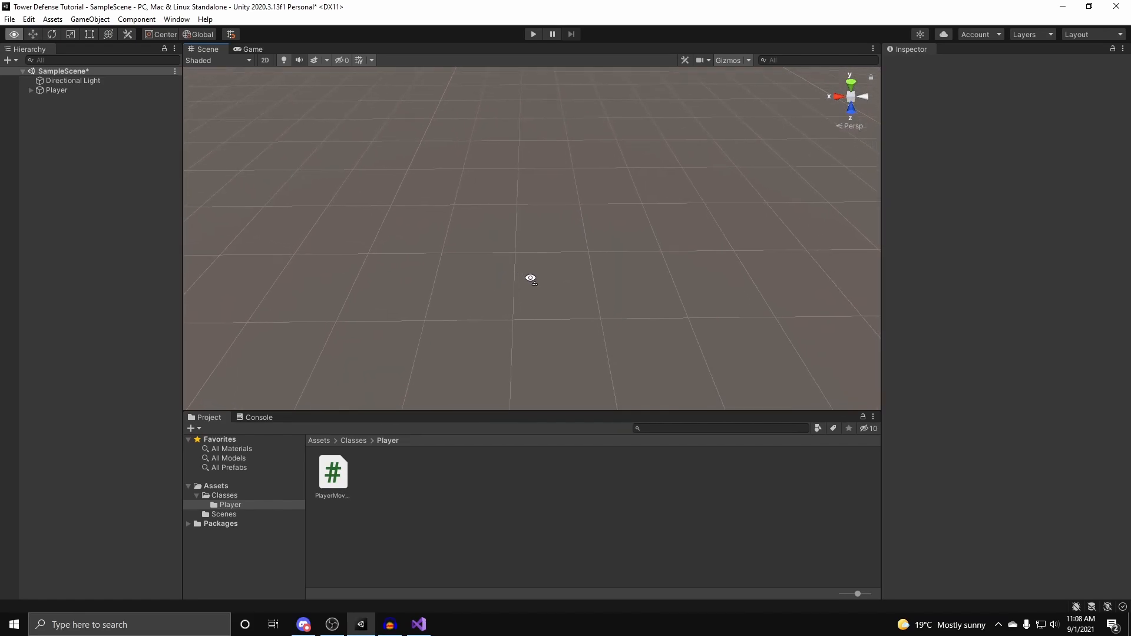
Create an empty object named Map at the scene root and reset its transform.
right_click(100, 179)
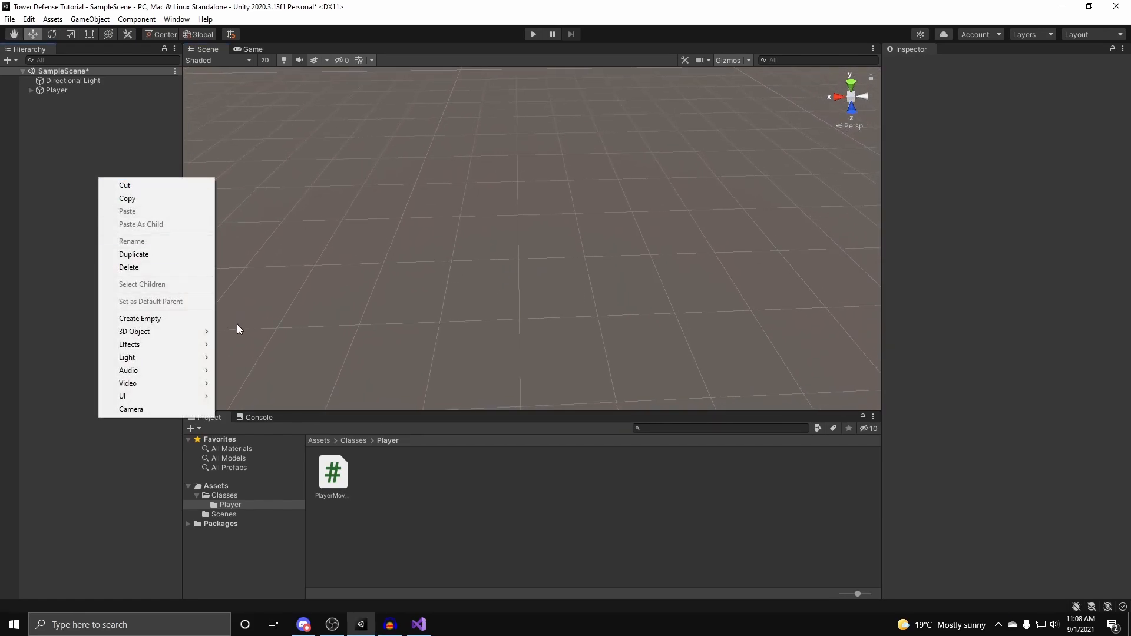
click(150, 318)
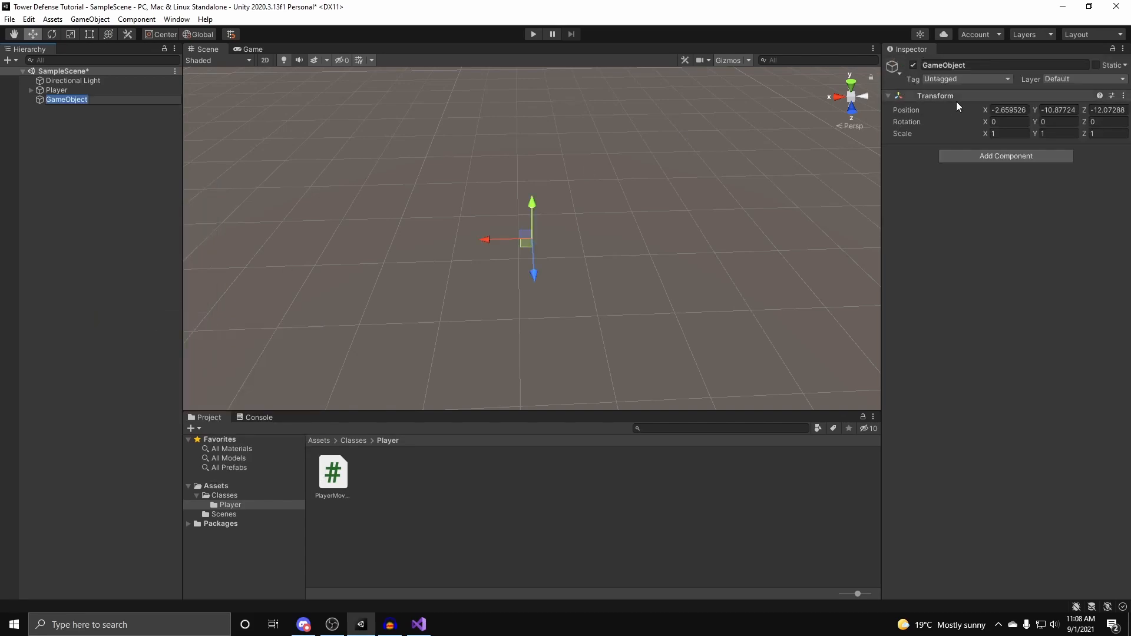
text(Map)
key(Return)
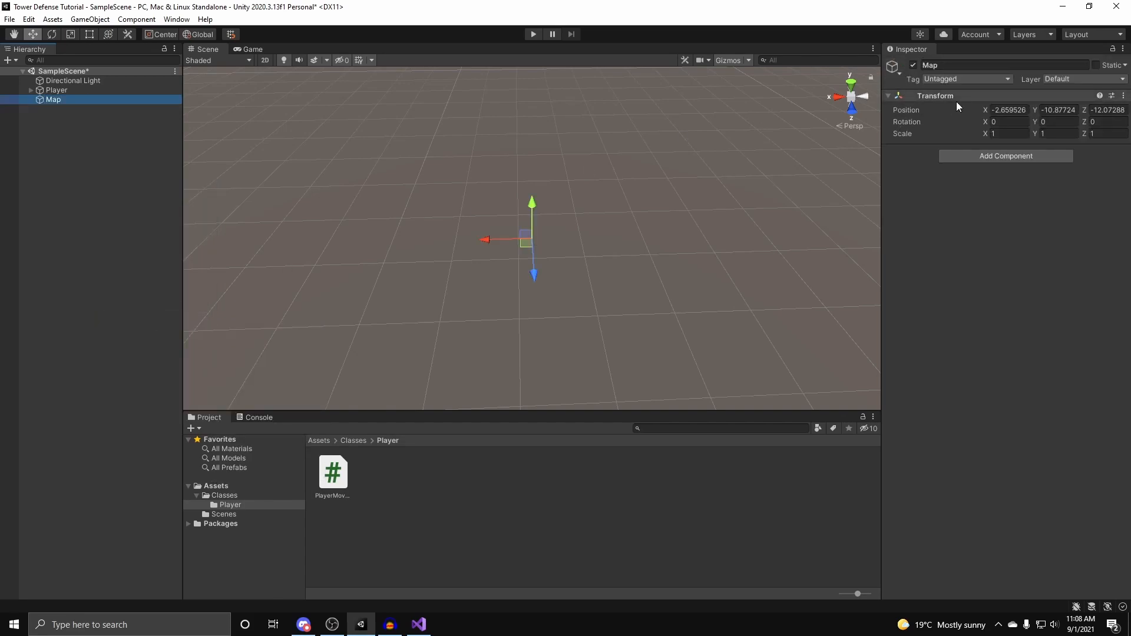
right_click(957, 120)
click(981, 222)
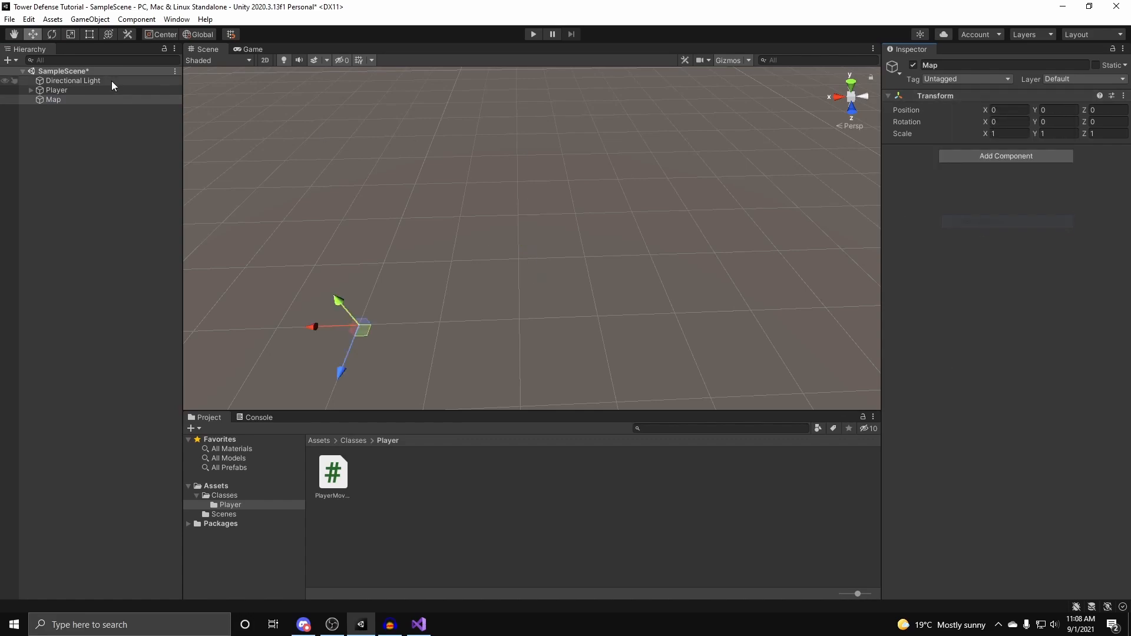
Add a 3D cube as a child of the Map object.
right_drag(486, 231, 253, 161)
right_click(52, 99)
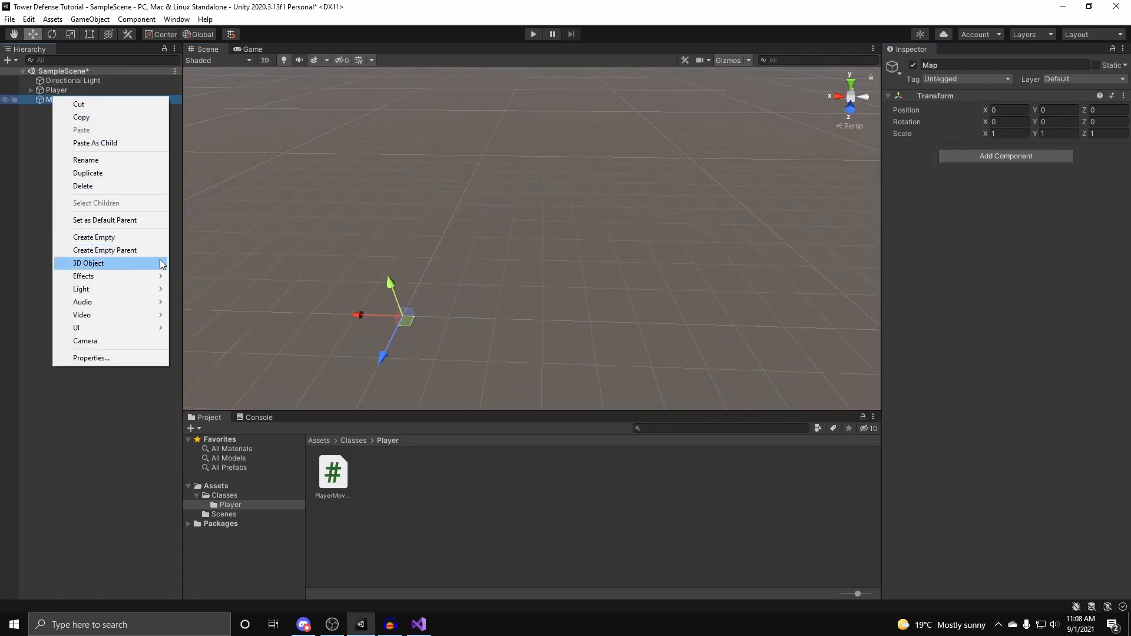
mouse_move(160, 266)
click(195, 263)
right_drag(450, 313, 518, 302)
Add a 3D plane as a child of the Map object.
right_click(52, 99)
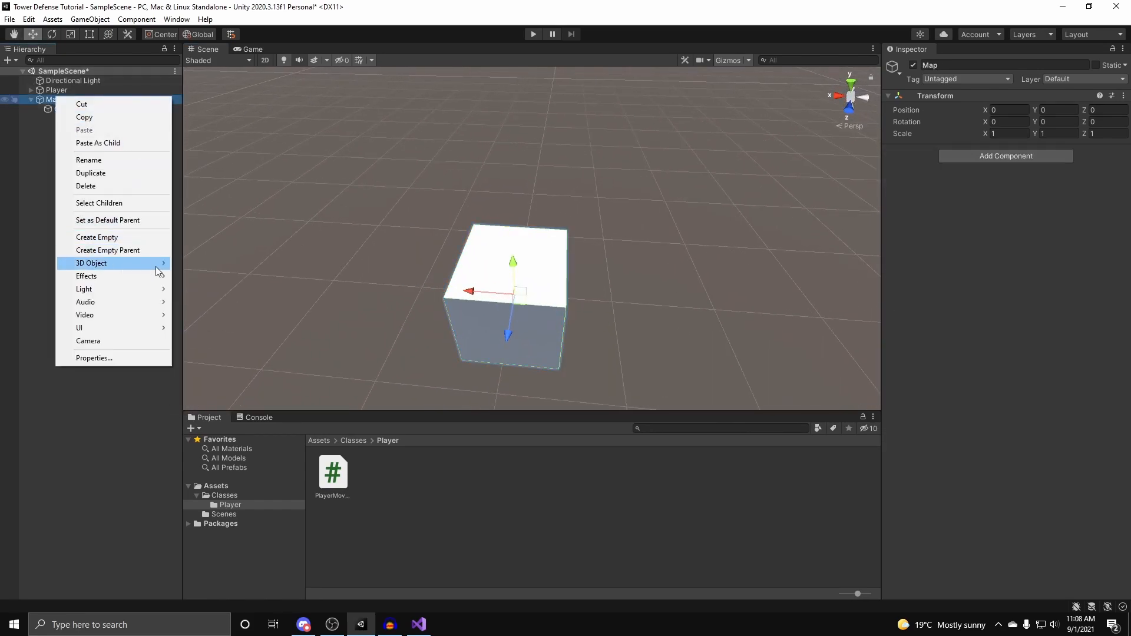
mouse_move(160, 270)
click(221, 315)
right_drag(525, 257, 560, 258)
scroll(560, 257, down, 6)
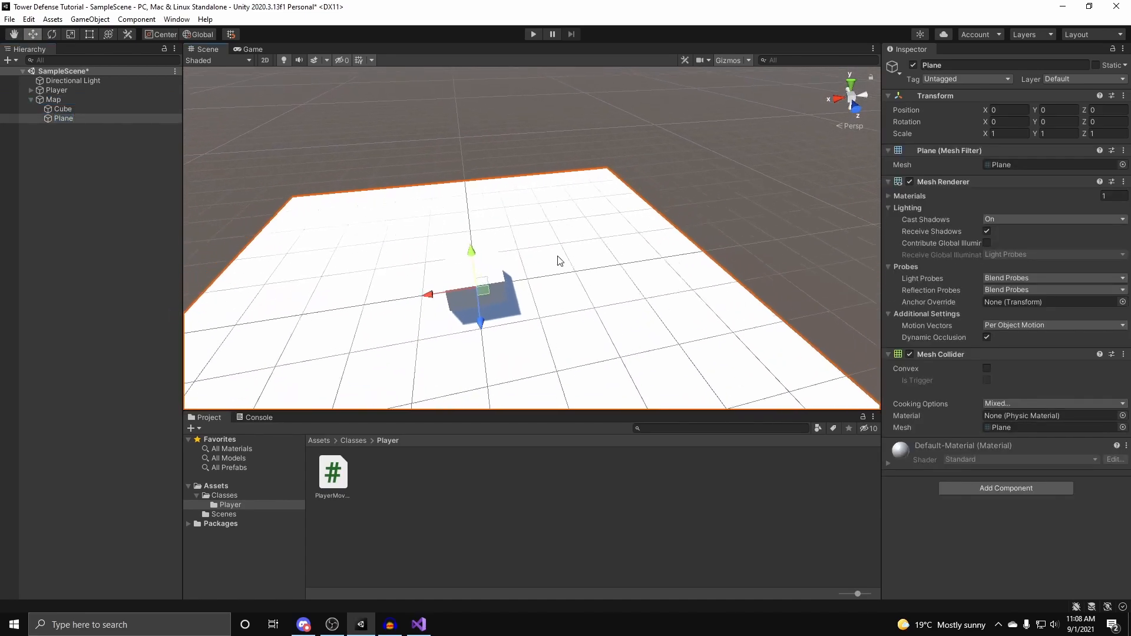
Show the scene in Shaded Wireframe mode and compare the plane's mesh density with the cube's from several angles.
click(225, 61)
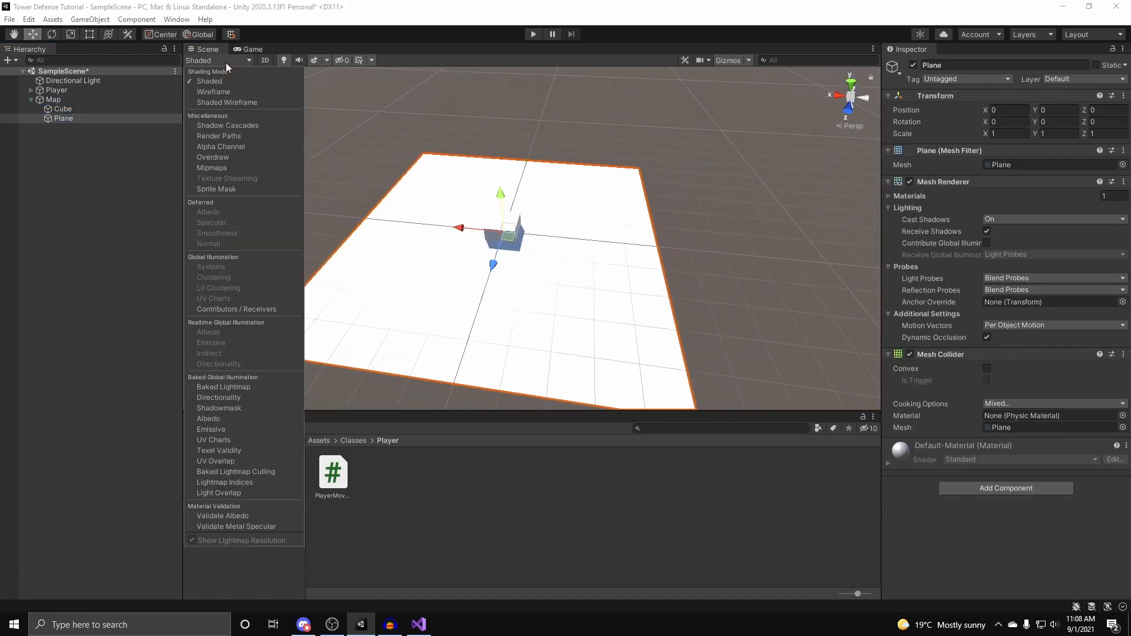
click(244, 102)
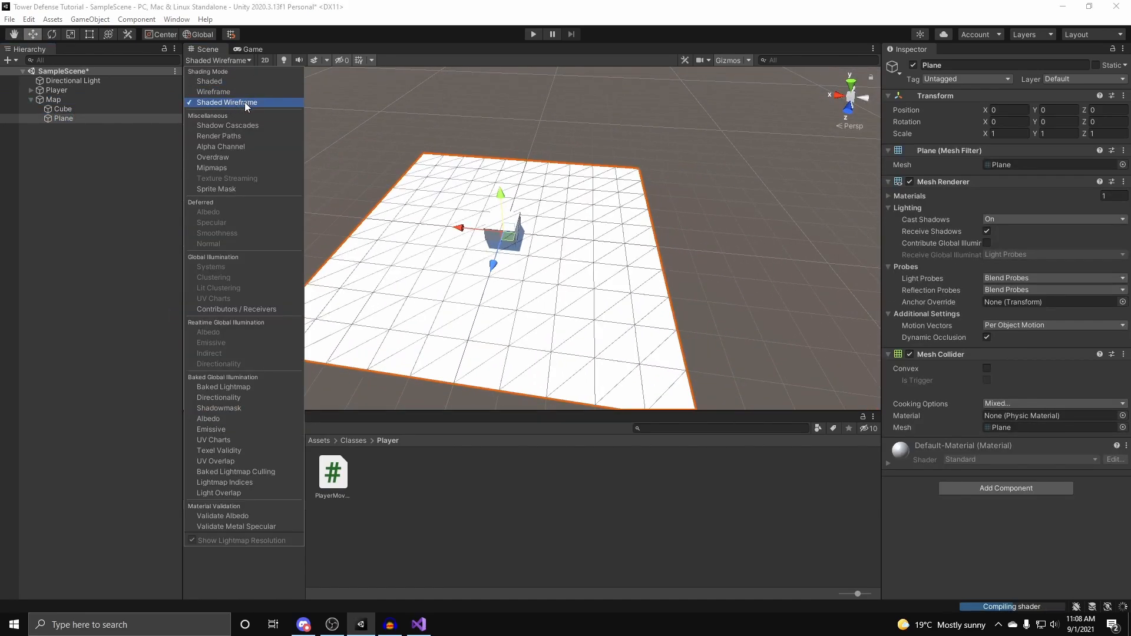
right_drag(664, 172, 709, 230)
right_drag(554, 229, 306, 171)
click(390, 203)
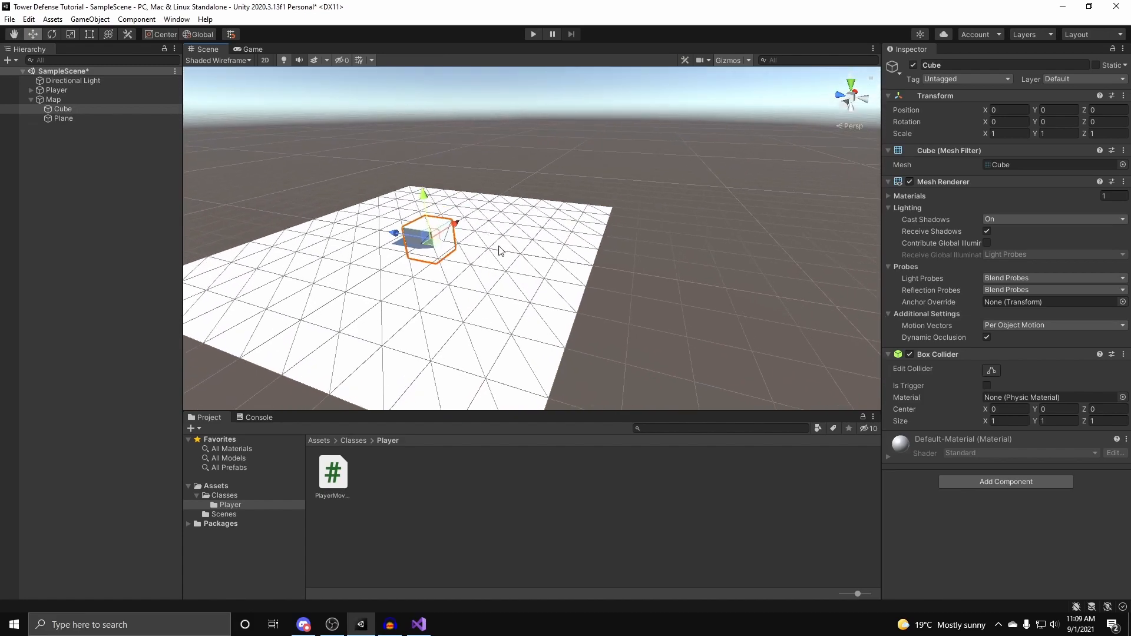
click(499, 248)
right_drag(500, 245, 990, 268)
key(a)
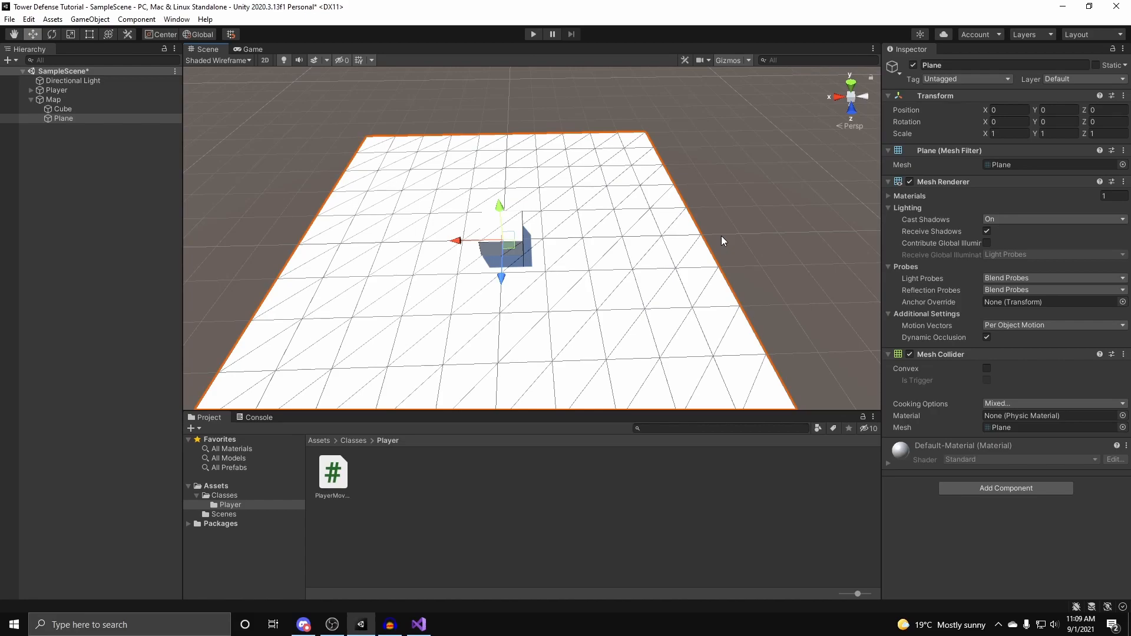
right_drag(684, 155, 611, 179)
key(d)
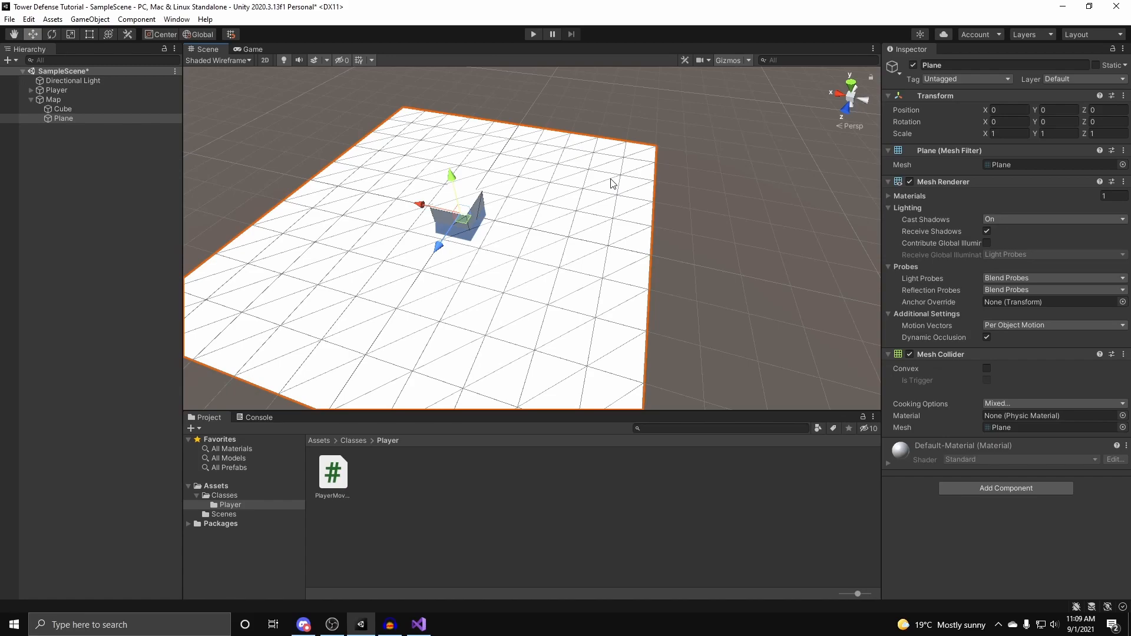
Delete the Plane from the Map object, keeping the Cube.
click(59, 109)
click(58, 119)
key(Delete)
Set the Cube's scale to 20 on X and 20 on Z.
right_drag(635, 266, 700, 233)
click(1008, 134)
text(20)
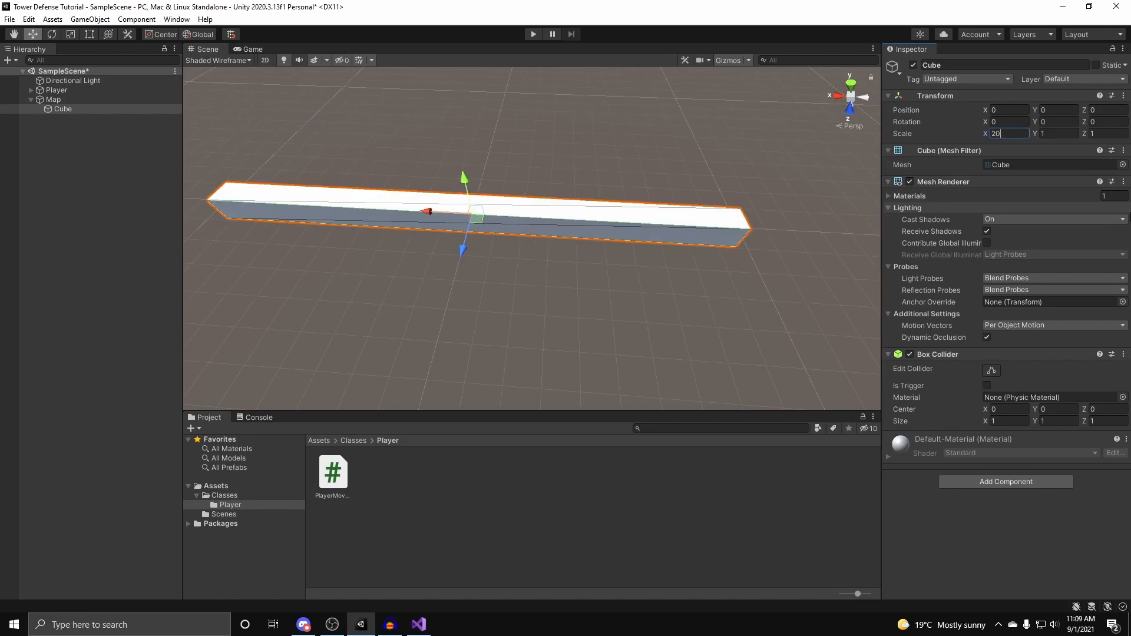
click(1108, 134)
text(20)
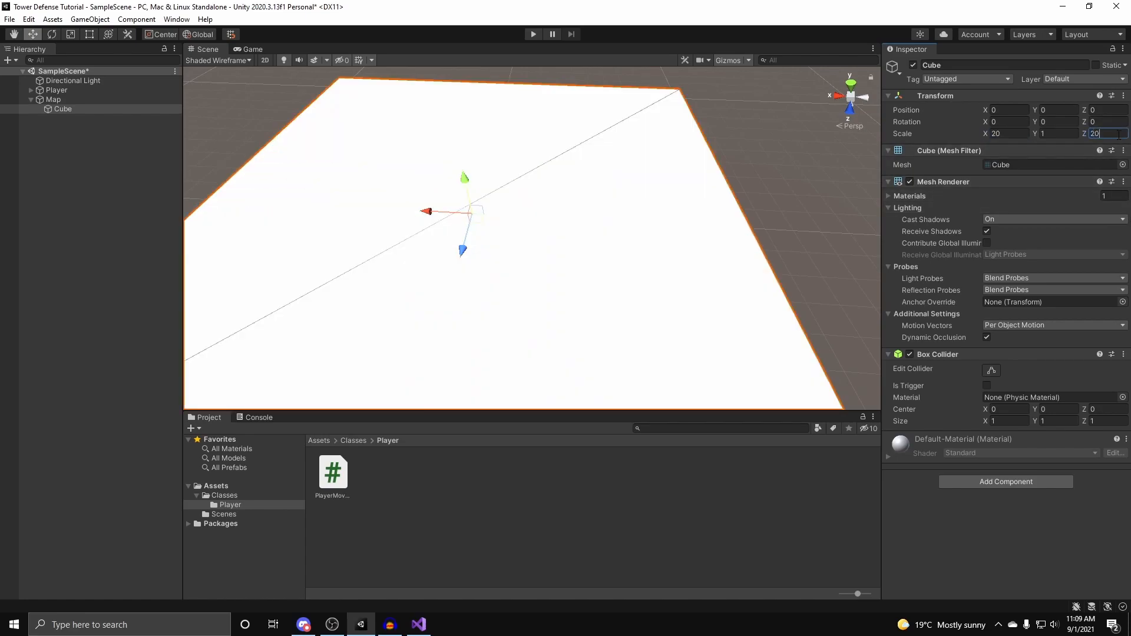
Examine the enlarged cube from several angles and distances in the scene.
right_drag(645, 159, 647, 190)
key(w)
key(d)
click(602, 176)
click(600, 157)
key(s)
right_drag(533, 268, 400, 209)
click(691, 290)
key(a)
key(s)
click(563, 313)
Rename the cube under Map as Baseplate.
click(956, 68)
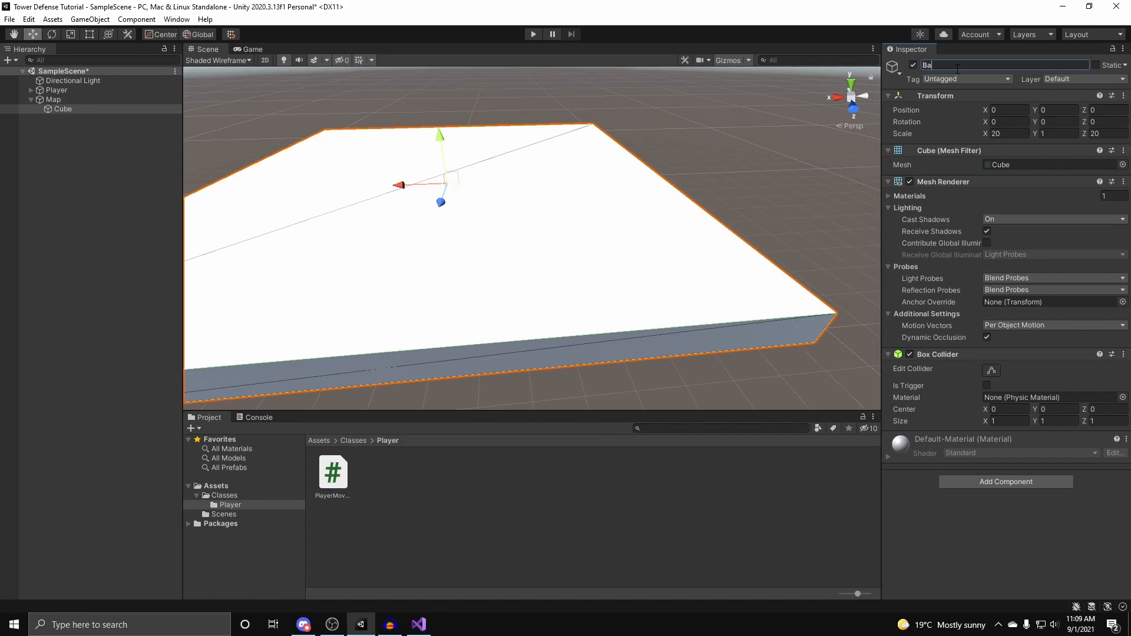
right_drag(796, 154, 519, 365)
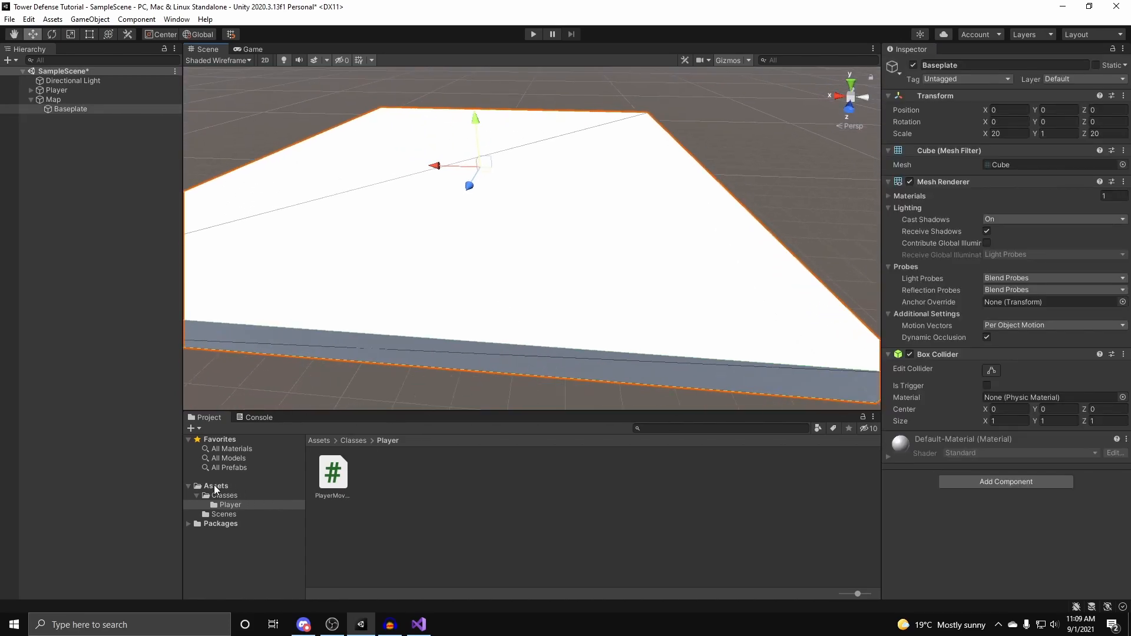
Create a folder named Rendering in the project's root Assets folder.
click(216, 486)
right_click(445, 477)
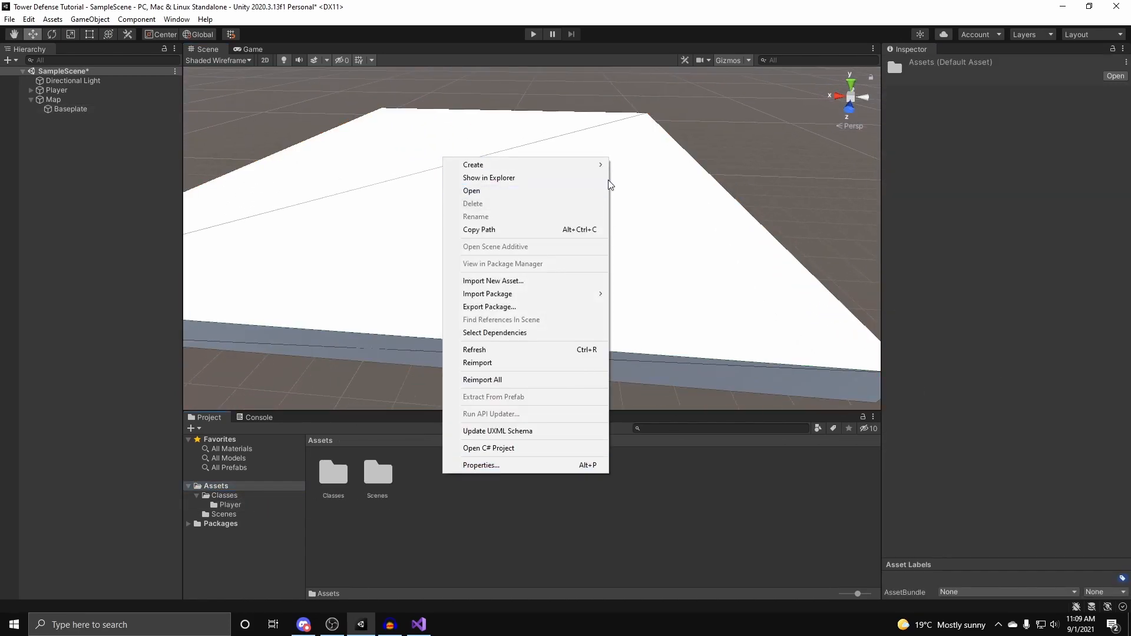
click(280, 494)
right_click(457, 476)
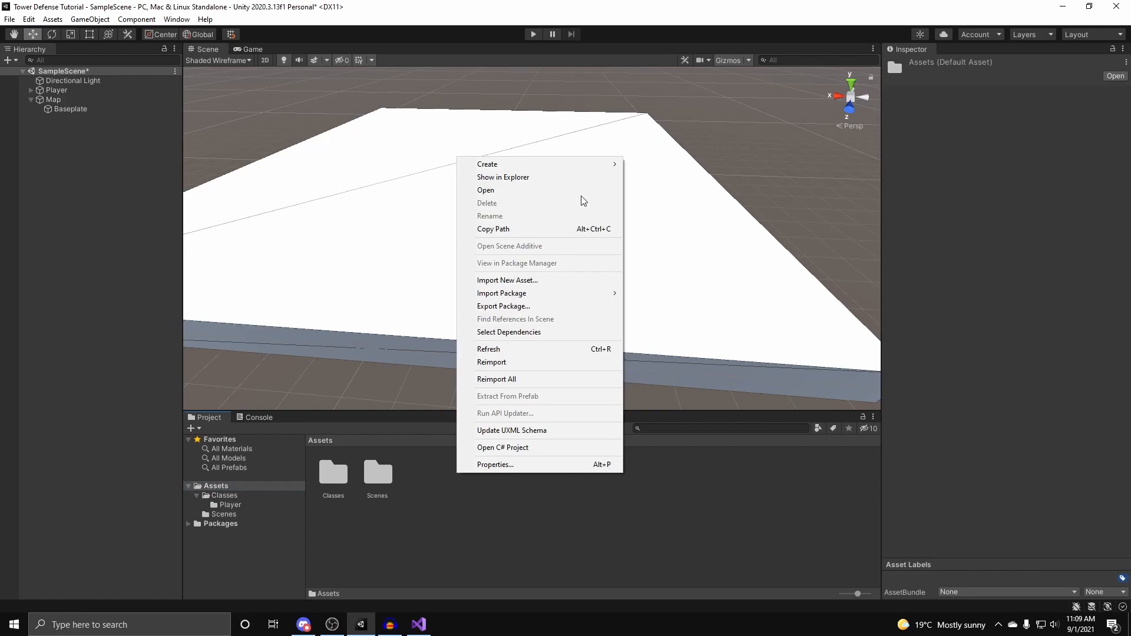
mouse_move(586, 160)
click(677, 160)
text(Rendering)
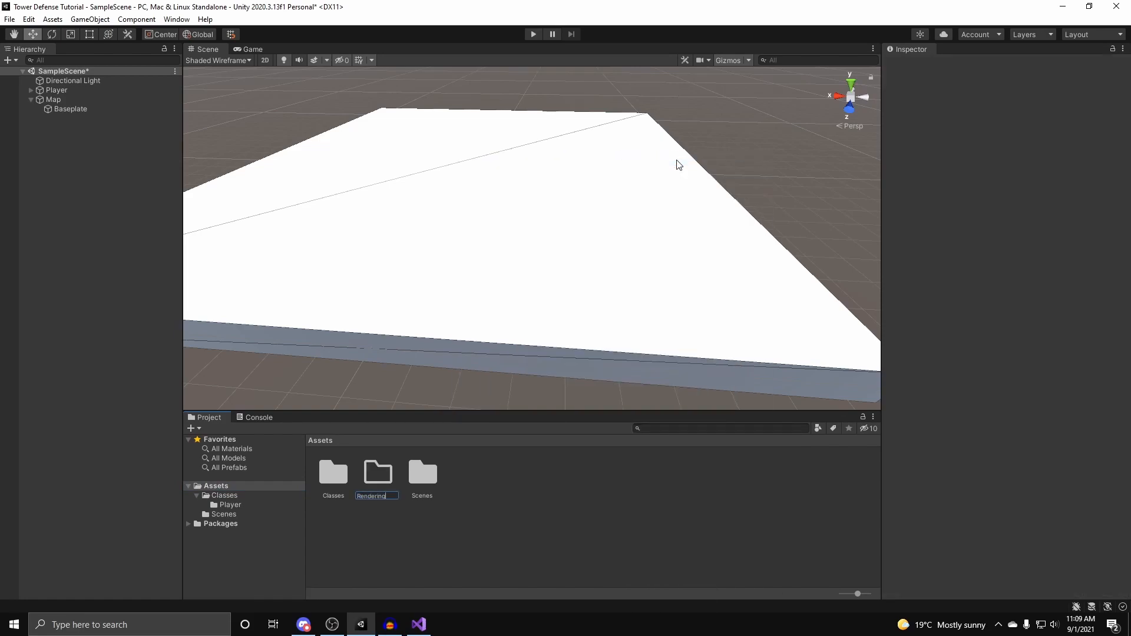
key(Return)
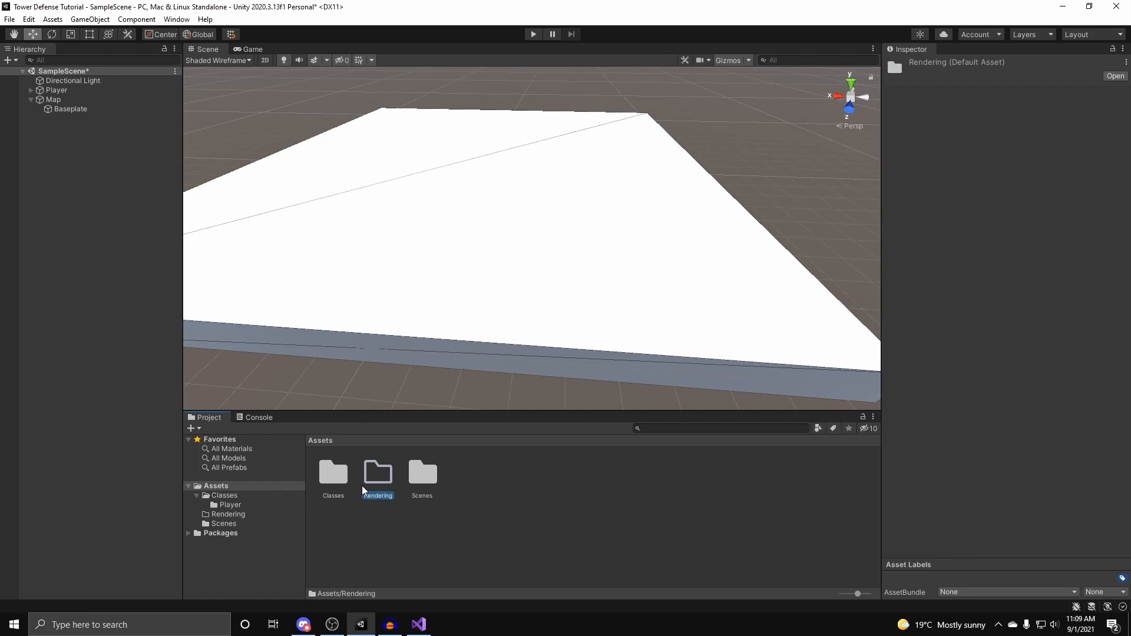
Create a folder named Materials inside the Rendering folder.
double_click(375, 477)
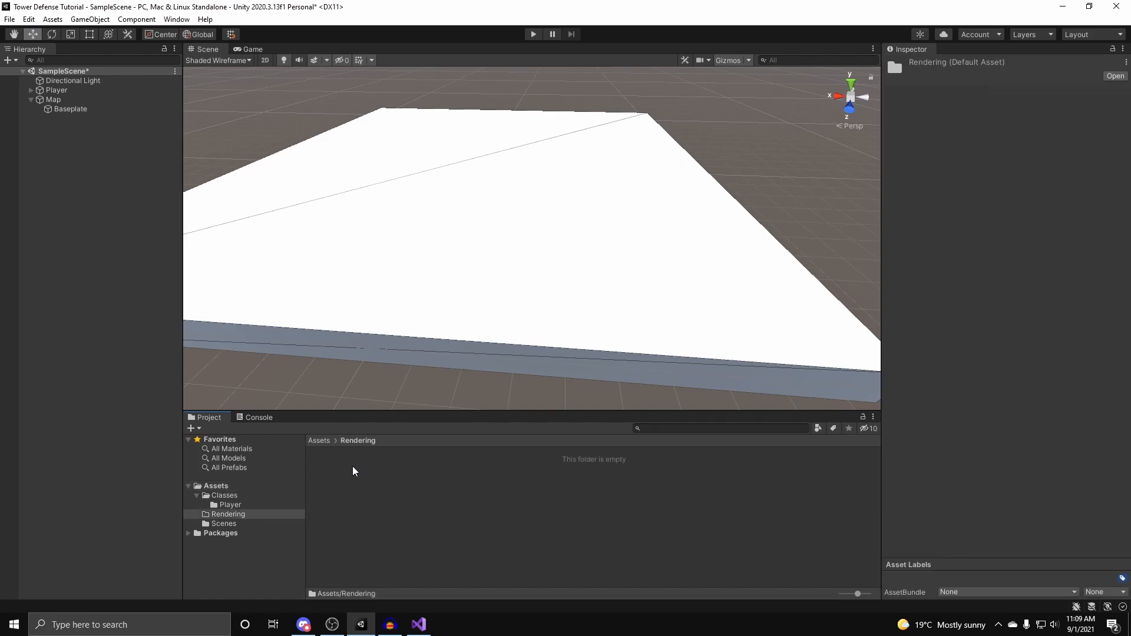
right_click(352, 466)
mouse_move(461, 155)
click(535, 161)
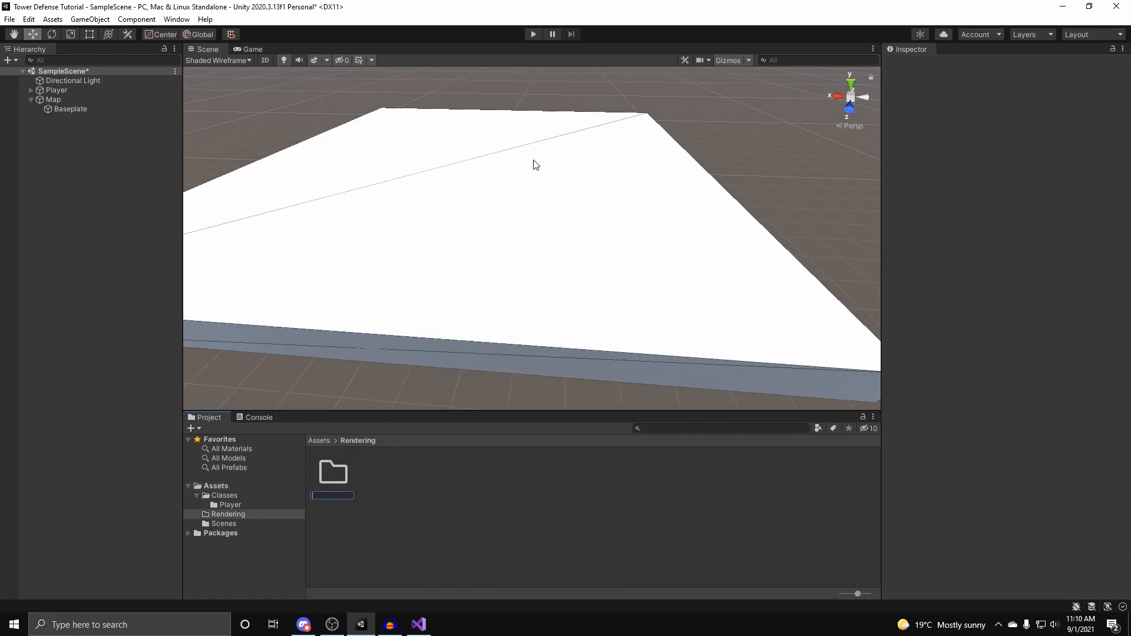
key(Return)
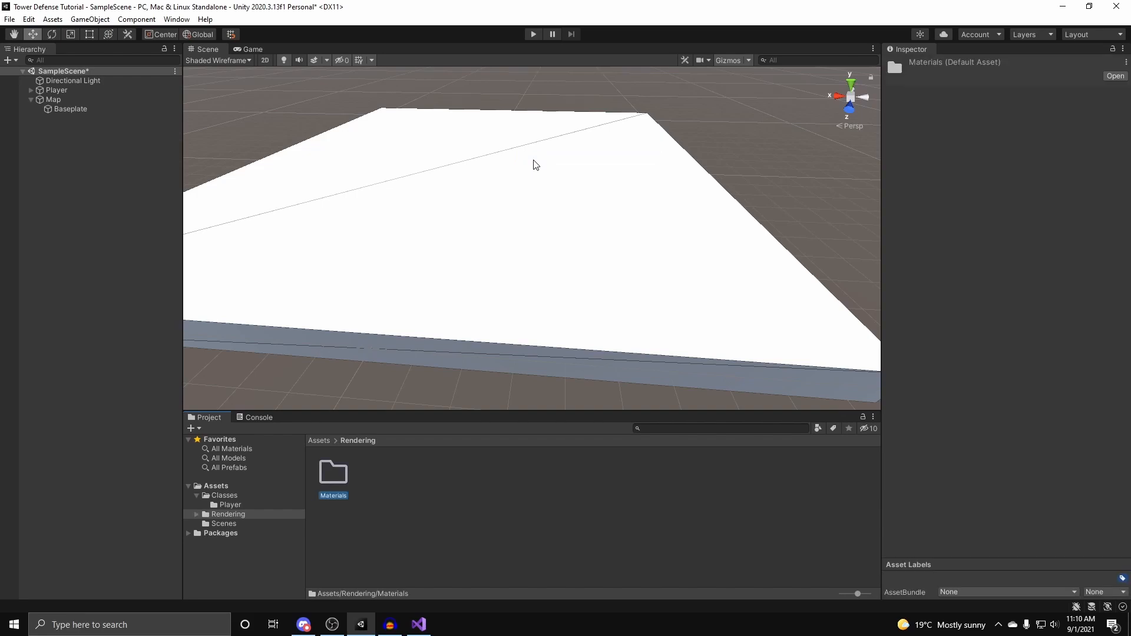
Create a folder named MapMaterials inside the Materials folder.
double_click(333, 475)
right_click(333, 475)
mouse_move(471, 167)
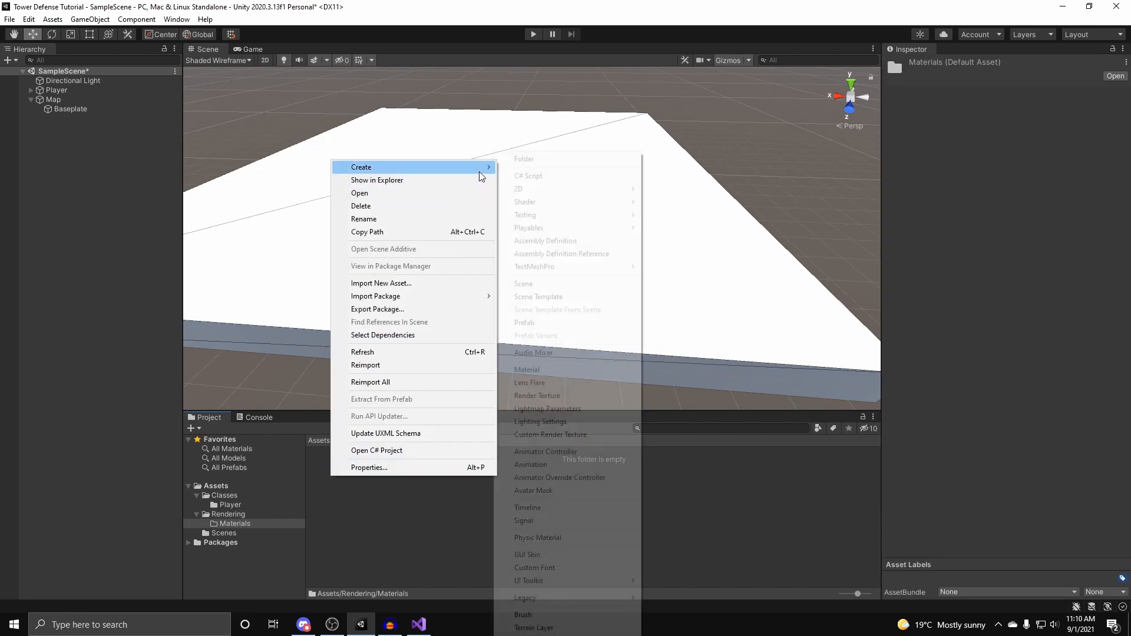
click(533, 162)
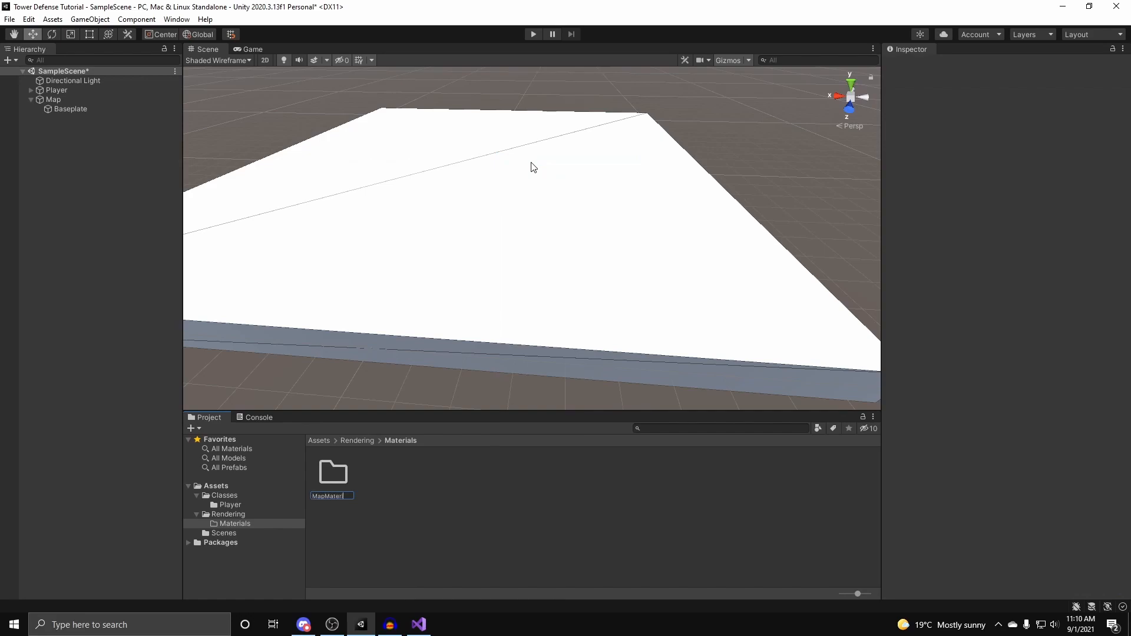
key(Return)
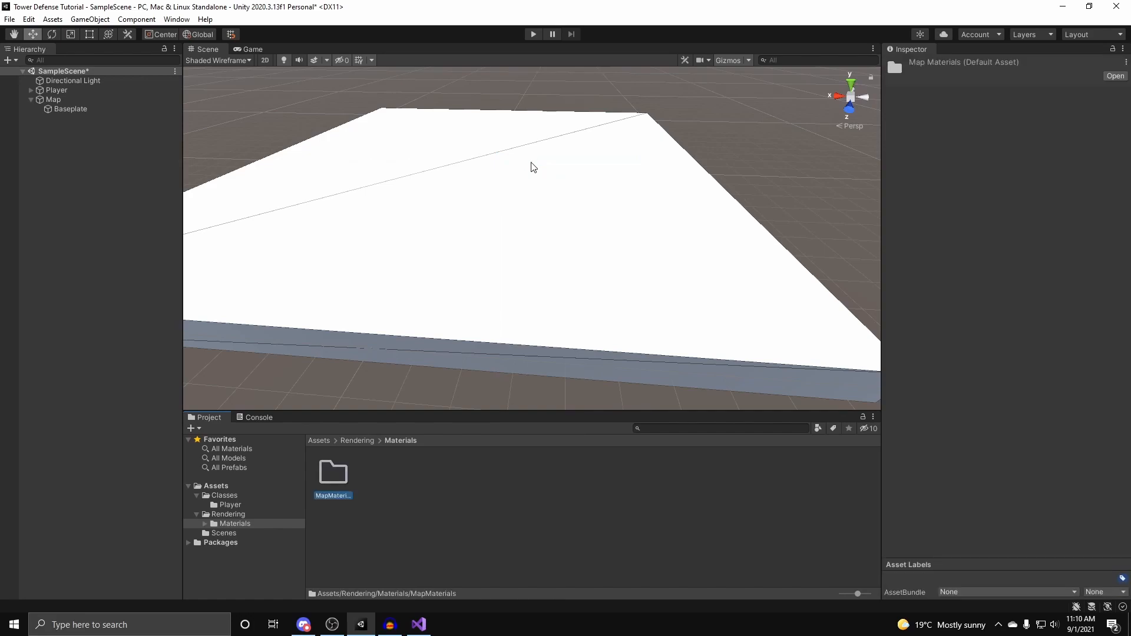
Create a folder named Level1 inside the MapMaterials folder.
double_click(330, 477)
right_click(329, 475)
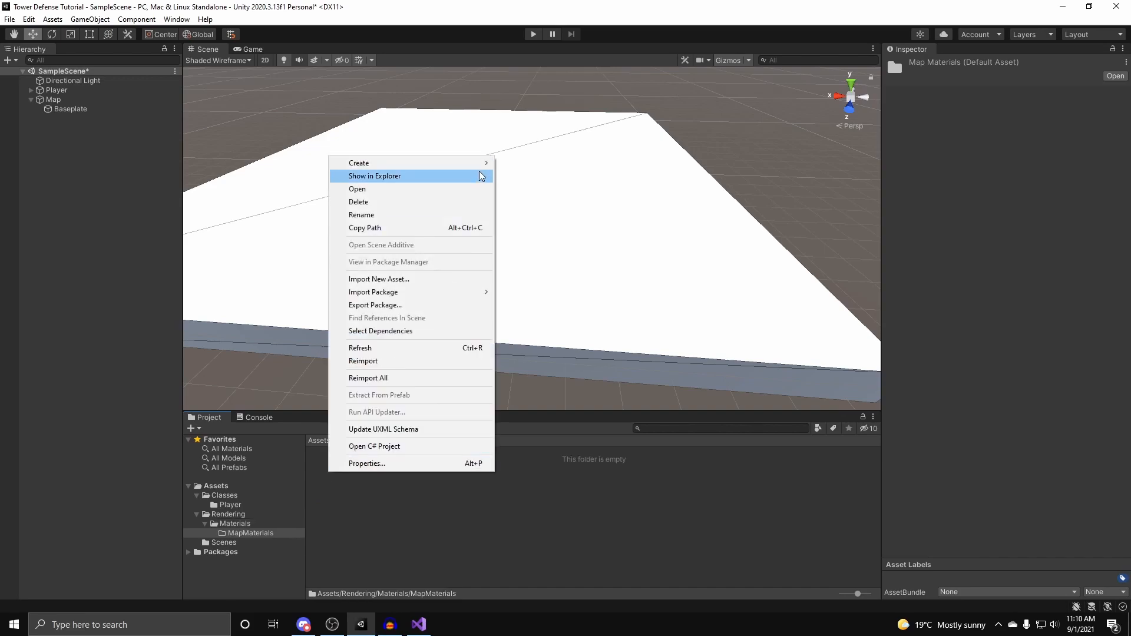
mouse_move(484, 167)
click(525, 108)
right_drag(612, 158, 576, 108)
right_click(363, 478)
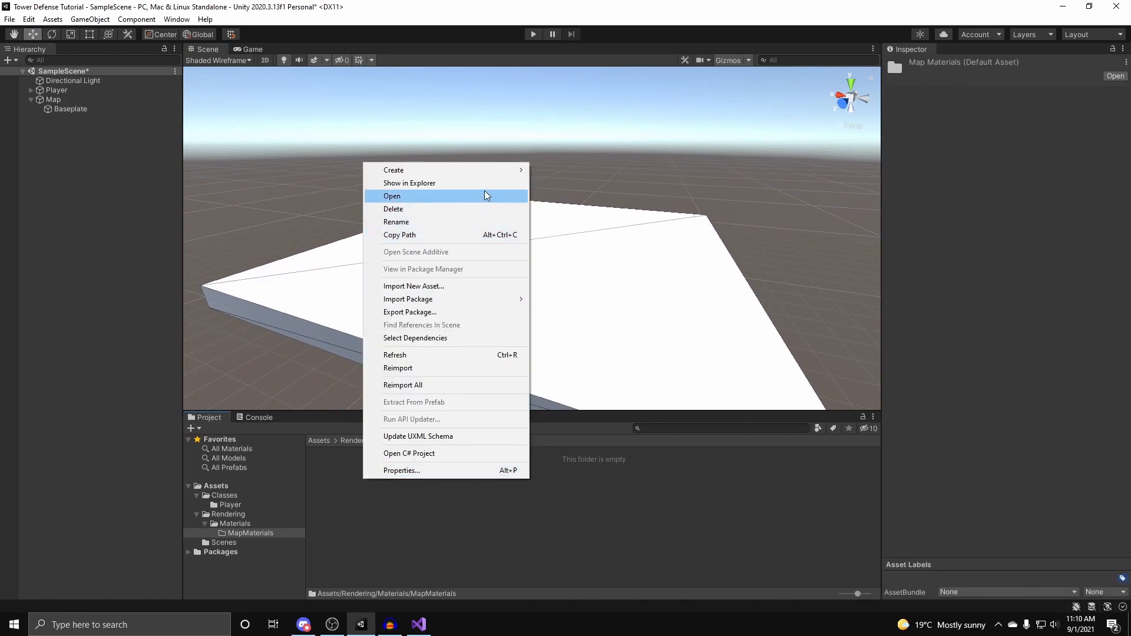
mouse_move(498, 172)
click(545, 159)
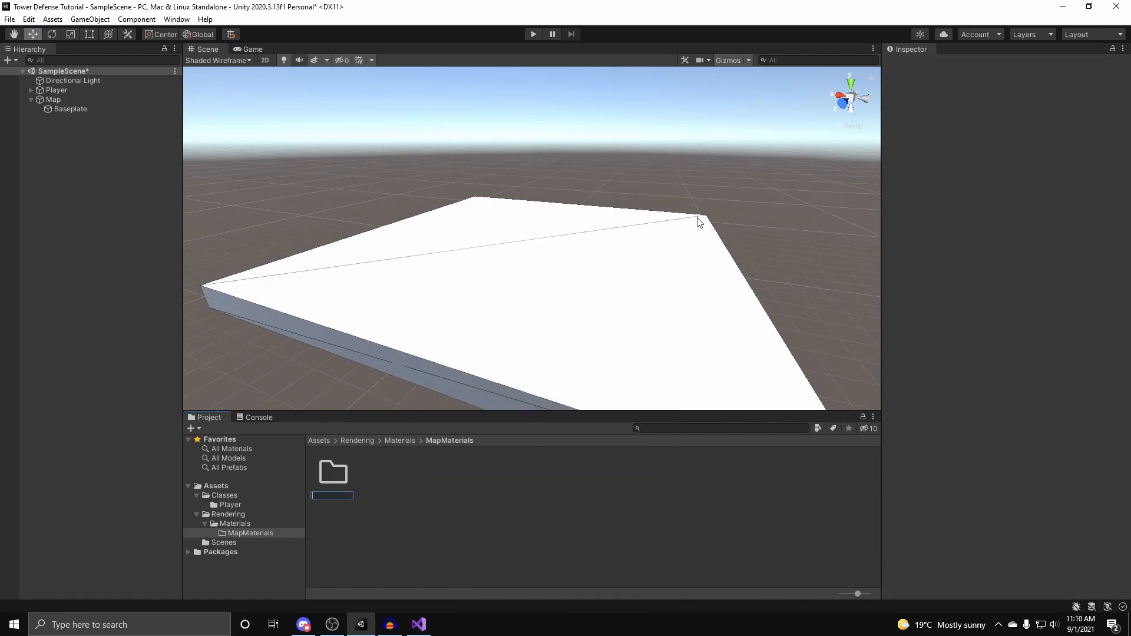
text(Level1)
key(Return)
right_drag(409, 280, 483, 318)
Create a new material named Grass inside the Level1 folder.
double_click(334, 477)
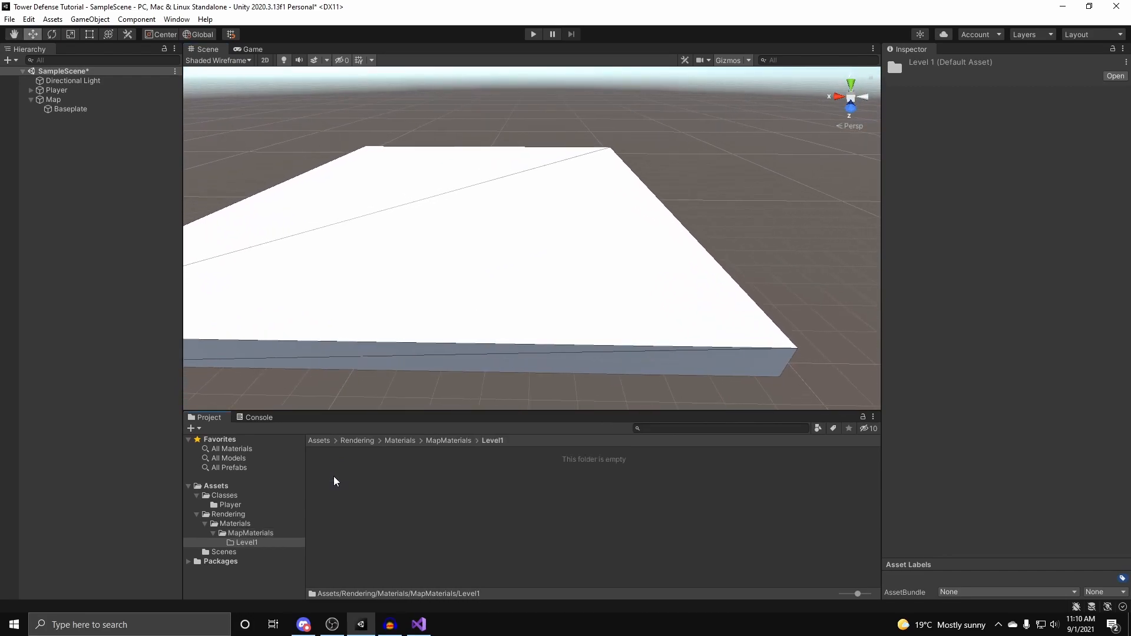
right_click(334, 481)
click(510, 539)
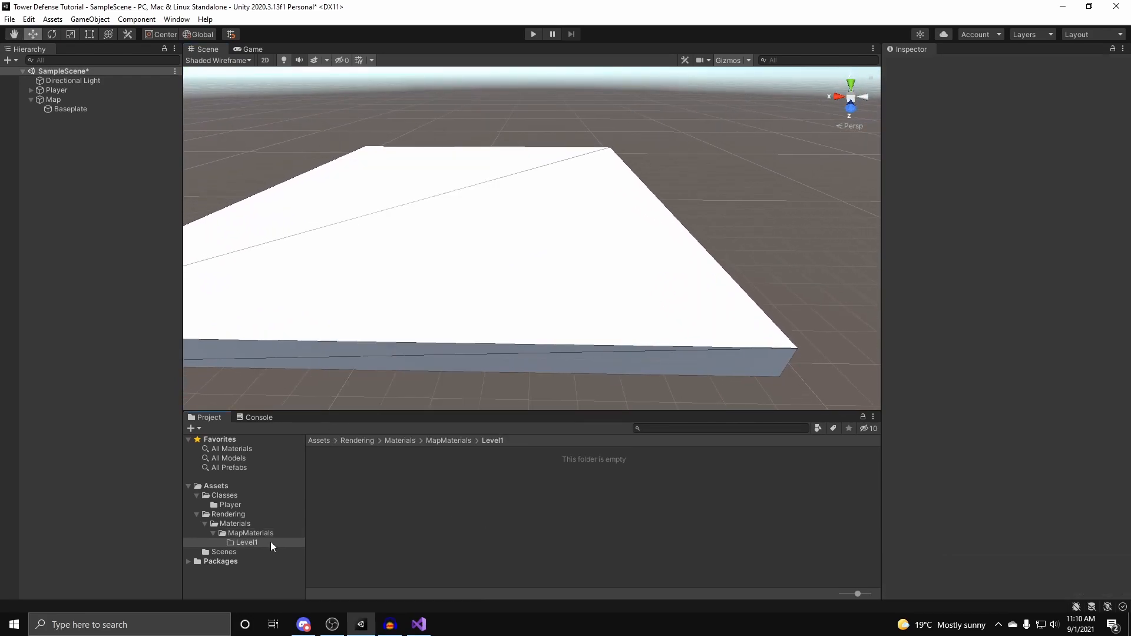
right_click(351, 480)
mouse_move(451, 166)
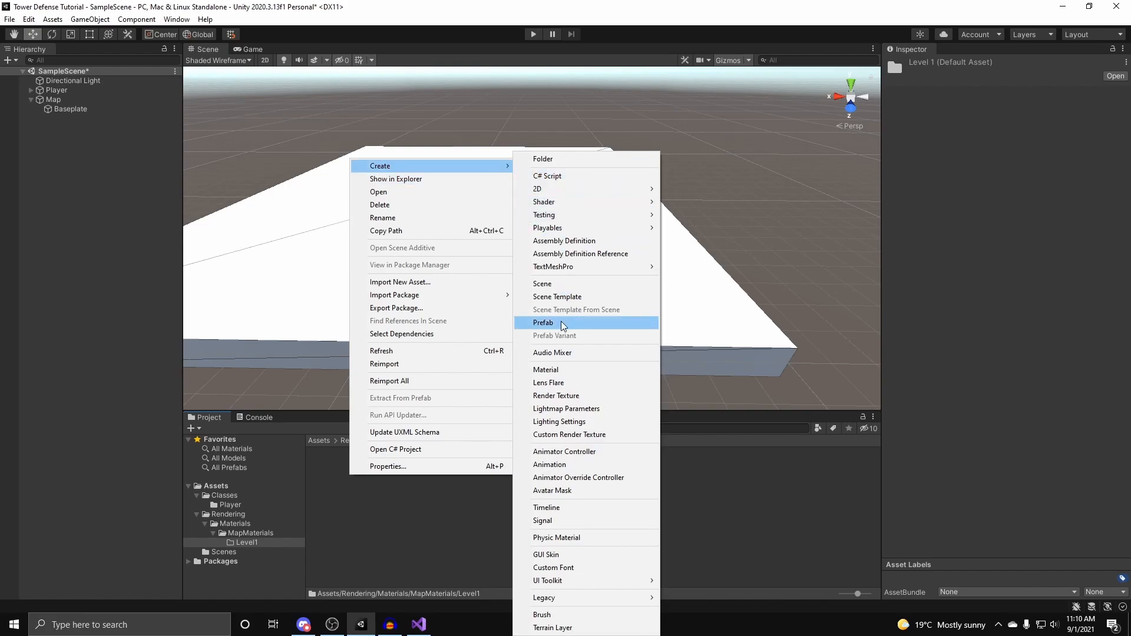
click(565, 369)
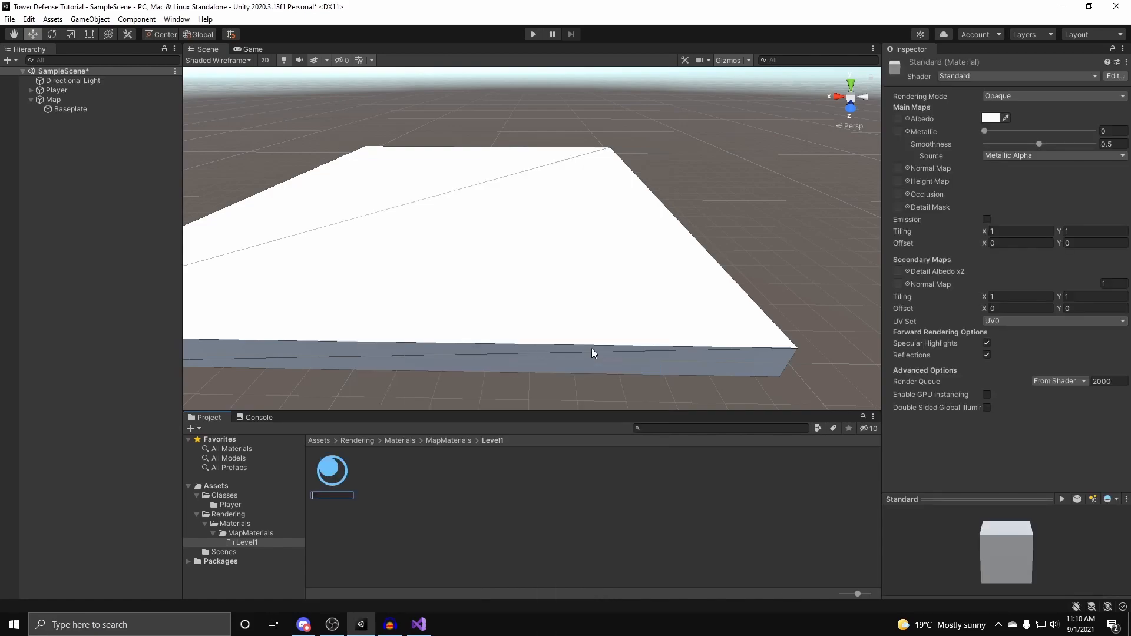
text(Grass)
key(Return)
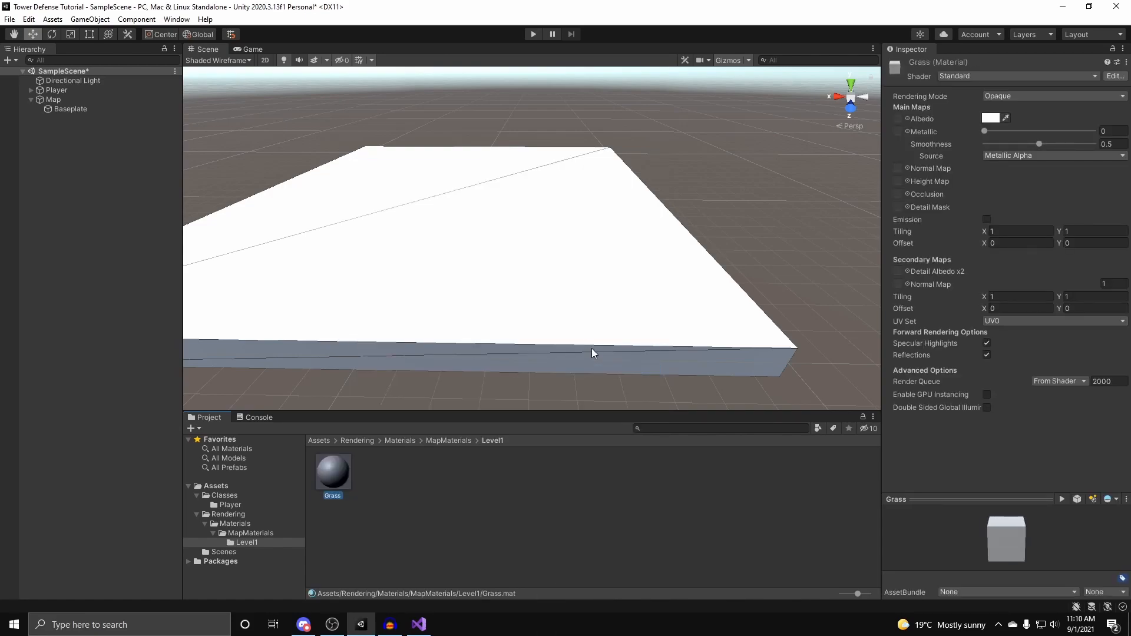
Apply the Grass material to the Baseplate in the scene.
click(416, 366)
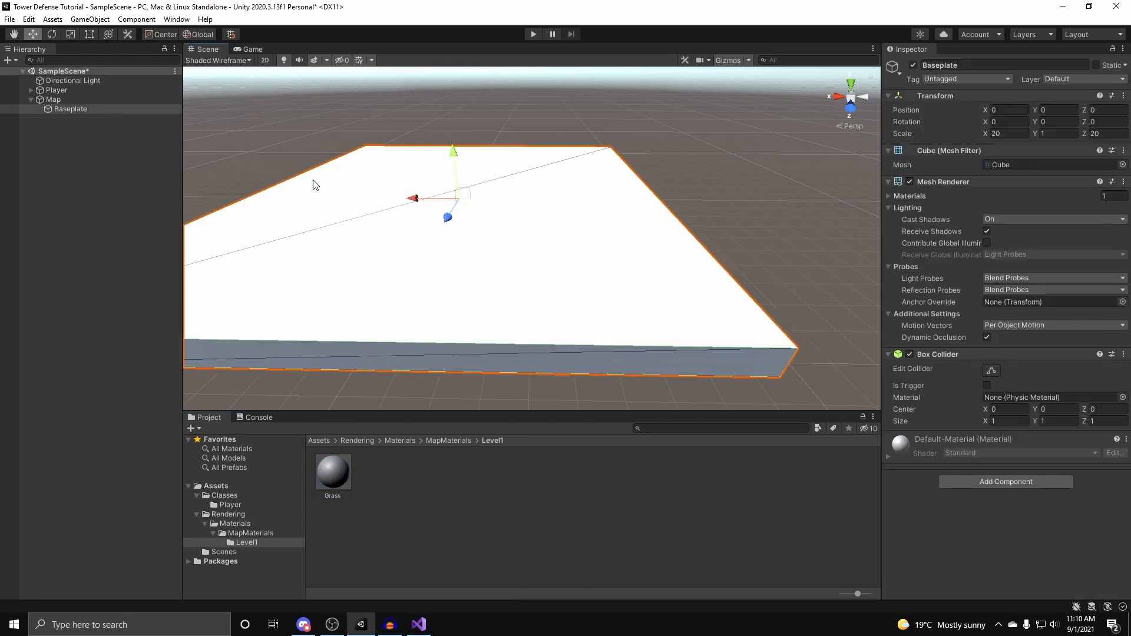
drag(415, 352, 437, 298)
click(333, 471)
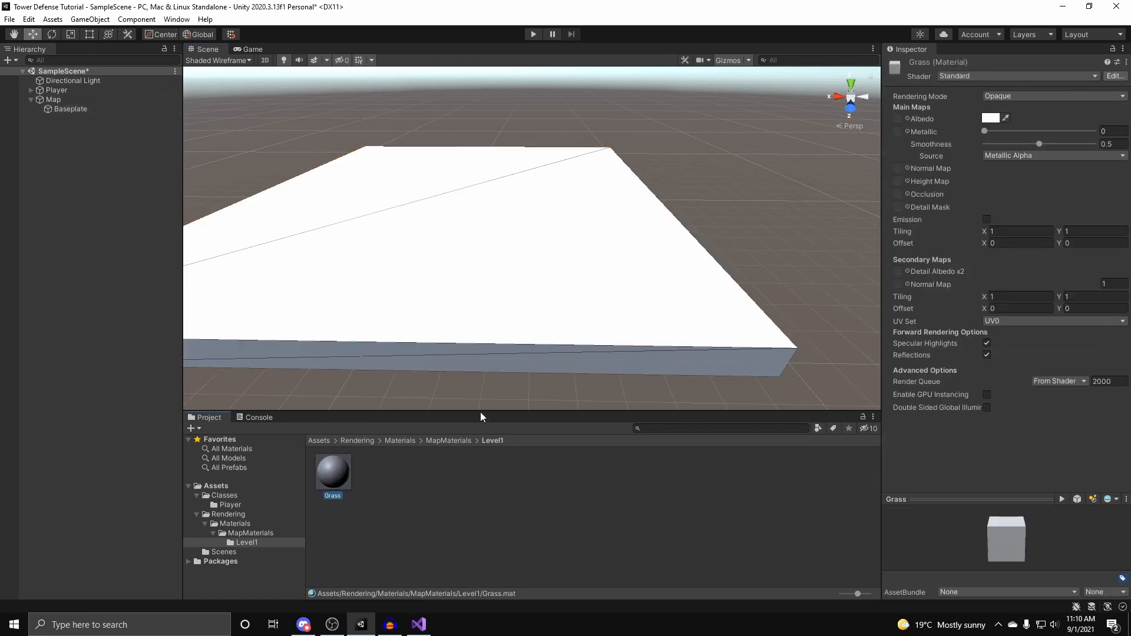
Set the Grass material's albedo color to a medium green.
click(990, 117)
click(1030, 163)
mouse_move(1078, 194)
mouse_down()
mouse_move(1095, 215)
mouse_move(1082, 215)
mouse_up()
click(1120, 112)
drag(1041, 143, 965, 151)
Examine the green Baseplate from several angles and distances in the scene.
mouse_move(726, 181)
right_down()
mouse_move(712, 190)
mouse_move(674, 159)
mouse_move(500, 175)
mouse_move(683, 228)
mouse_move(610, 217)
mouse_move(674, 227)
right_up()
click(611, 218)
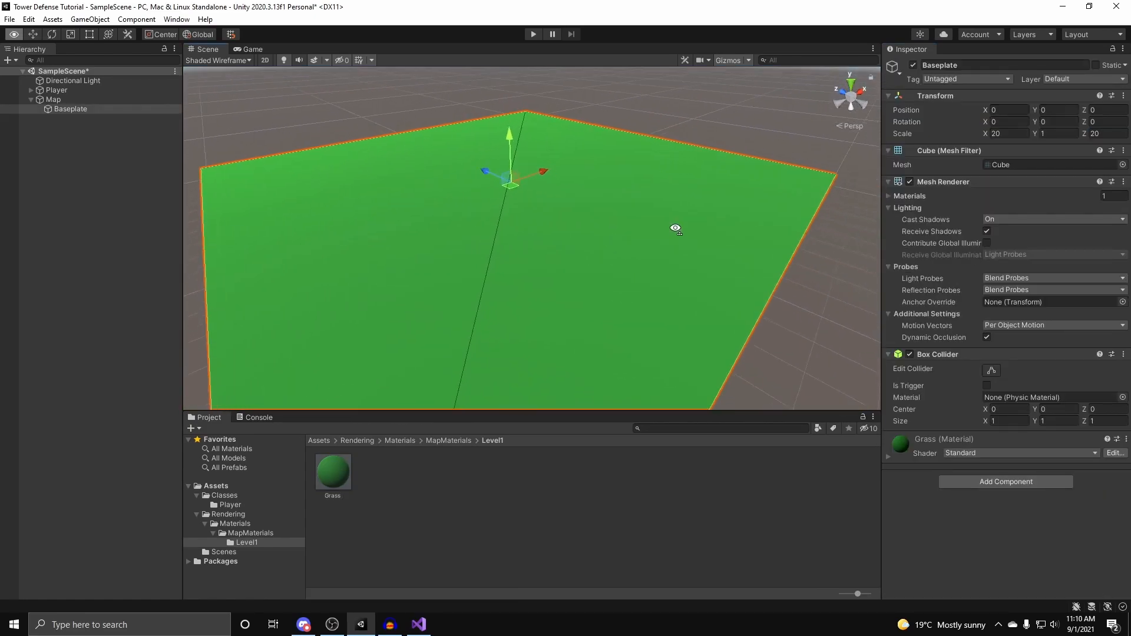
scroll(699, 233, down, 2)
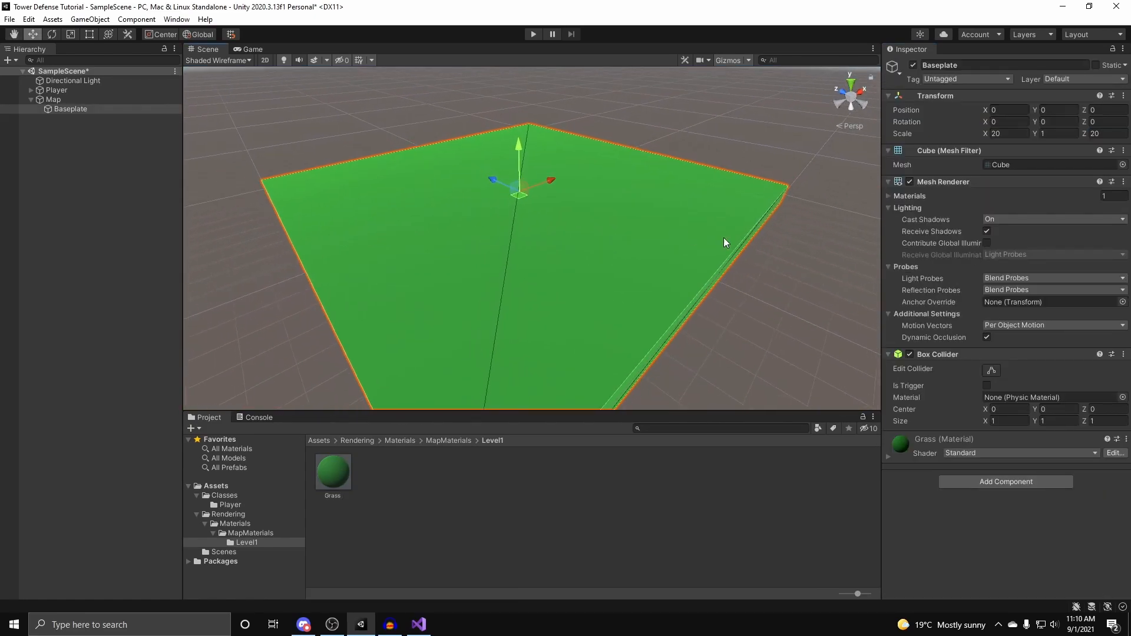
click(1094, 66)
right_drag(748, 277, 719, 265)
click(795, 311)
right_drag(795, 311, 694, 188)
click(739, 287)
click(704, 181)
click(694, 188)
right_drag(404, 136, 589, 130)
drag(565, 121, 564, 134)
click(757, 271)
mouse_move(757, 271)
right_down()
mouse_move(744, 213)
mouse_move(439, 489)
mouse_move(575, 469)
mouse_move(634, 484)
mouse_move(634, 403)
right_up()
Switch the scene's draw mode back to Shaded to hide the wireframe lines.
click(231, 62)
click(231, 81)
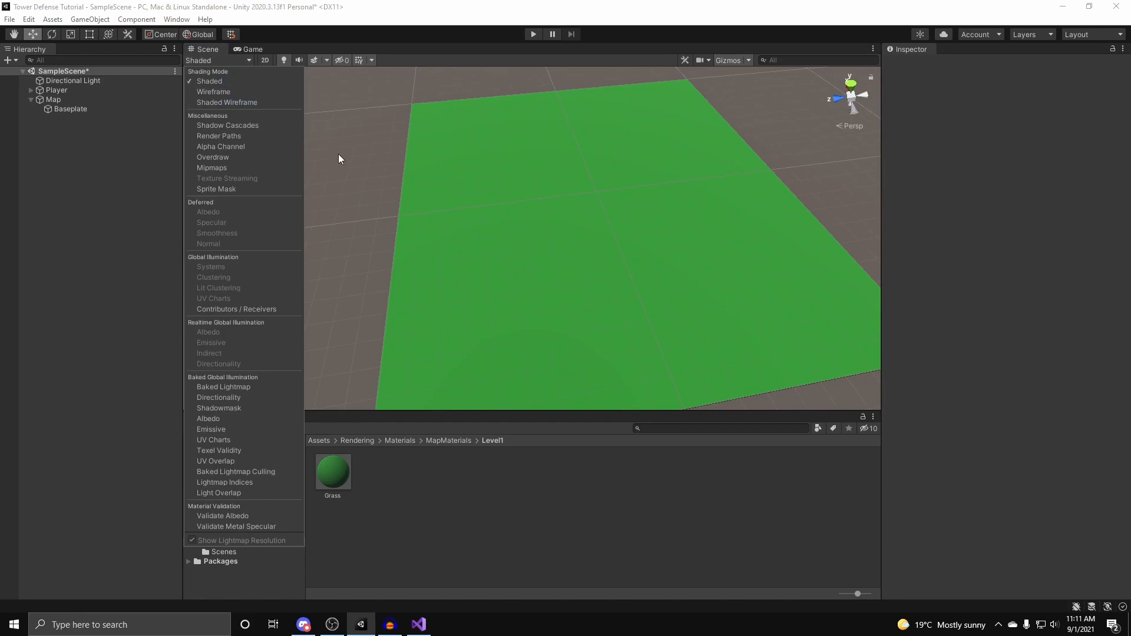
right_drag(777, 309, 798, 249)
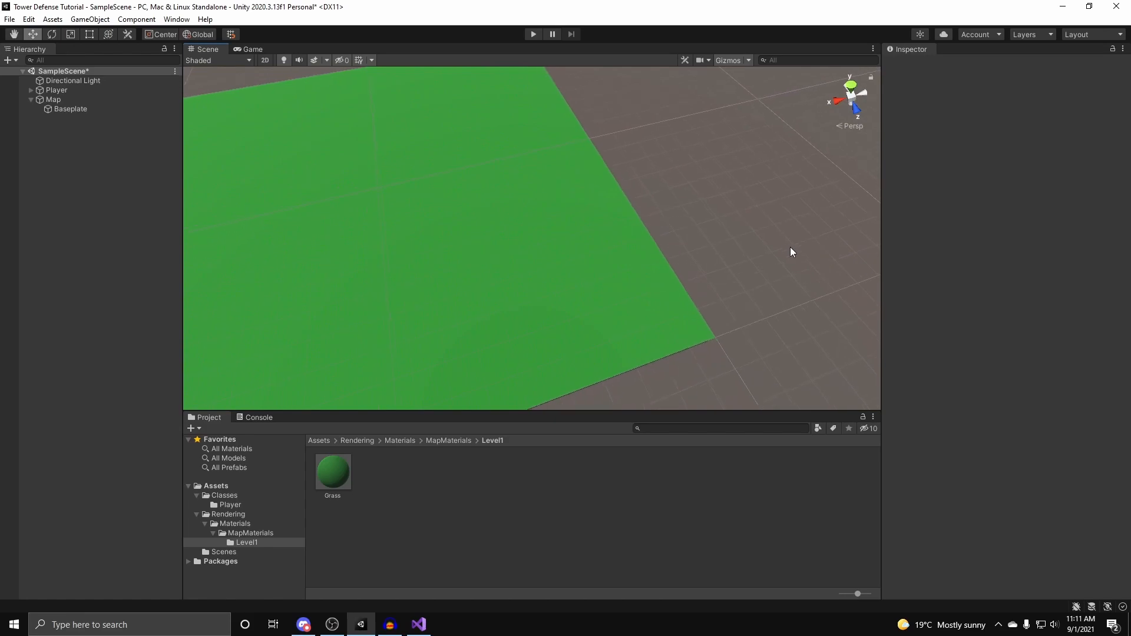
Create an empty object named Path as a child of the Map object.
double_click(49, 101)
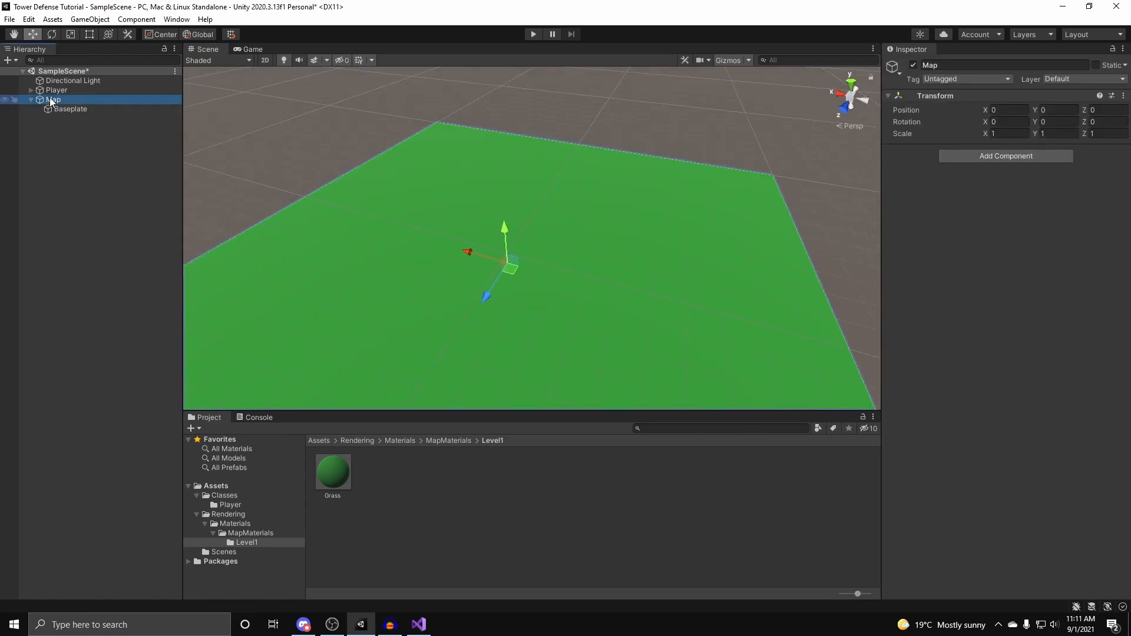
right_click(51, 101)
click(129, 239)
key(BackSpace)
text(Path)
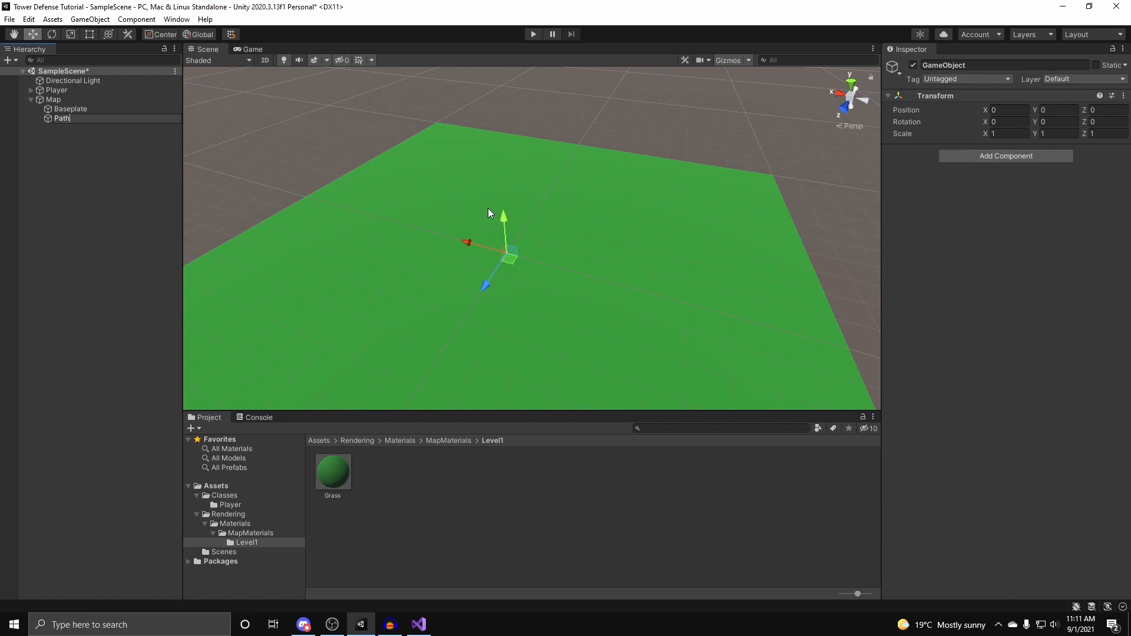
Confirm the Path object's name, add a cube as its child and name the cube PathPiece.
key(Return)
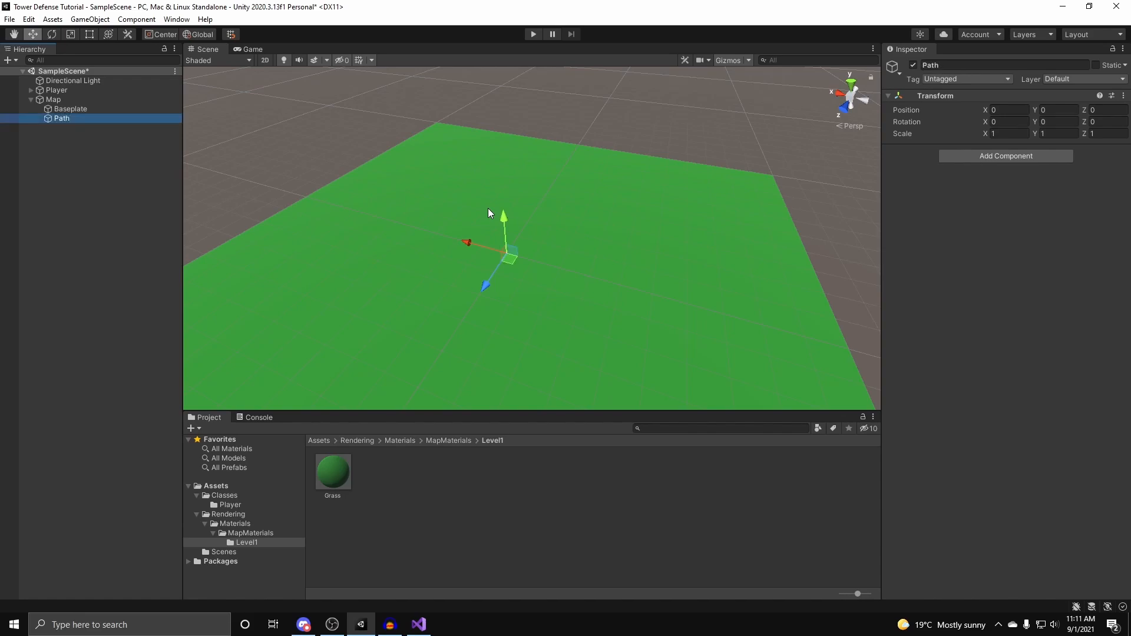
right_click(69, 118)
mouse_move(158, 289)
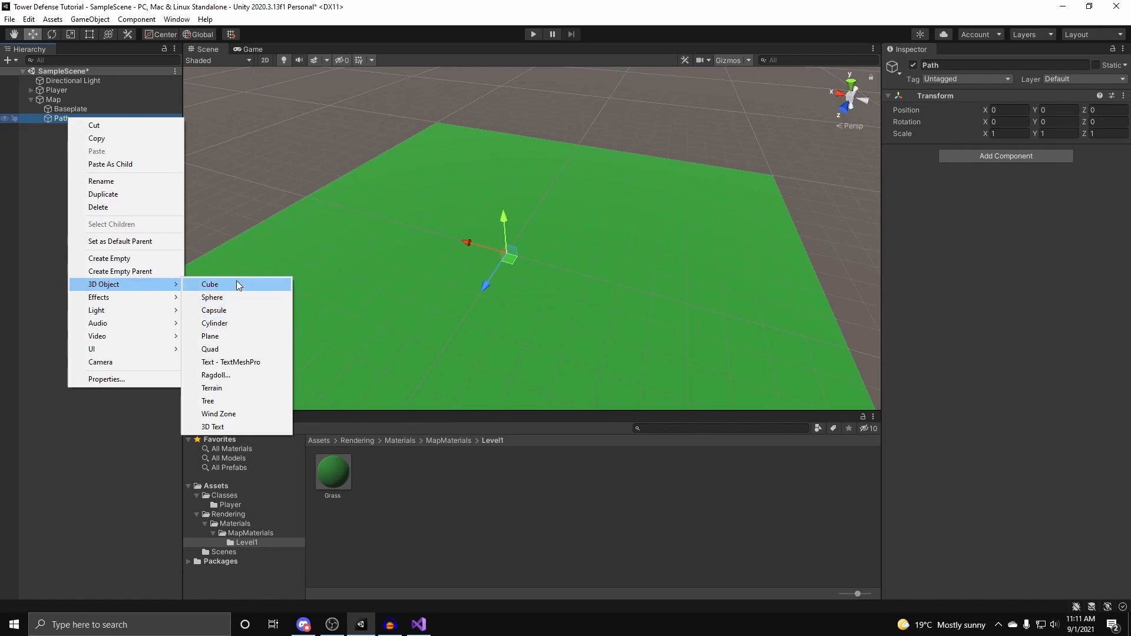
click(236, 283)
click(1008, 65)
key(BackSpace)
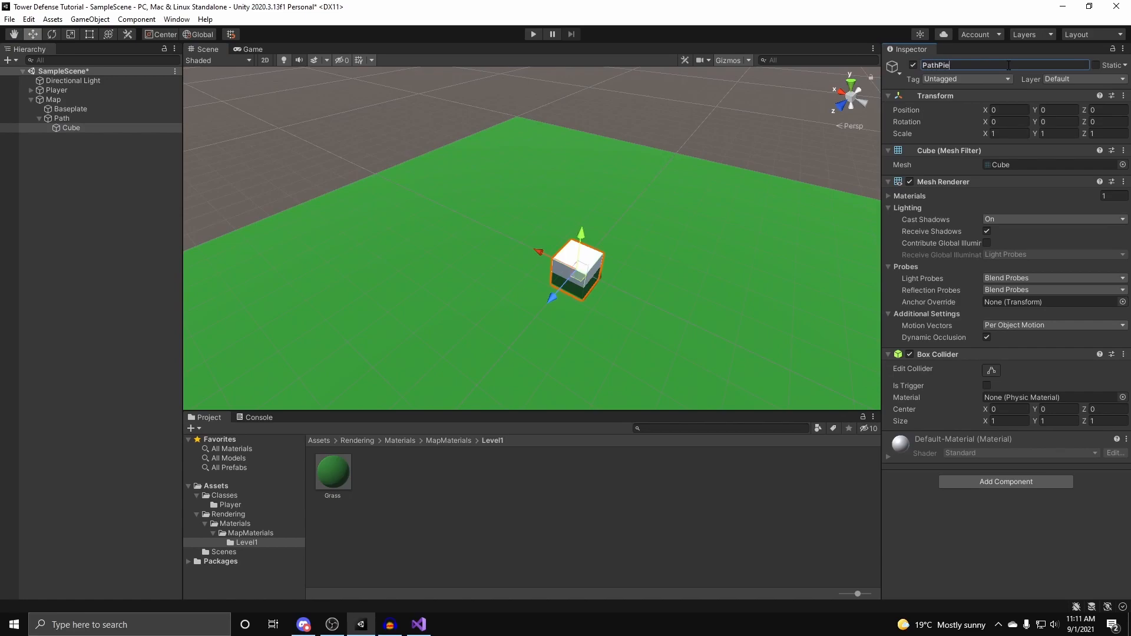
Switch the scene view to an isometric top-down view centered on the baseplate and the PathPiece cube.
alt+drag(872, 283, 610, 256)
right_drag(610, 256, 615, 242)
mouse_move(848, 94)
right_down()
mouse_move(813, 89)
mouse_move(845, 95)
right_up()
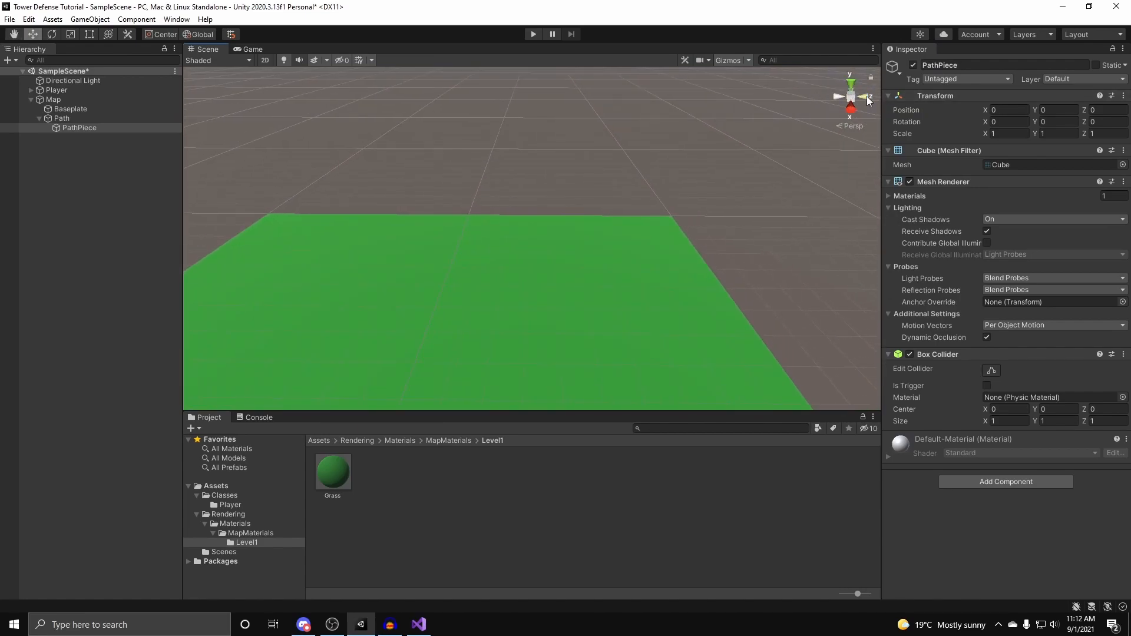
click(865, 95)
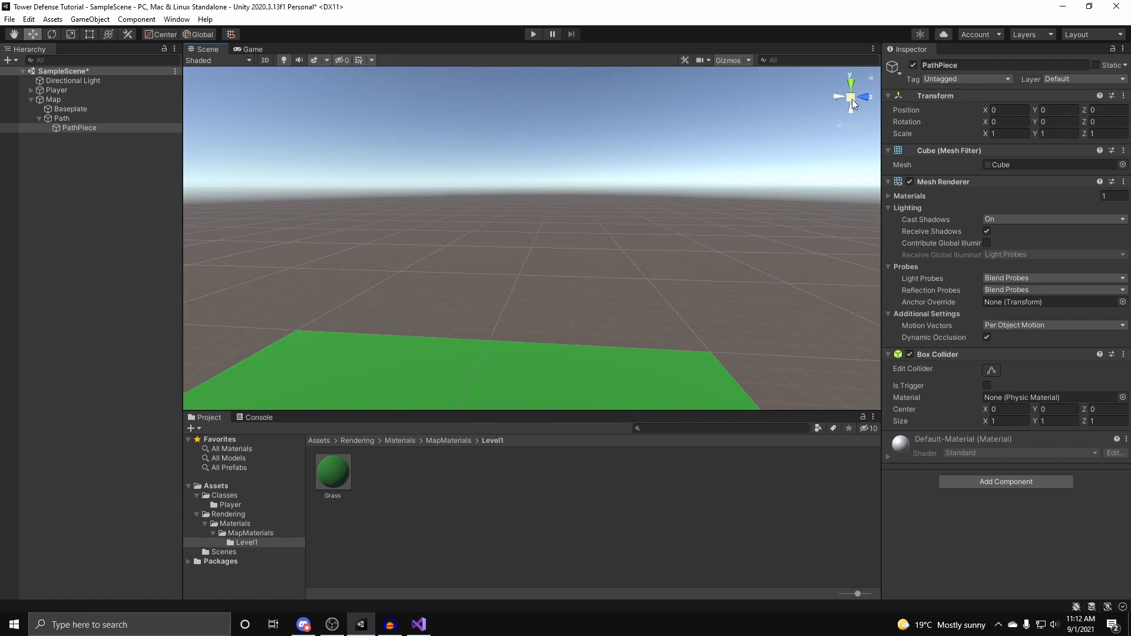
click(851, 99)
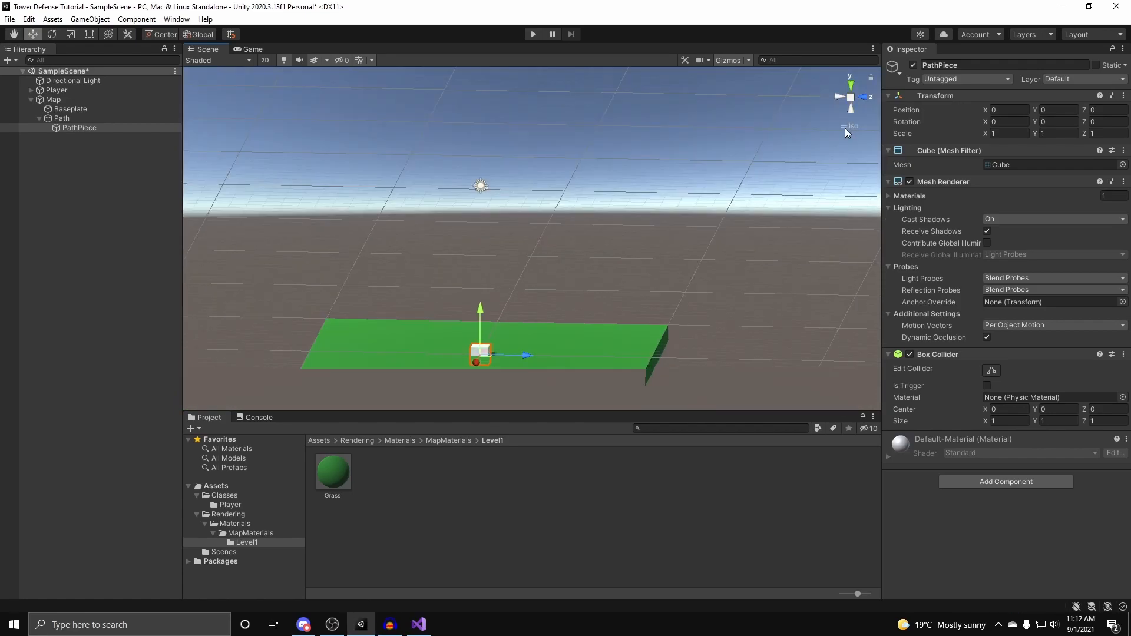
alt+drag(760, 141, 578, 177)
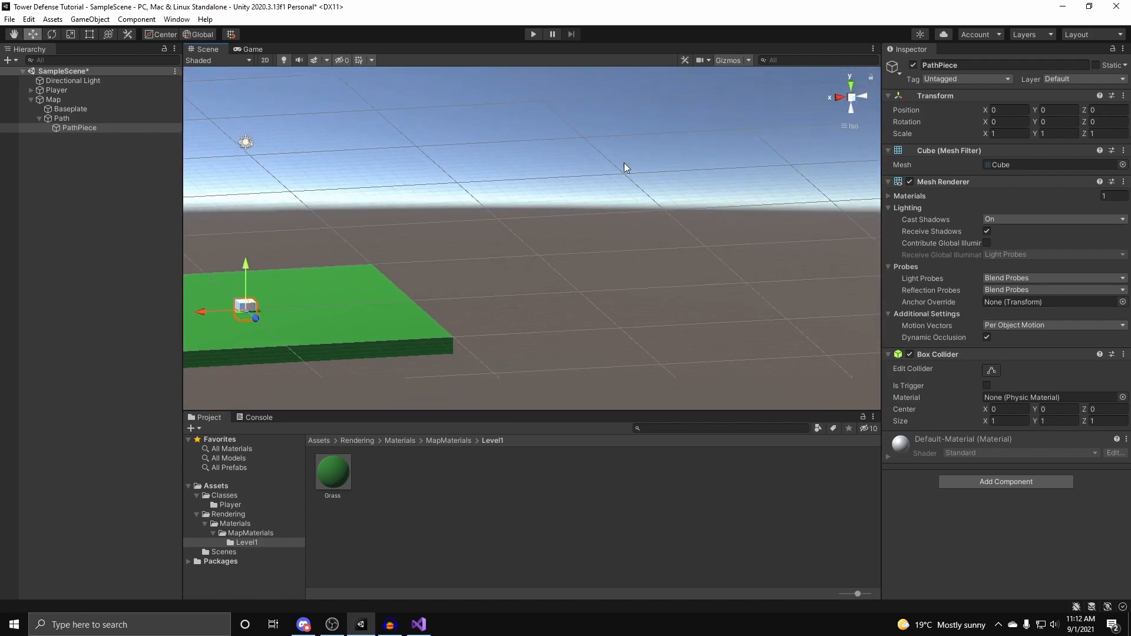
click(851, 88)
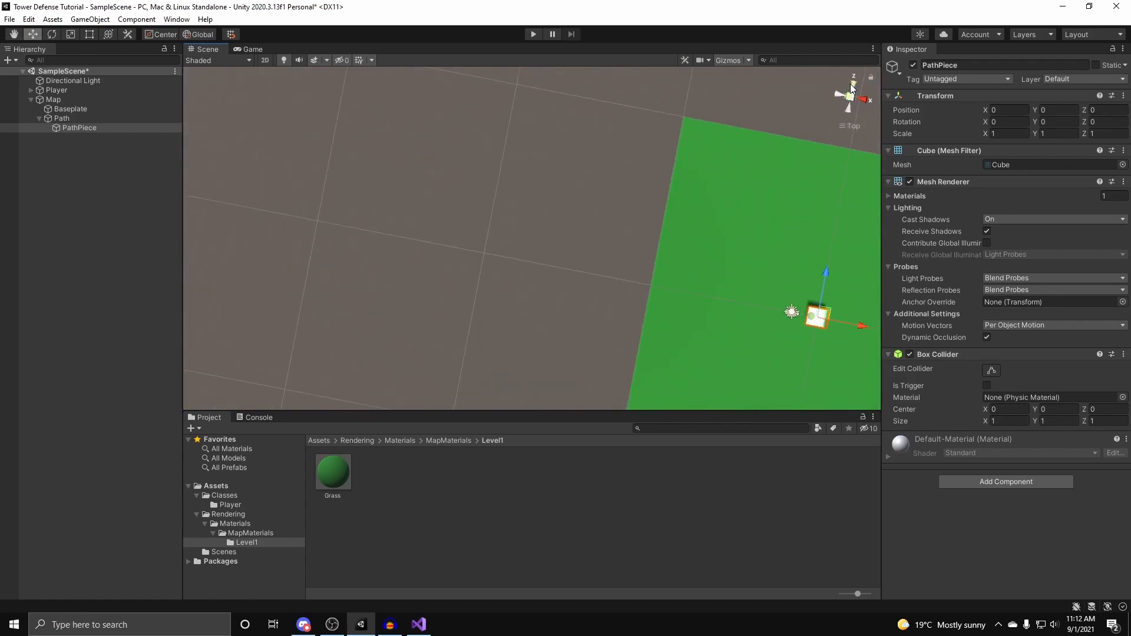
middle_drag(788, 170, 549, 138)
scroll(549, 139, down, 1)
scroll(549, 138, up, 3)
middle_drag(588, 212, 586, 227)
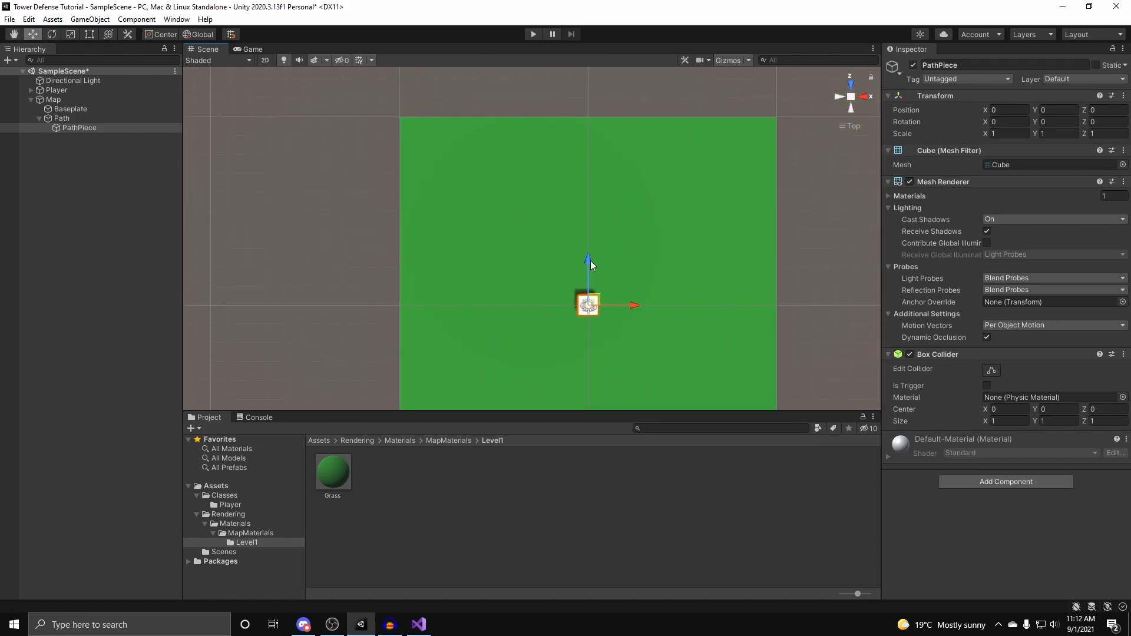
Move the PathPiece cube near the baseplate's -X, +Z corner, at about X -7.5, Z 9.41.
drag(589, 260, 600, 87)
drag(638, 129, 496, 132)
middle_drag(576, 214, 466, 152)
scroll(518, 122, up, 3)
scroll(518, 122, down, 6)
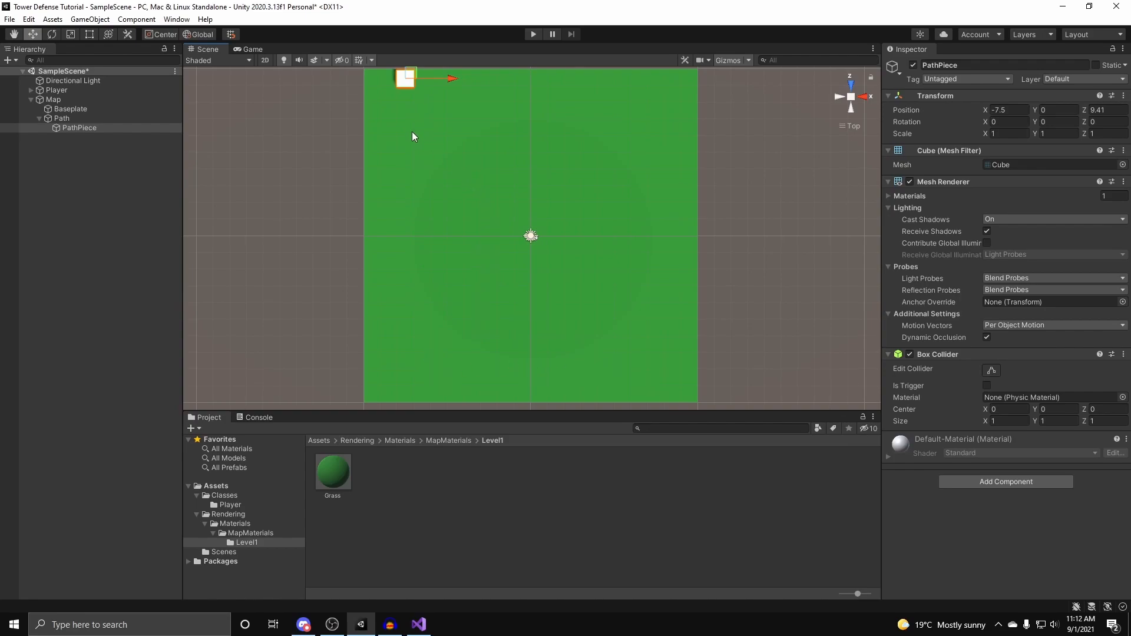
middle_drag(500, 123, 496, 165)
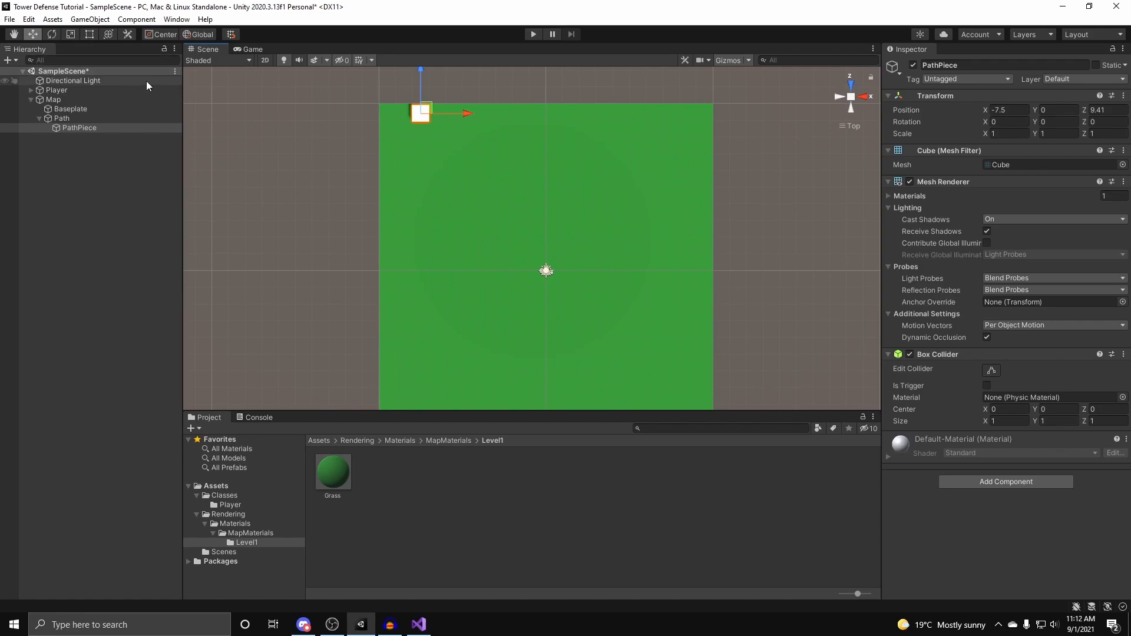
scroll(405, 118, up, 1)
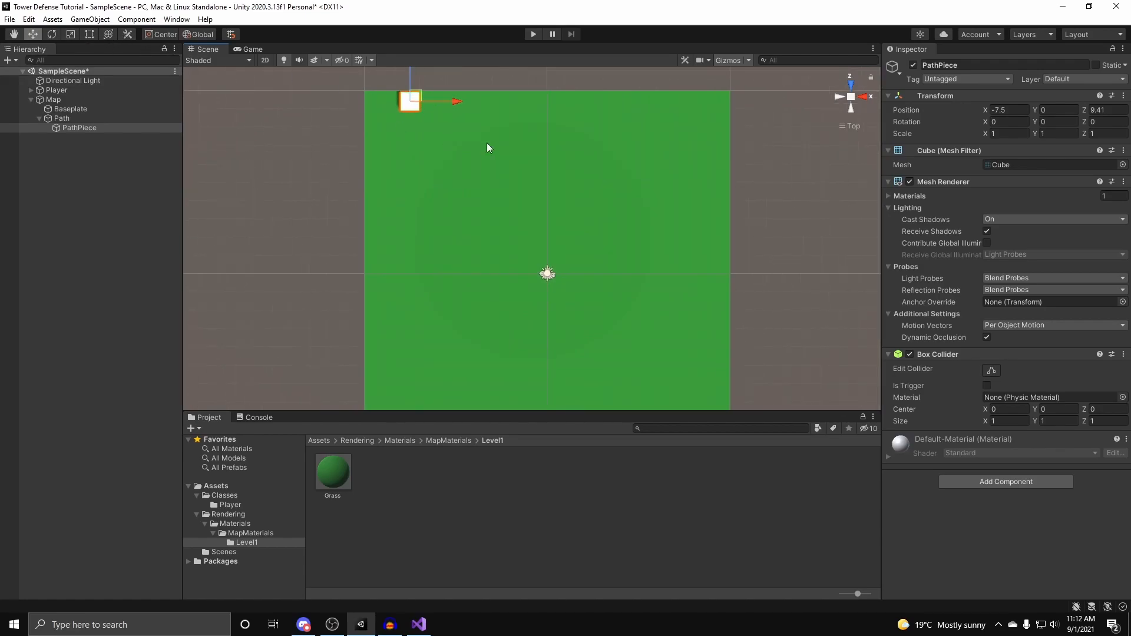
middle_drag(367, 84, 412, 135)
Stretch the PathPiece cube along the Z axis with the Rect tool into a long strip running down most of the baseplate.
click(70, 34)
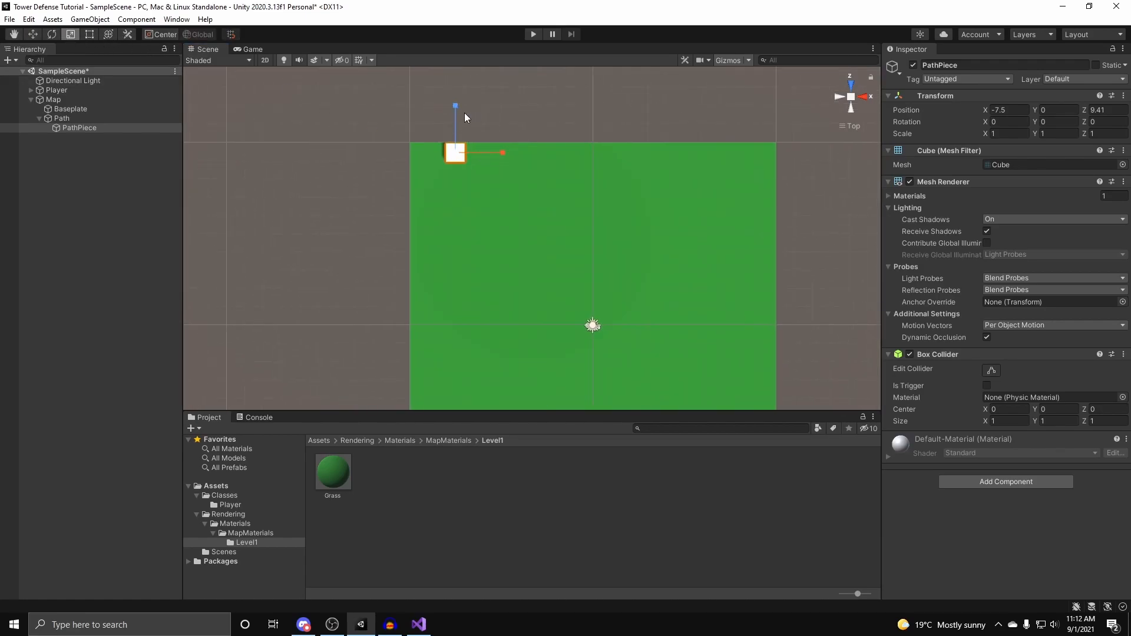
drag(454, 92, 458, 54)
click(89, 34)
middle_drag(471, 189, 473, 165)
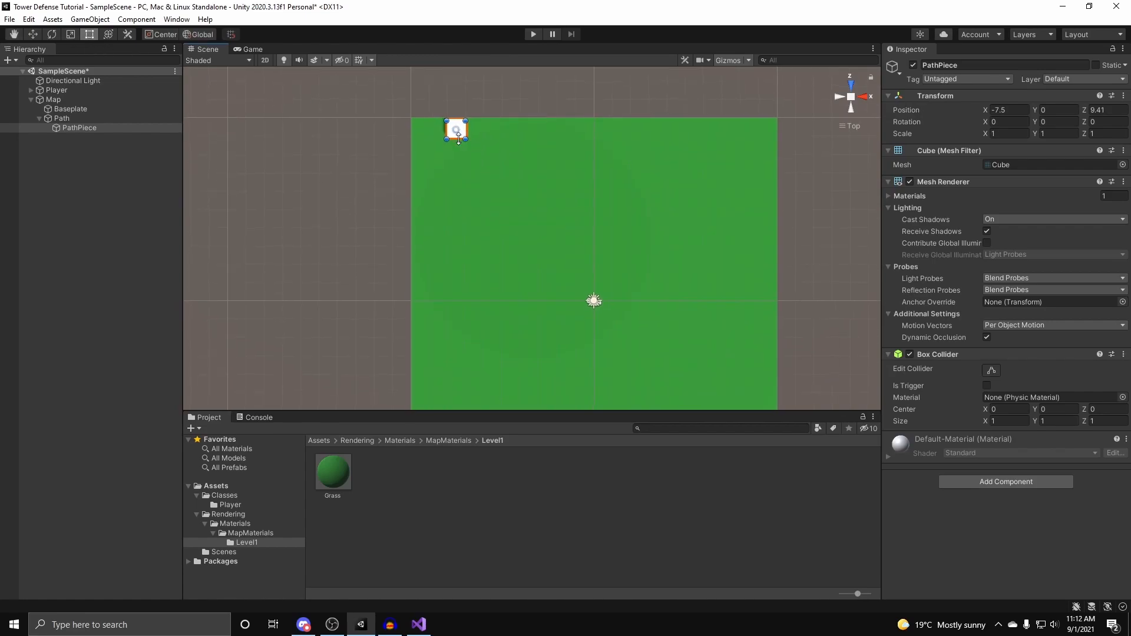
drag(458, 140, 457, 303)
middle_drag(527, 252, 526, 116)
drag(455, 168, 455, 182)
middle_drag(560, 182, 616, 379)
middle_drag(589, 326, 529, 150)
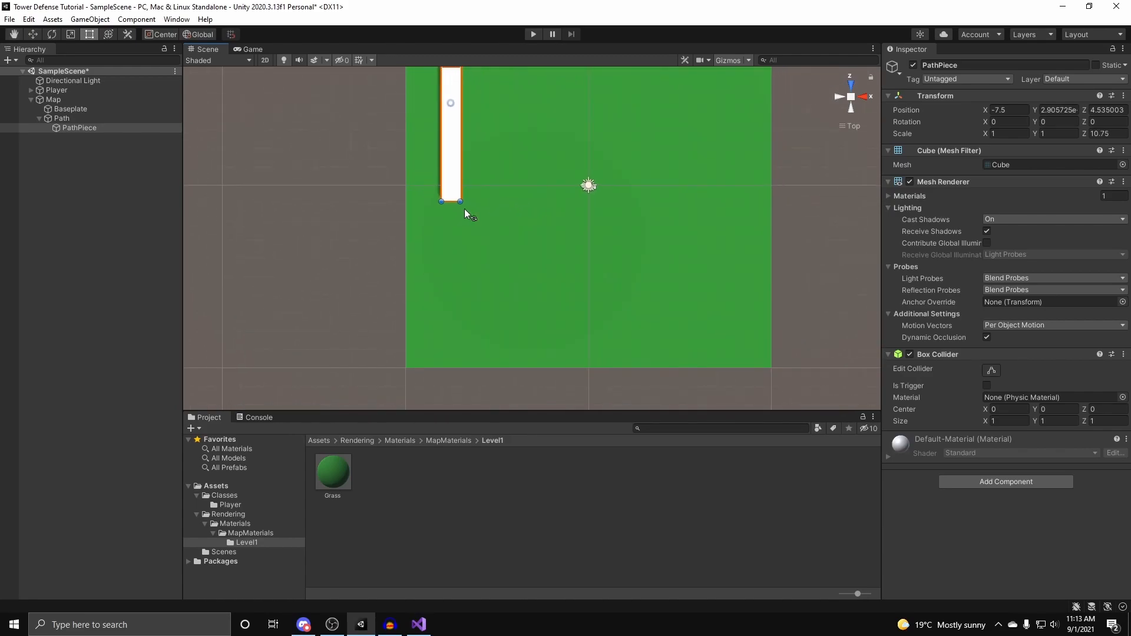
drag(451, 200, 455, 289)
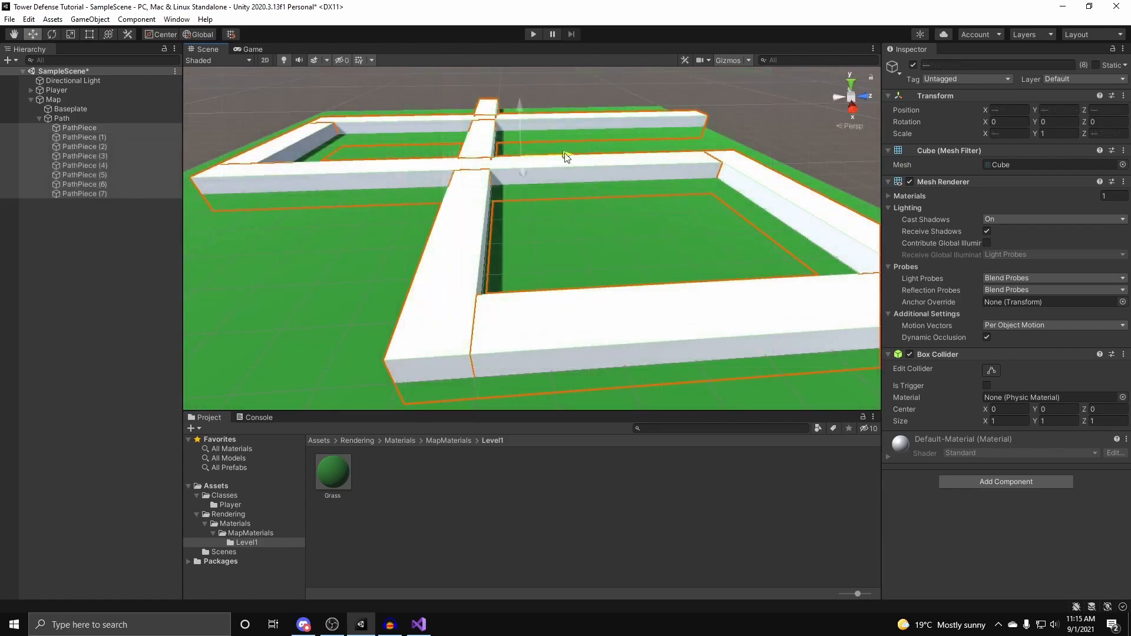
Select all eight path pieces and lower them together to about Y -0.39, leaving their tops slightly above the grass.
right_drag(564, 155, 476, 204)
click(712, 217)
click(454, 182)
shift+click(84, 193)
right_drag(270, 216, 433, 170)
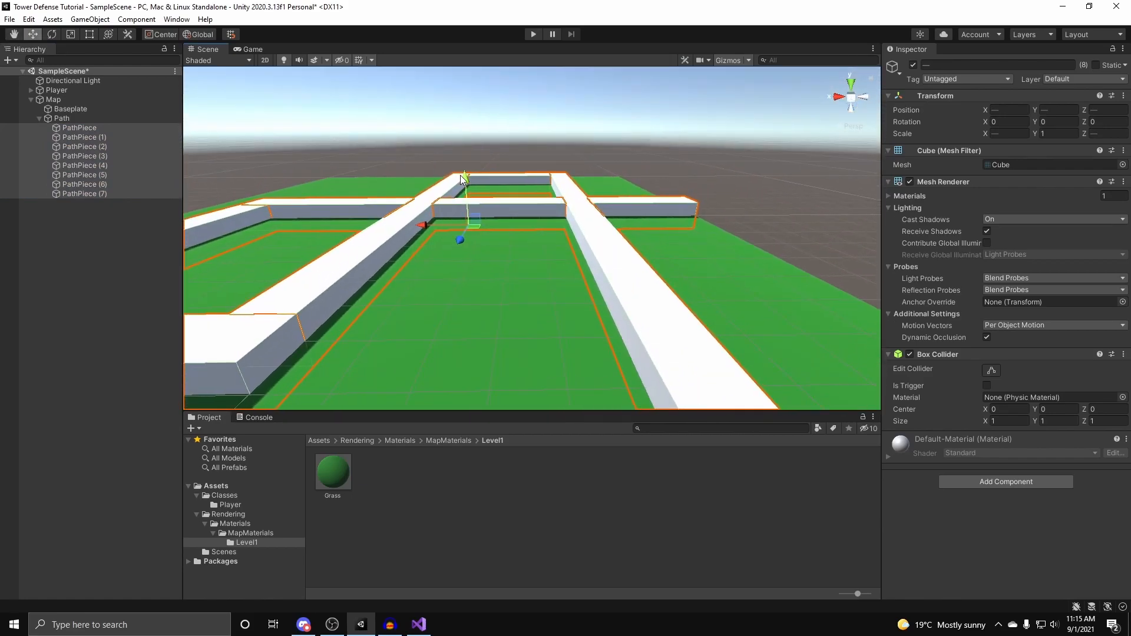
click(461, 181)
click(80, 128)
shift+click(96, 193)
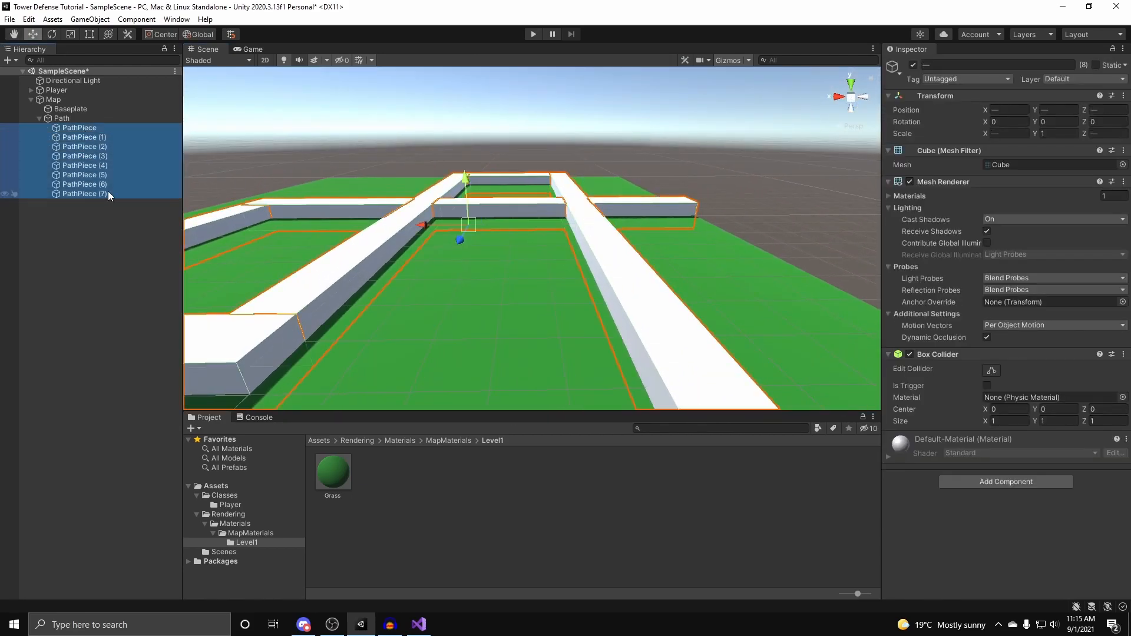
drag(461, 180, 464, 191)
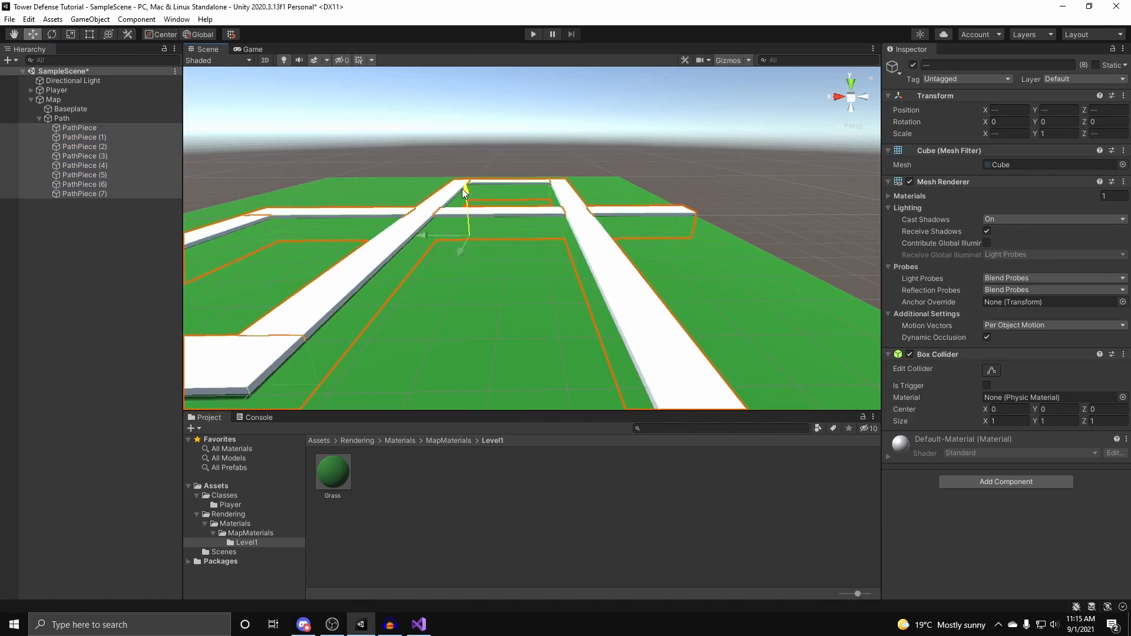
Mark all eight path pieces as static, then deselect them.
right_drag(581, 203, 807, 213)
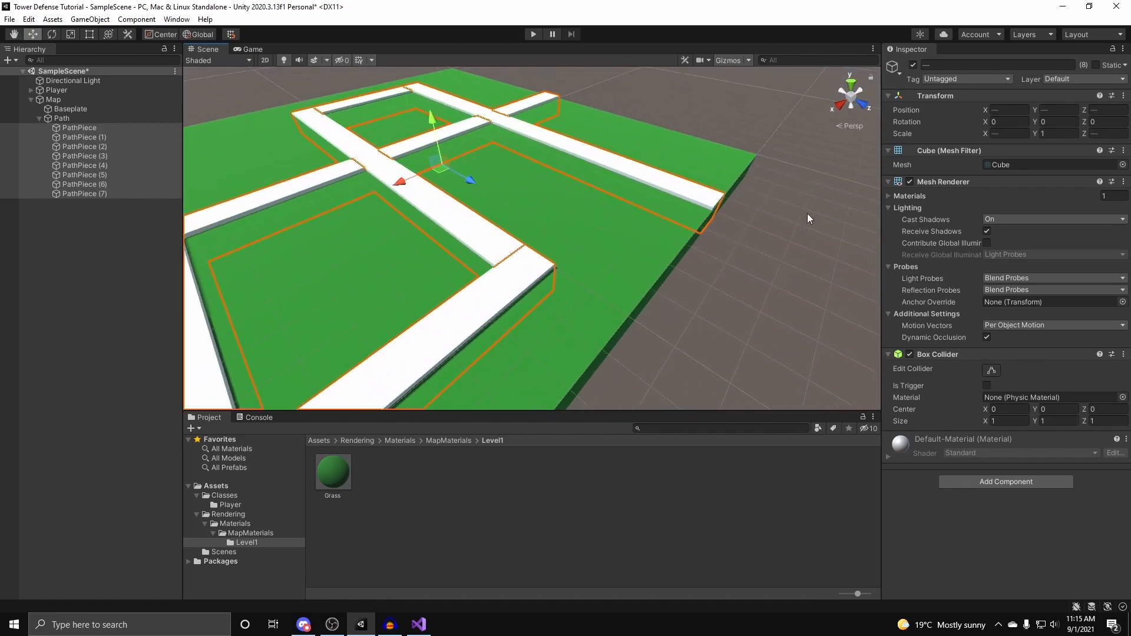
click(1094, 65)
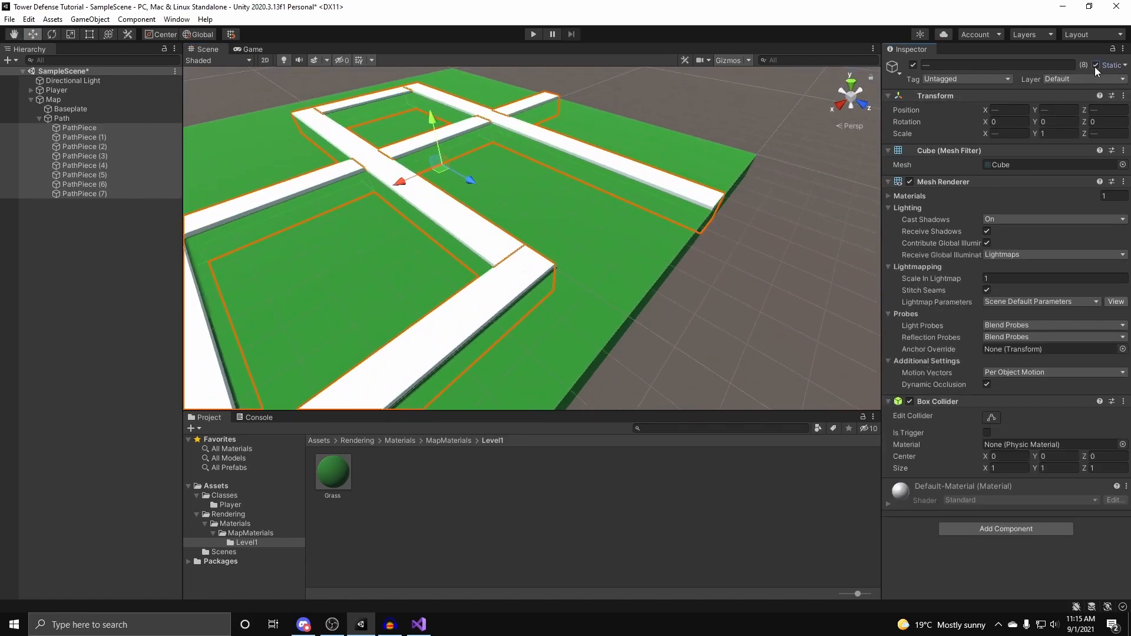
click(765, 287)
Create a new material named Path in the Level1 materials folder.
right_drag(765, 287, 647, 258)
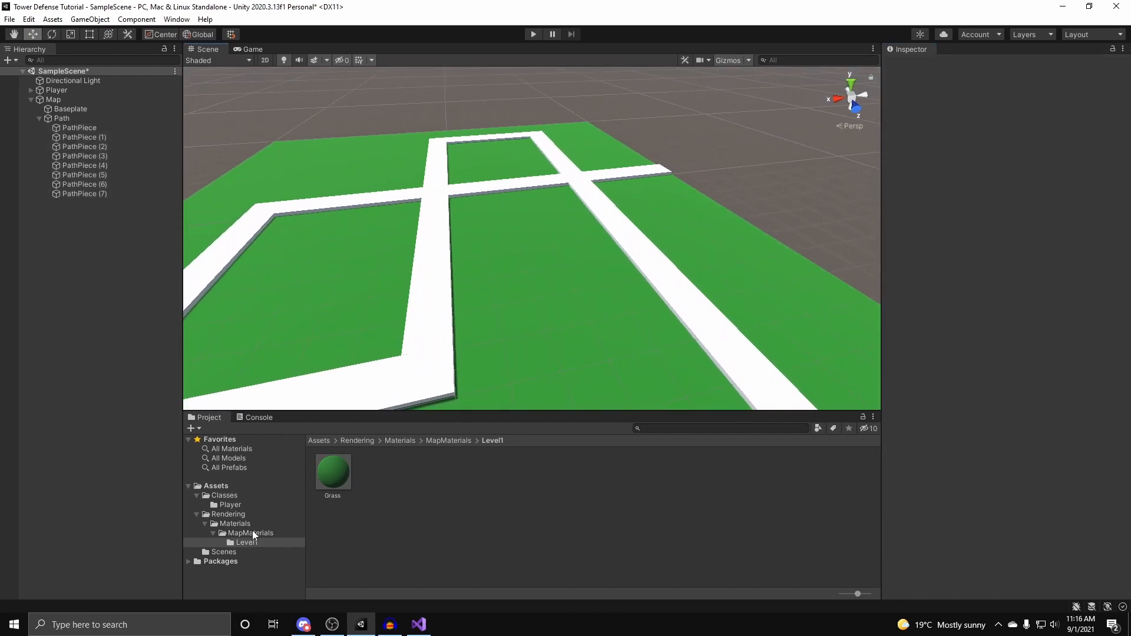
right_click(443, 477)
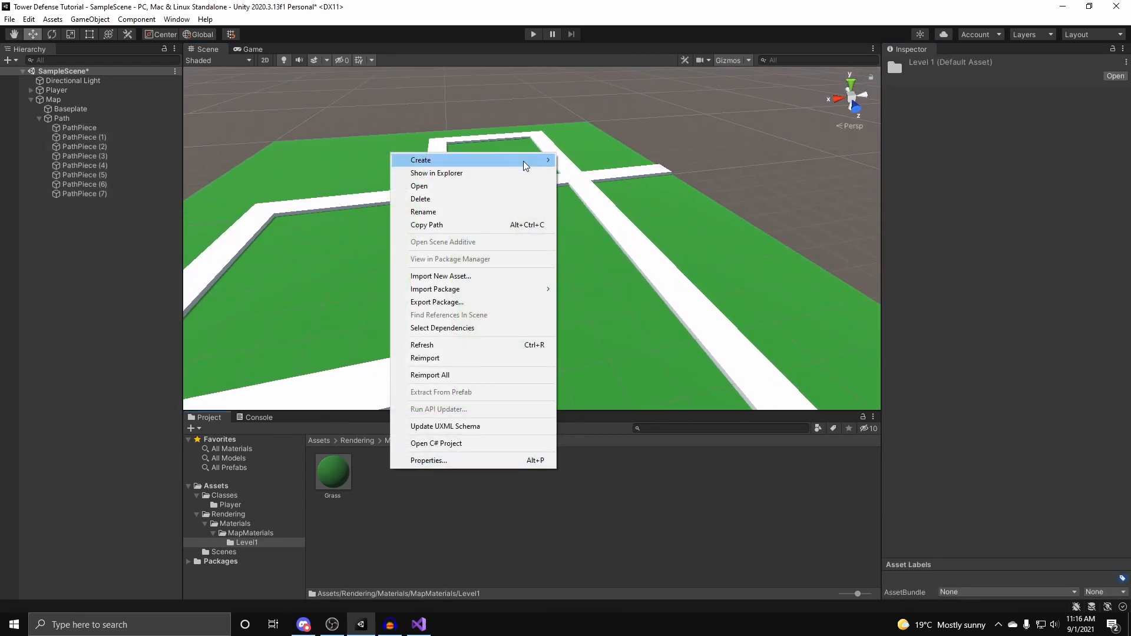
mouse_move(526, 166)
click(606, 368)
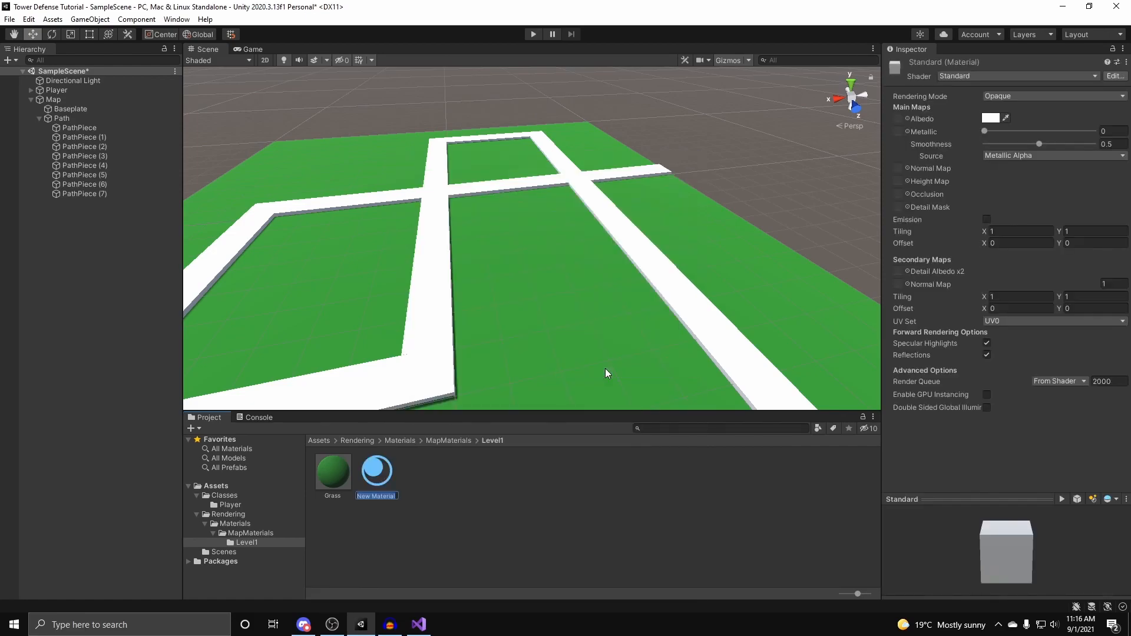
text(Path)
key(Return)
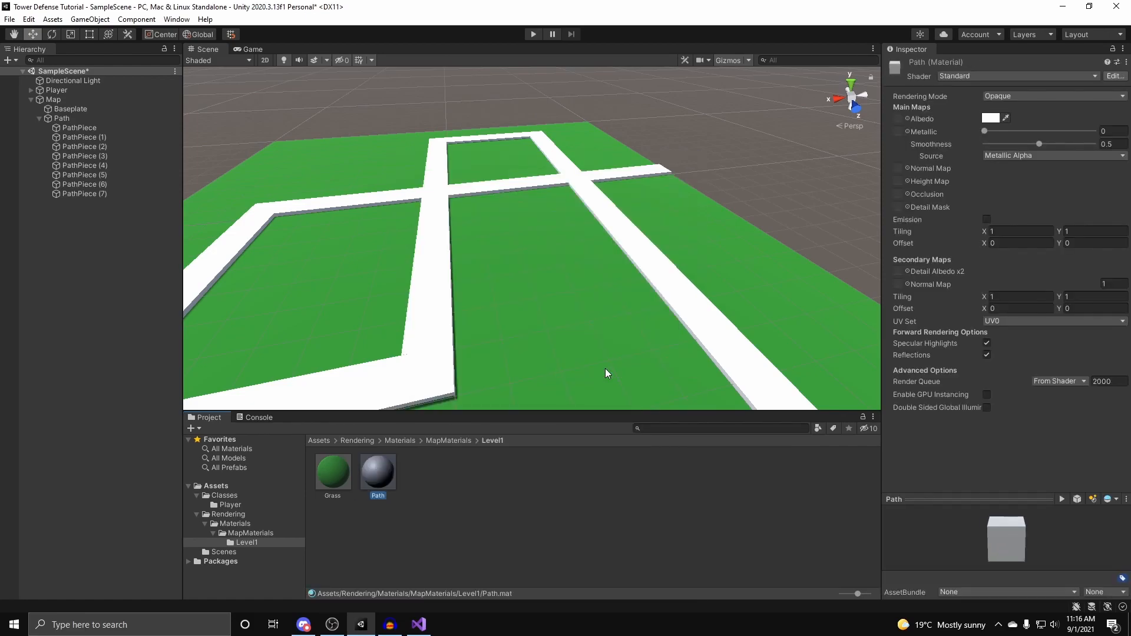
Add the Path material to the mesh renderer materials of all eight path pieces.
right_drag(600, 308, 547, 318)
click(73, 129)
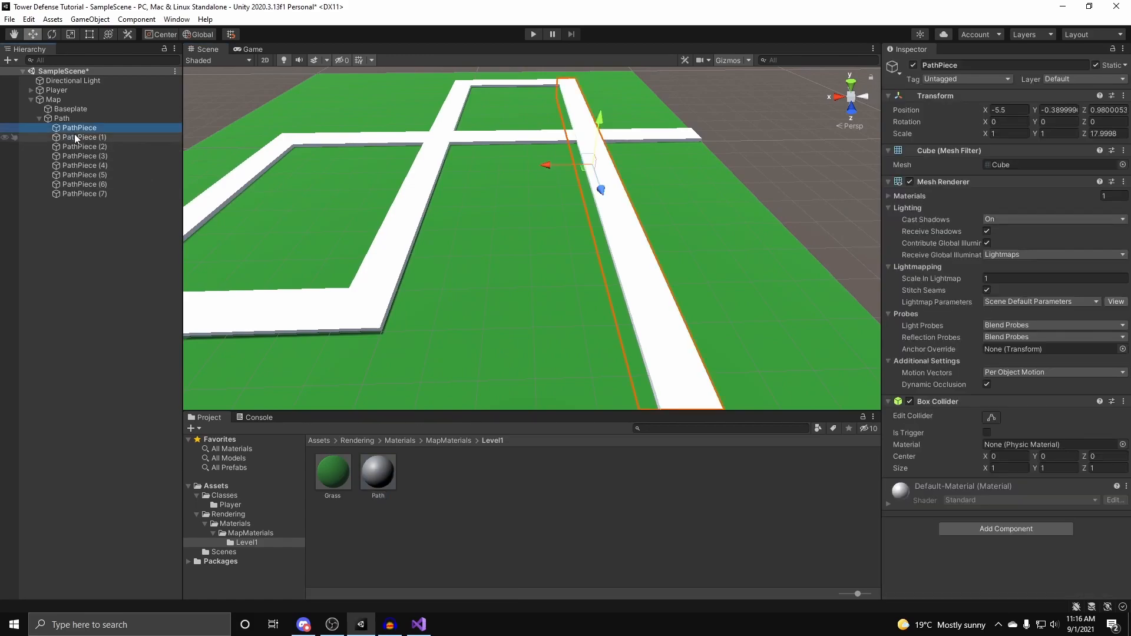
shift+click(87, 193)
click(384, 478)
drag(384, 478, 931, 344)
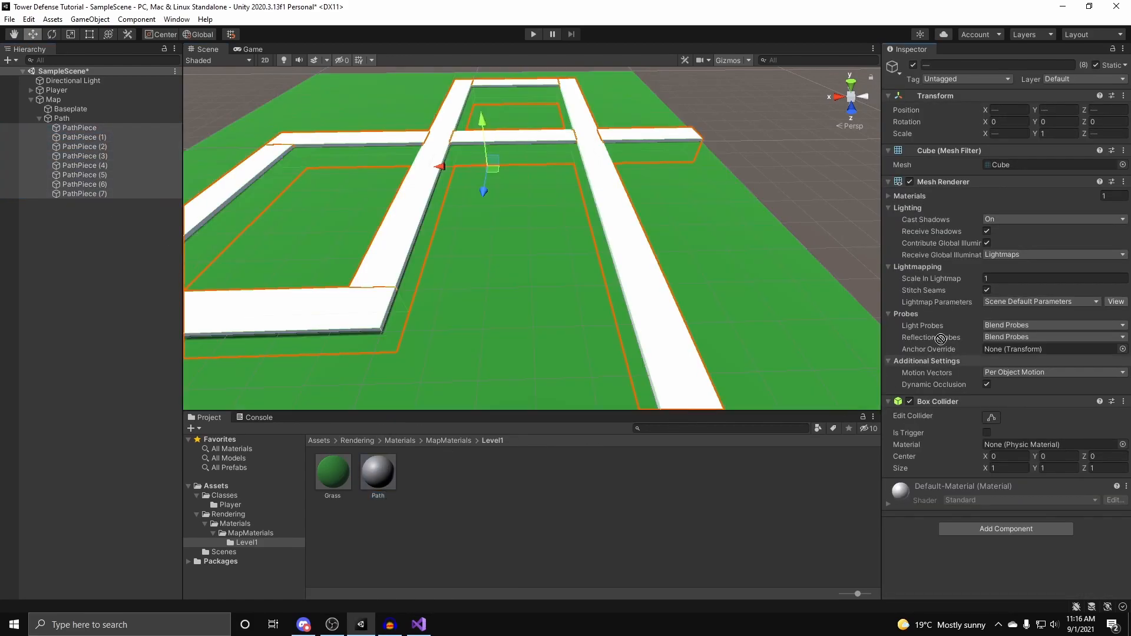
drag(975, 279, 1010, 327)
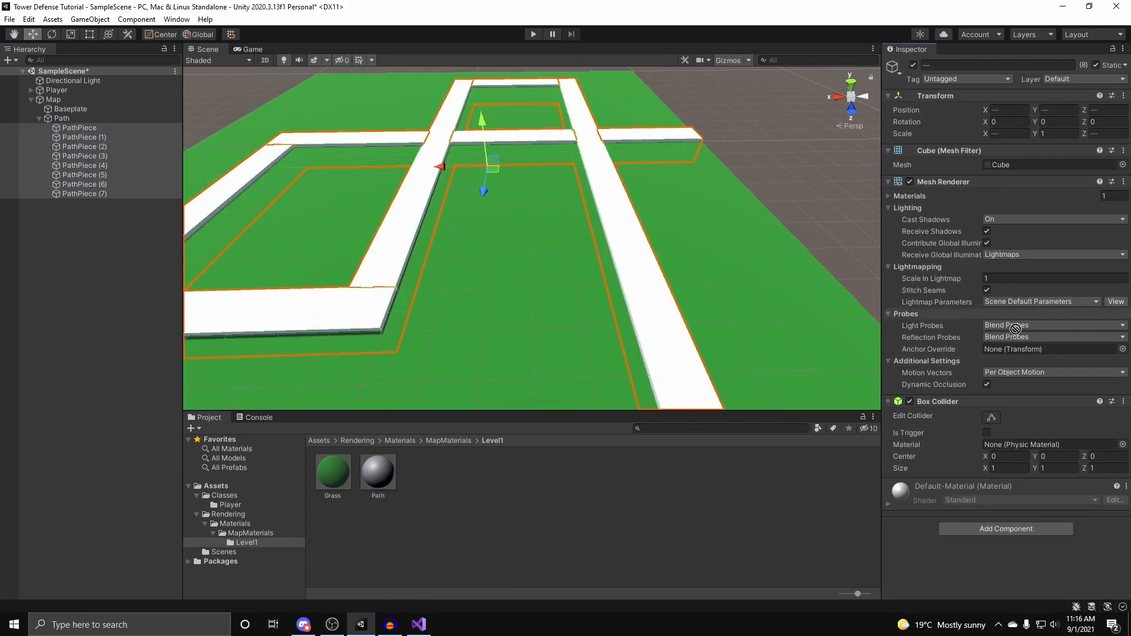
drag(1025, 210, 970, 194)
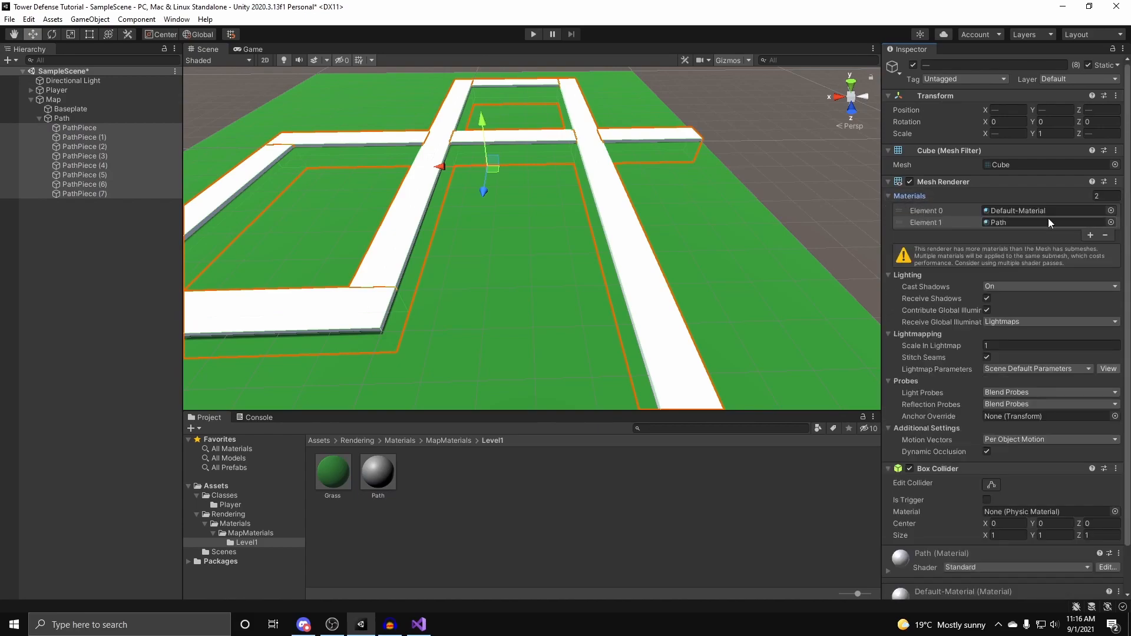
Remove the default material from the path pieces' mesh renderers, leaving Path as their only material.
click(963, 210)
click(1105, 235)
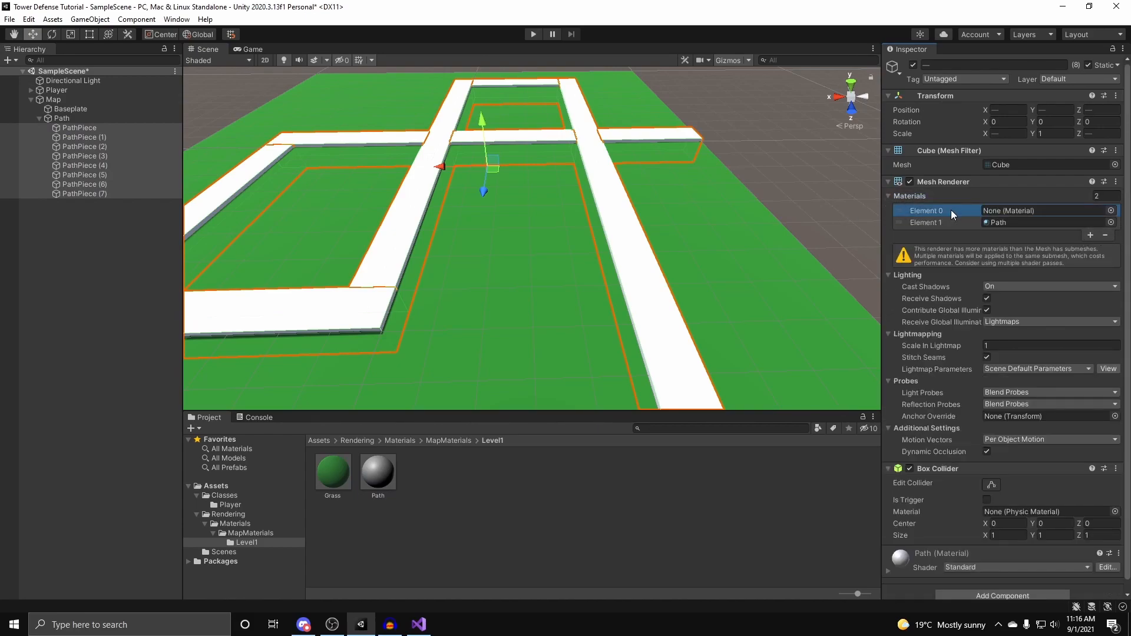
click(1108, 235)
click(377, 475)
right_drag(663, 276, 425, 207)
key(w)
key(d)
click(328, 479)
click(531, 330)
right_drag(532, 330, 581, 317)
Set the Path material's albedo color to dark brown, hexadecimal 574115.
click(377, 475)
right_drag(517, 357, 535, 377)
key(s)
key(a)
click(992, 118)
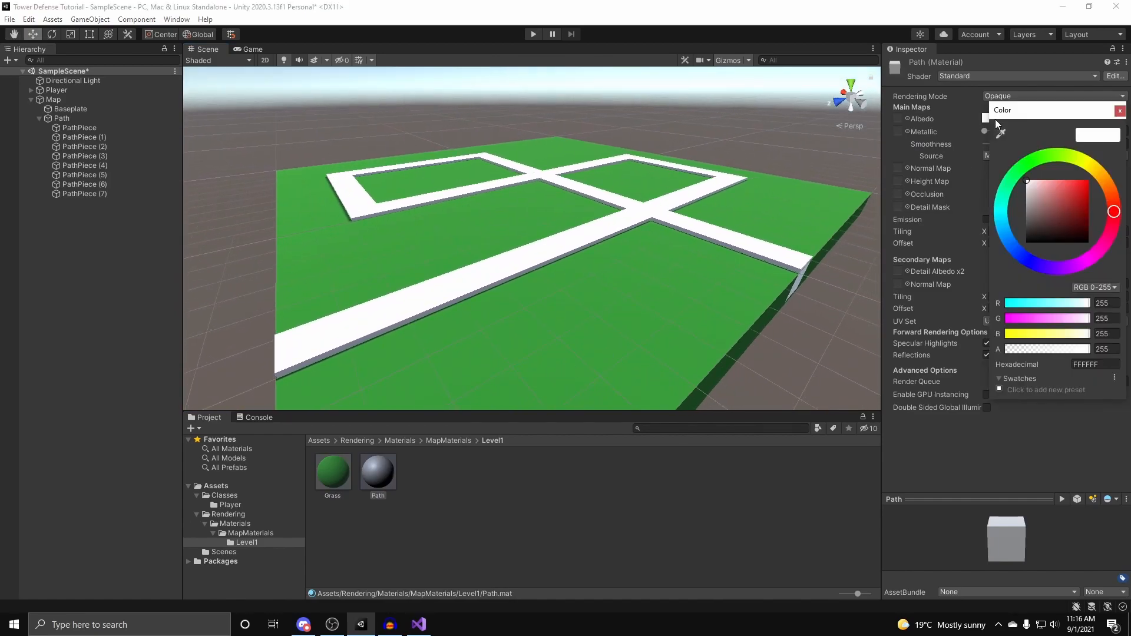
mouse_move(1095, 171)
mouse_down()
mouse_move(1106, 180)
mouse_move(1075, 221)
mouse_up()
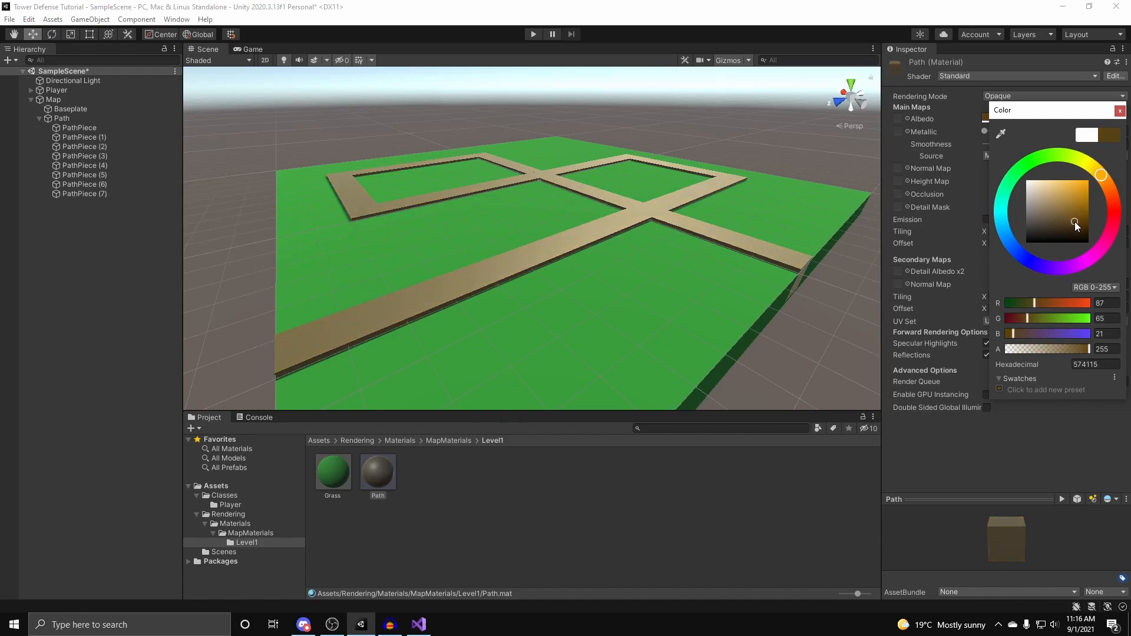
click(1120, 111)
Turn off reflections and specular highlights on the Path material and lower its smoothness.
click(987, 356)
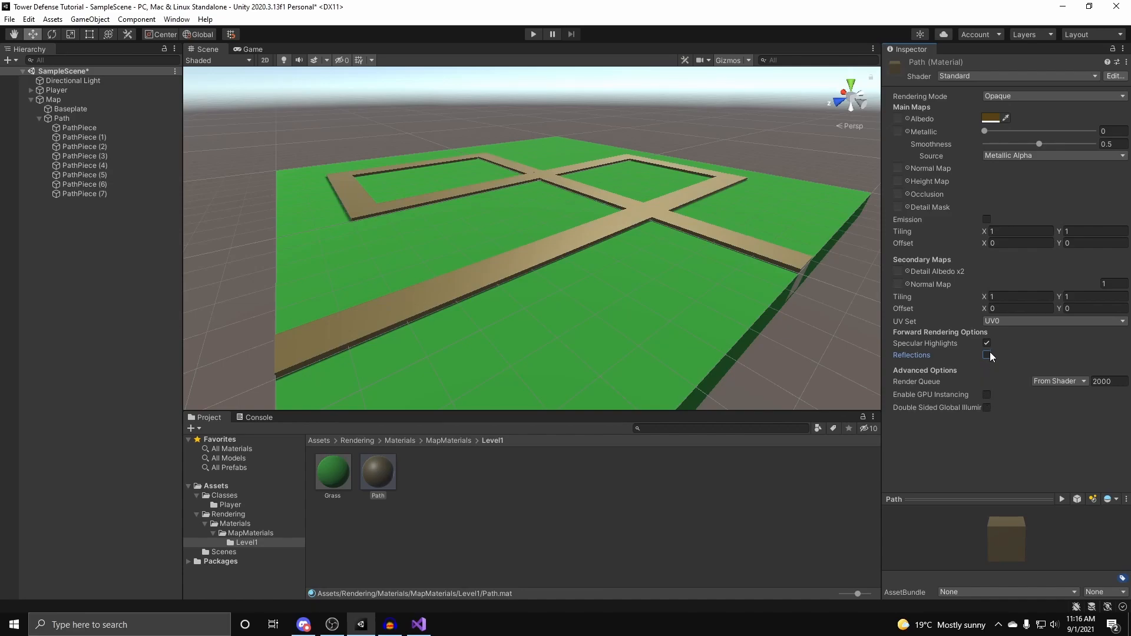
click(986, 344)
right_drag(737, 318, 678, 253)
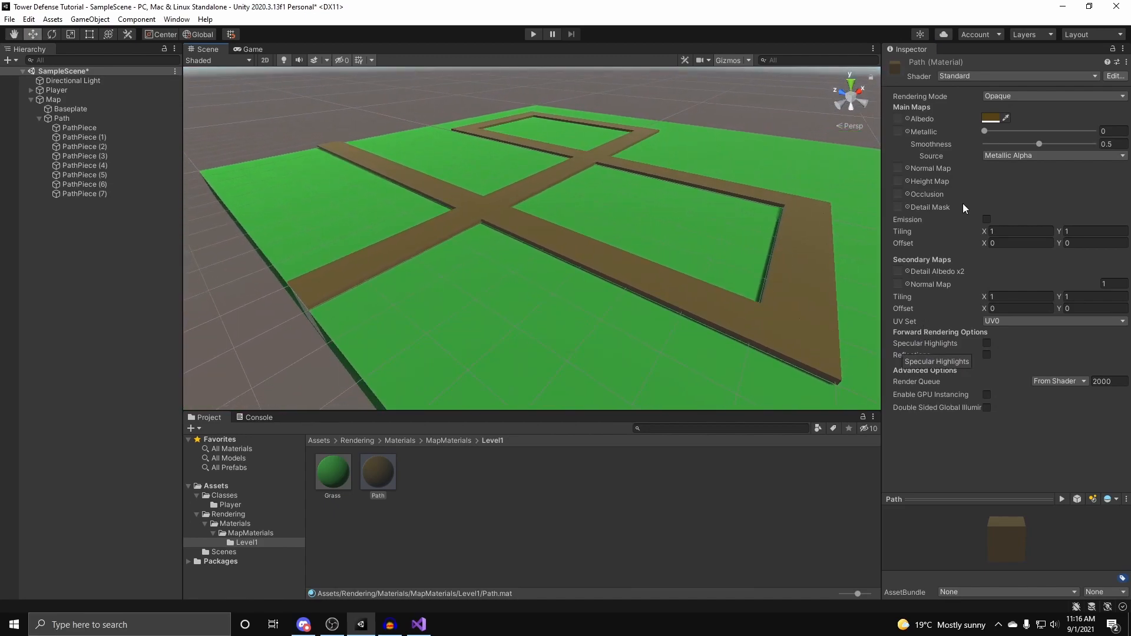
drag(1039, 144, 1009, 141)
Select the Baseplate in the scene and inspect it together with the brown path from another angle.
right_drag(865, 158, 641, 217)
click(654, 260)
right_drag(725, 222, 589, 214)
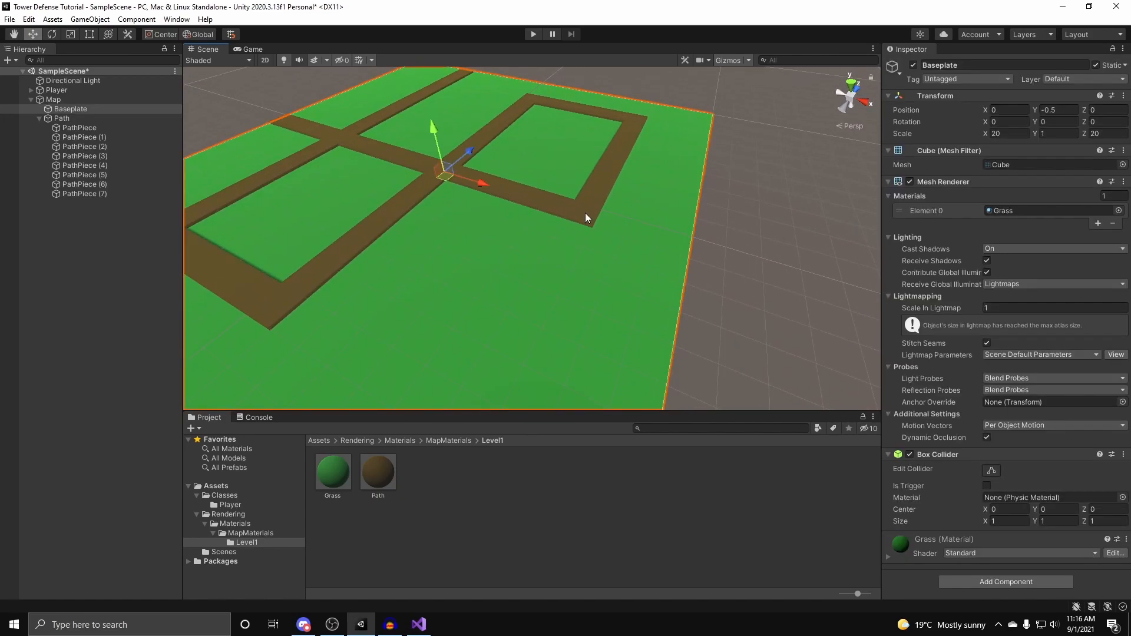
Examine the Baseplate and all the path pieces in the scene from several angles.
click(38, 119)
right_drag(377, 162, 265, 121)
click(40, 118)
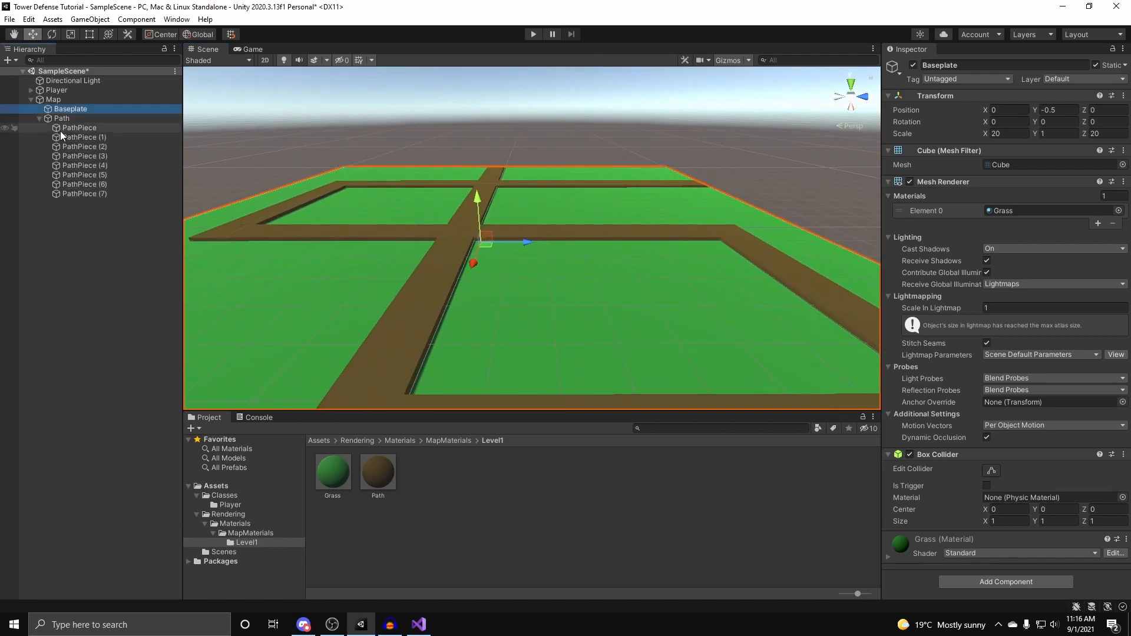
click(71, 127)
shift+click(83, 193)
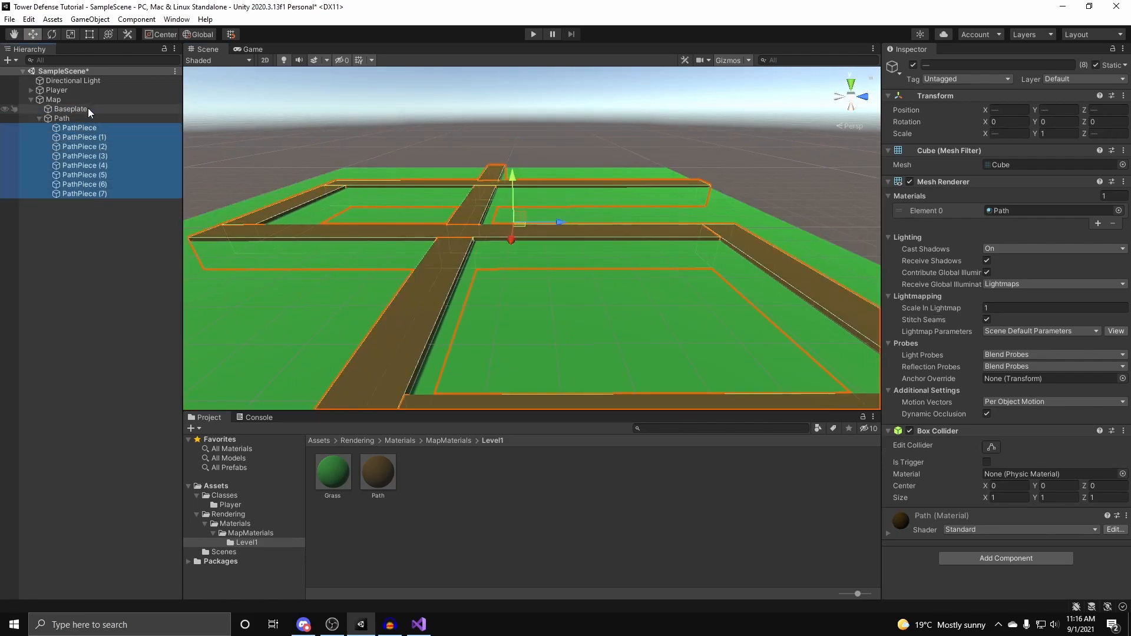
click(70, 109)
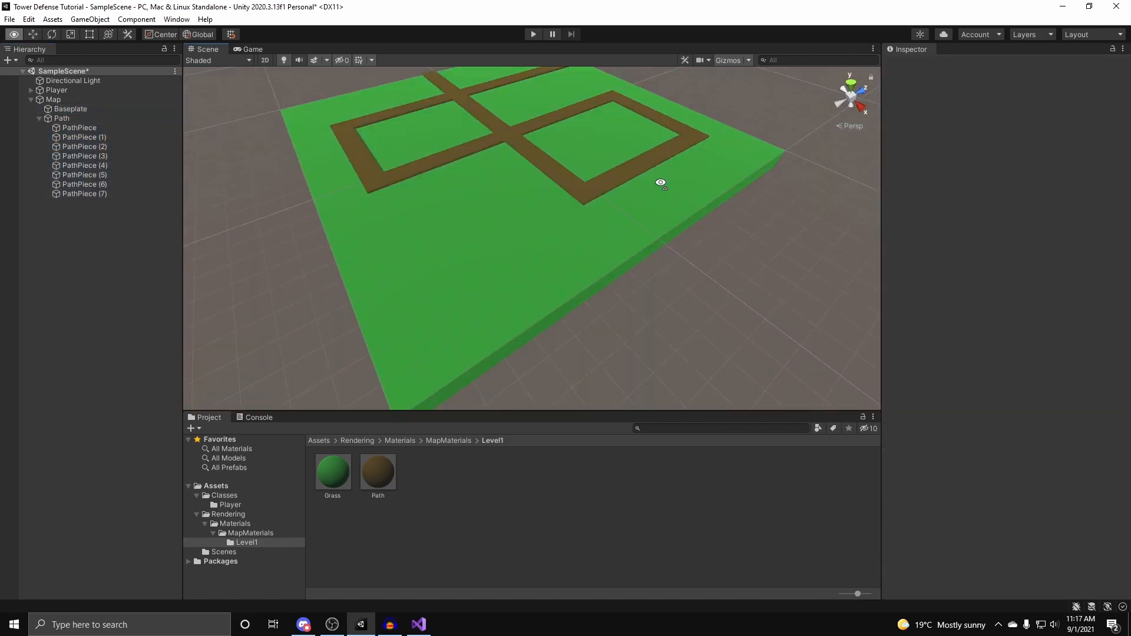
right_drag(662, 182, 665, 152)
right_drag(803, 126, 683, 98)
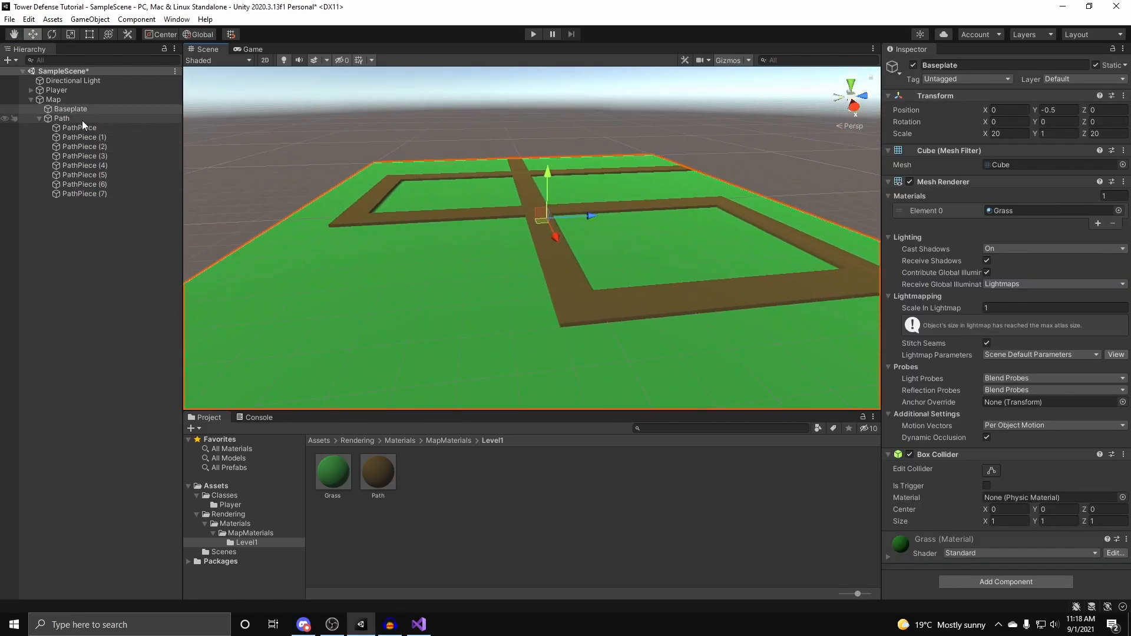
Create a new tag named CanPlace.
click(983, 78)
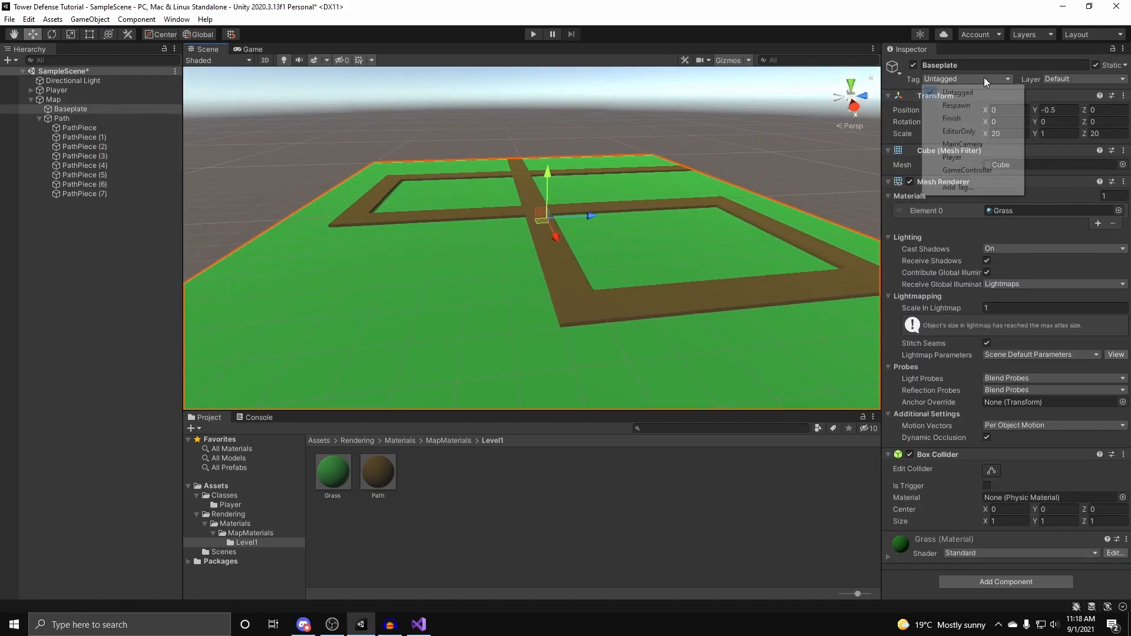
click(971, 187)
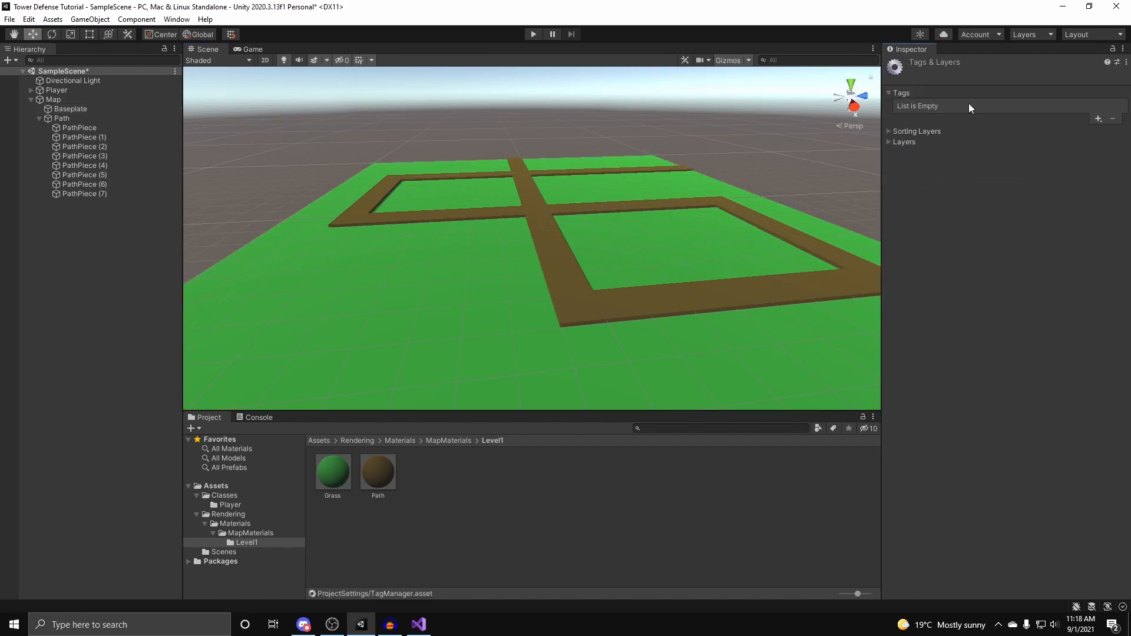
click(1097, 119)
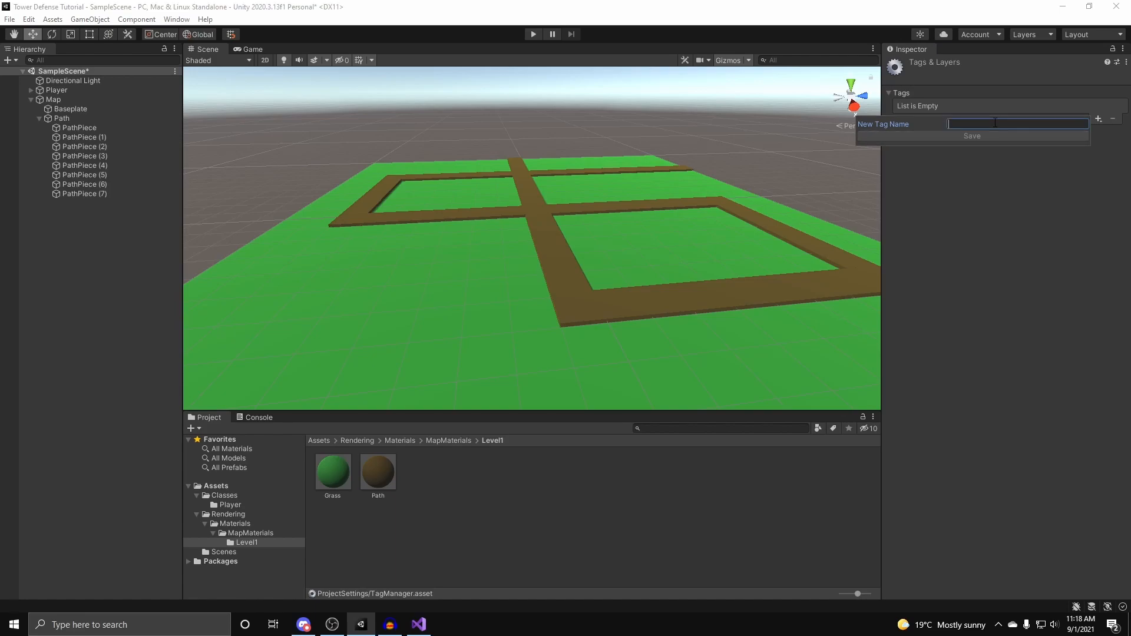
text(Can)
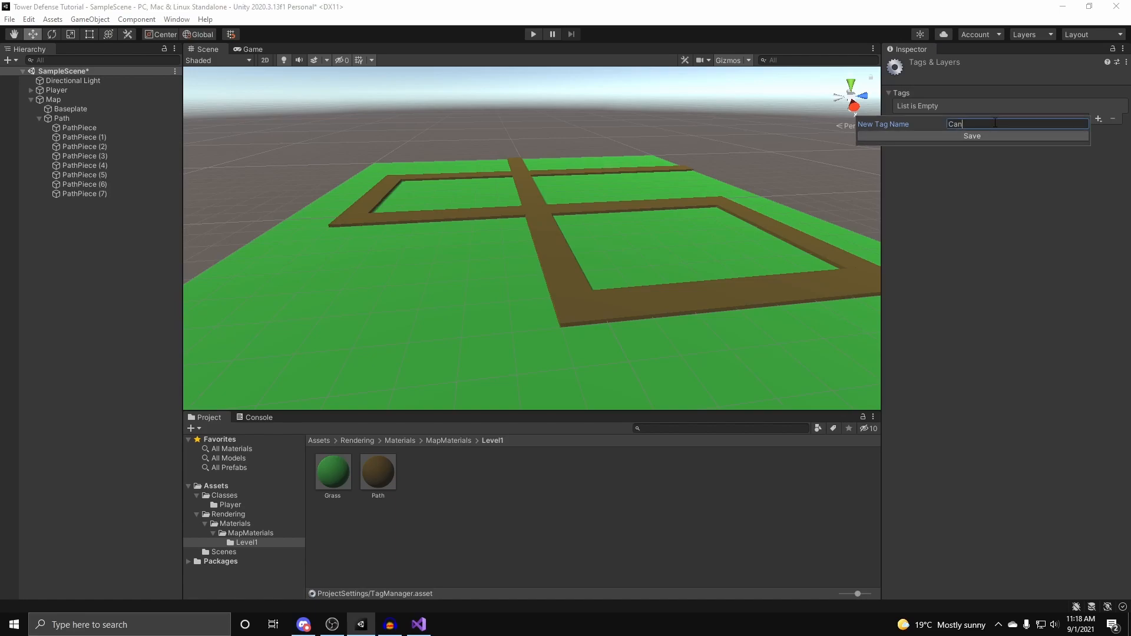
text(Place)
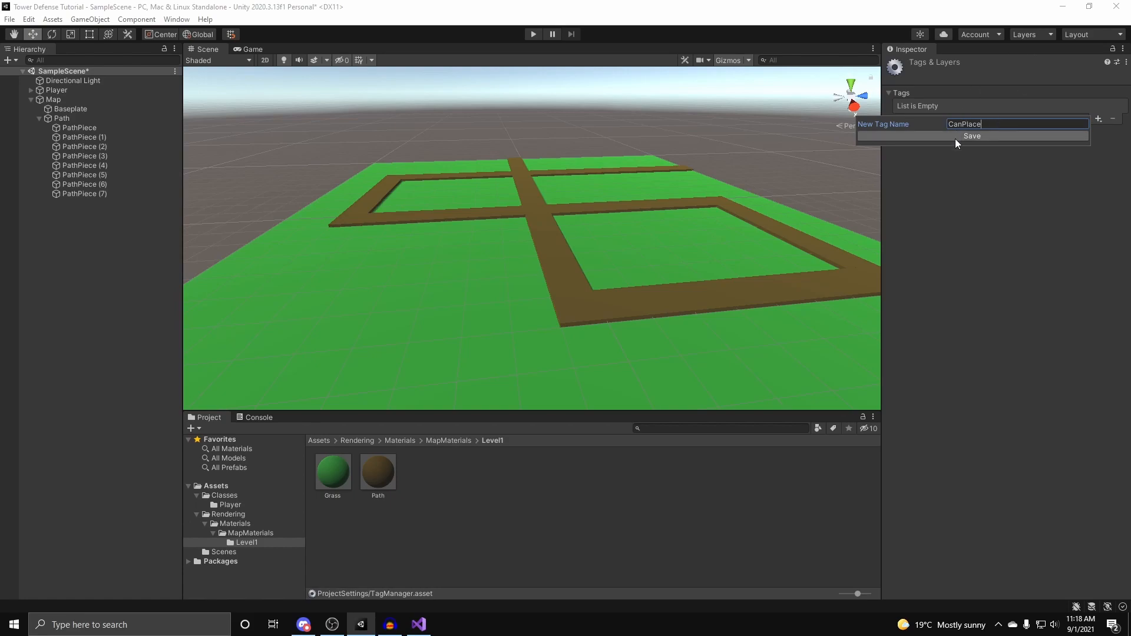
click(954, 136)
Assign the CanPlace tag to the Baseplate.
click(426, 281)
scroll(663, 189, up, 3)
click(966, 78)
click(964, 183)
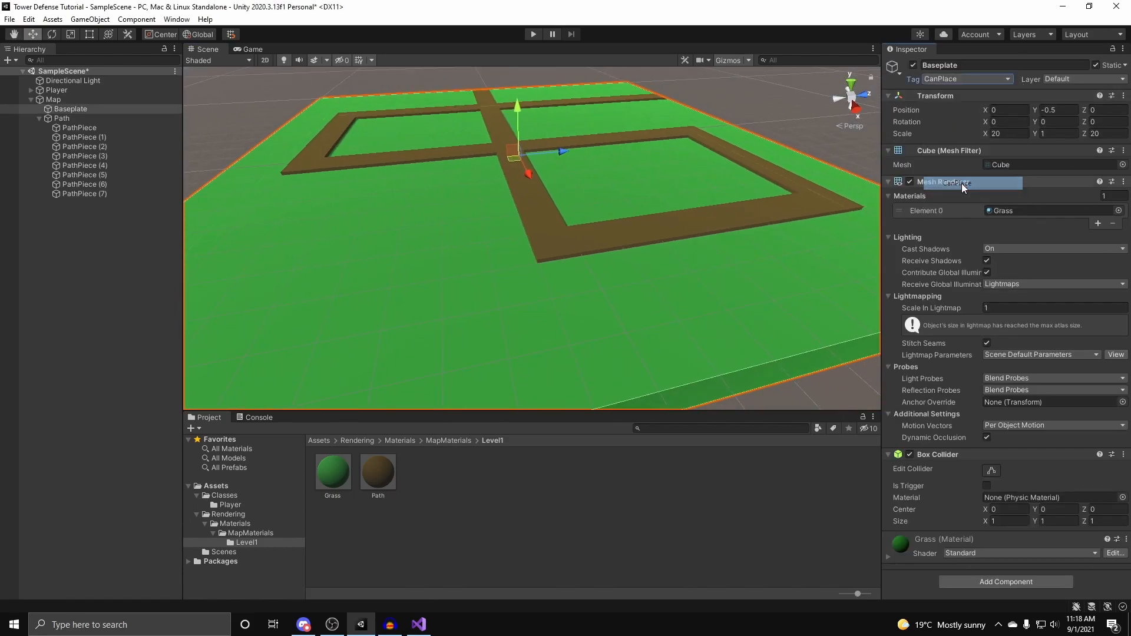
Add a second new tag named CantPlace for the path pieces.
click(91, 126)
shift+click(89, 193)
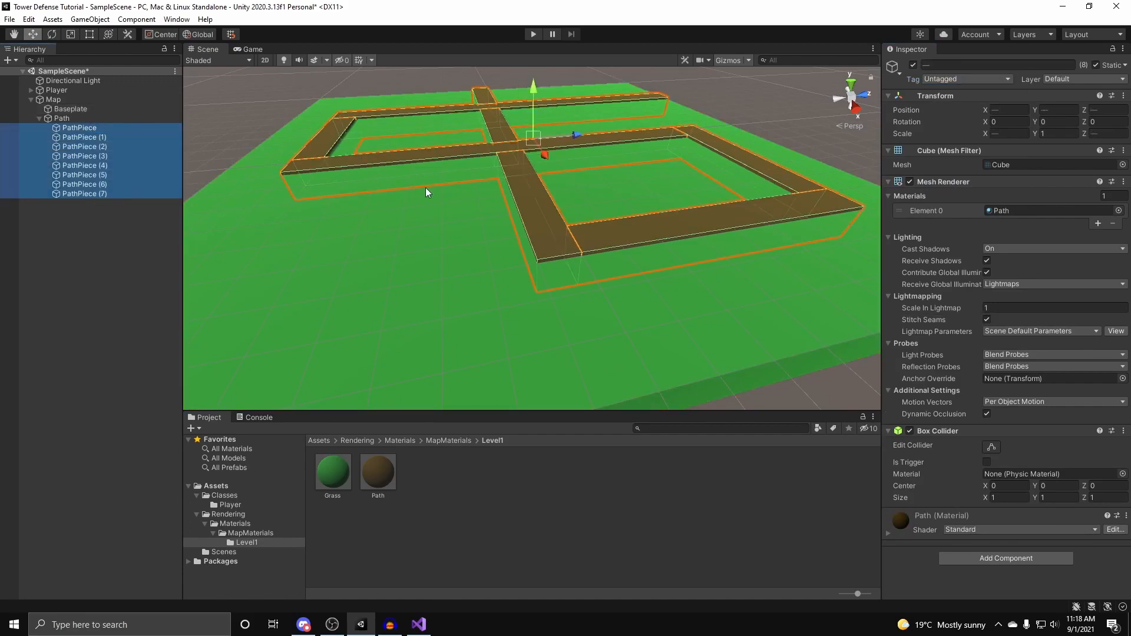
click(966, 81)
click(949, 203)
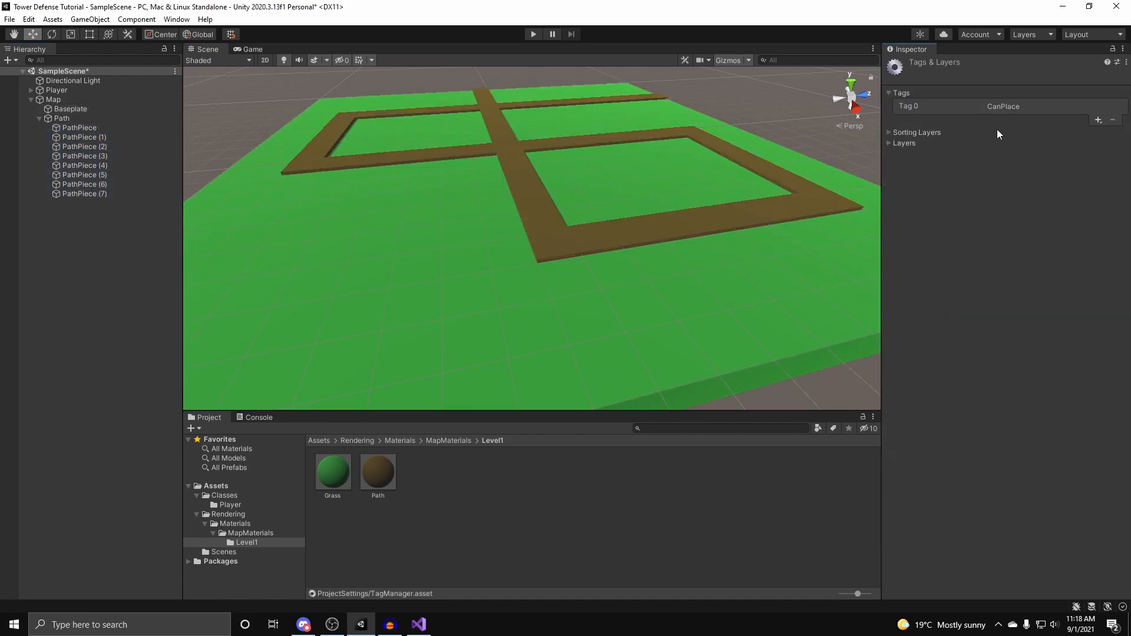
click(1093, 119)
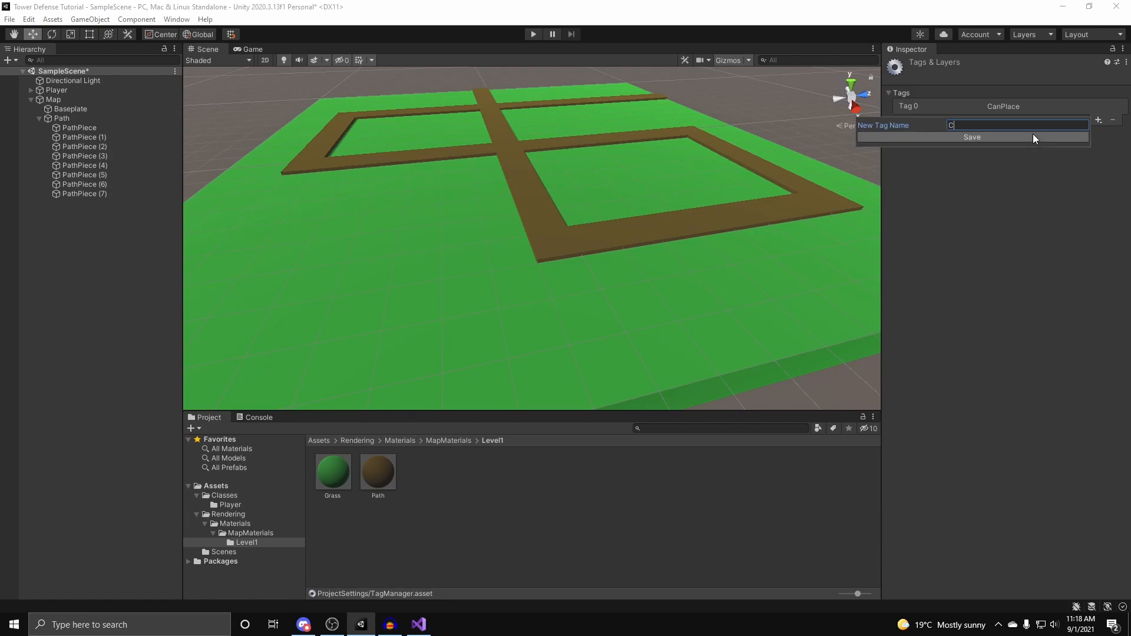
text(CantPlace)
click(1033, 136)
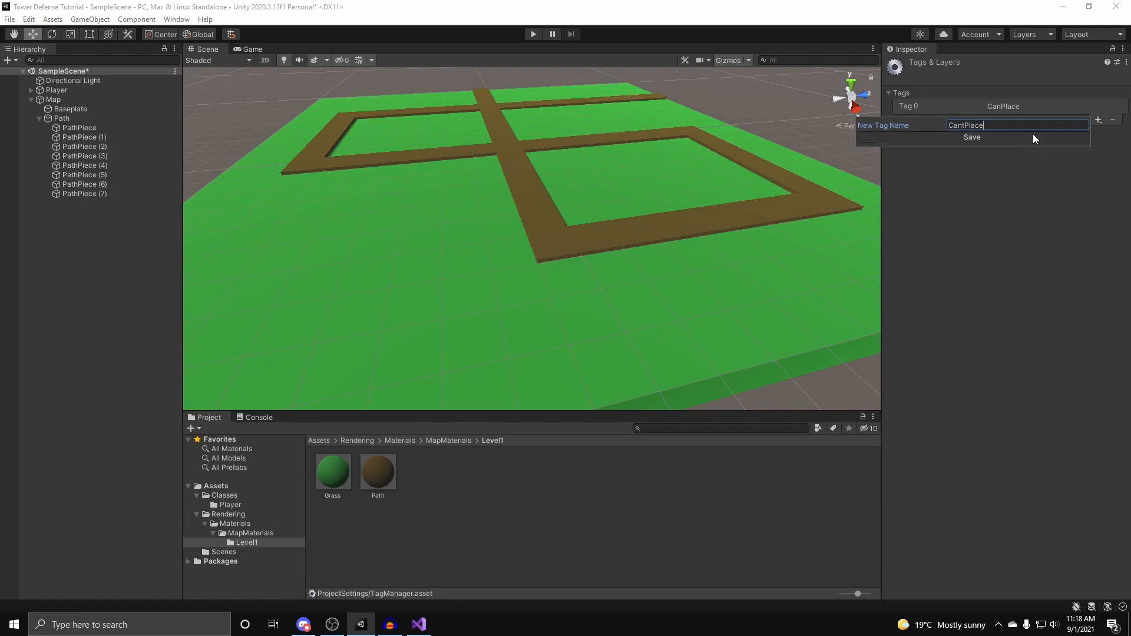
Assign the CantPlace tag to all the path pieces, from PathPiece through PathPiece (7).
click(78, 127)
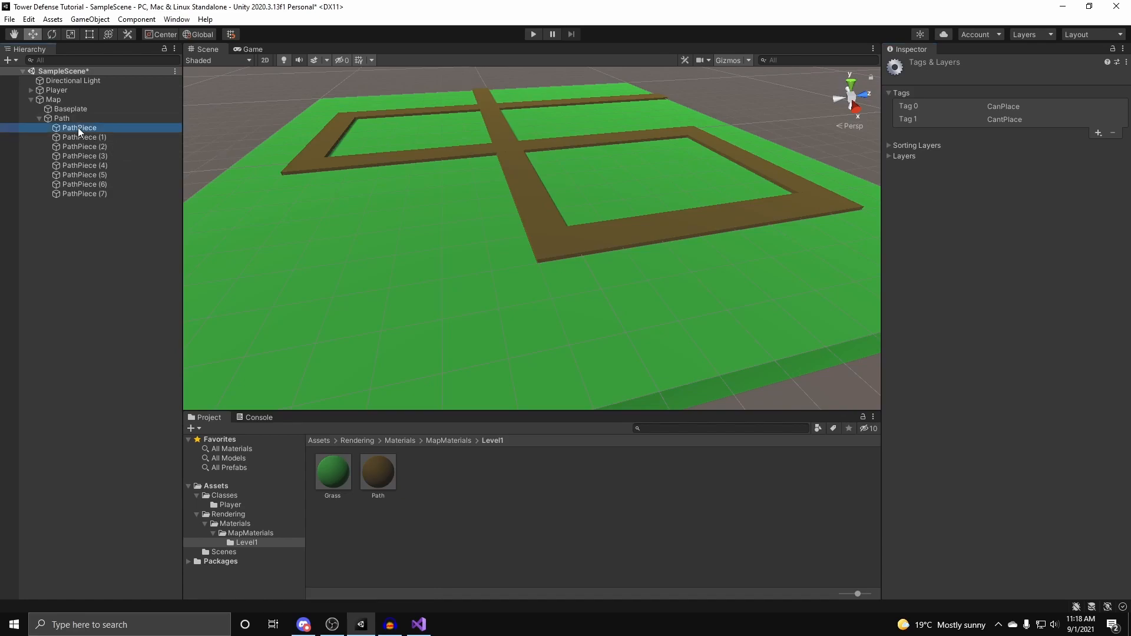
shift+click(84, 194)
click(967, 79)
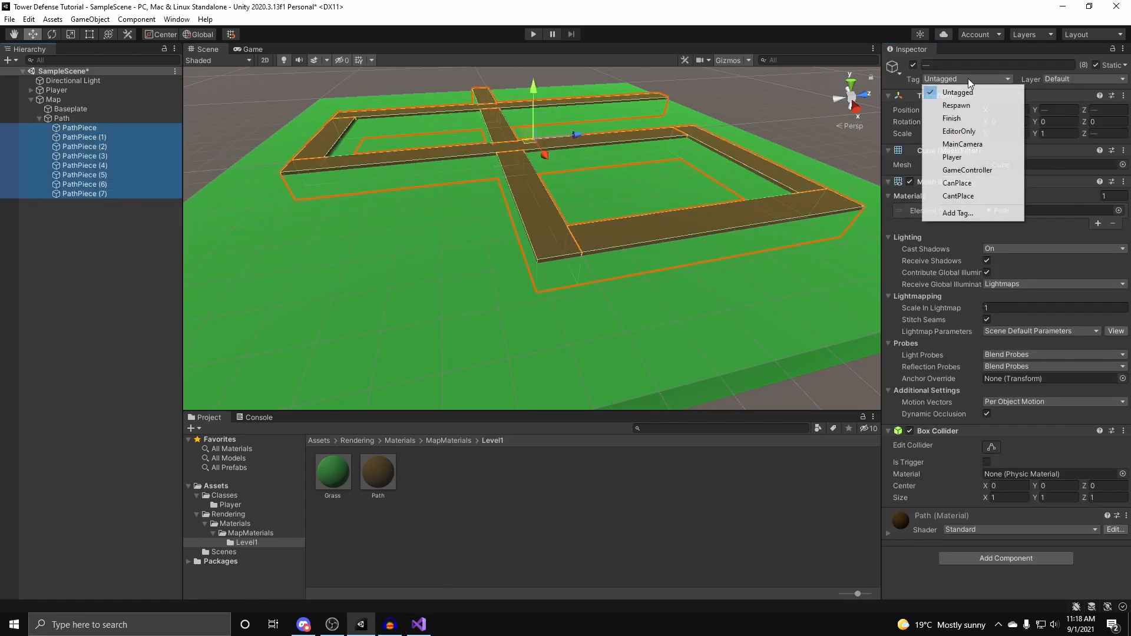
click(966, 197)
Examine the tagged path pieces and Baseplate from several angles, and collapse the Path group.
alt+drag(702, 207, 696, 167)
right_drag(696, 167, 388, 112)
click(730, 162)
click(525, 187)
click(79, 127)
shift+click(89, 193)
right_drag(237, 183, 676, 232)
click(666, 224)
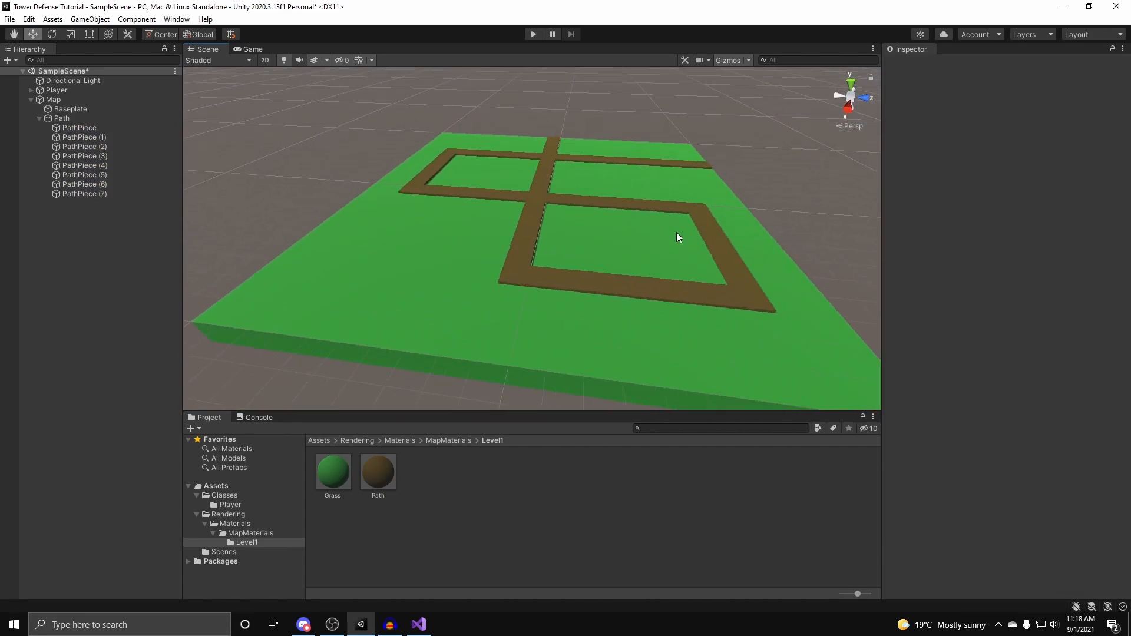
click(480, 253)
right_drag(480, 253, 671, 239)
scroll(670, 239, down, 1)
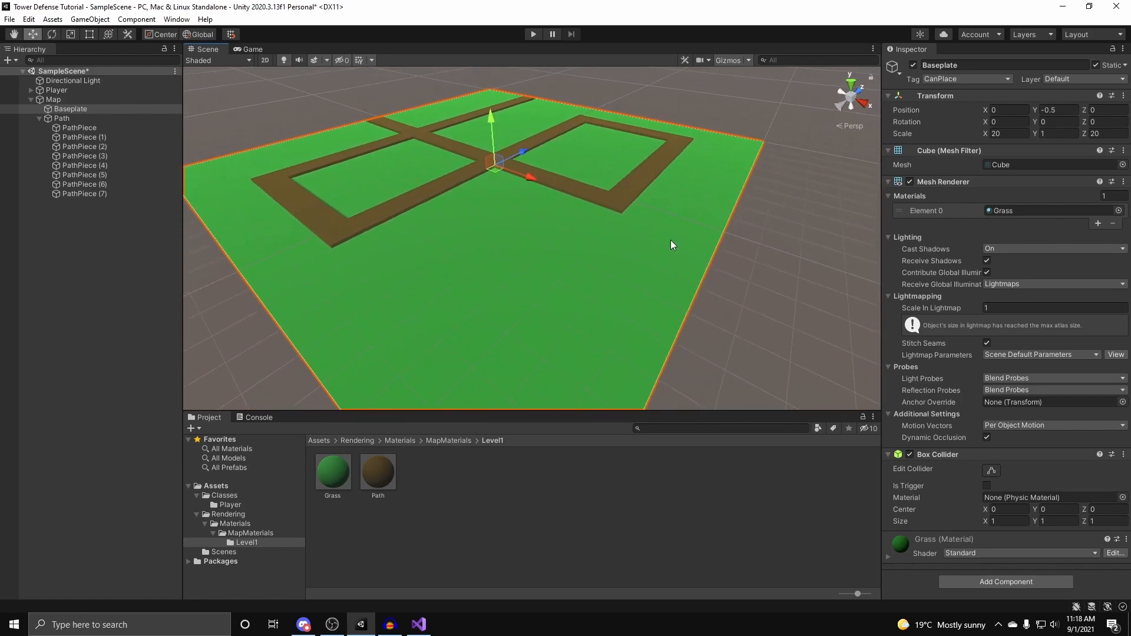
right_drag(442, 171, 493, 181)
click(39, 118)
double_click(65, 110)
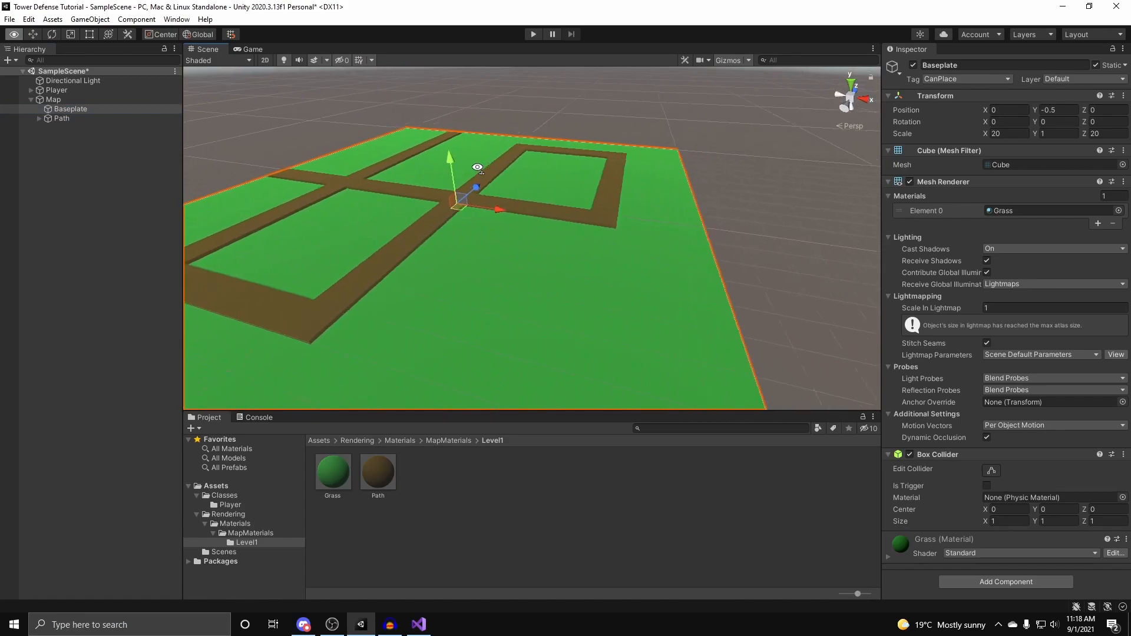
Create an empty child object under Map and name it Hill.
click(59, 102)
right_click(61, 103)
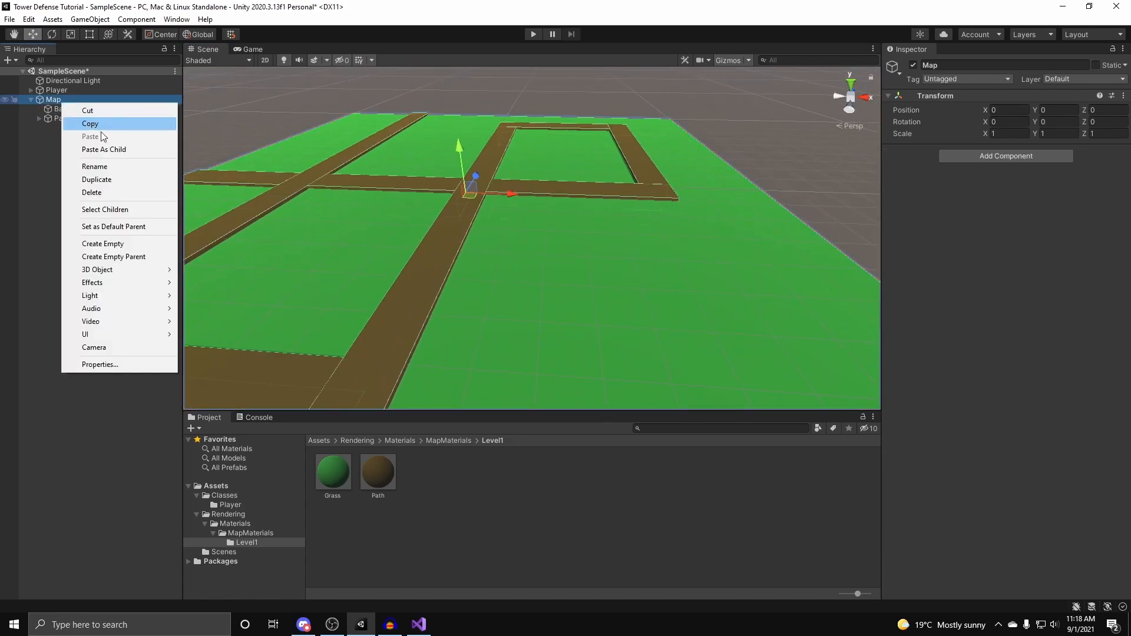
click(124, 243)
right_drag(759, 129, 692, 119)
click(983, 64)
text(Hill)
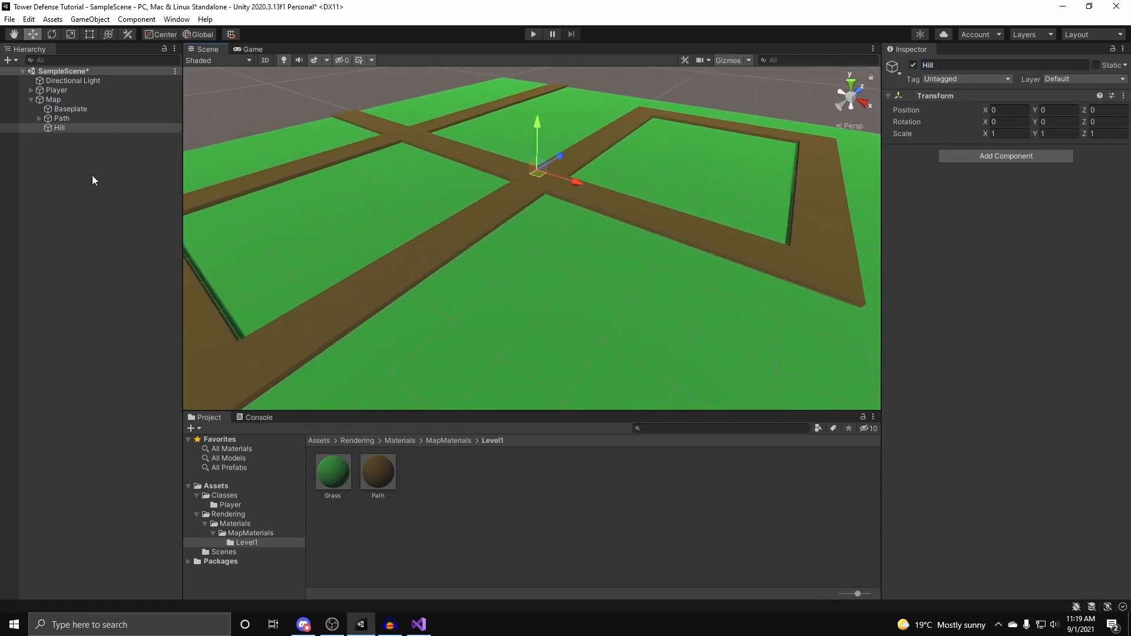
Add a 3D cube as a child of the Hill object.
right_click(59, 127)
mouse_move(136, 297)
click(189, 302)
right_drag(470, 258, 829, 345)
scroll(830, 346, down, 5)
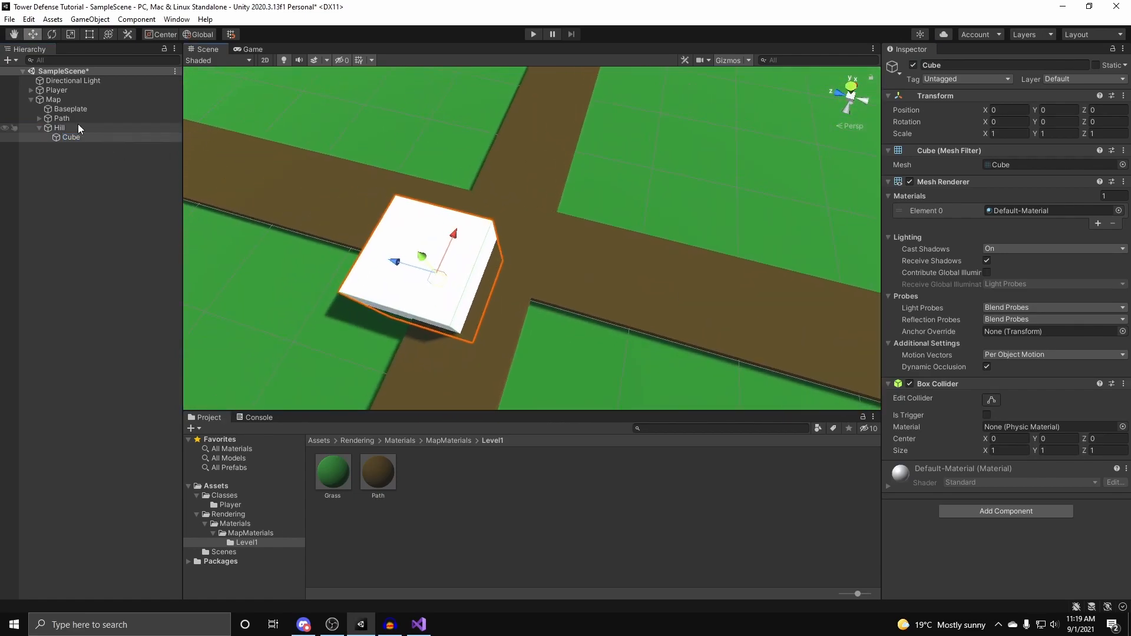
Move the Hill object across the baseplate to X 6.5, Z -6.5, near an outer corner of the grass.
click(78, 126)
right_drag(465, 236, 559, 261)
scroll(530, 265, down, 5)
drag(441, 273, 574, 144)
right_drag(574, 145, 502, 240)
scroll(502, 240, down, 3)
drag(504, 240, 610, 183)
right_drag(610, 183, 623, 150)
key(d)
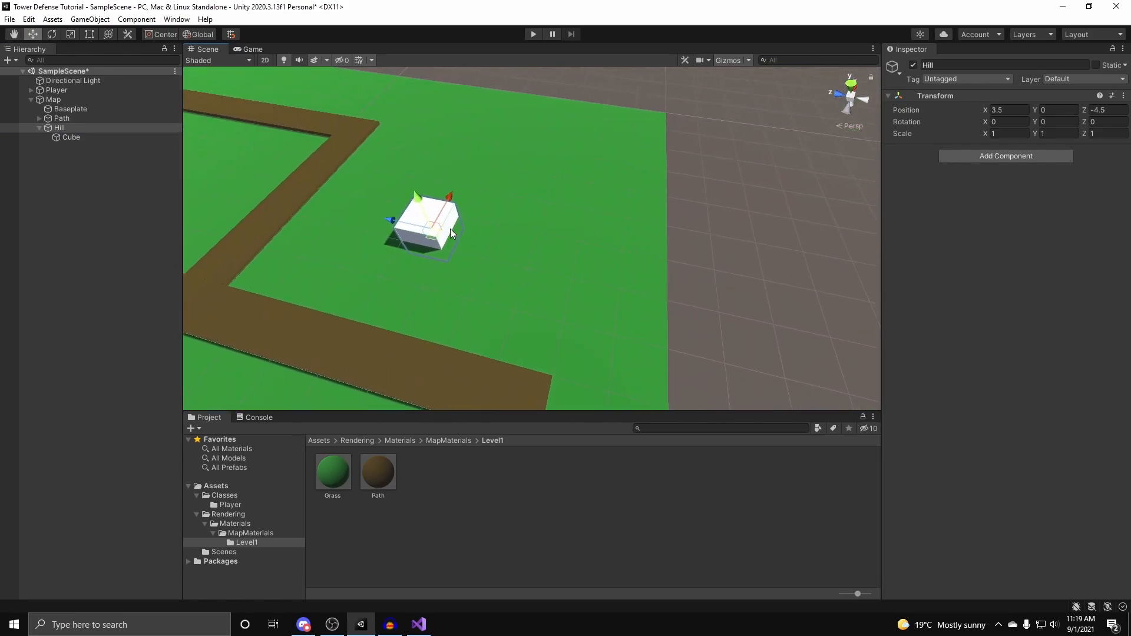
drag(450, 232, 529, 179)
right_drag(544, 168, 351, 180)
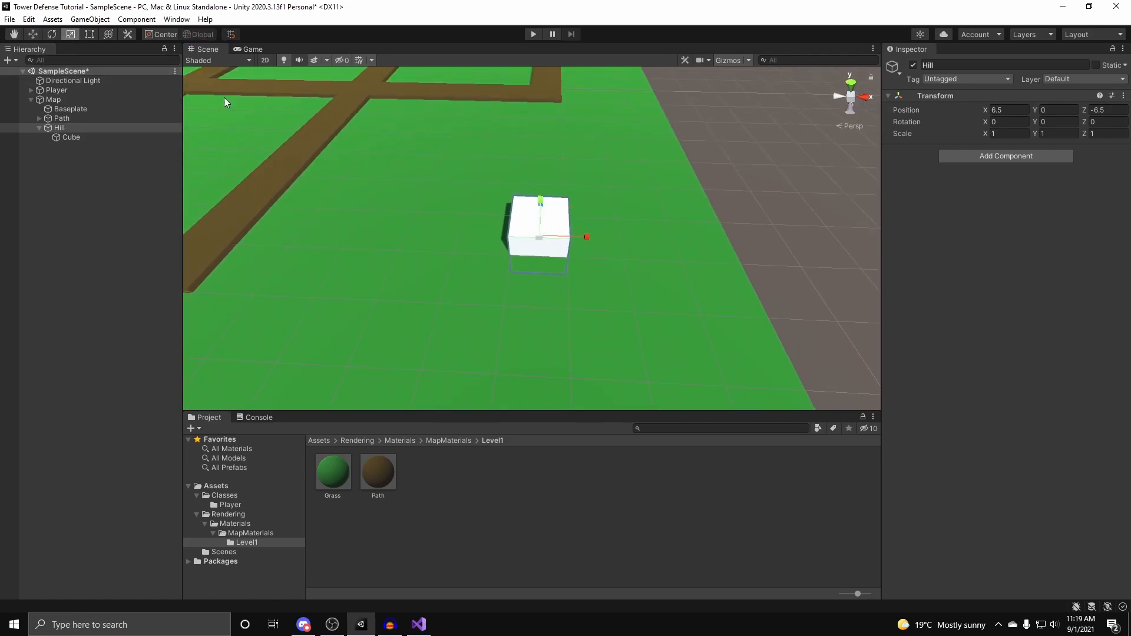
Scale the Hill object to 3 along X and Z, and raise it to Y 0.5.
drag(600, 241, 677, 240)
right_drag(677, 240, 494, 249)
drag(517, 247, 596, 247)
right_drag(596, 247, 661, 194)
key(w)
drag(665, 191, 683, 143)
right_drag(683, 143, 400, 151)
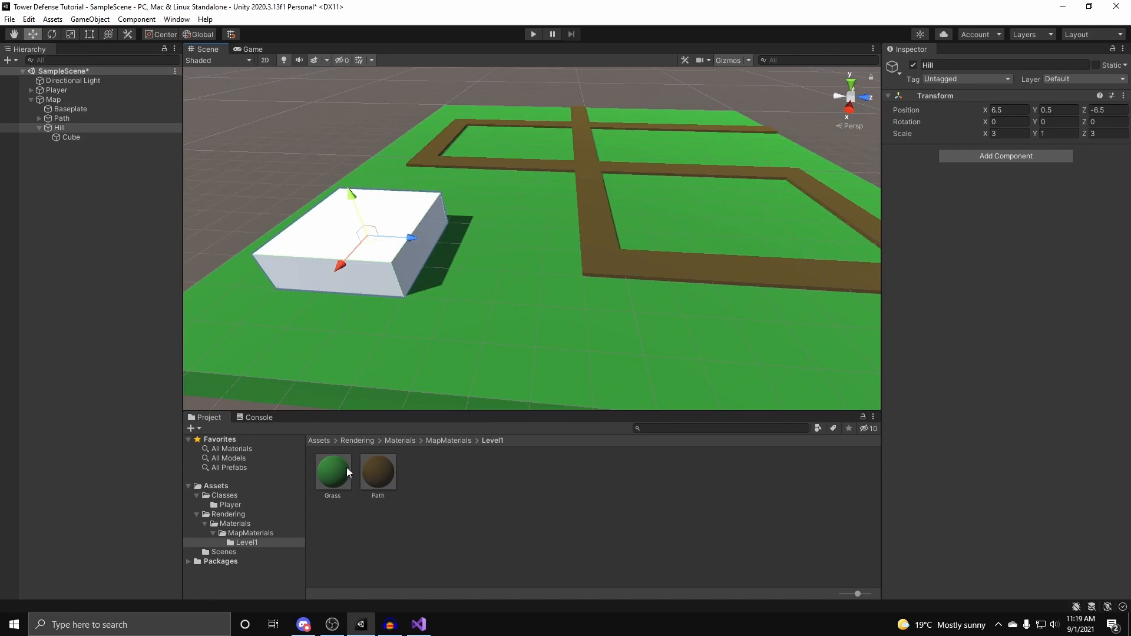
Apply the Grass material to the hill's cube and select that cube.
drag(402, 372, 379, 267)
right_drag(380, 267, 488, 219)
right_drag(301, 125, 288, 103)
click(88, 140)
double_click(90, 140)
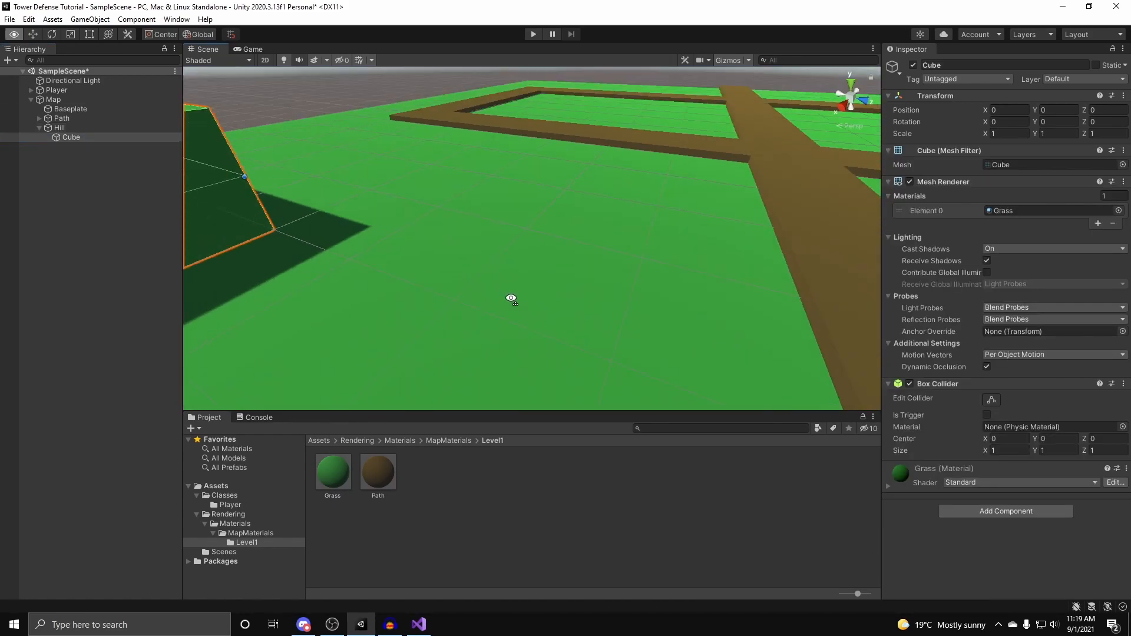
Set the parent Hill object's X and Z scale to 1.
click(60, 127)
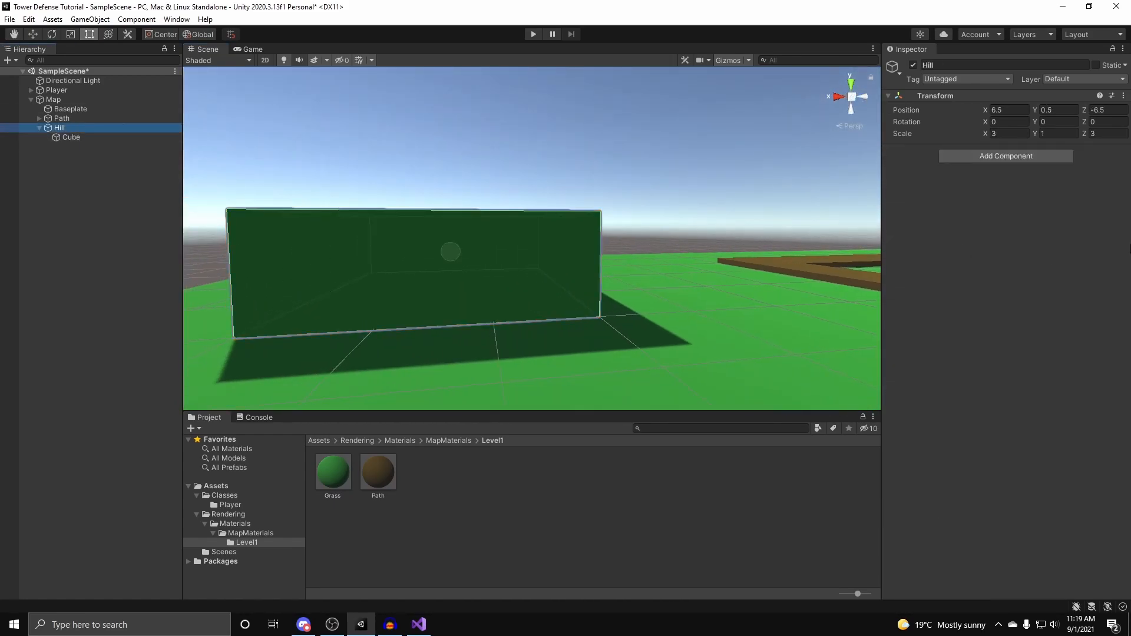
click(1011, 133)
text(1)
key(Tab)
key(Tab)
text(1)
Set the child Cube's X and Z scale to 3.
click(121, 139)
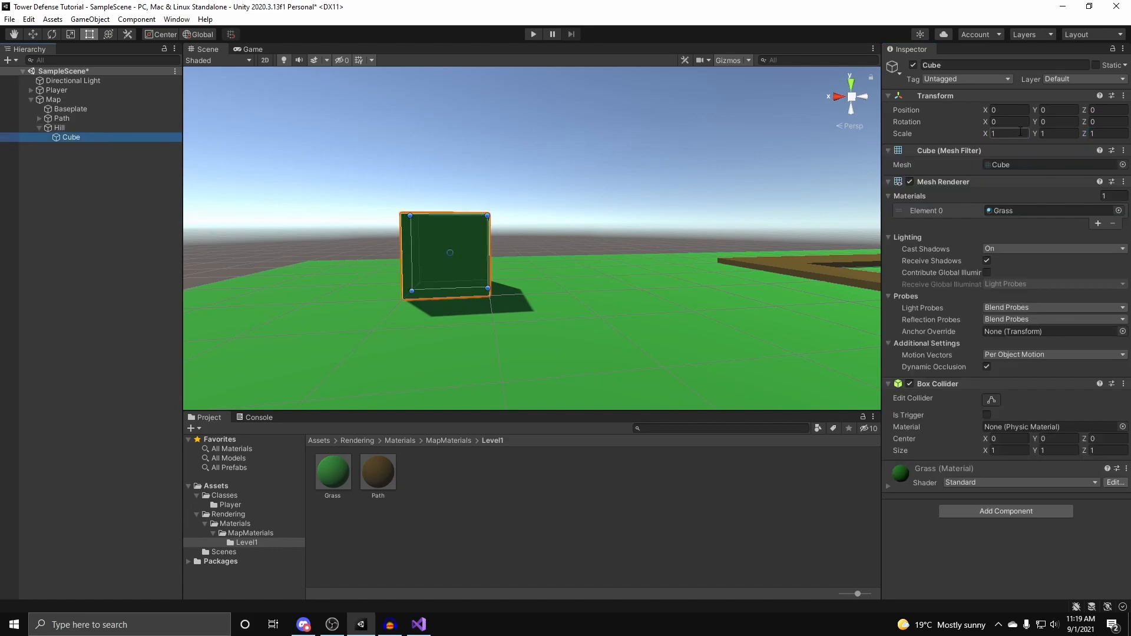
click(1009, 134)
text(3)
key(Tab)
key(Tab)
text(3)
click(678, 205)
click(531, 253)
right_drag(531, 253, 519, 225)
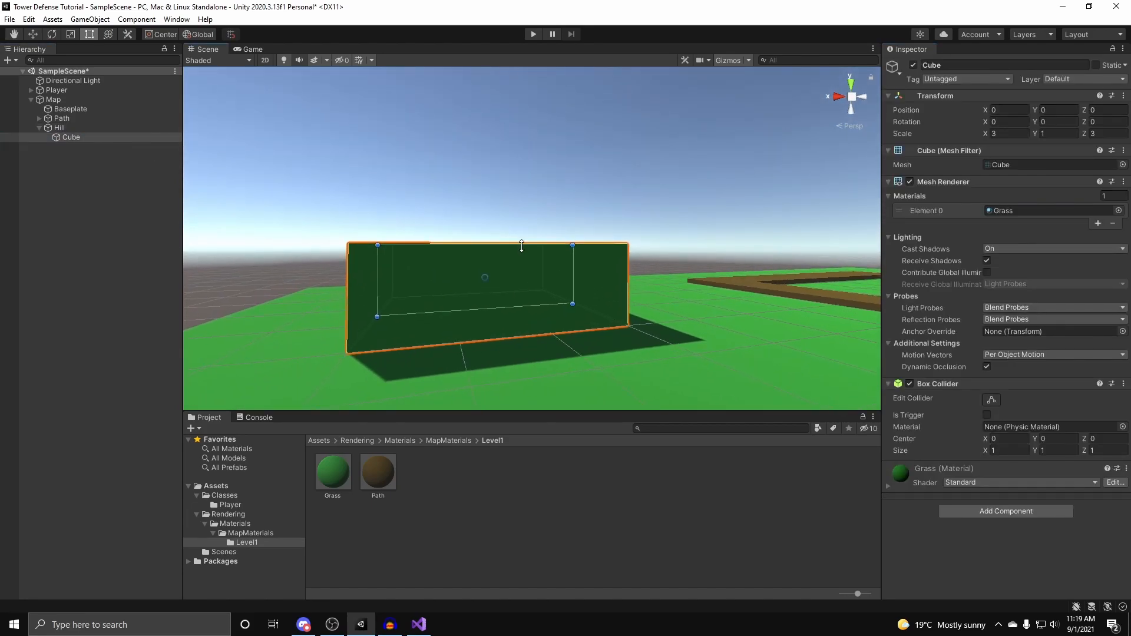
Stretch the hill's cube upward to a Y scale of 2, keeping its base on the grass.
drag(523, 238, 530, 174)
right_drag(530, 175, 743, 304)
key(s)
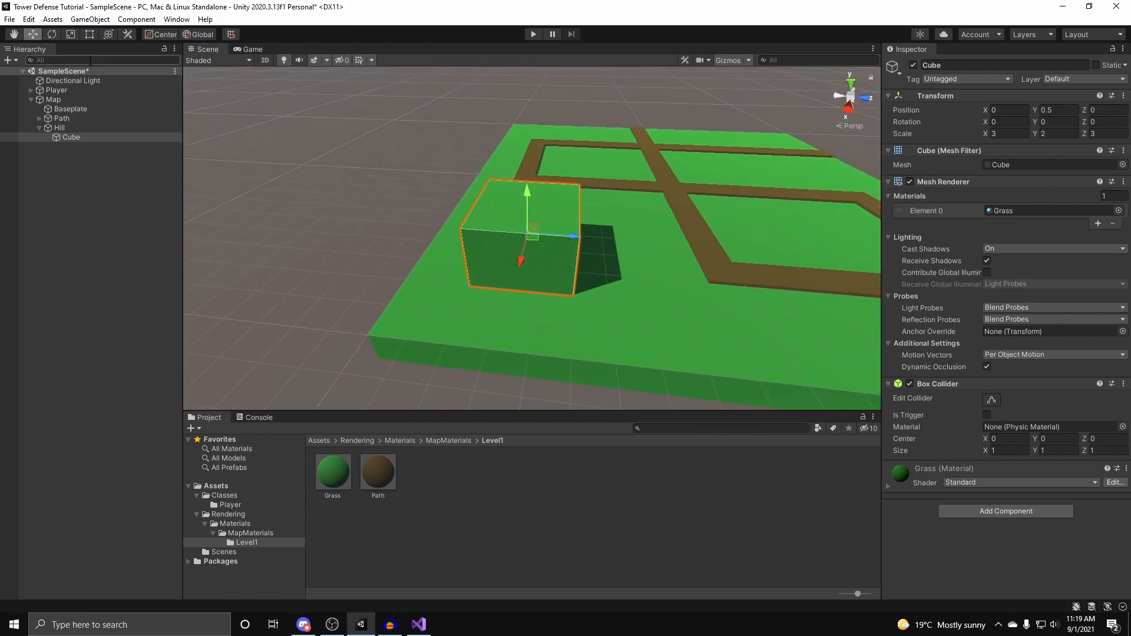
Move the hill's cube to local X 2, Z -2, at the corner of the baseplate.
drag(541, 243, 450, 273)
mouse_move(450, 274)
right_down()
mouse_move(611, 261)
mouse_move(470, 296)
mouse_move(463, 285)
right_up()
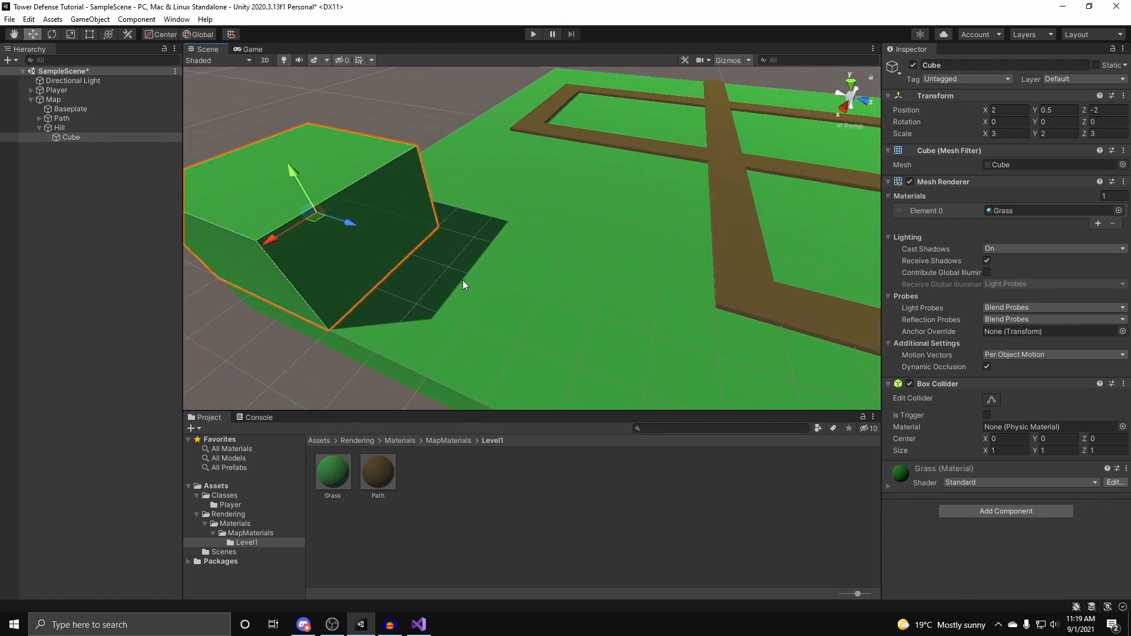
right_drag(457, 273, 563, 229)
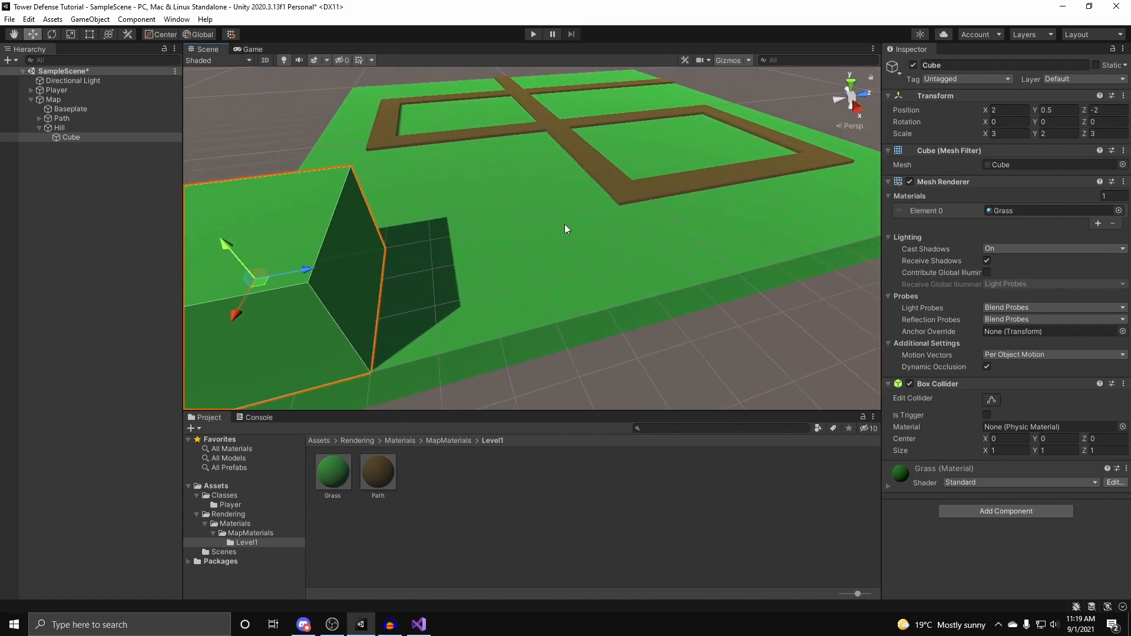
right_drag(257, 124, 303, 236)
click(63, 137)
mouse_move(625, 186)
right_down()
mouse_move(698, 206)
mouse_move(618, 175)
mouse_move(598, 181)
mouse_move(492, 157)
mouse_move(451, 165)
right_up()
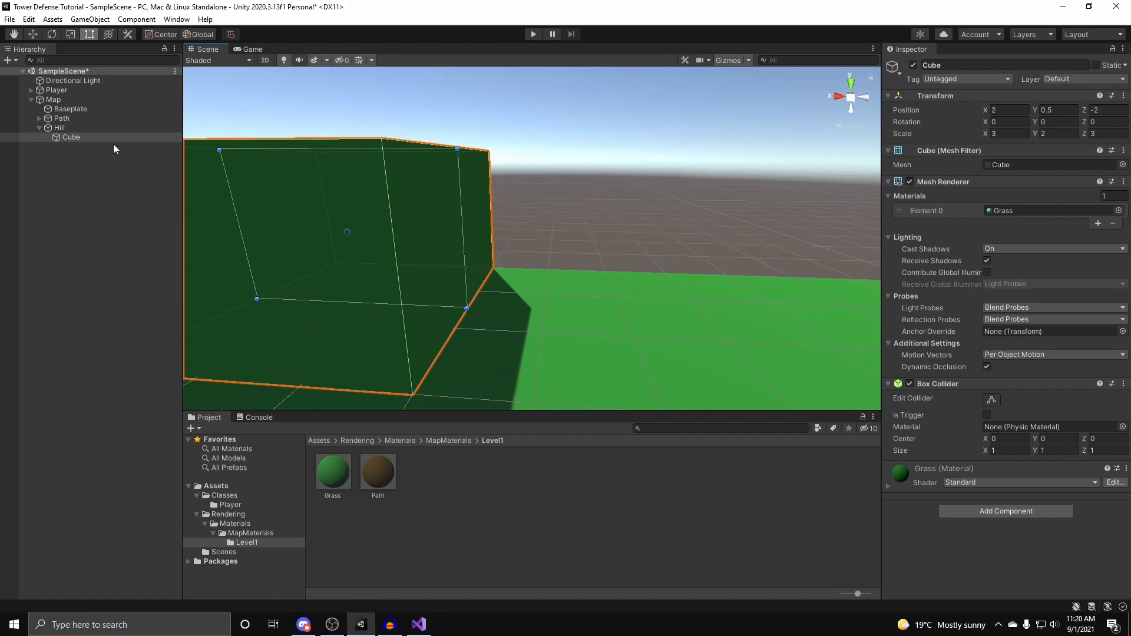
Move the Hill object inward over the grass to X 2.5, Z -2.5.
click(55, 129)
right_drag(507, 223, 760, 218)
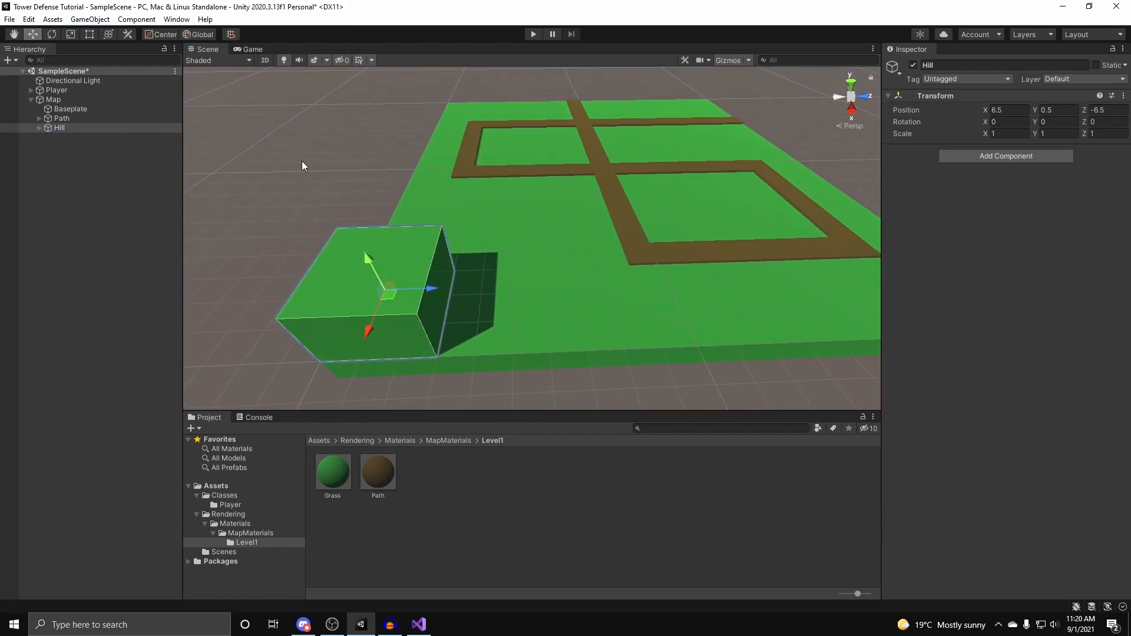
drag(386, 299, 524, 206)
right_drag(525, 206, 737, 200)
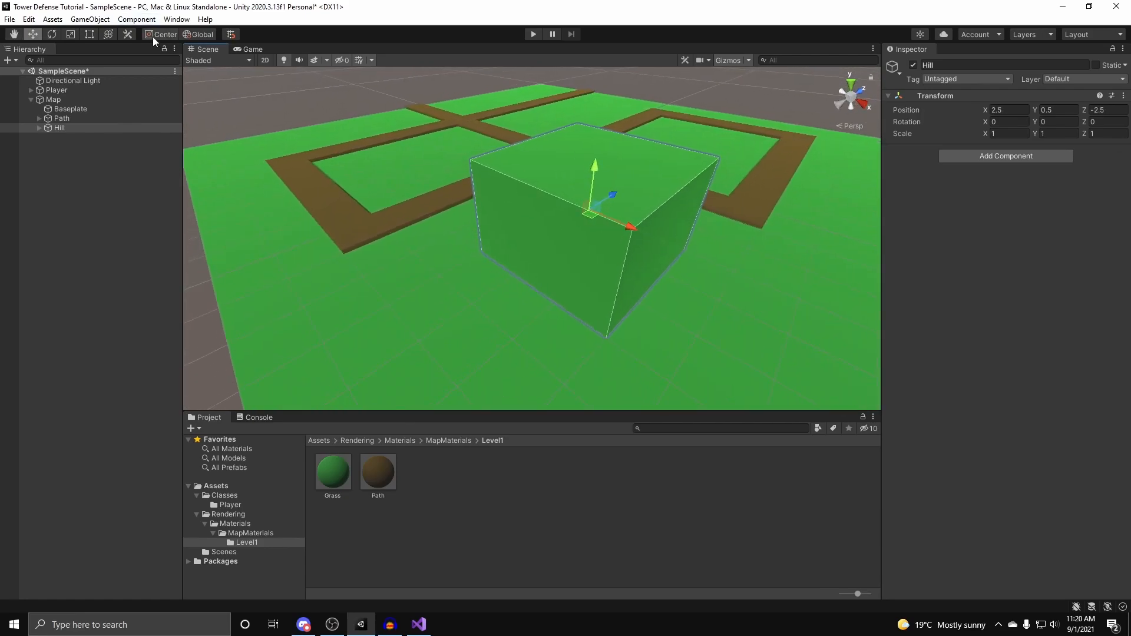
Stretch the hill's cube horizontally with the Rect tool to an X scale of about 7 and a Z scale of about 5.
right_drag(270, 109, 435, 274)
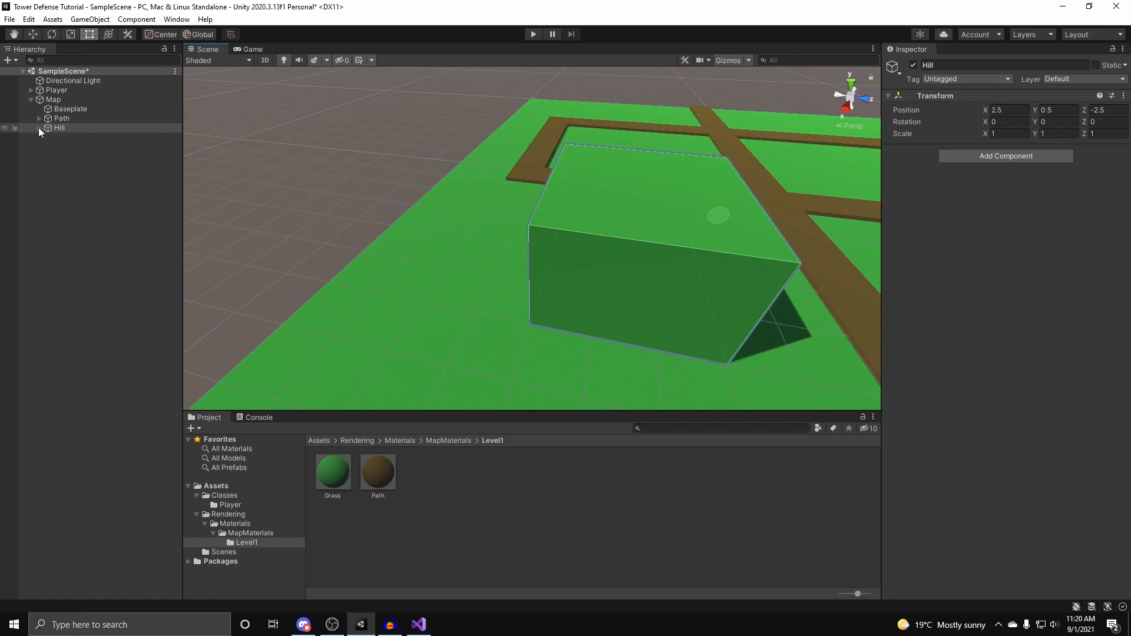
click(39, 128)
click(76, 137)
right_drag(412, 200, 539, 220)
drag(538, 219, 392, 233)
right_drag(391, 233, 526, 279)
drag(450, 264, 613, 272)
mouse_move(612, 273)
right_down()
mouse_move(415, 247)
mouse_move(780, 240)
mouse_move(611, 254)
right_up()
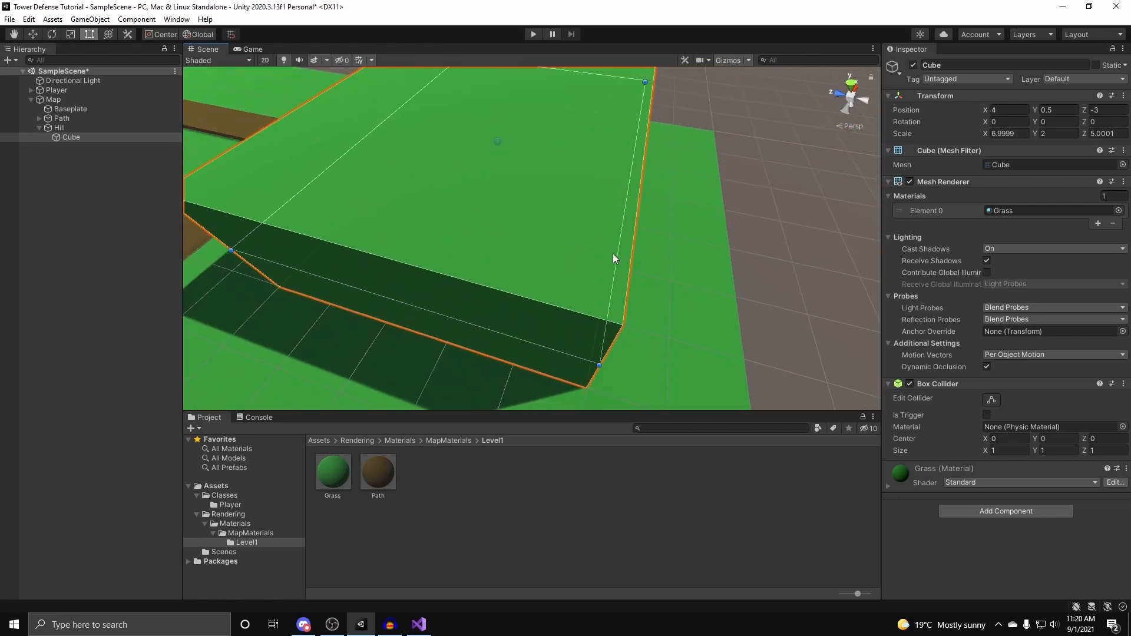
Extend the hill's cube to the baseplate edge at a Z scale of about 7, and collapse the Hill object in the hierarchy.
drag(616, 263, 751, 285)
right_drag(751, 285, 530, 224)
key(w)
click(90, 34)
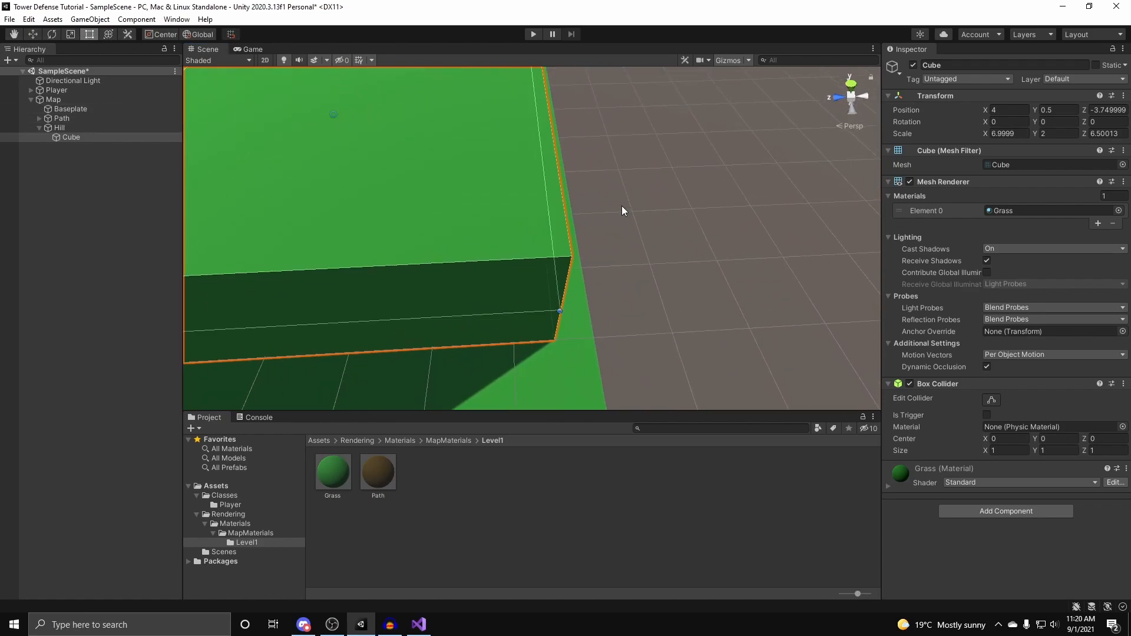
drag(551, 218, 621, 218)
click(719, 229)
right_drag(719, 229, 188, 254)
click(644, 196)
click(739, 195)
right_drag(85, 260, 598, 217)
click(599, 178)
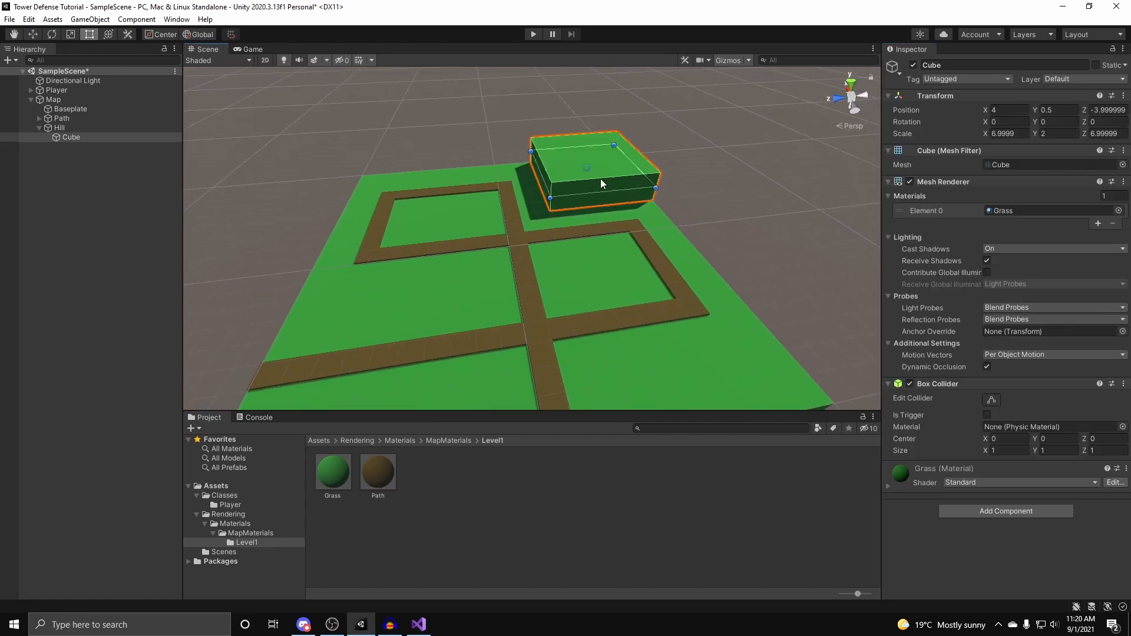
click(48, 128)
click(37, 127)
Create an empty child object under Map and name it Nodes.
right_drag(519, 182, 813, 239)
click(671, 212)
right_drag(672, 212, 566, 178)
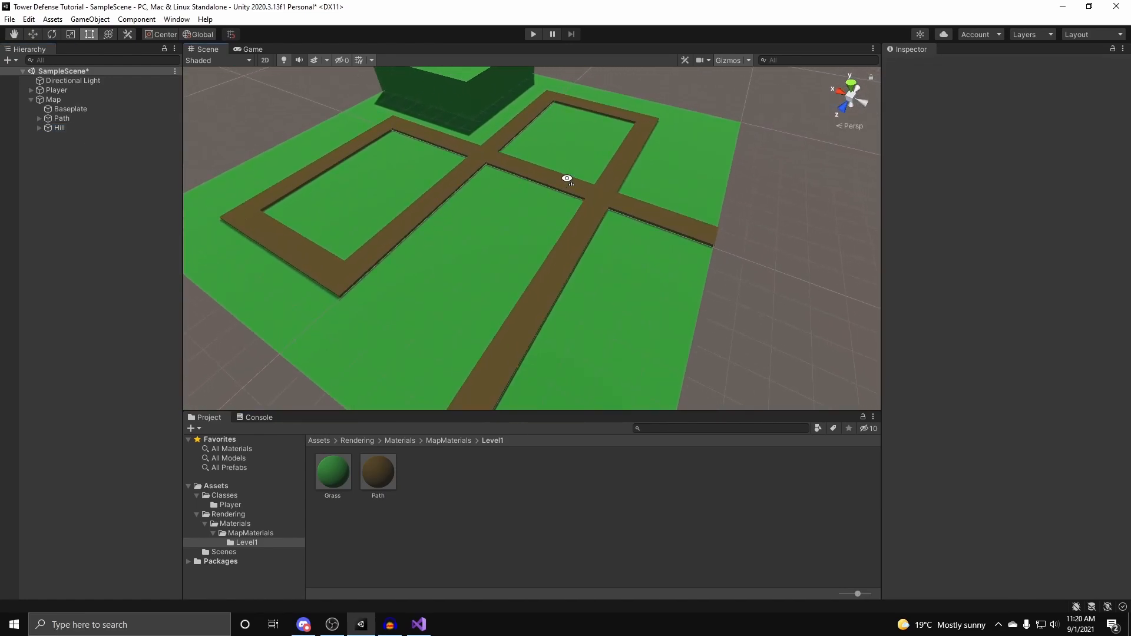
right_drag(658, 189, 707, 201)
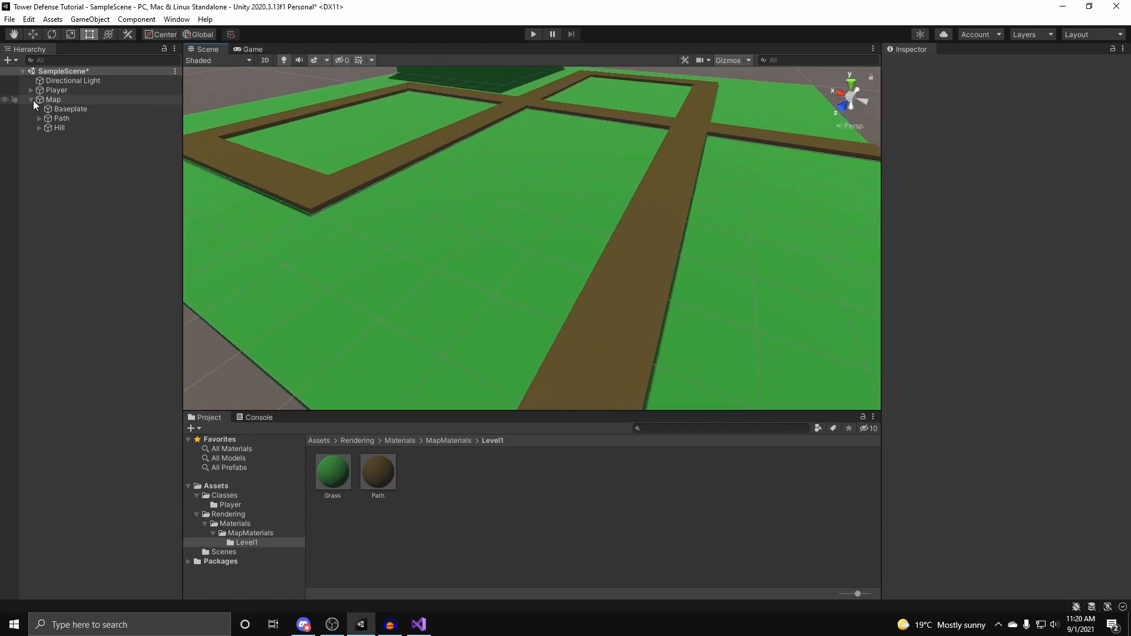
right_click(52, 99)
click(114, 240)
right_drag(532, 212, 653, 202)
text(Nodes)
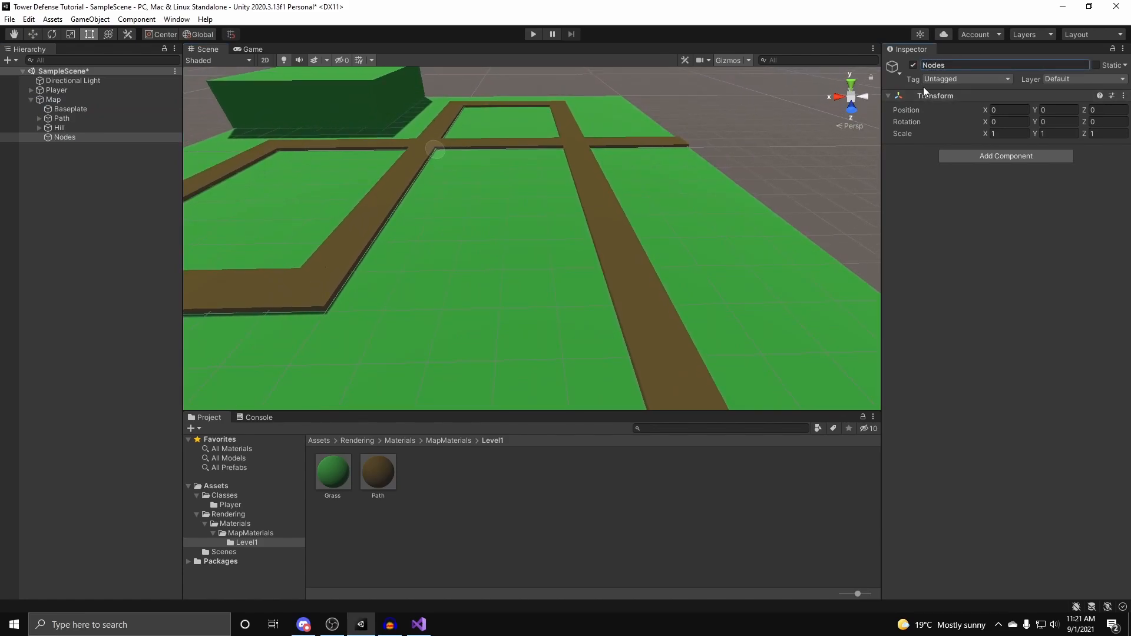
Add a 3D cube as a child of the Nodes object.
right_drag(703, 200, 861, 260)
key(w)
key(s)
right_click(56, 137)
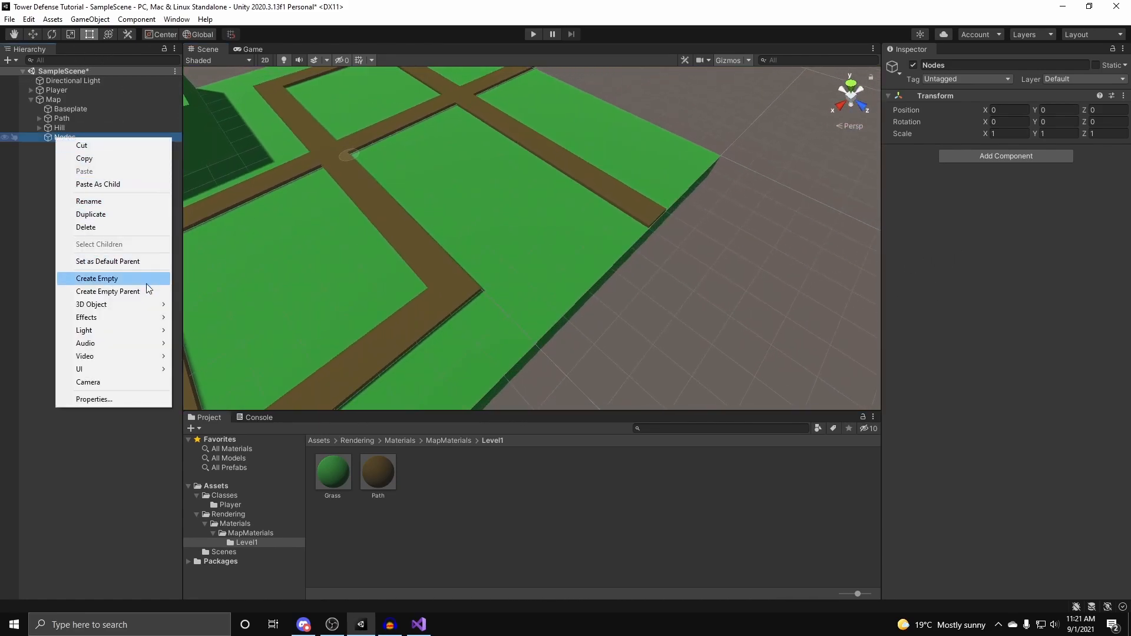
mouse_move(146, 307)
click(185, 306)
key(d)
right_drag(553, 248, 560, 203)
right_drag(612, 137, 579, 113)
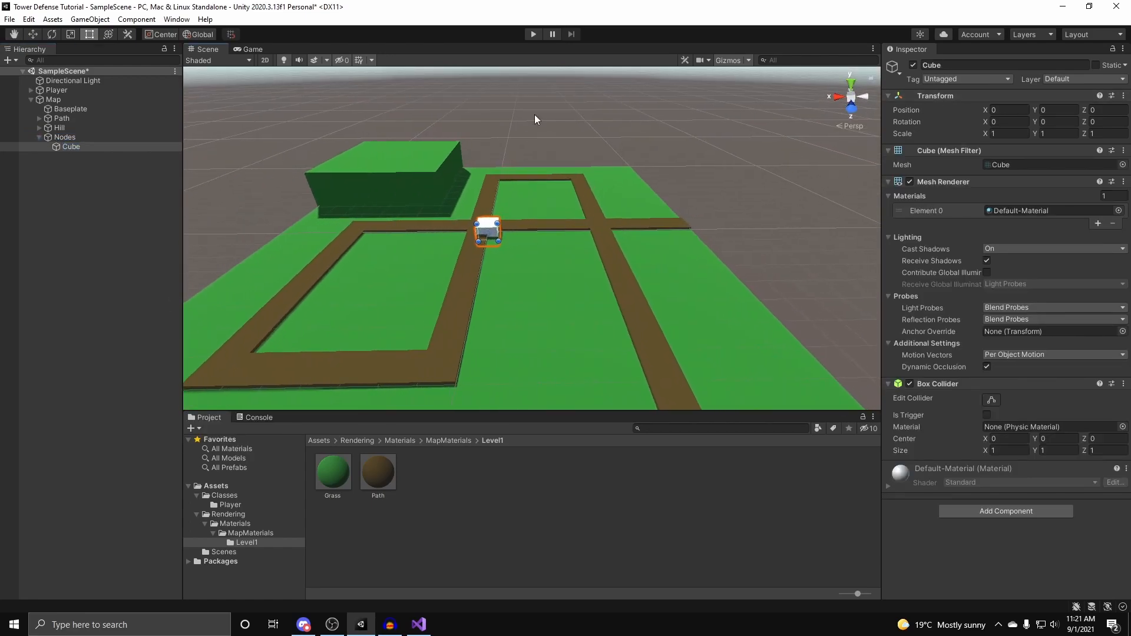
Viewed from above, move the node cube to the start of the path at X -5.5, Z 9.5.
click(33, 34)
right_drag(695, 185, 722, 185)
right_drag(575, 215, 539, 226)
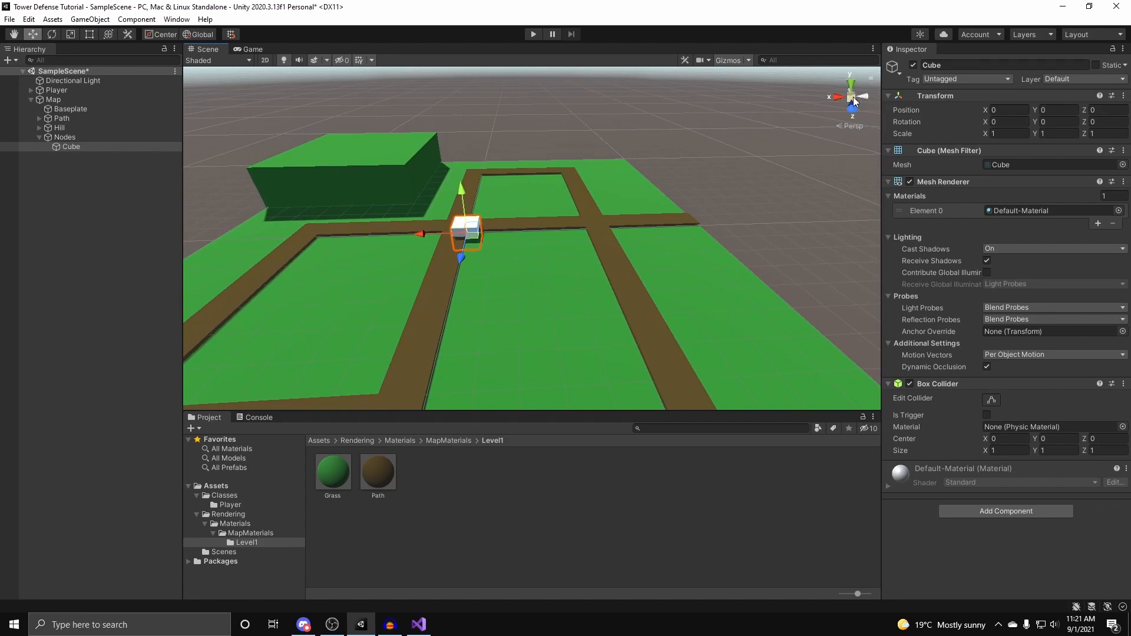
click(853, 99)
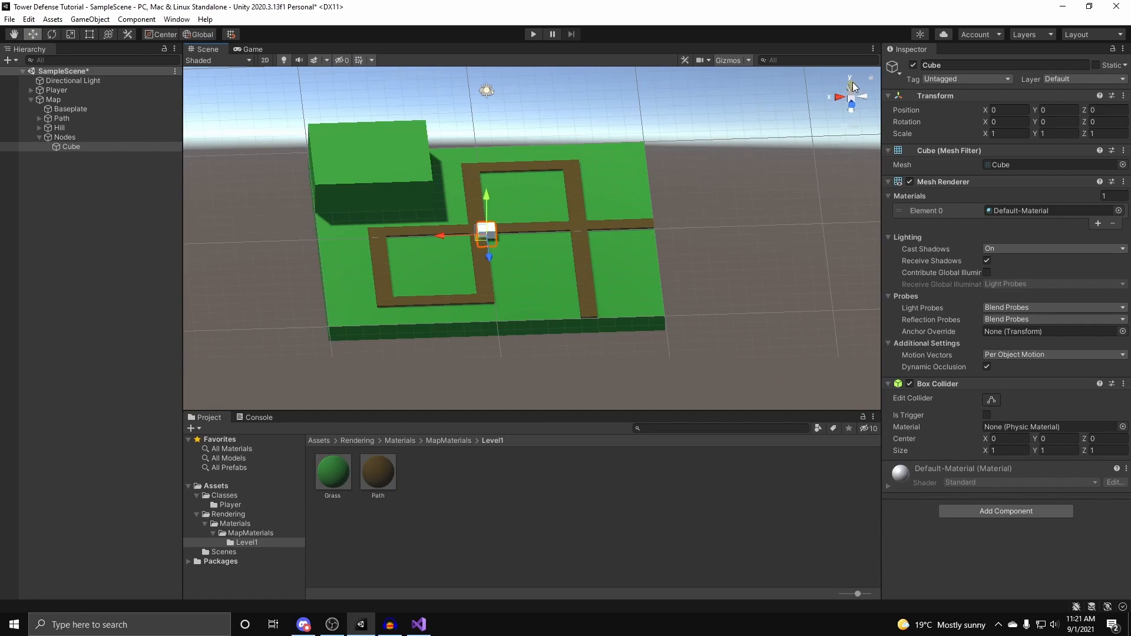
click(852, 86)
middle_drag(670, 147, 573, 244)
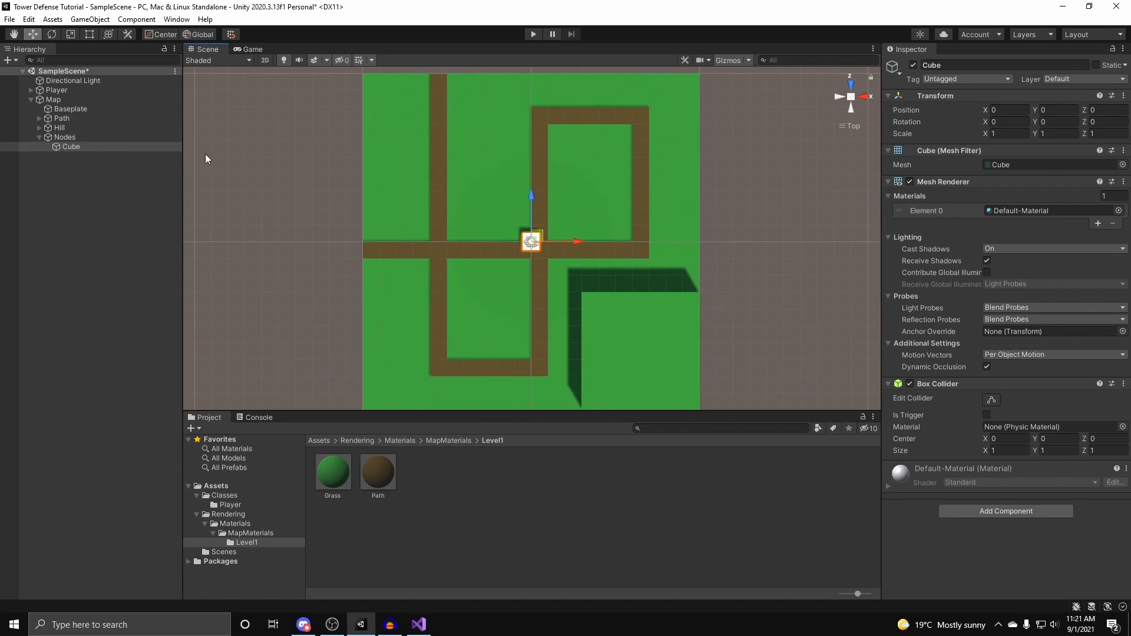
drag(571, 243, 479, 241)
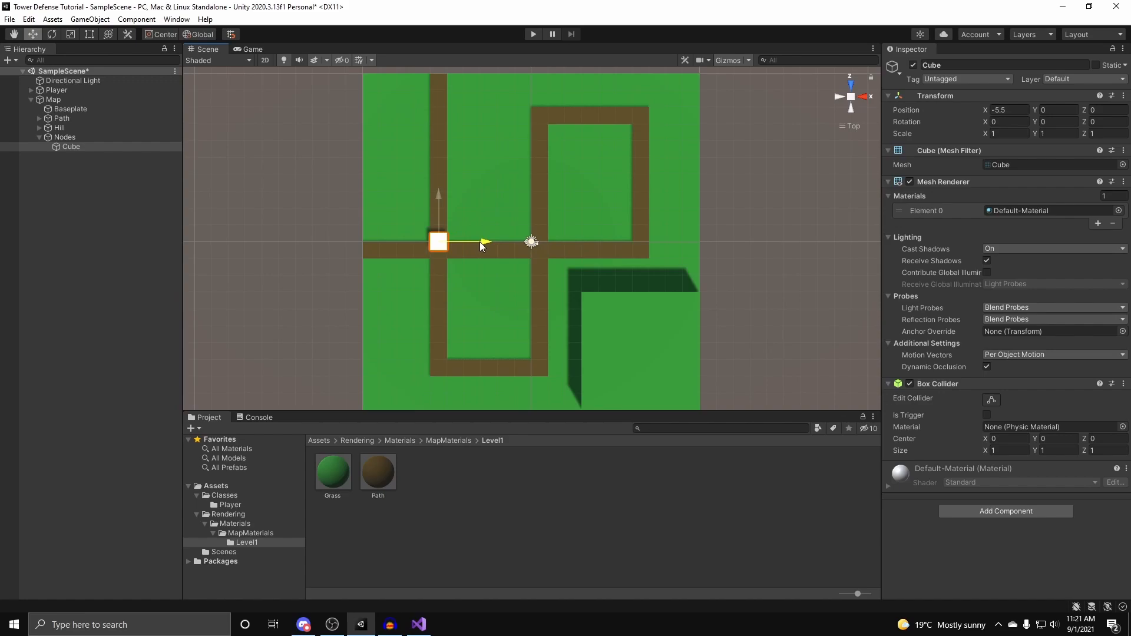
drag(435, 196, 440, 93)
middle_drag(480, 106, 482, 133)
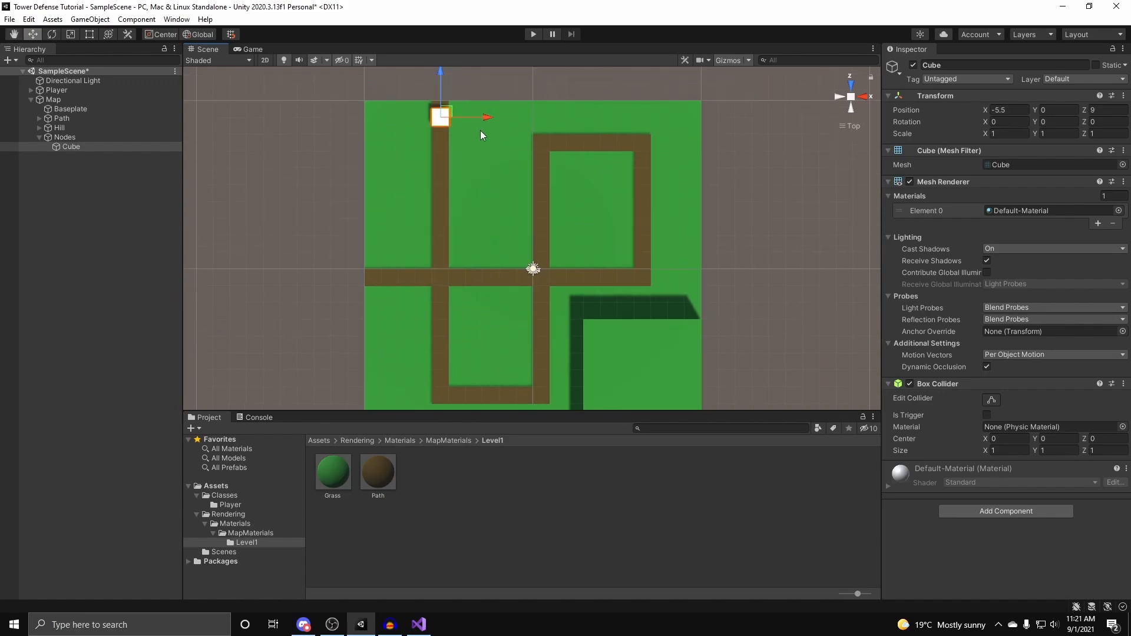
drag(441, 80, 539, 27)
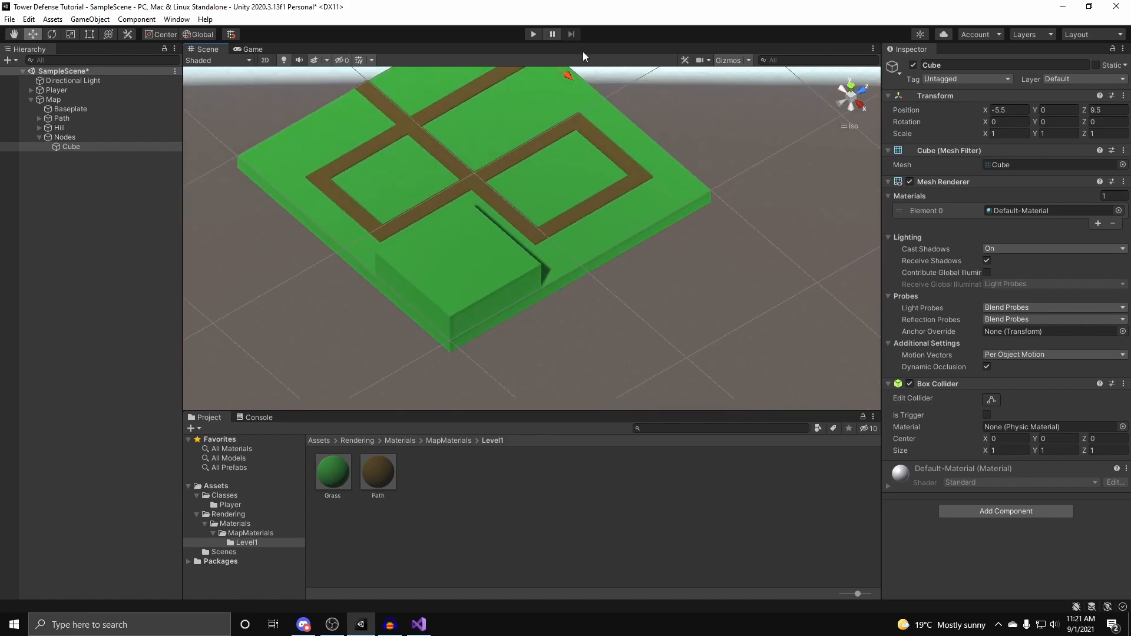
Raise the node cube slightly above the path to Y 0.067.
click(851, 100)
right_drag(810, 138, 589, 174)
key(w)
mouse_move(582, 172)
mouse_down()
mouse_move(582, 161)
mouse_move(581, 179)
mouse_up()
key(w)
right_drag(581, 179, 547, 146)
drag(533, 214, 536, 194)
right_drag(536, 195, 565, 262)
Duplicate the node cube in top view and move the copy down the path to the first corner at Z -7.5.
click(851, 86)
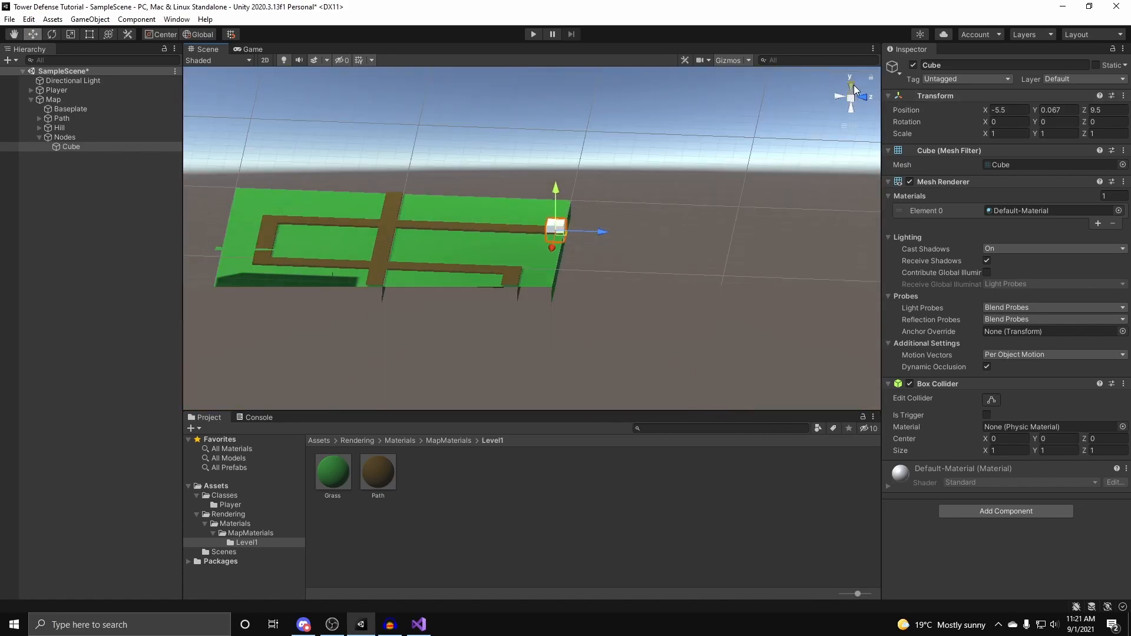
click(853, 86)
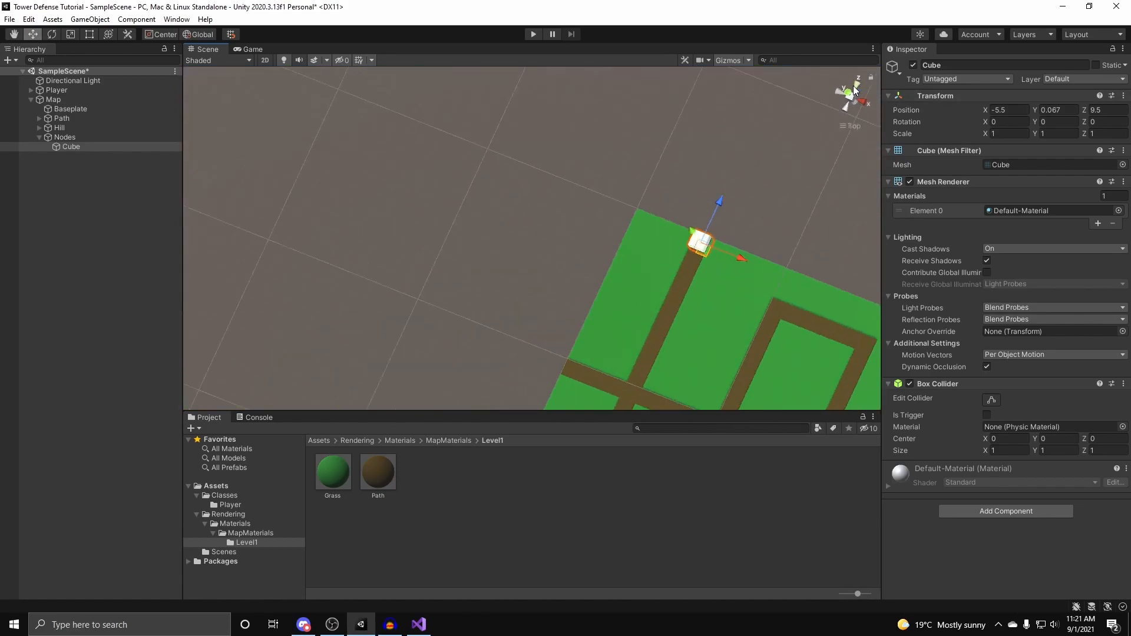
middle_drag(776, 232, 505, 154)
scroll(545, 111, down, 2)
scroll(505, 153, down, 1)
key(ctrl+d)
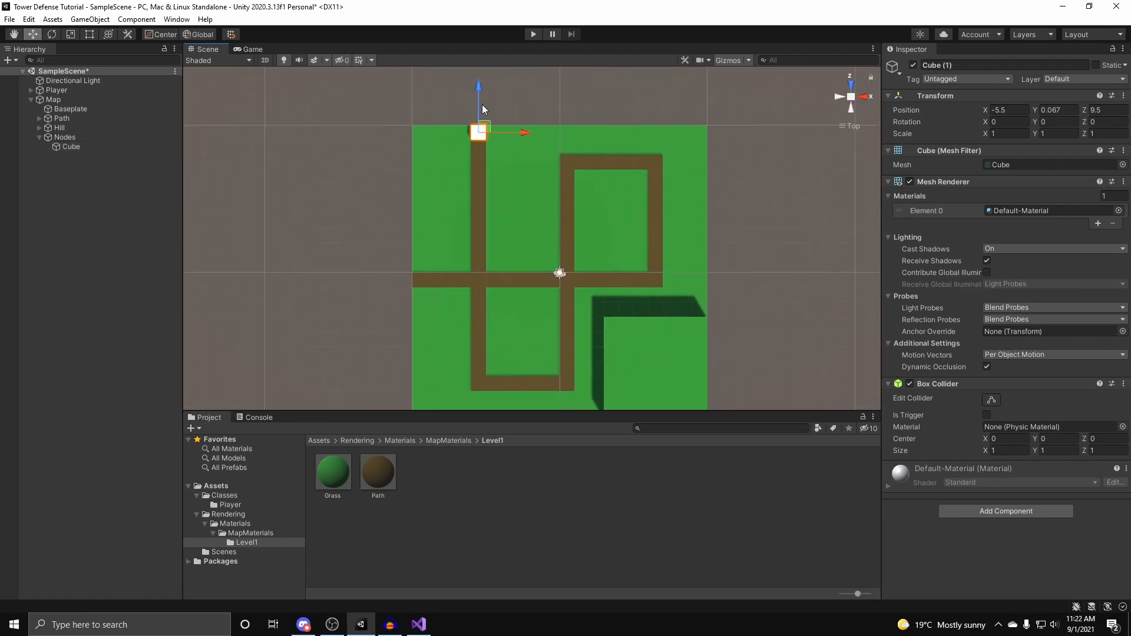
drag(478, 95, 483, 250)
ctrl+drag(482, 338, 481, 345)
middle_drag(553, 353, 452, 286)
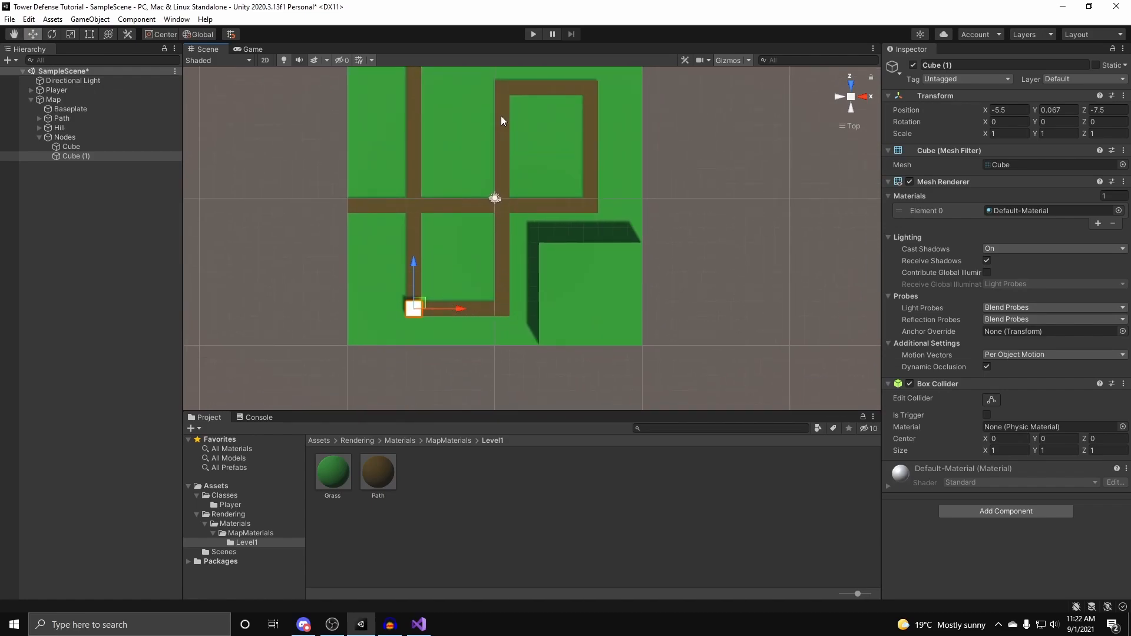
Duplicate the node cube onto the next two path corners, at X 0.5, Z -7.5 and X 0.5, Z 7.5.
middle_drag(496, 253, 493, 257)
key(ctrl+d)
drag(456, 313, 542, 308)
middle_drag(527, 305, 518, 298)
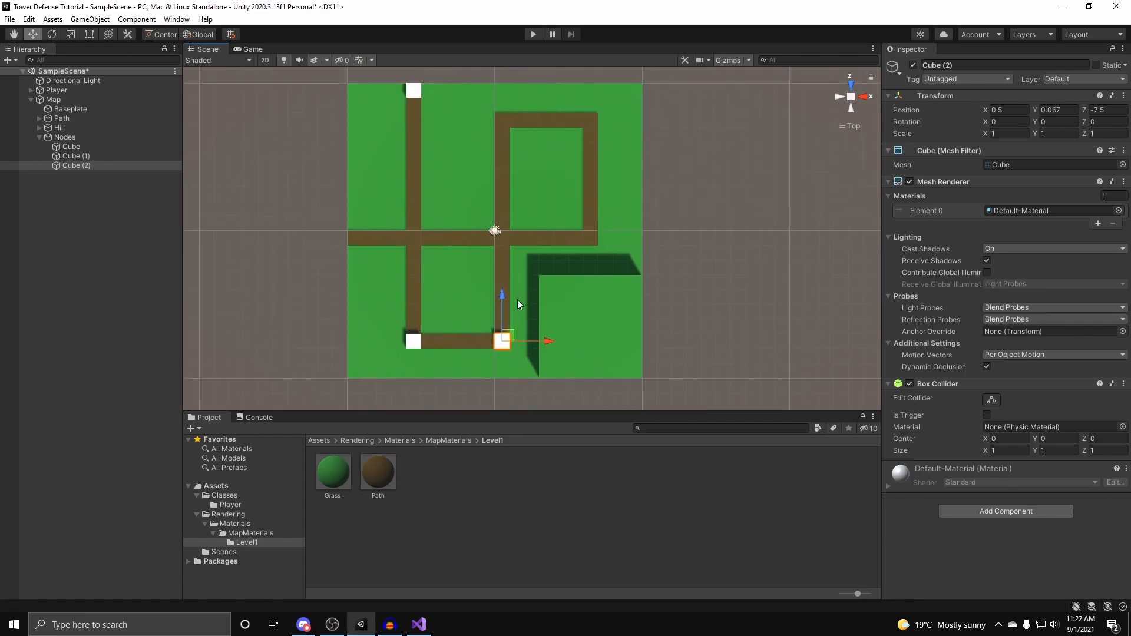
key(ctrl+d)
drag(500, 297, 504, 73)
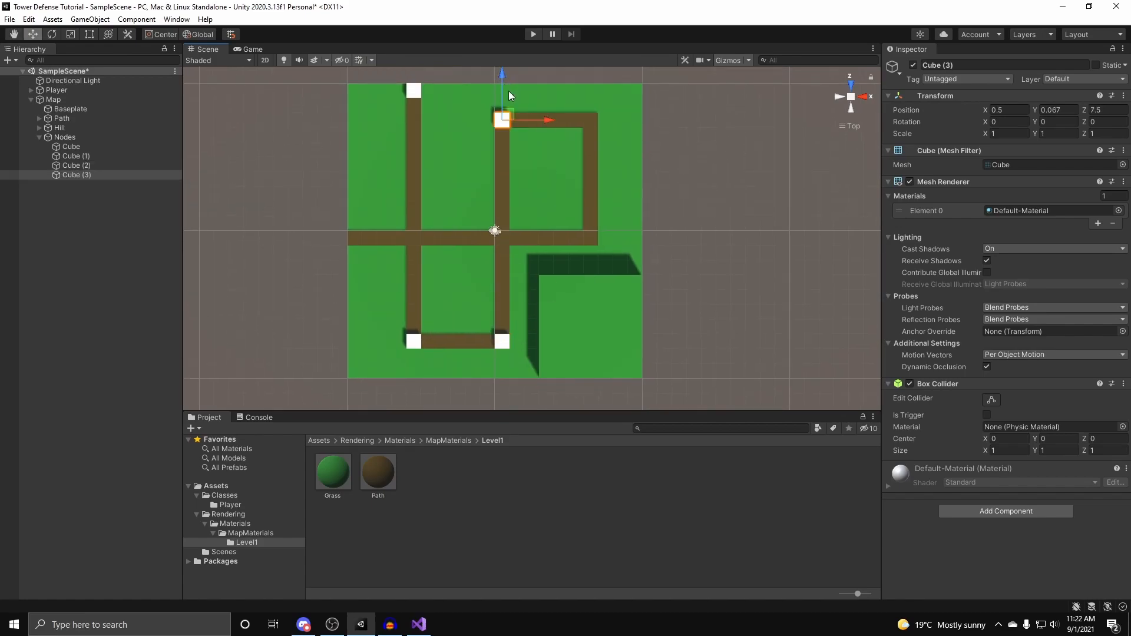
Duplicate the node cube onto the corners at X 6.5, Z 7.5 and X 6.5, Z -0.5, and the path's end at X -9.5, Z -0.5.
key(ctrl+d)
key(ctrl+d)
drag(589, 77, 592, 193)
key(ctrl+d)
drag(642, 235, 400, 237)
click(339, 176)
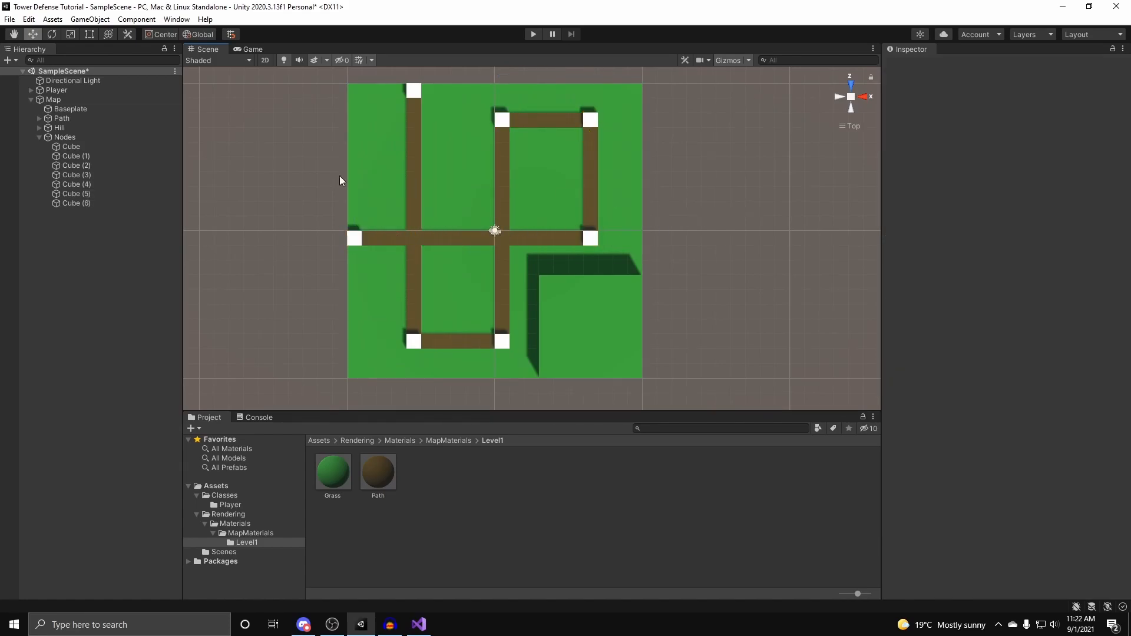
Step through the node cubes in the hierarchy to check that their order follows the path from start to end.
click(98, 147)
key(Down)
key(Down)
key(Down)
key(Down)
key(Down)
key(Down)
key(Up)
key(Up)
key(Up)
key(Up)
key(Up)
key(Up)
key(Down)
key(Down)
key(Down)
key(Down)
key(Down)
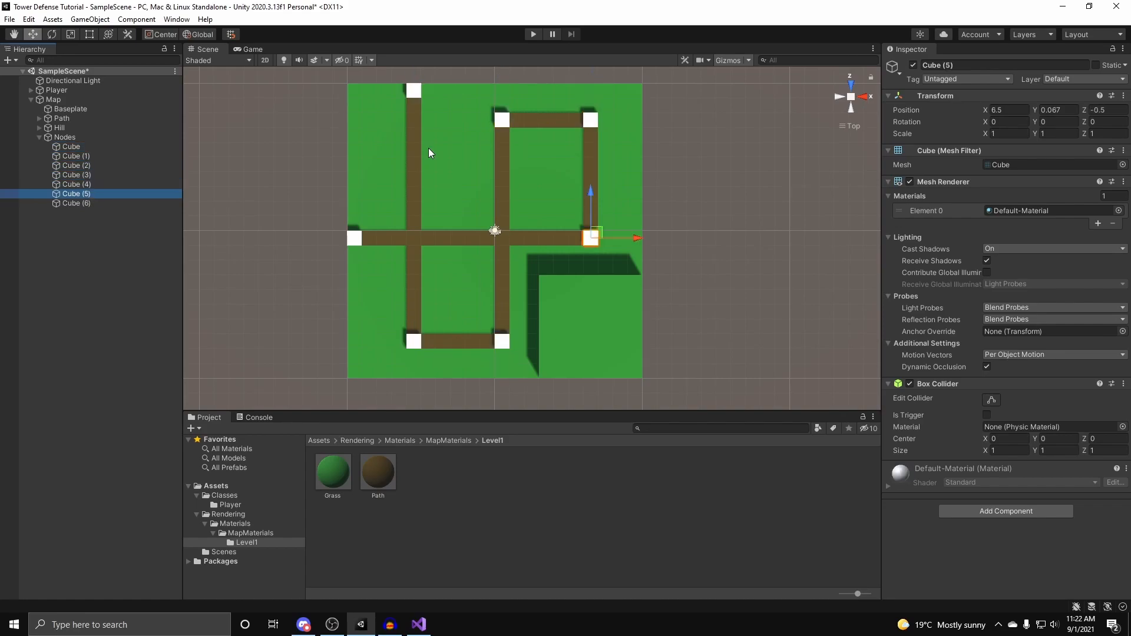
key(Down)
click(69, 148)
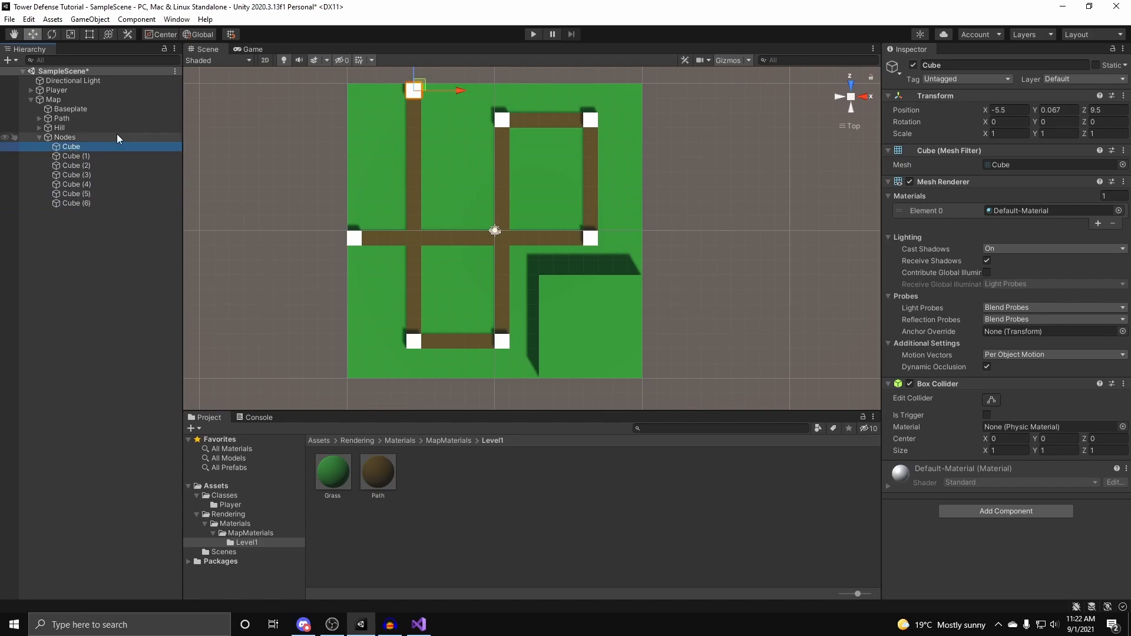
key(Down)
key(Down)
key(Down)
key(Down)
key(Down)
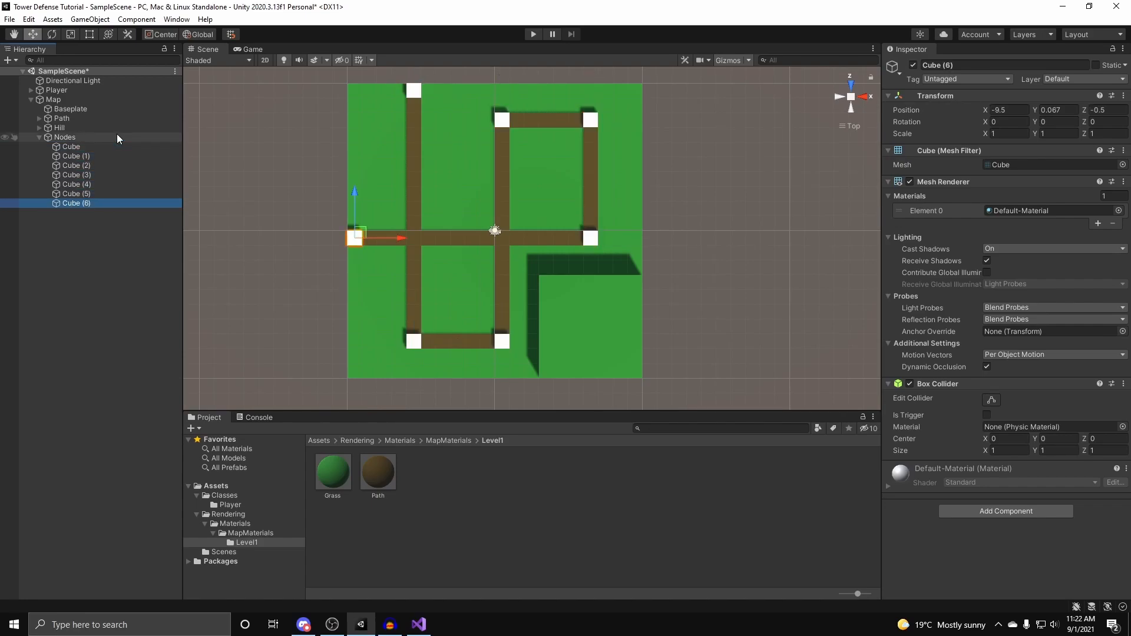
Remove the Box Collider, Mesh Renderer and Mesh Filter components from all seven node cubes together.
click(94, 148)
shift+click(87, 203)
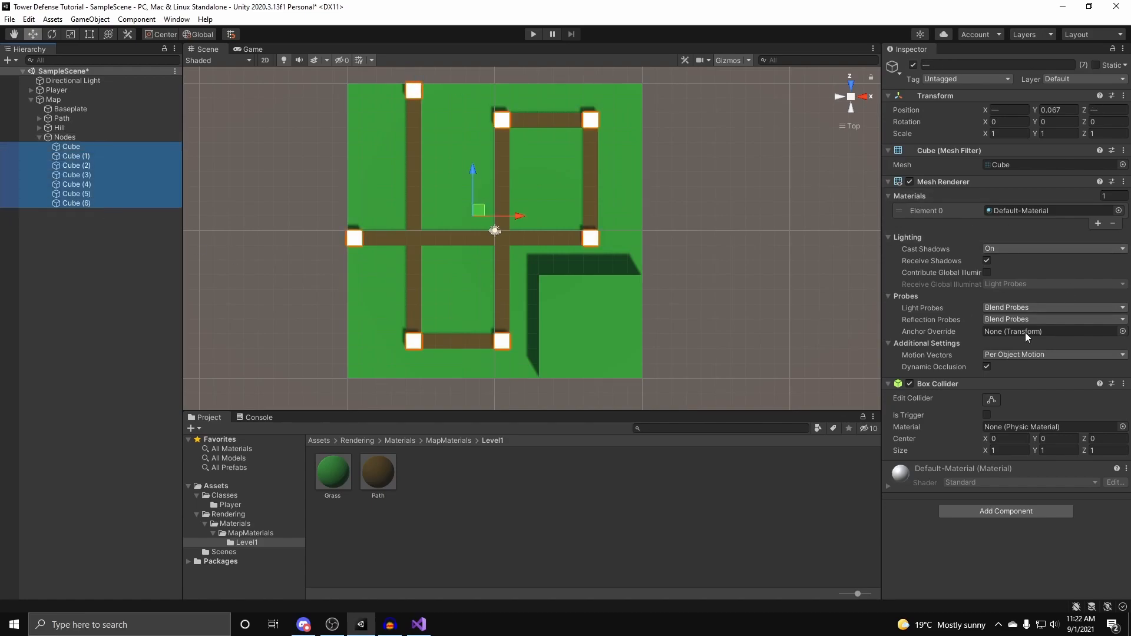
click(1125, 384)
click(1078, 439)
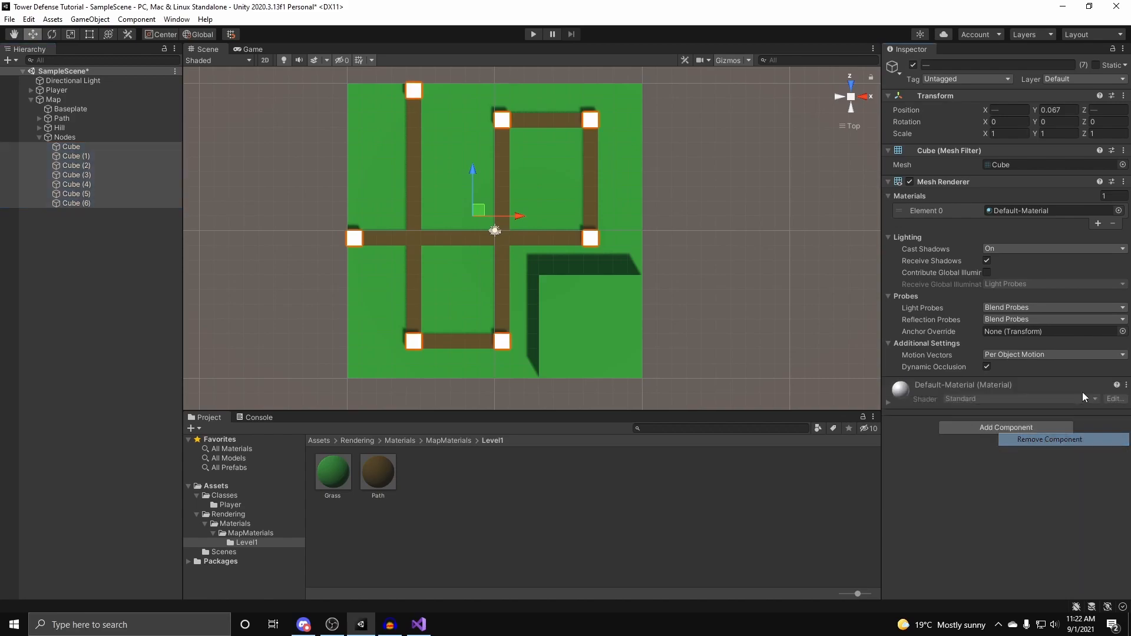
click(1123, 182)
click(1060, 237)
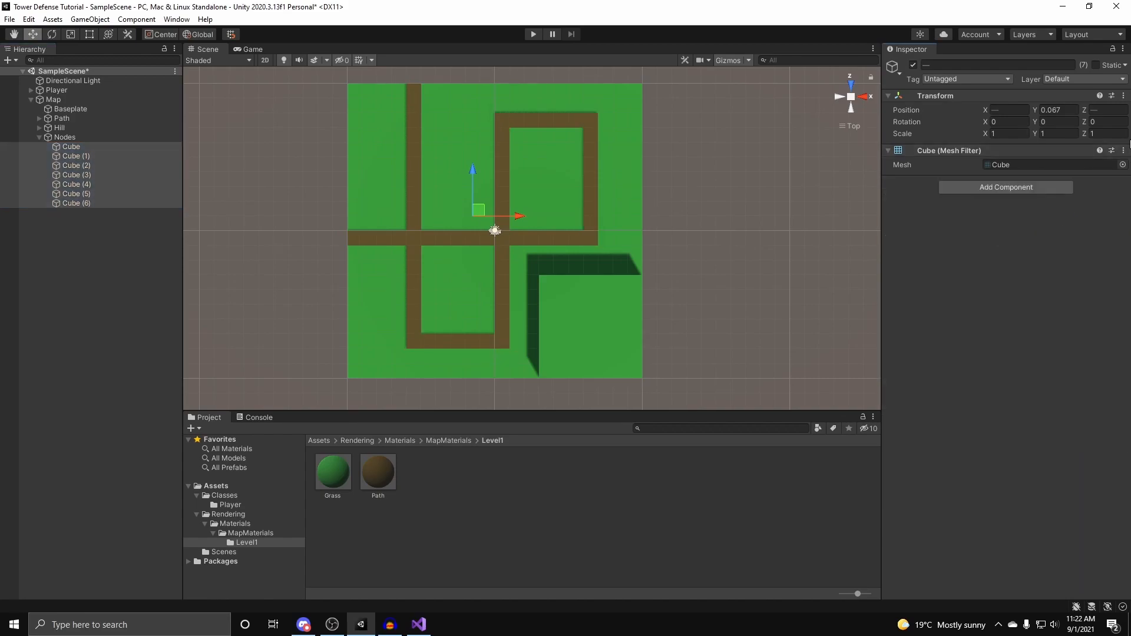
click(1124, 150)
click(1037, 206)
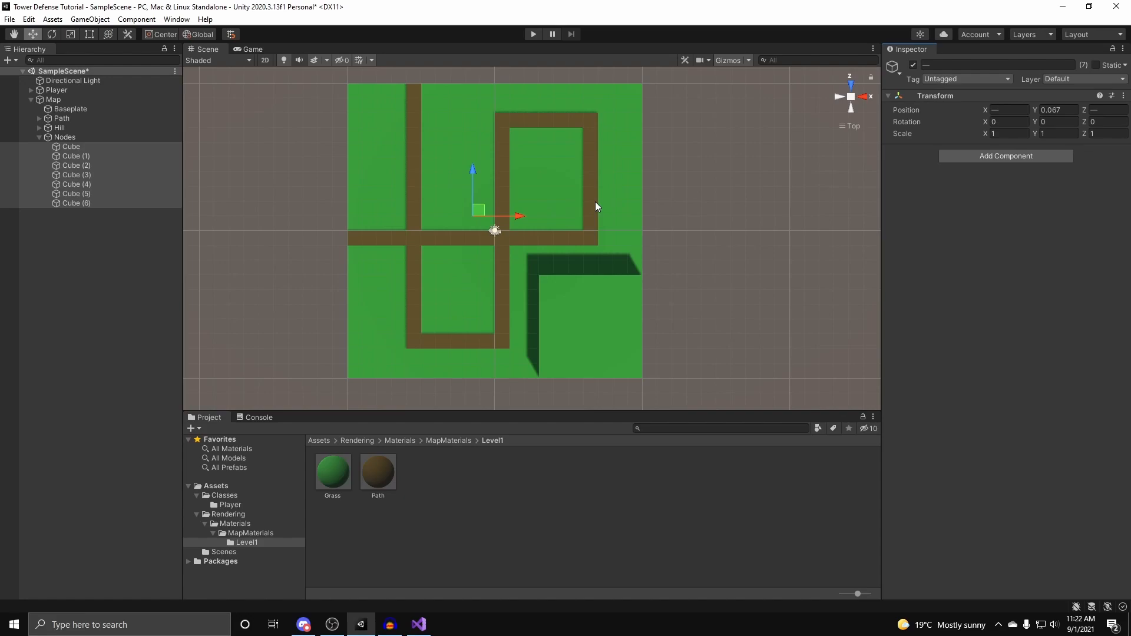
Rename the seven cubes under Nodes as Node and Node (1) through Node (6), keeping their numbering.
click(86, 147)
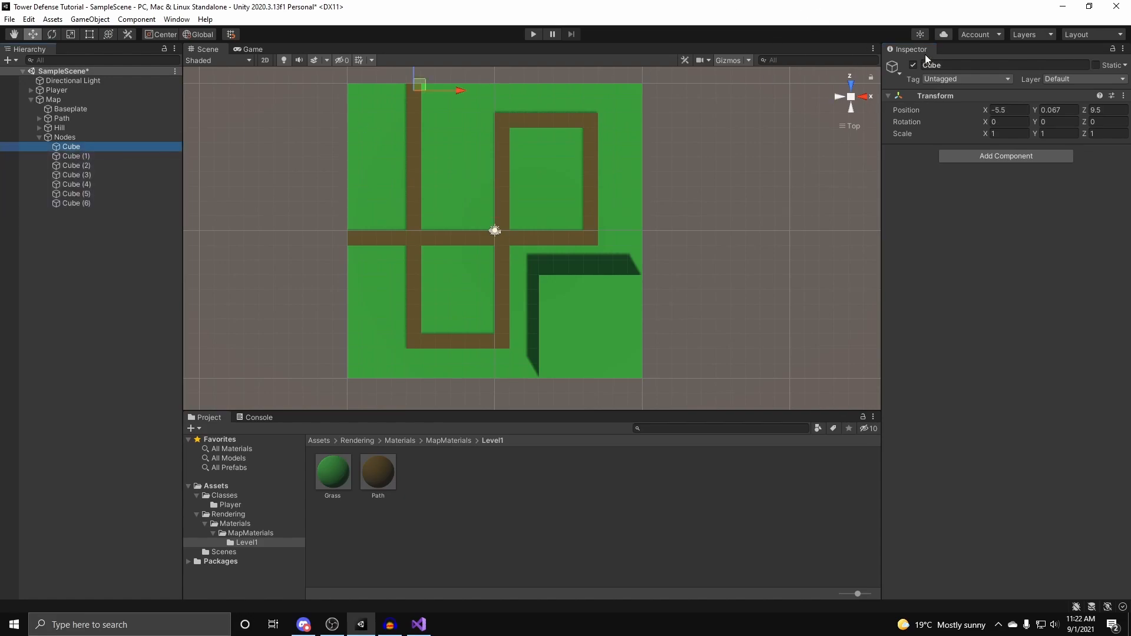
shift+click(88, 204)
click(994, 227)
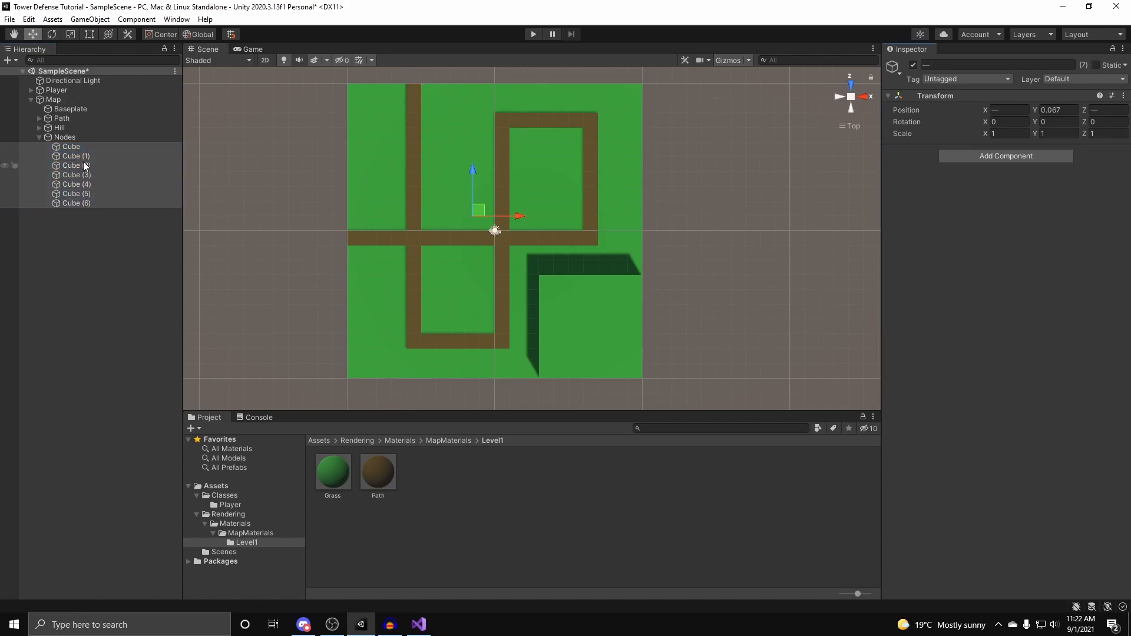
click(71, 147)
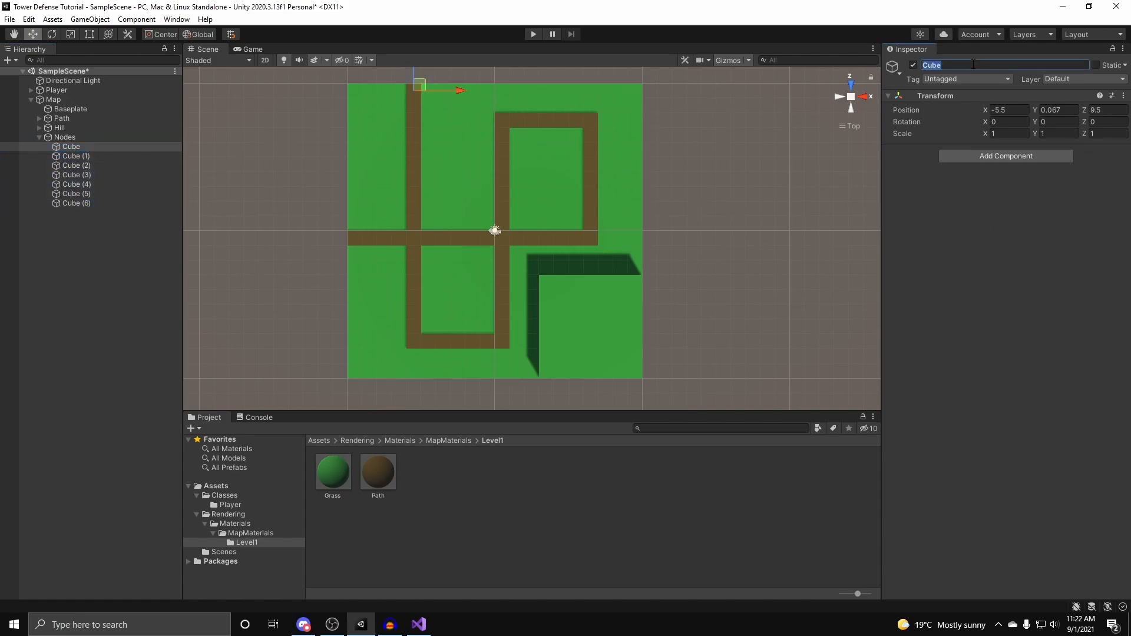
click(99, 156)
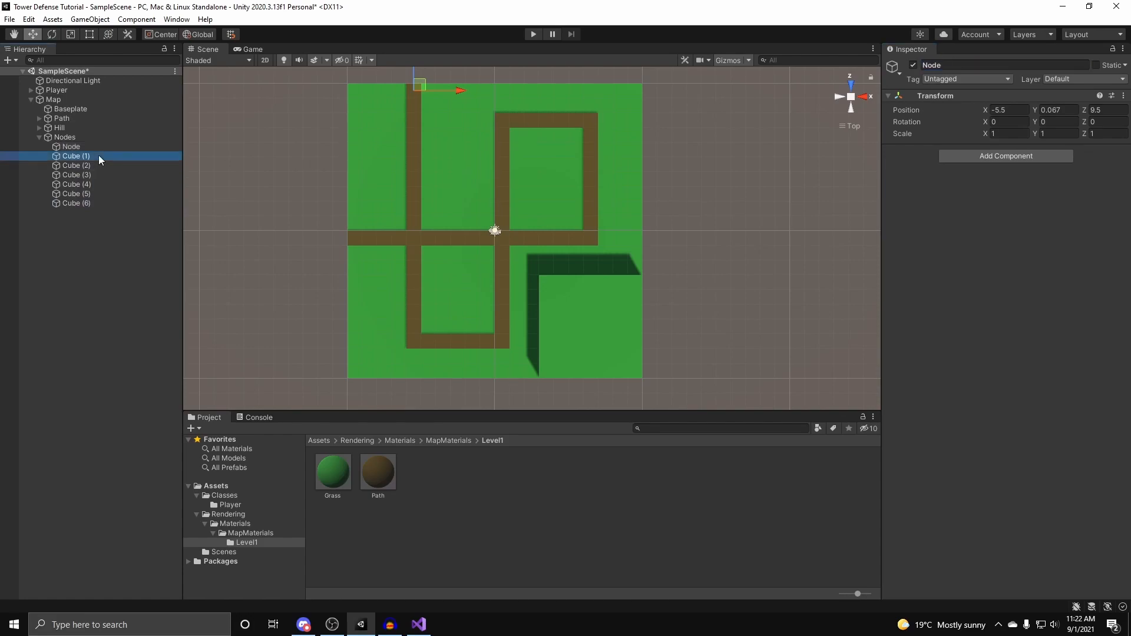
key(BackSpace)
key(BackSpace)
key(BackSpace)
key(BackSpace)
text(Node)
key(Return)
click(76, 166)
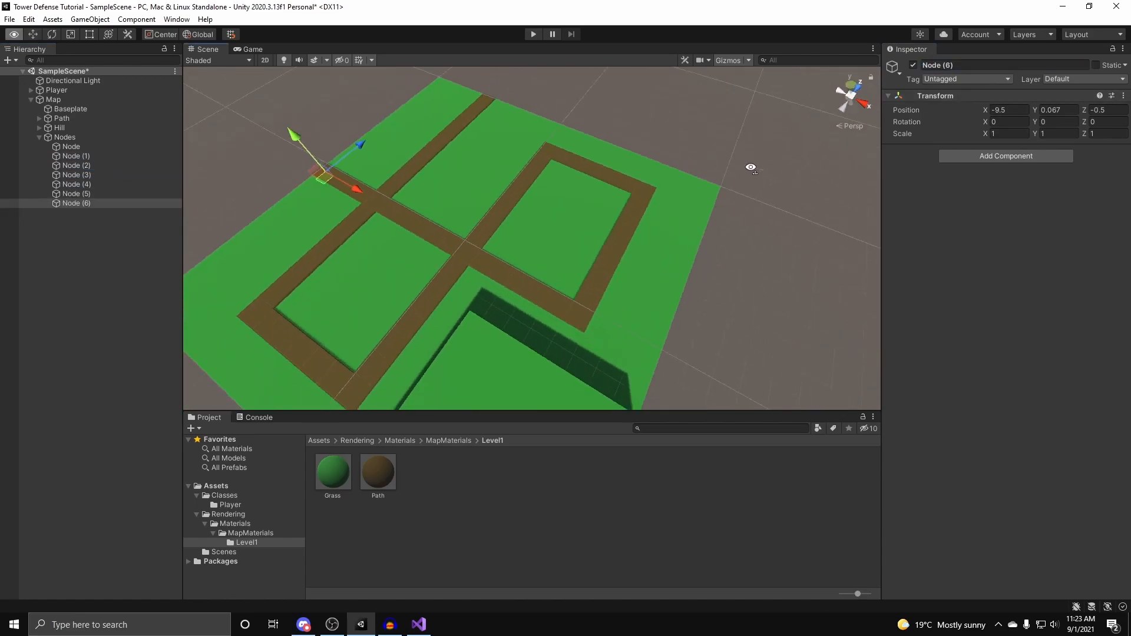
right_drag(747, 167, 334, 157)
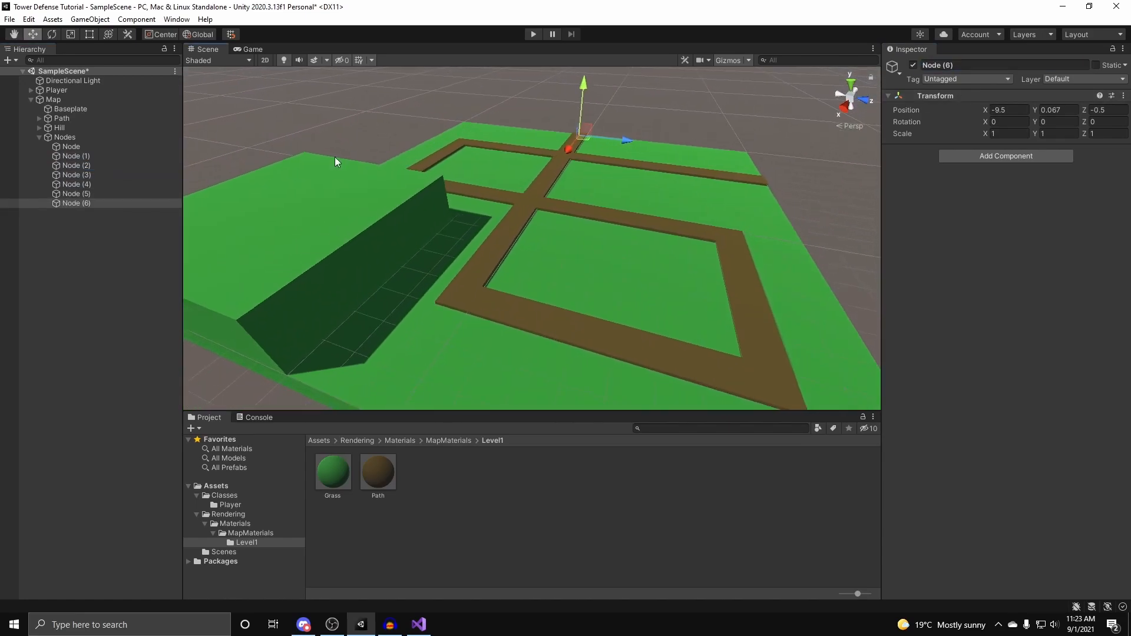
Tag the cube that forms the hill as CanPlace.
click(87, 137)
right_drag(606, 179, 554, 213)
click(437, 183)
click(628, 169)
click(462, 278)
right_drag(462, 278, 906, 112)
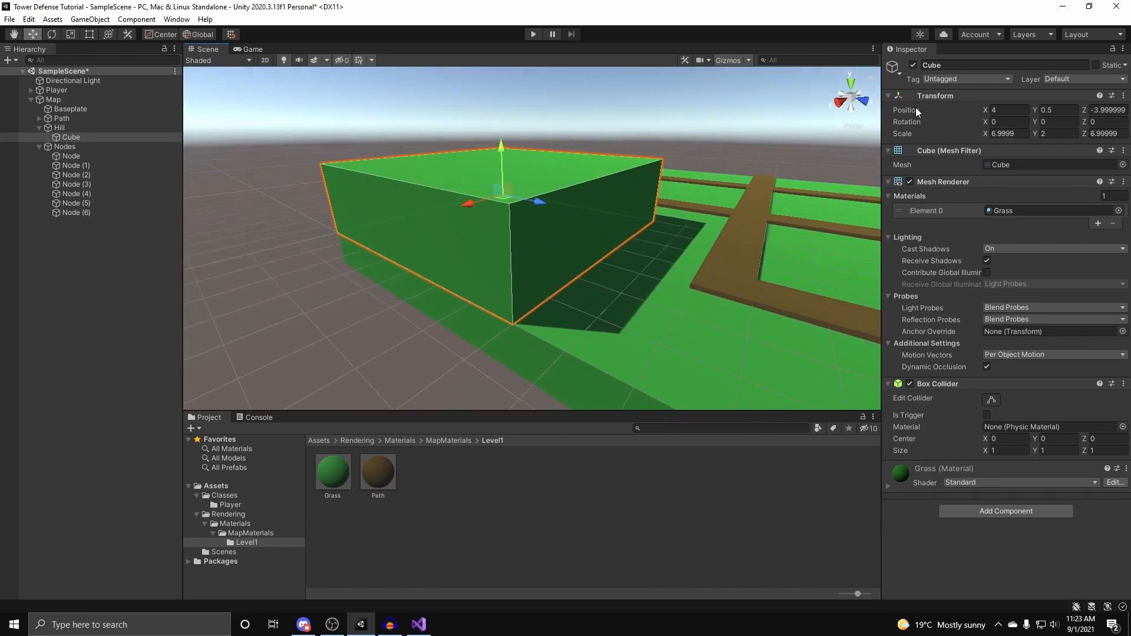
click(958, 78)
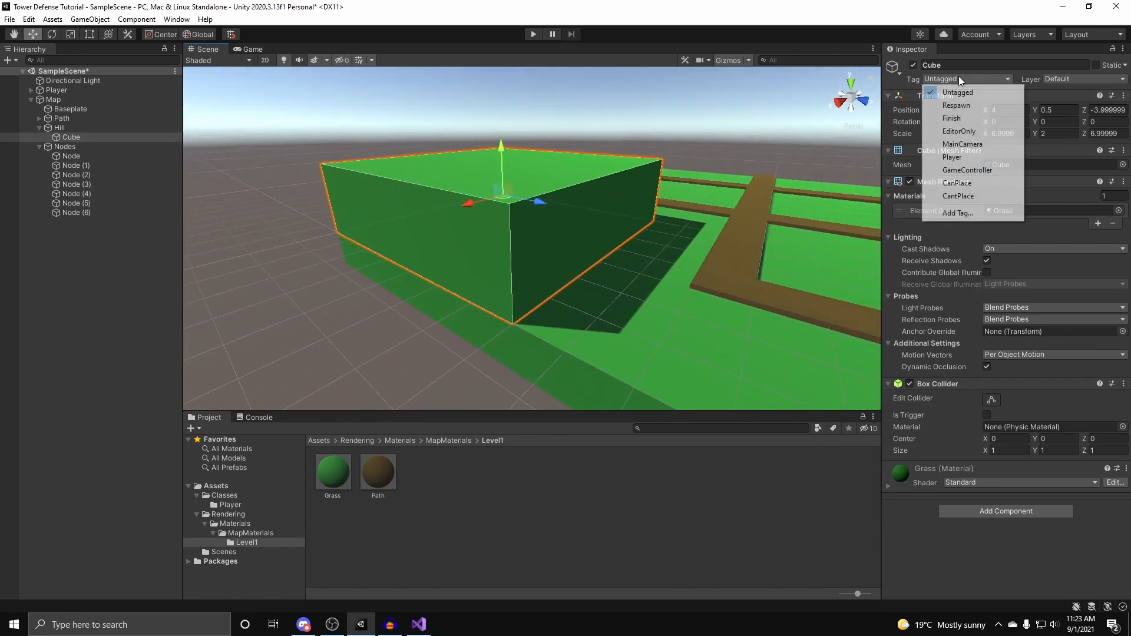
click(976, 183)
right_drag(712, 189, 602, 236)
right_drag(484, 302, 2, 162)
click(683, 147)
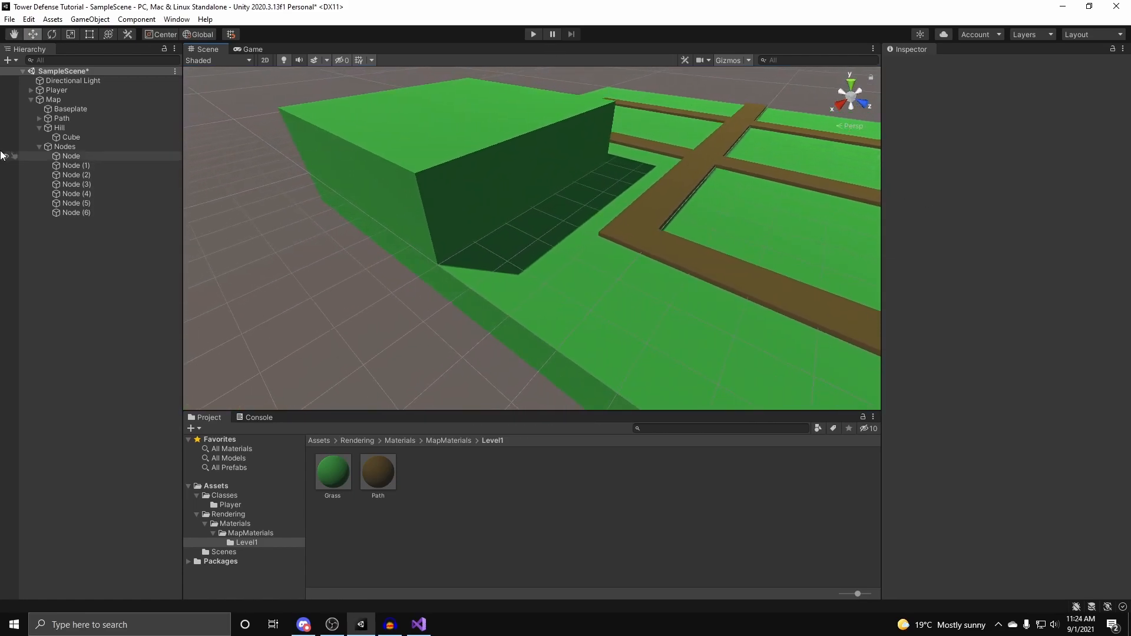
Collapse the Hill and Nodes groups and add an empty child object named Borders under Map.
click(38, 146)
click(39, 127)
click(47, 100)
right_click(47, 100)
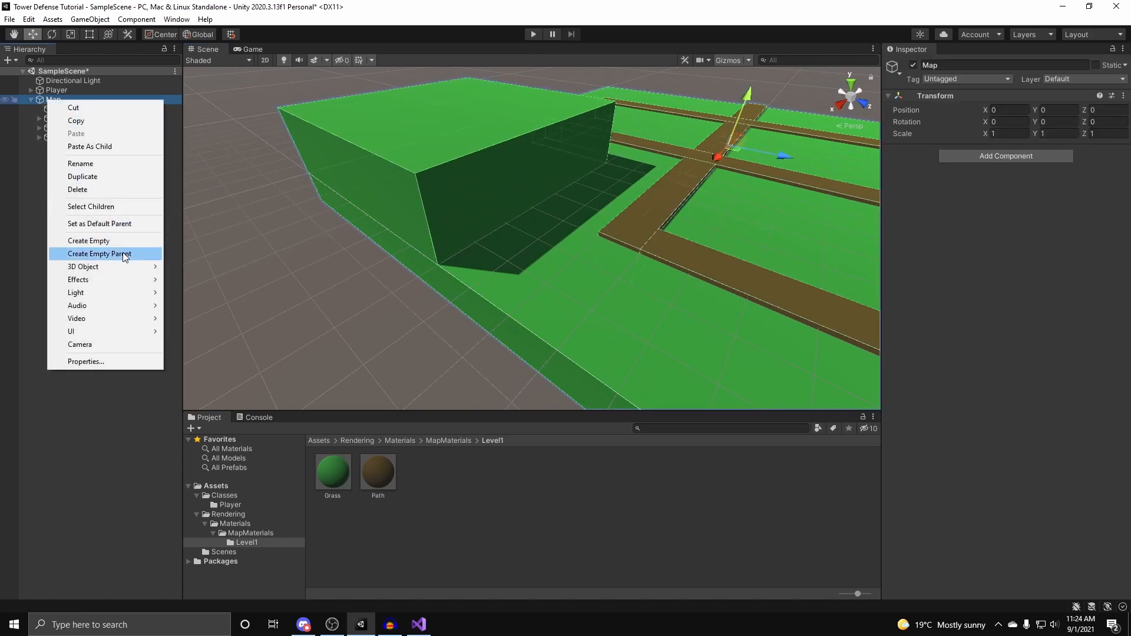
click(88, 240)
text(Borders)
key(Return)
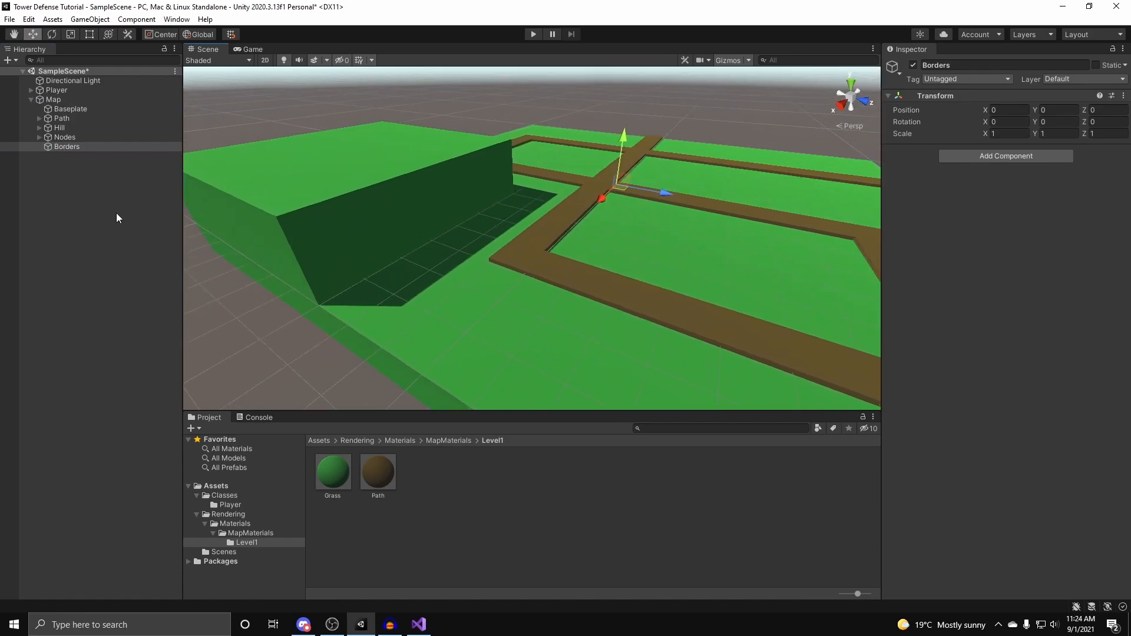
Create a material named Stone in the Level1 materials folder.
click(420, 479)
right_click(451, 459)
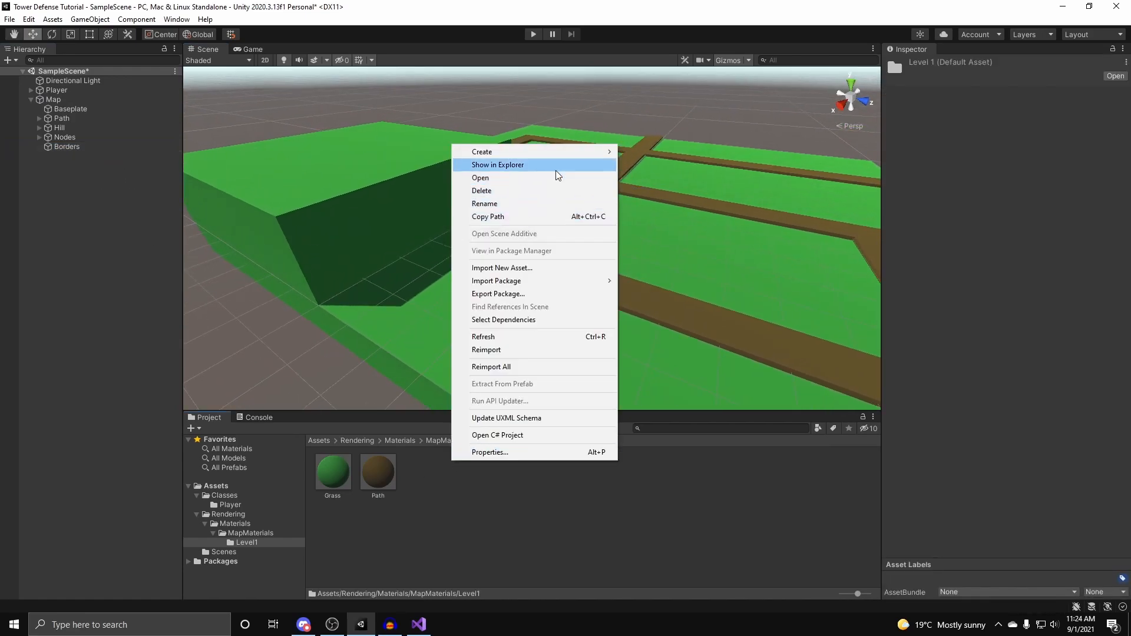
click(305, 534)
right_click(447, 472)
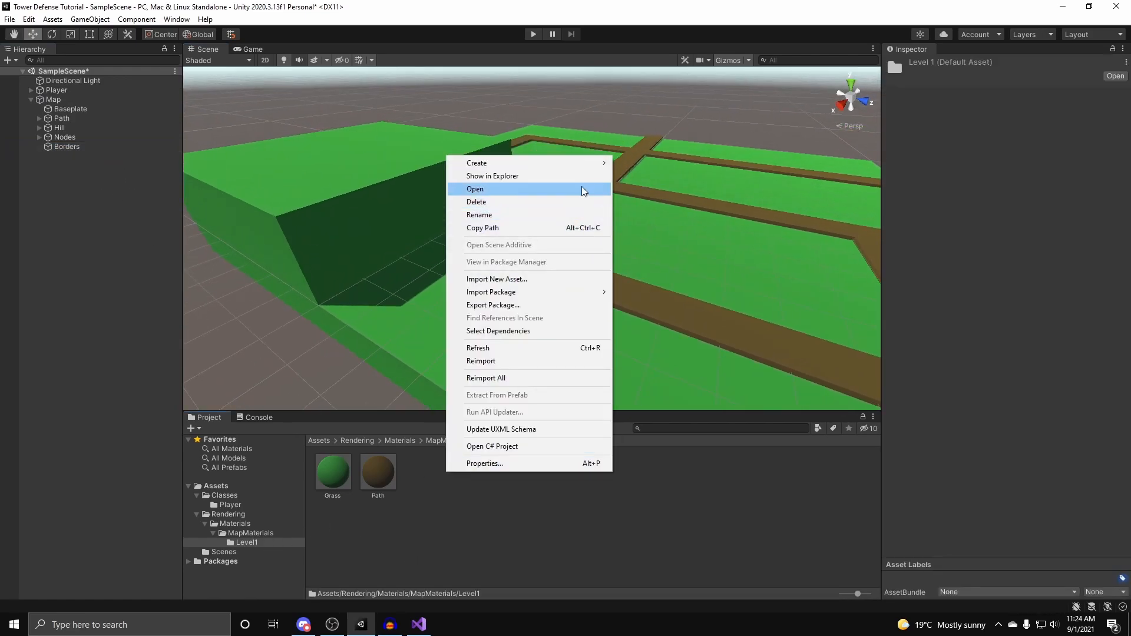
mouse_move(589, 165)
click(671, 369)
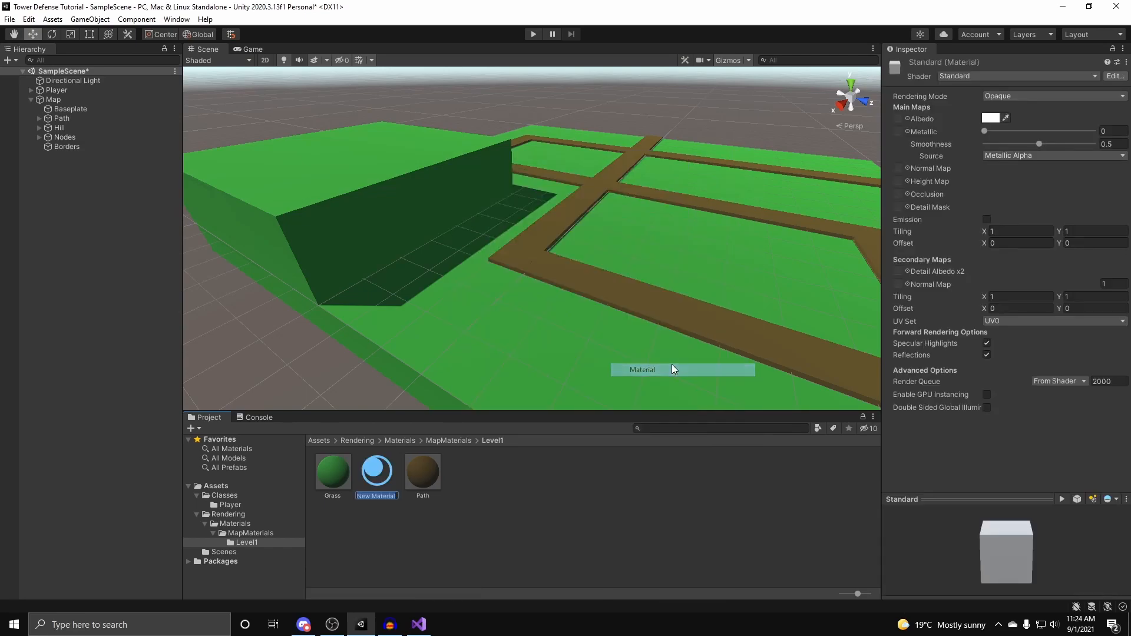
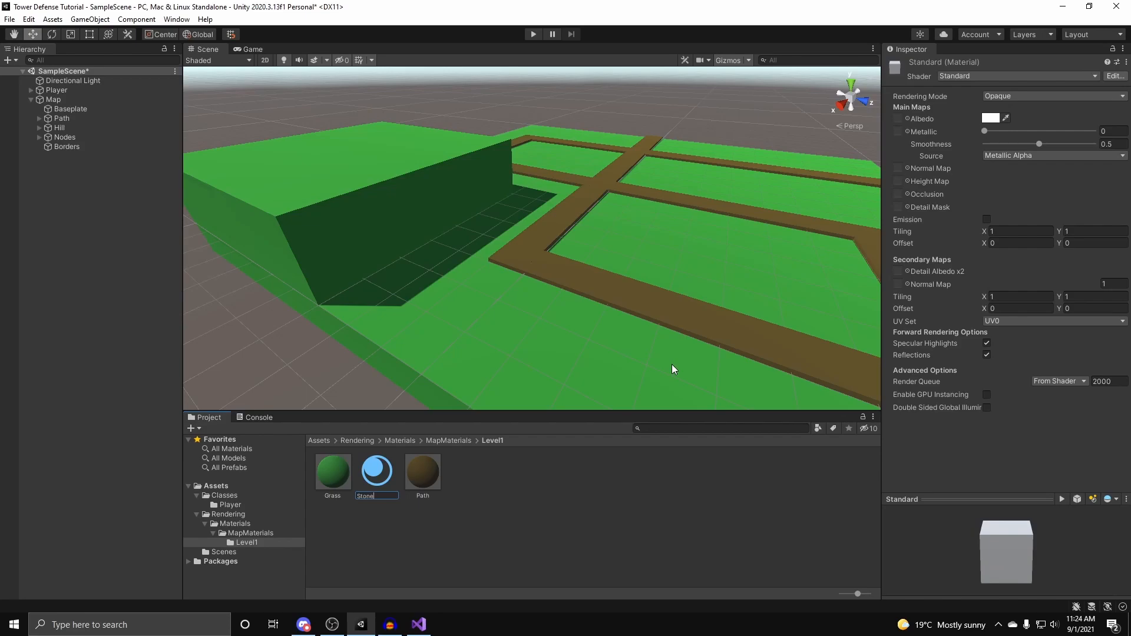
text(Stone)
key(Return)
Give the Stone material a grey albedo, with reflections off and smoothness at zero.
click(986, 118)
mouse_move(1041, 214)
mouse_down()
mouse_move(1021, 198)
mouse_move(1019, 211)
mouse_up()
click(1114, 109)
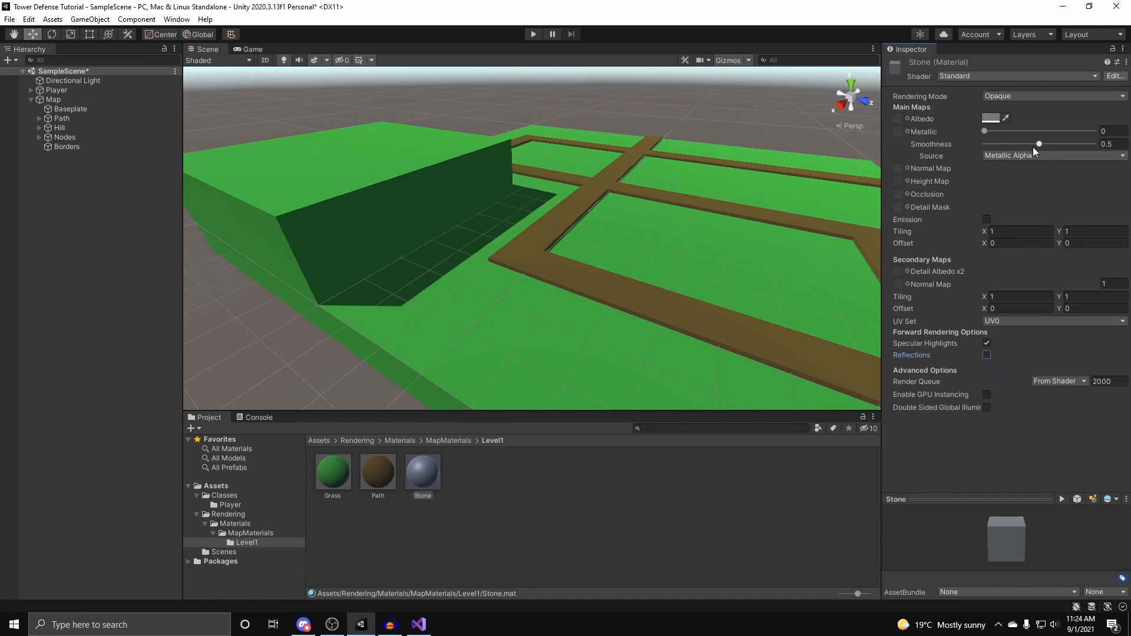
drag(1038, 145, 972, 153)
Add a cube under Borders and scale it into a long bar matching the map's 20-unit edge.
right_drag(850, 168, 613, 224)
click(49, 146)
right_click(49, 146)
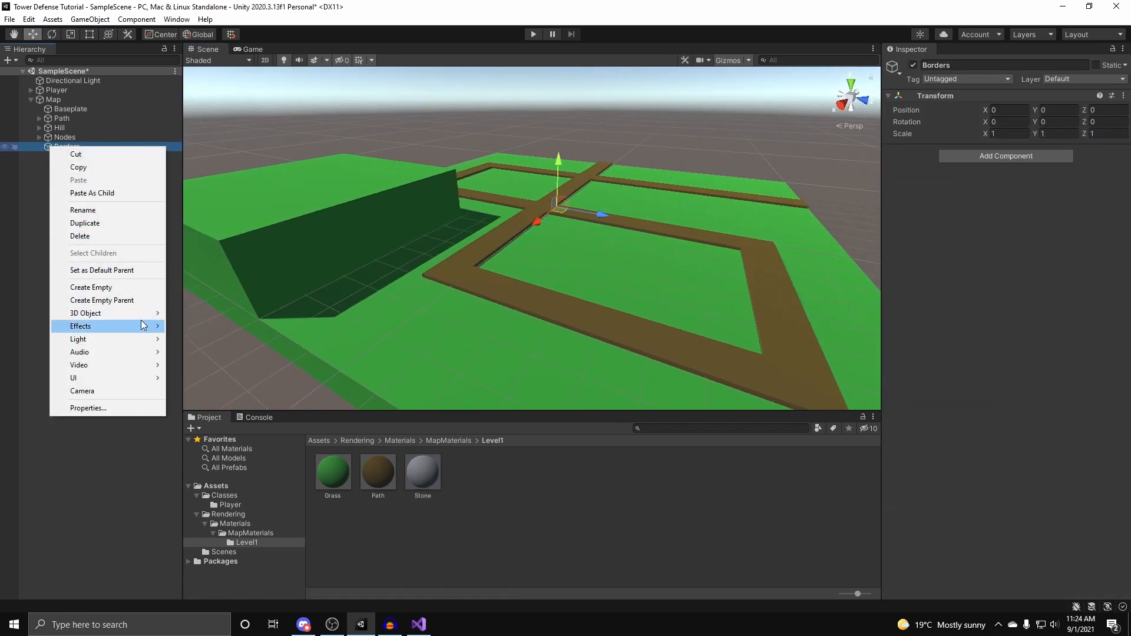
mouse_move(145, 317)
click(196, 316)
right_drag(581, 235, 693, 238)
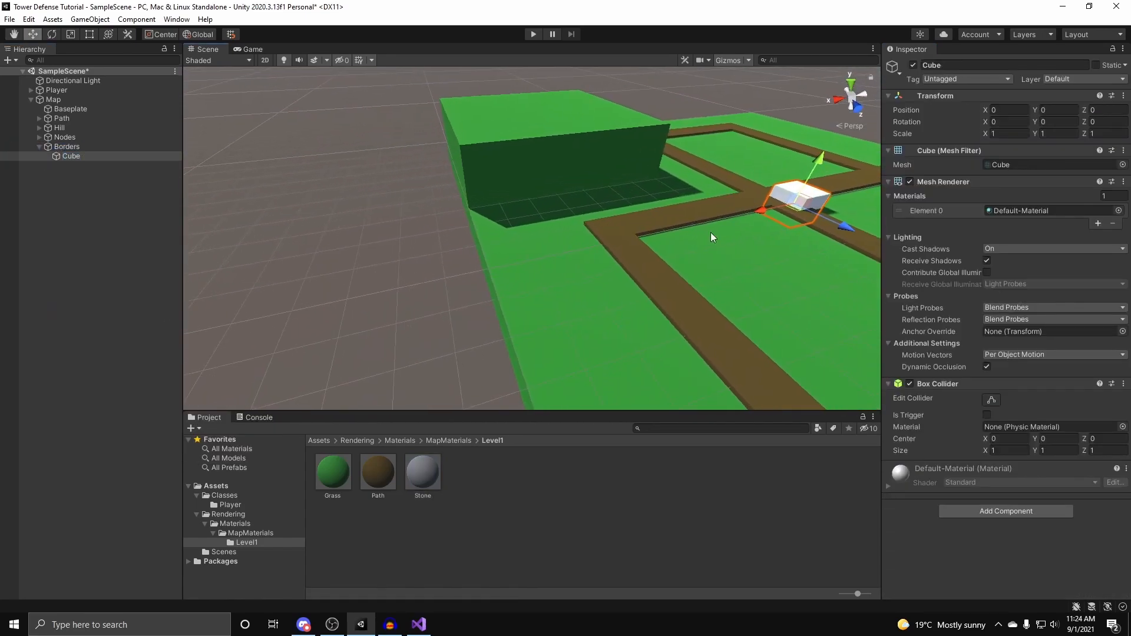
ctrl+drag(761, 211, 705, 265)
click(70, 35)
scroll(705, 265, down, 4)
ctrl+drag(500, 275, 279, 252)
right_drag(279, 253, 449, 240)
ctrl+drag(448, 240, 475, 149)
right_drag(475, 150, 305, 89)
Align the bar with the map's edge at X 10.5 and stretch it to a height of 3.75.
click(35, 34)
right_drag(447, 118, 471, 161)
drag(484, 168, 482, 135)
drag(434, 178, 423, 179)
right_drag(457, 178, 443, 101)
click(86, 36)
drag(488, 226, 489, 279)
right_drag(499, 275, 442, 362)
Apply the Stone material to the border cube and rename it Wall.
drag(432, 487, 1005, 209)
right_drag(424, 209, 555, 230)
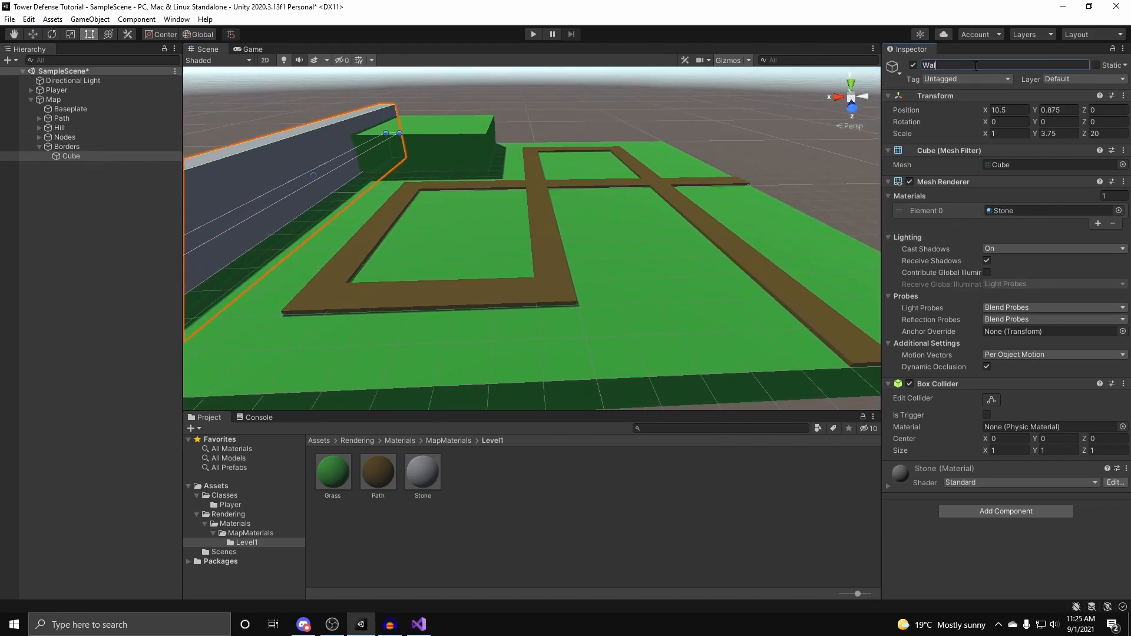
Duplicate the wall and place the copy on the opposite map edge at X -10.5.
right_drag(557, 177, 390, 162)
key(ctrl+d)
drag(306, 142, 620, 175)
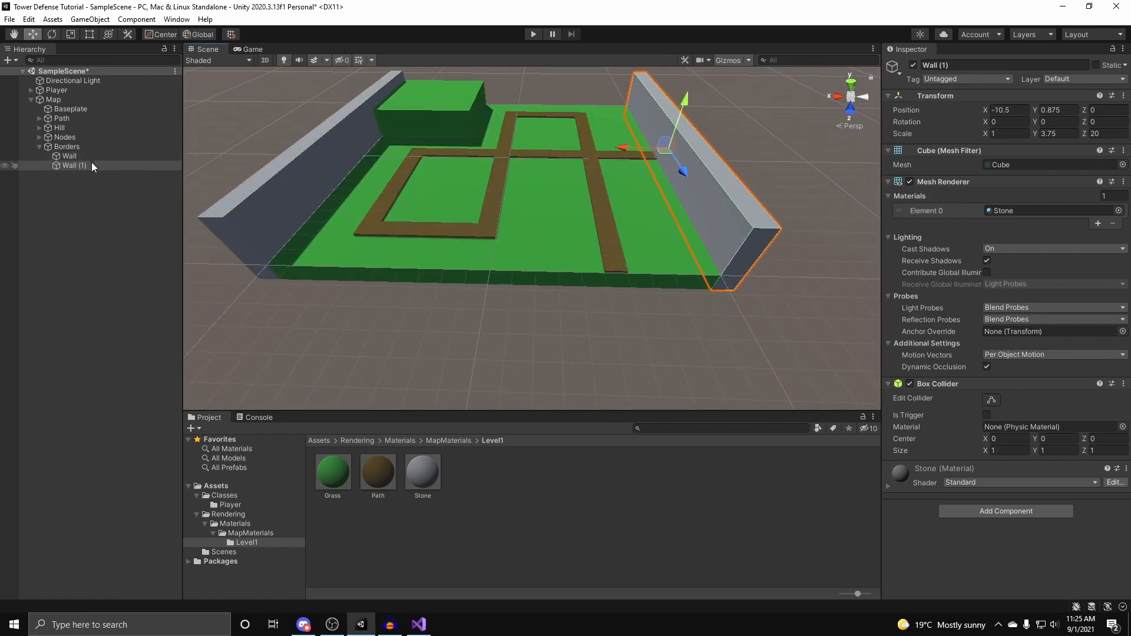
Shorten the wall at X -10.5 so that it ends at one side of the path's end.
right_drag(511, 170, 271, 83)
key(t)
drag(681, 247, 330, 247)
right_drag(330, 248, 411, 287)
drag(381, 290, 379, 290)
right_drag(495, 293, 513, 263)
Duplicate the shortened wall and move the copy along the edge to the other side of the path.
key(s)
key(ctrl+d)
click(32, 36)
right_drag(533, 206, 518, 230)
key(s)
drag(288, 211, 619, 250)
Resize the copied wall segment so that only a path-wide opening remains between the two segments.
right_drag(620, 250, 677, 194)
key(w)
key(d)
click(89, 36)
key(d)
key(w)
mouse_move(854, 265)
right_down()
mouse_move(831, 267)
mouse_move(842, 271)
right_up()
drag(559, 259, 478, 259)
right_drag(479, 259, 519, 245)
key(a)
Duplicate a wall segment and shrink it to a 1 x 1 x 1.5 block below the opening, at Y -0.5, Z -0.5.
right_click(108, 175)
click(152, 251)
right_drag(421, 159, 560, 157)
key(s)
drag(560, 157, 545, 270)
drag(396, 328, 292, 339)
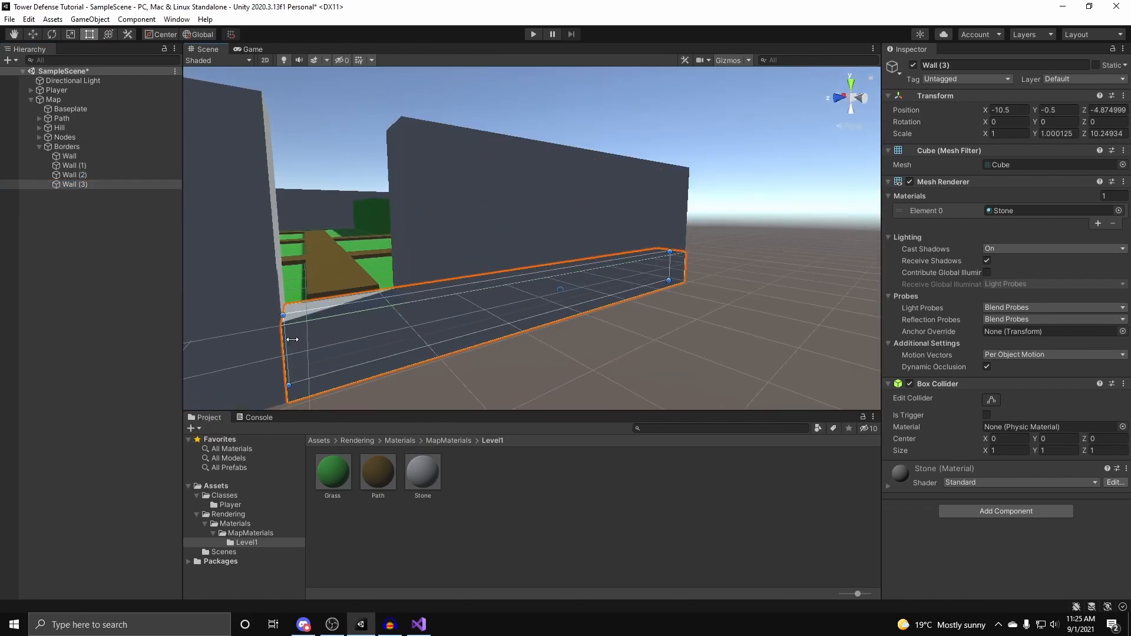
right_drag(400, 312, 245, 134)
key(w)
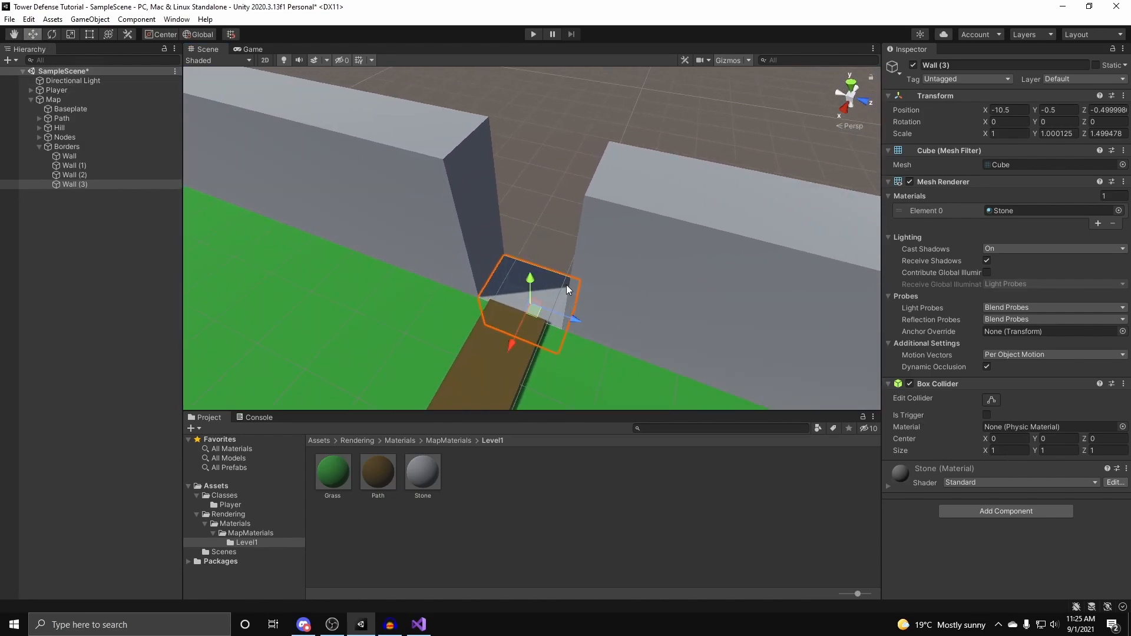
Raise the small block to Y 2.25 above the opening and place a duplicate of it below the opening.
drag(529, 278, 521, 151)
right_drag(522, 150, 549, 152)
key(w)
key(s)
key(ctrl+d)
ctrl+drag(518, 110, 526, 281)
right_drag(525, 282, 1008, 202)
key(d)
Rename the block above the path opening as Wall.
click(80, 175)
click(85, 183)
click(85, 177)
click(85, 183)
key(f)
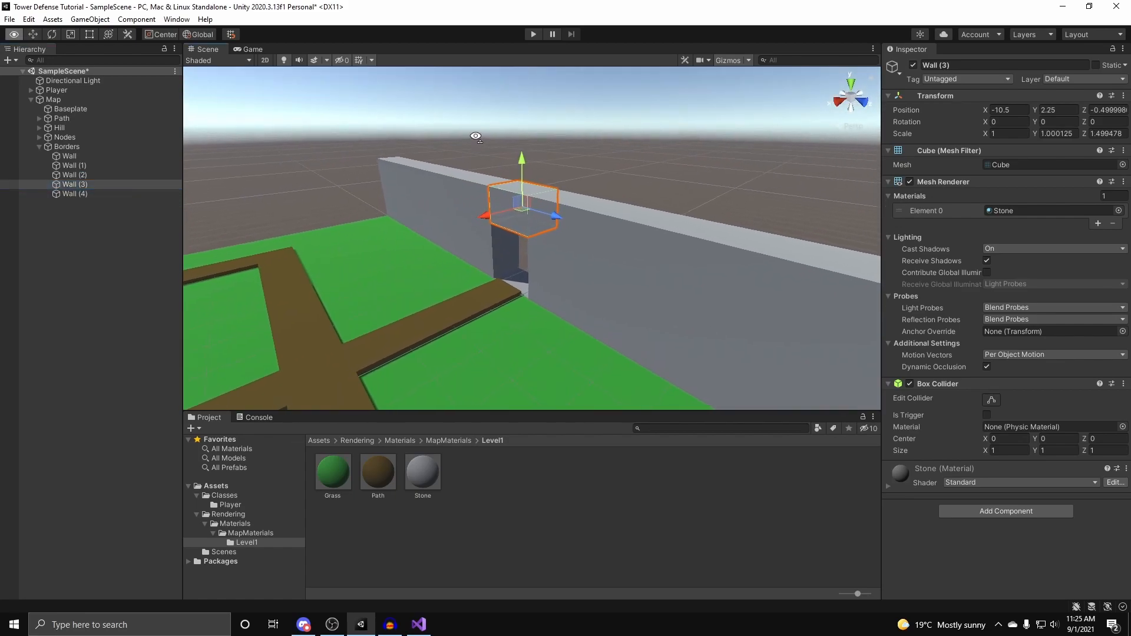
click(1019, 65)
text(Wall)
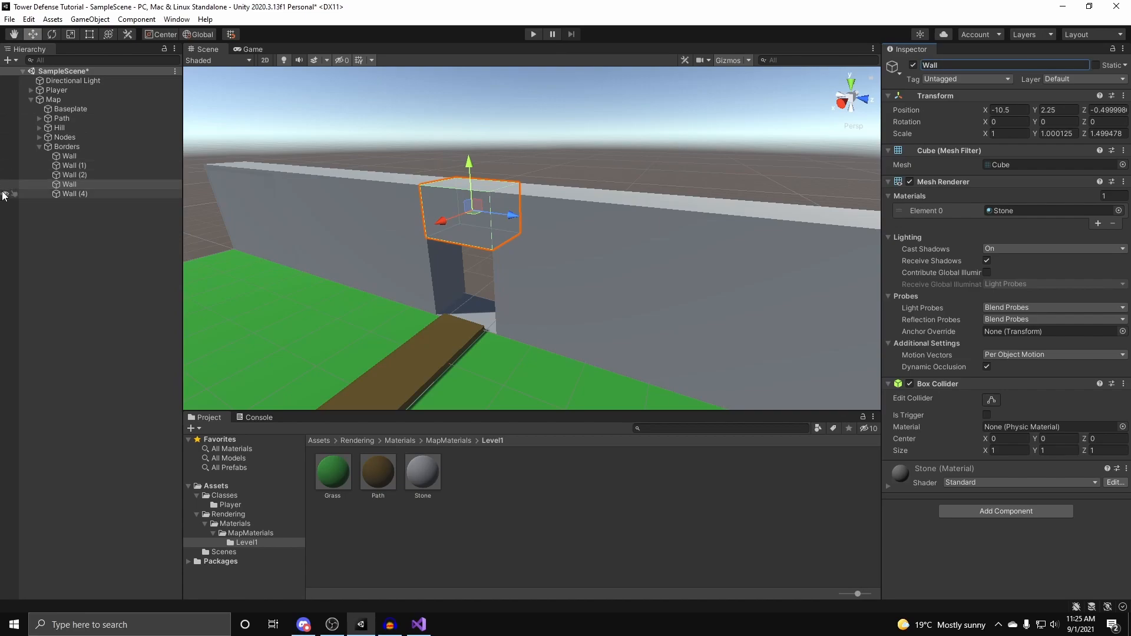
Nest Wall (1), Wall (2) and Wall (4) under the renamed Wall block and collapse the group.
click(76, 174)
ctrl+click(88, 195)
ctrl+click(75, 166)
drag(80, 179, 79, 185)
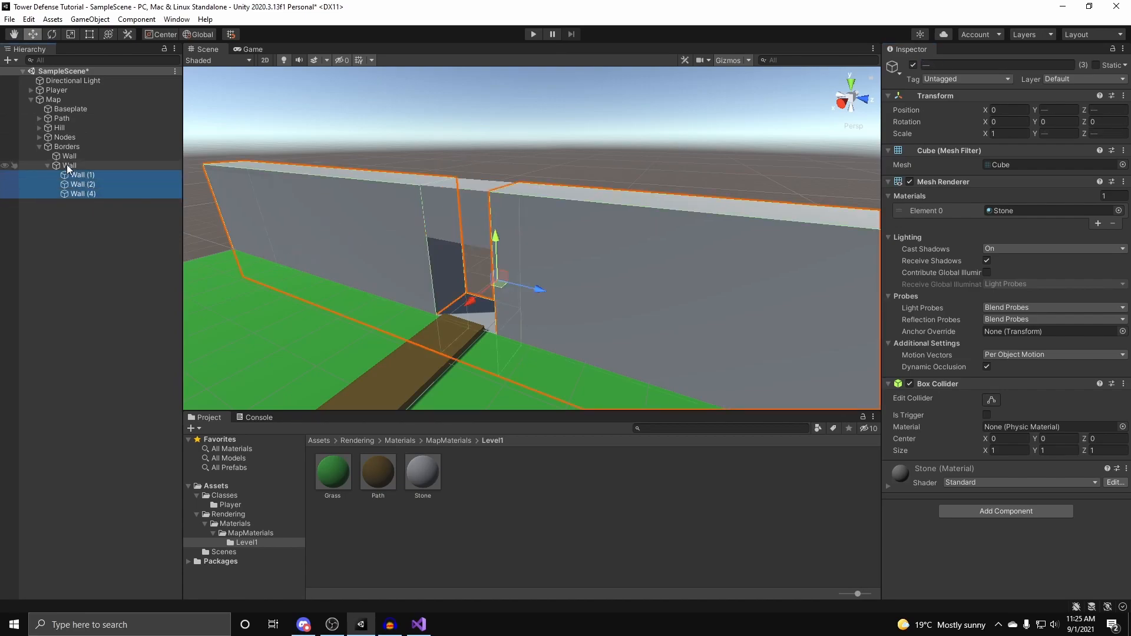
click(66, 165)
click(47, 165)
Duplicate the solid wall at X 10.5 and rotate the copy 90 degrees about Y.
alt+drag(582, 172, 193, 182)
right_drag(480, 192, 483, 158)
key(s)
click(316, 173)
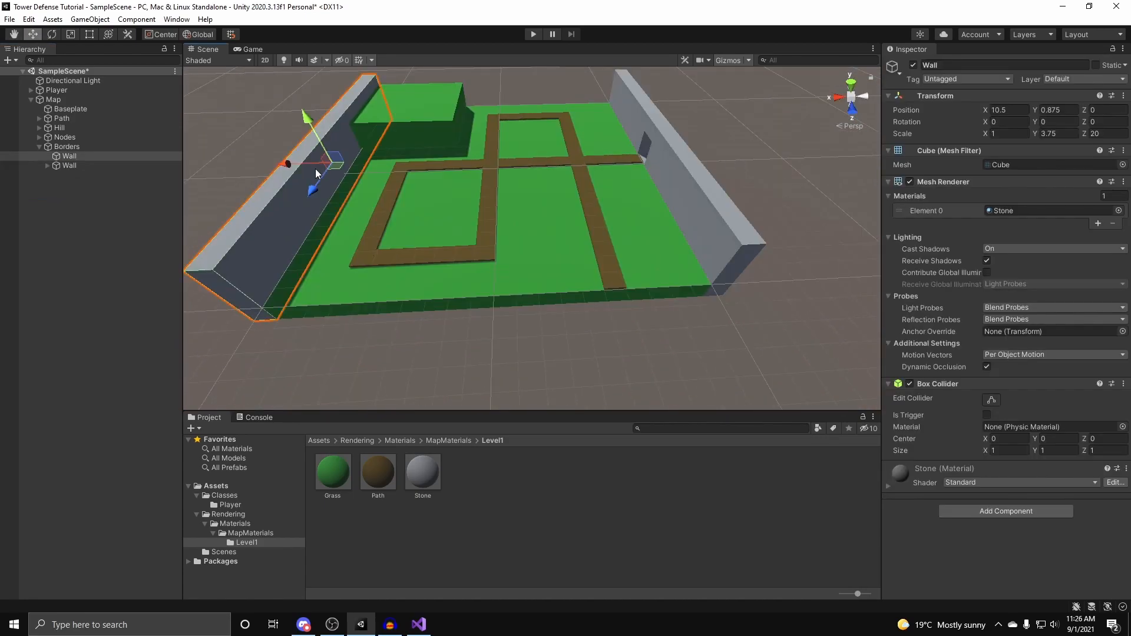
key(ctrl+d)
click(55, 34)
drag(341, 181, 182, 197)
key(w)
Move the rotated wall onto the map's edge at X 0, Z -10.5.
drag(306, 158, 518, 198)
right_drag(552, 200, 528, 156)
drag(528, 156, 518, 164)
right_drag(518, 164, 622, 205)
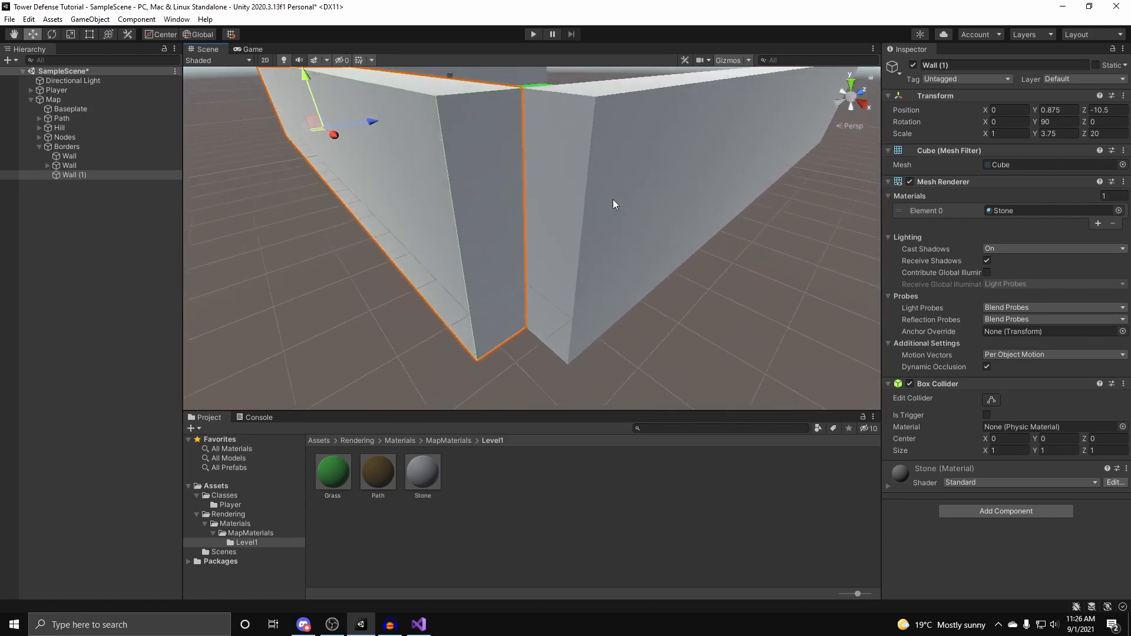
Extend the Z -10.5 wall at both ends so it covers the corners with the side walls.
drag(345, 139, 345, 139)
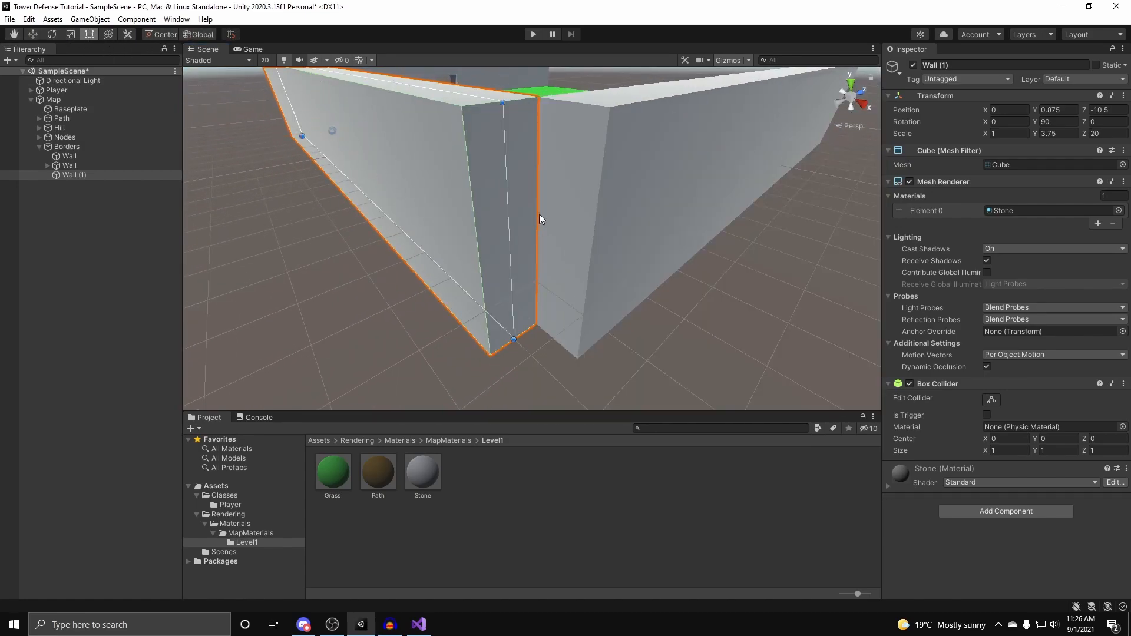
drag(508, 205, 574, 231)
right_drag(575, 232, 482, 214)
key(w)
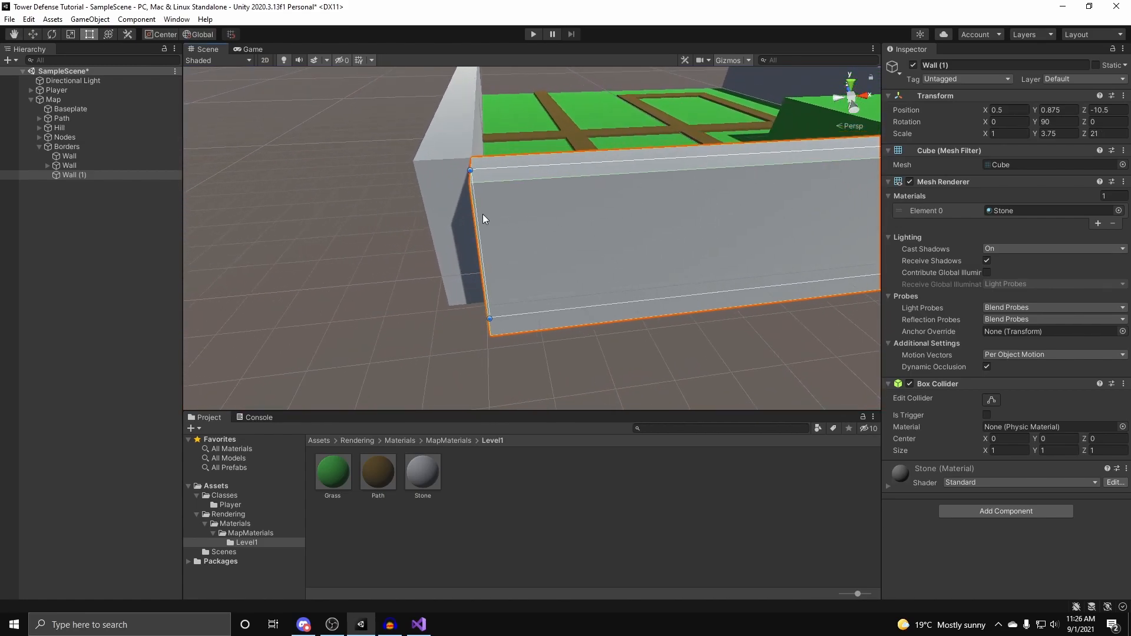
drag(473, 226, 407, 232)
Raise the small block at the Z 10.5 wall's path opening to Y 2.25.
right_drag(406, 232, 787, 242)
click(638, 187)
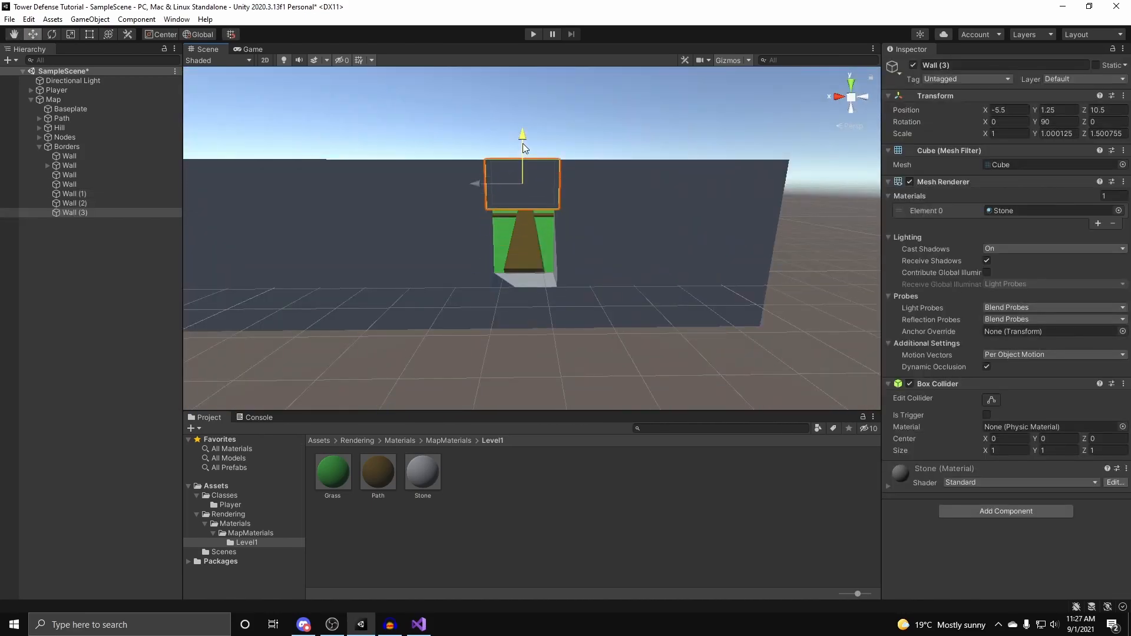
right_drag(592, 171, 115, 203)
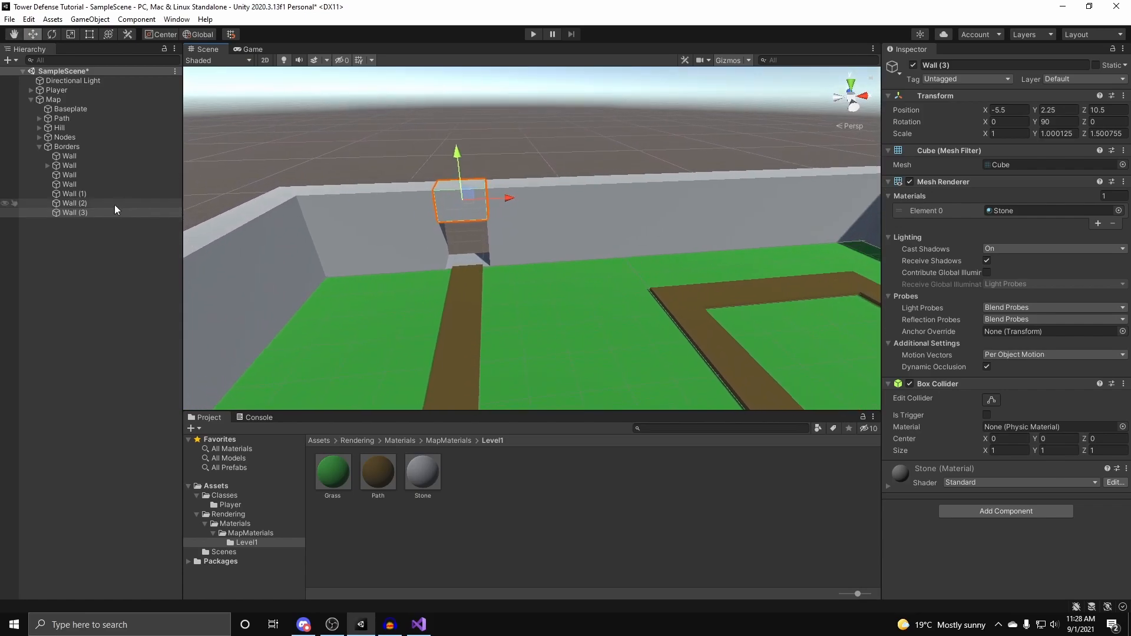
Nest Wall (1), Wall (2) and Wall (3) under the long Wall segment at Z 10.5.
click(79, 194)
click(72, 185)
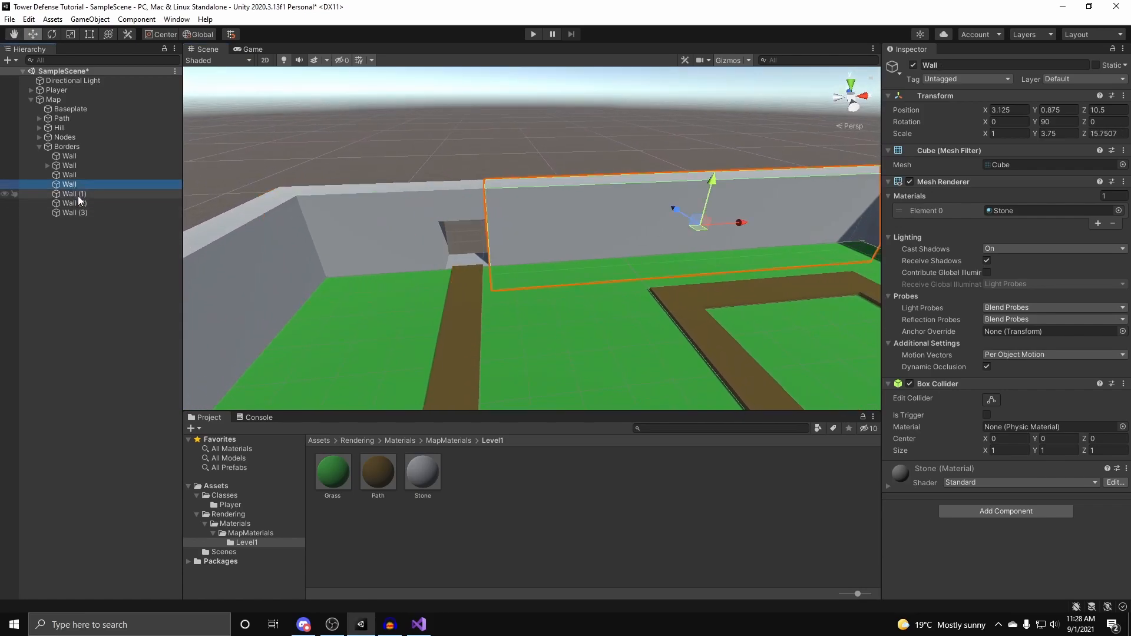
shift+click(71, 211)
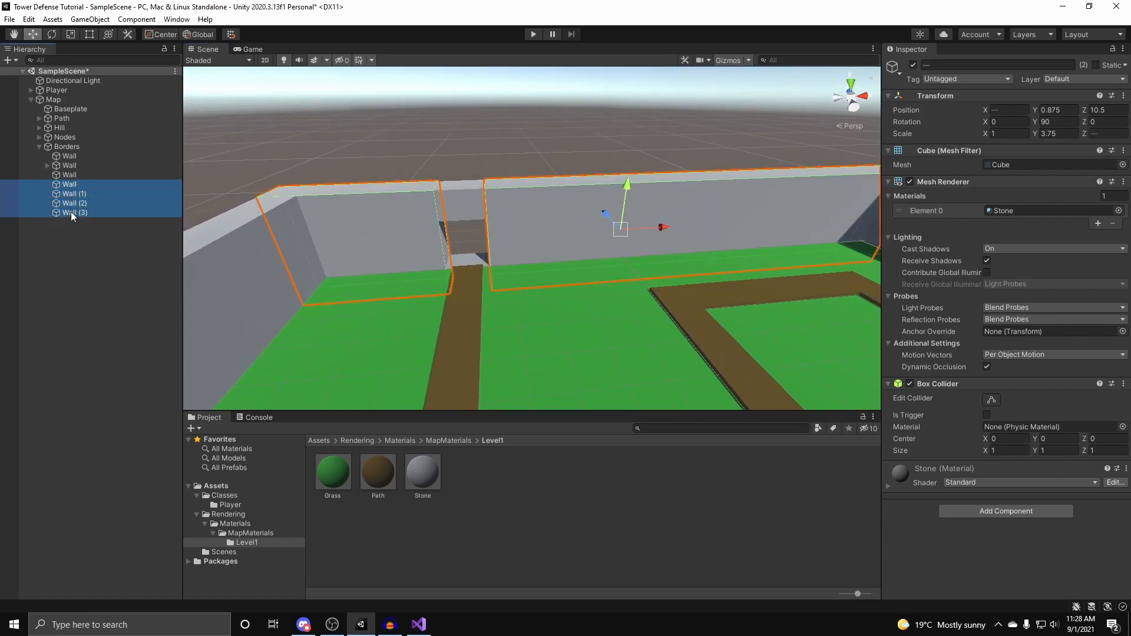
click(72, 185)
click(76, 194)
shift+click(76, 211)
drag(76, 209, 75, 184)
click(75, 185)
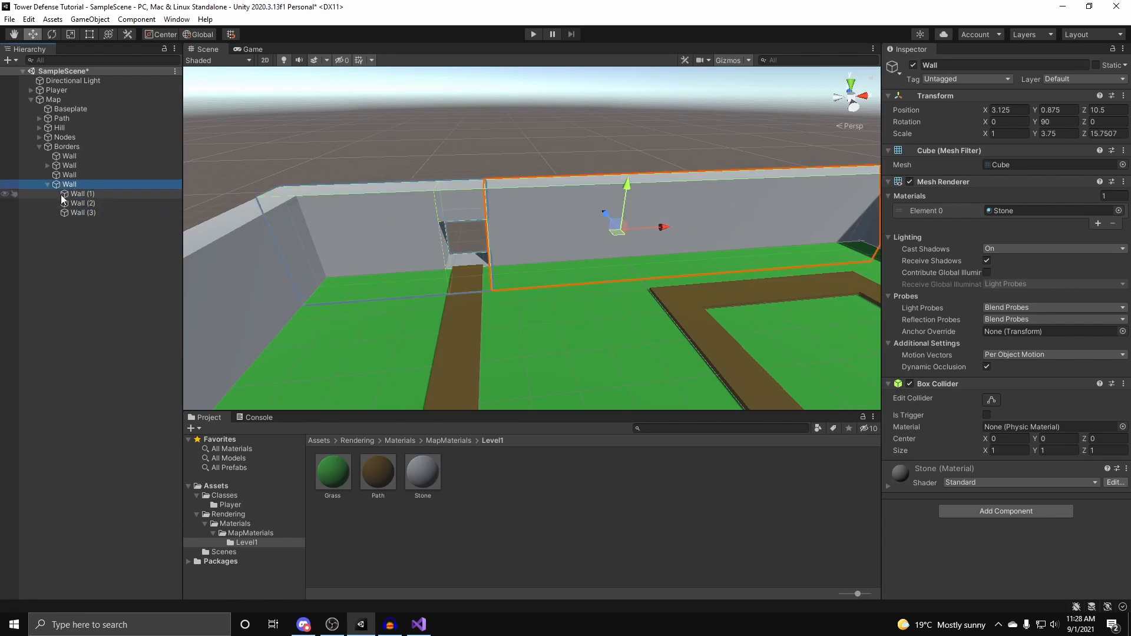
Add a Quad as a child of the long Wall segment at Z 10.5.
alt+drag(442, 183, 1036, 343)
right_drag(1036, 343, 1015, 298)
click(774, 200)
right_drag(774, 201, 92, 94)
key(w)
click(419, 172)
scroll(319, 175, down, 3)
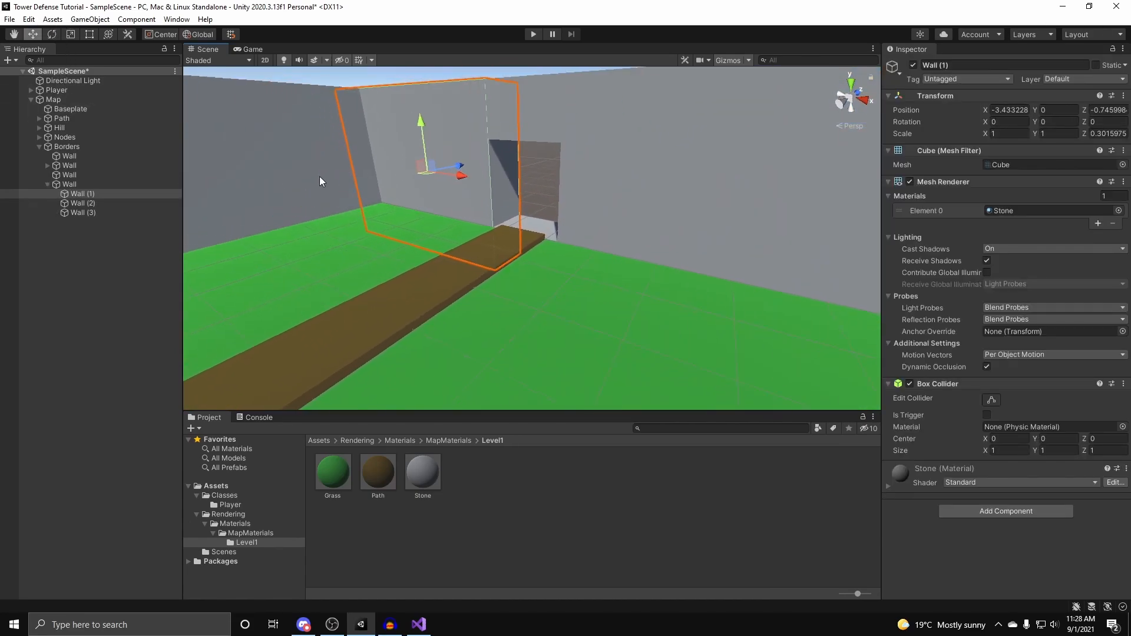
right_click(73, 185)
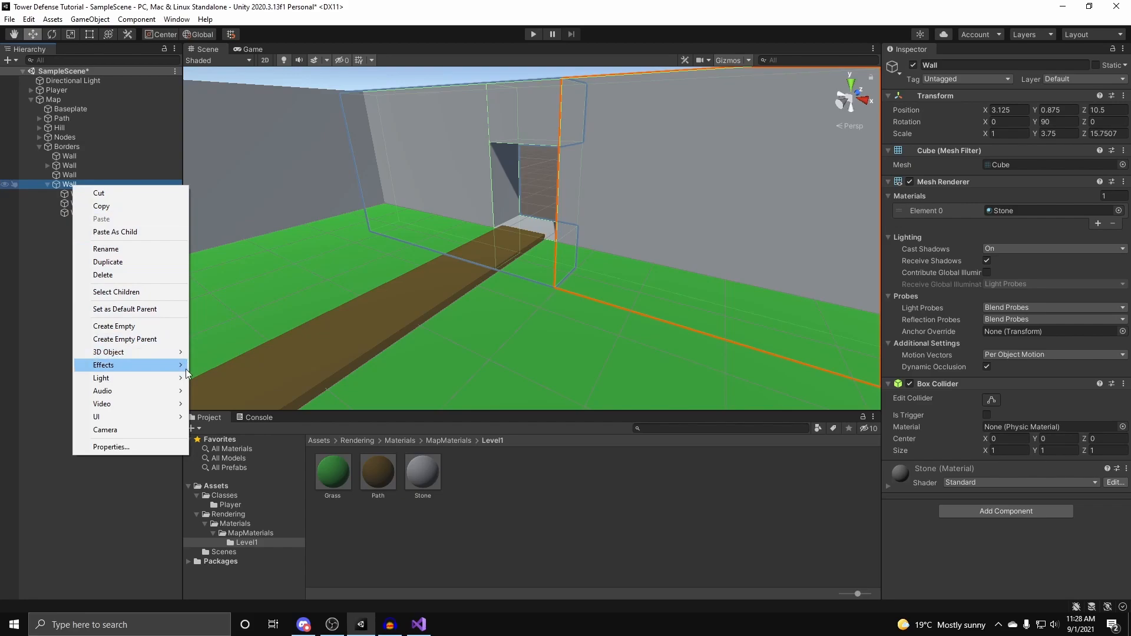
mouse_move(171, 355)
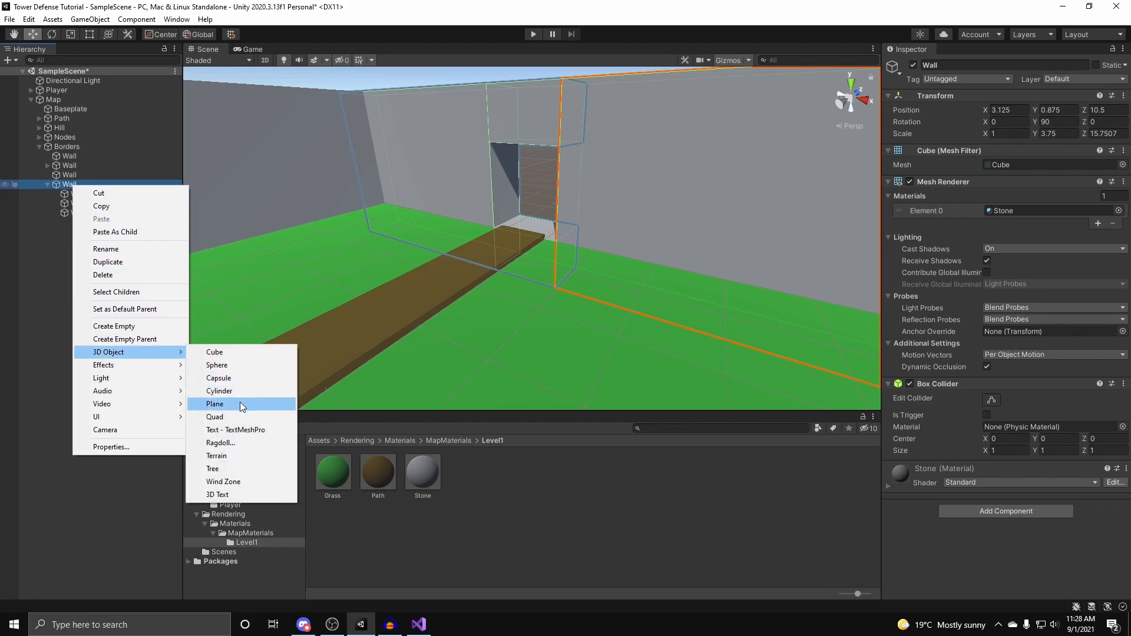
click(240, 417)
right_drag(484, 300, 790, 307)
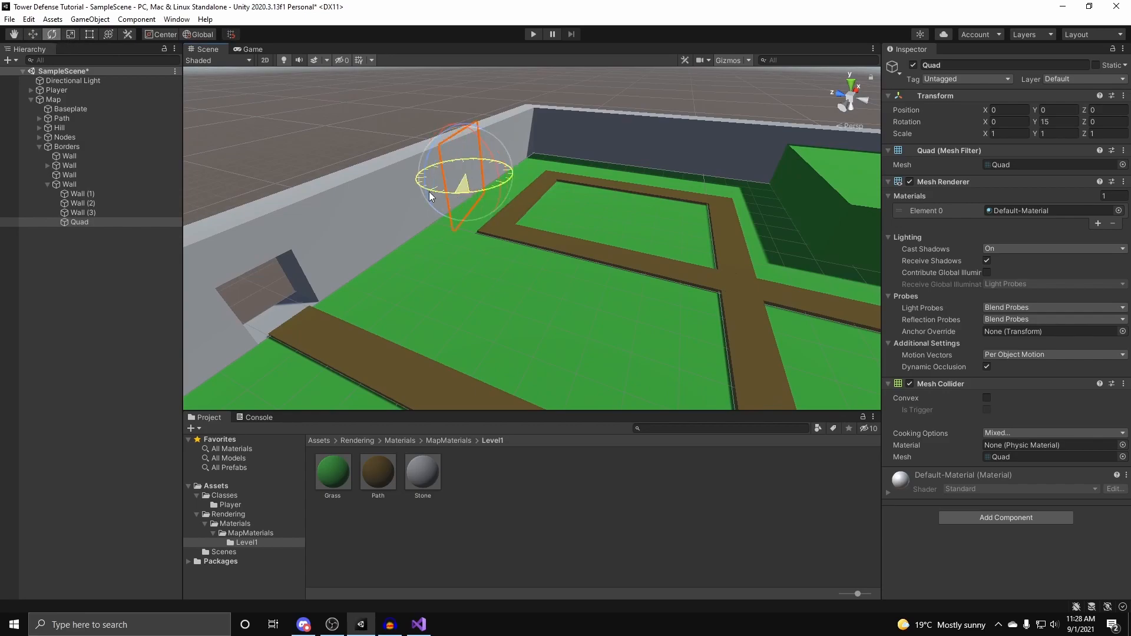
Rotate the quad about Y and move it out of the wall group, directly under Borders.
drag(437, 194, 415, 203)
right_click(82, 222)
click(63, 259)
drag(76, 222, 67, 148)
Center the quad on the Z 10.5 wall's path opening at X -5.5, Y 0.875, with zero rotation.
click(33, 34)
drag(317, 267, 294, 279)
click(52, 34)
right_drag(450, 204, 381, 214)
ctrl+drag(382, 214, 553, 187)
alt+drag(518, 177, 394, 129)
click(89, 34)
right_drag(510, 172, 497, 134)
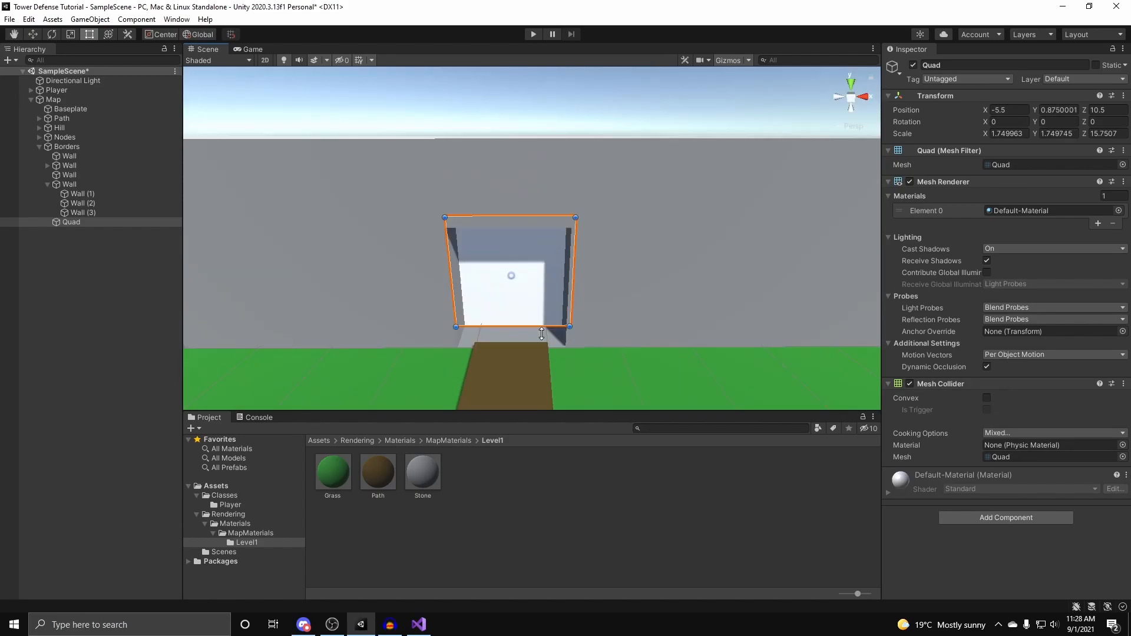
Scale the quad's height to about 2.25 and pull it inward to about Z 10.23 so it covers the opening.
alt+drag(546, 339, 270, 188)
alt+drag(460, 134, 568, 127)
key(w)
click(90, 34)
alt+drag(560, 163, 537, 152)
key(w)
drag(596, 189, 554, 220)
drag(635, 222, 606, 229)
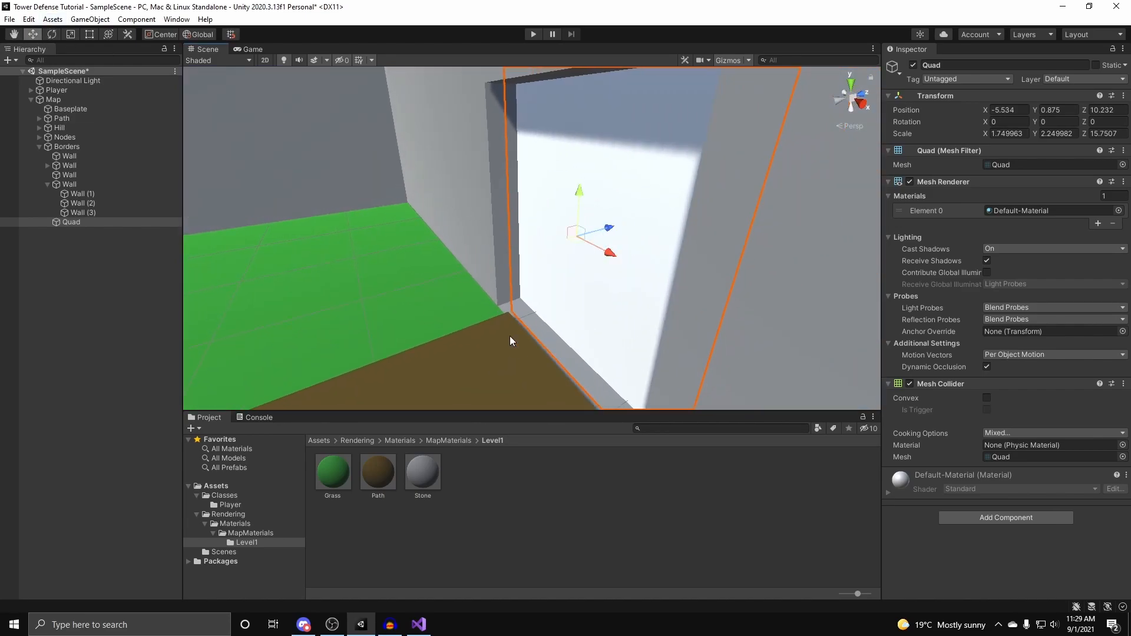
Lengthen the first PathPiece through the Z 10.5 wall's opening to a Z scale of about 19.25.
click(510, 336)
key(f)
key(t)
alt+drag(395, 129, 648, 224)
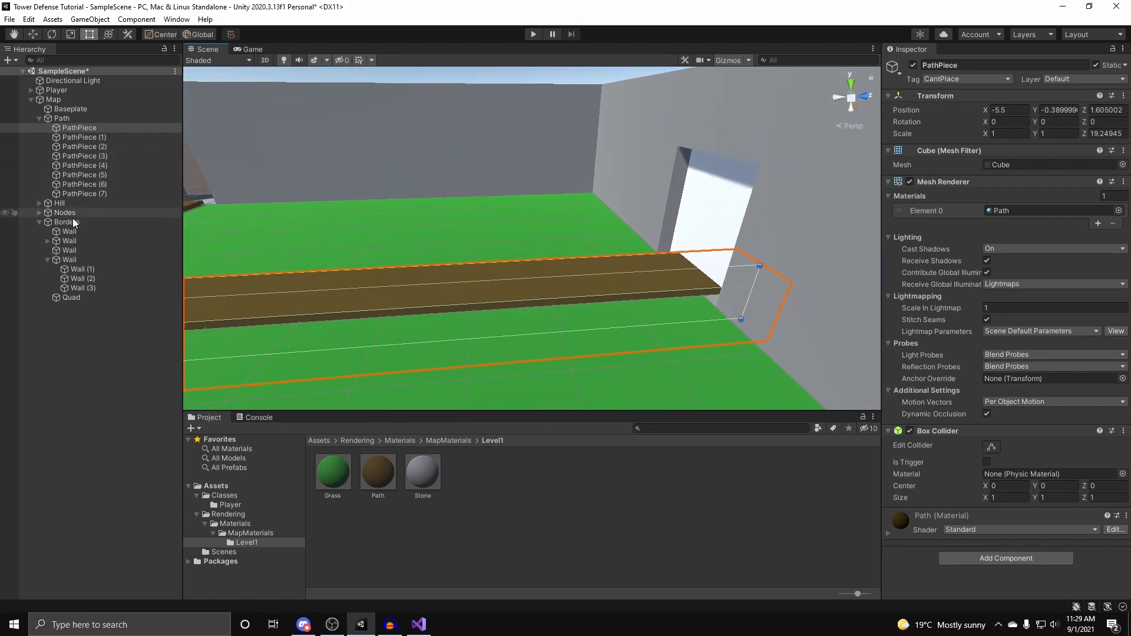
Move the first Node along the path's length into the Z 10.5 wall's opening.
click(39, 213)
double_click(58, 222)
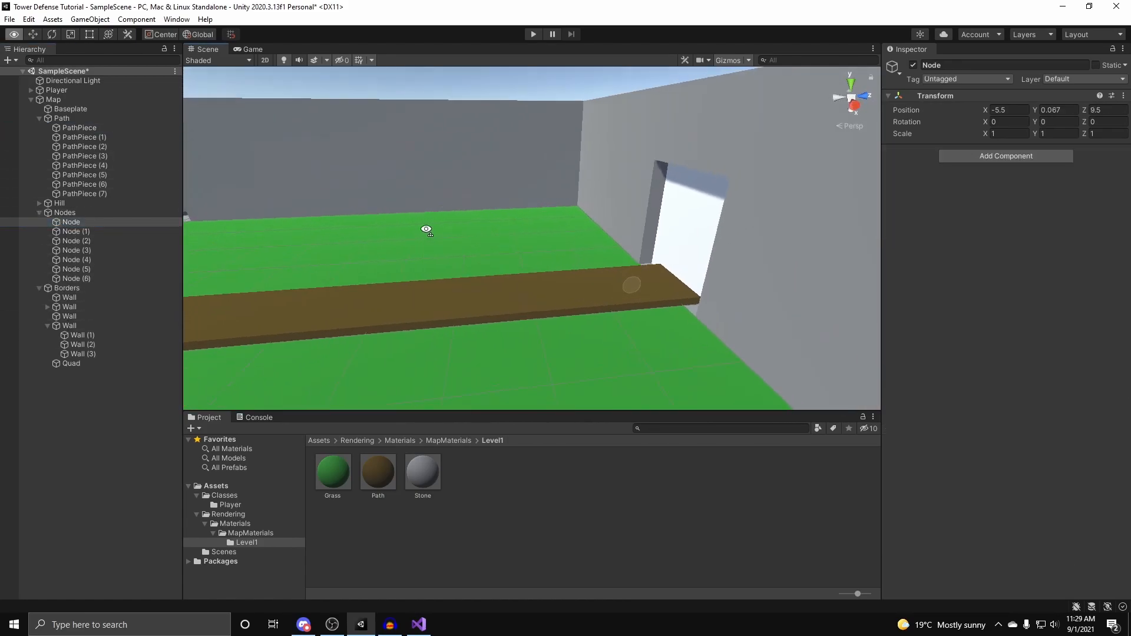
click(33, 34)
right_drag(624, 232, 622, 256)
key(d)
key(w)
drag(444, 255, 678, 274)
alt+drag(678, 275, 685, 197)
right_drag(685, 198, 673, 219)
key(w)
key(s)
Create a material named Darkness in the Level1 materials folder.
click(601, 230)
right_drag(601, 229, 457, 234)
key(s)
alt+drag(534, 258, 580, 321)
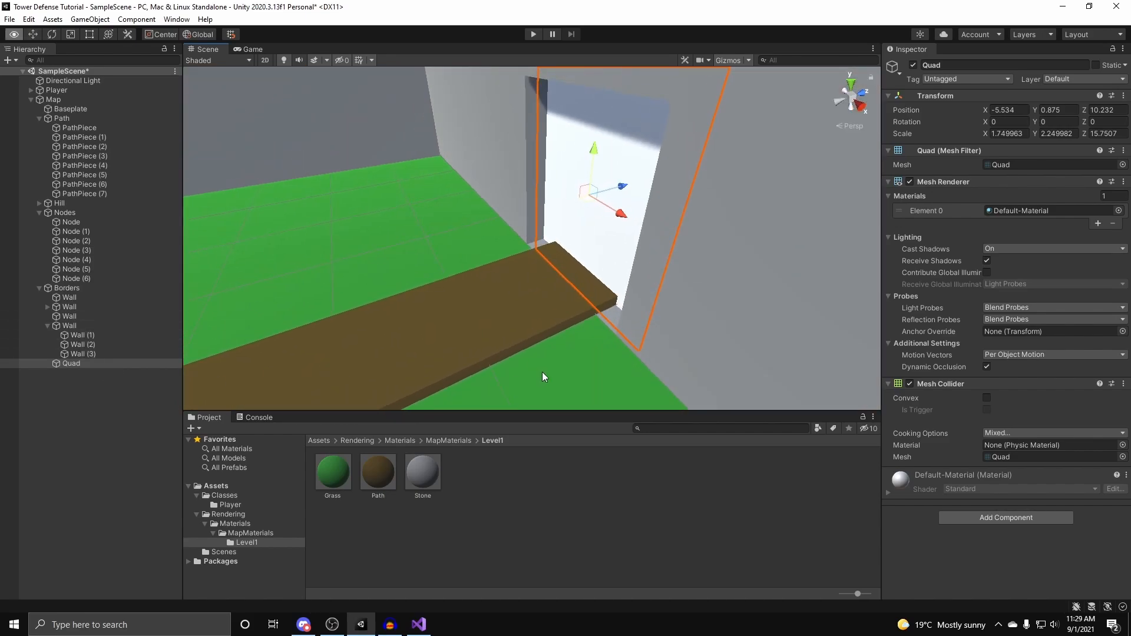
click(504, 470)
right_click(504, 470)
mouse_move(631, 163)
click(707, 365)
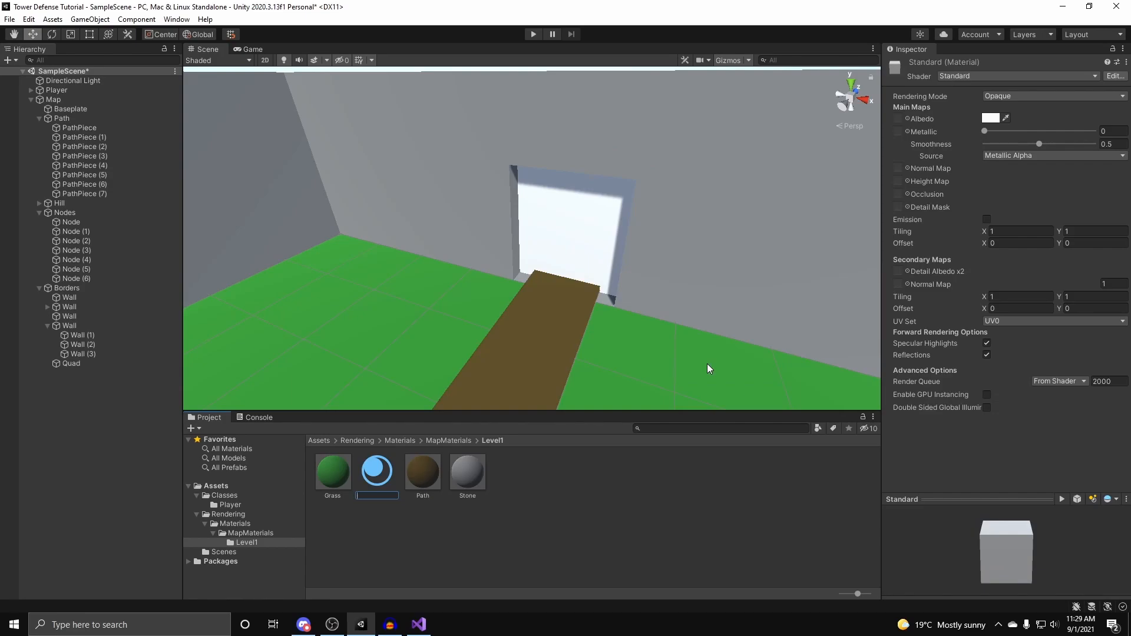
text(Darkness)
key(Return)
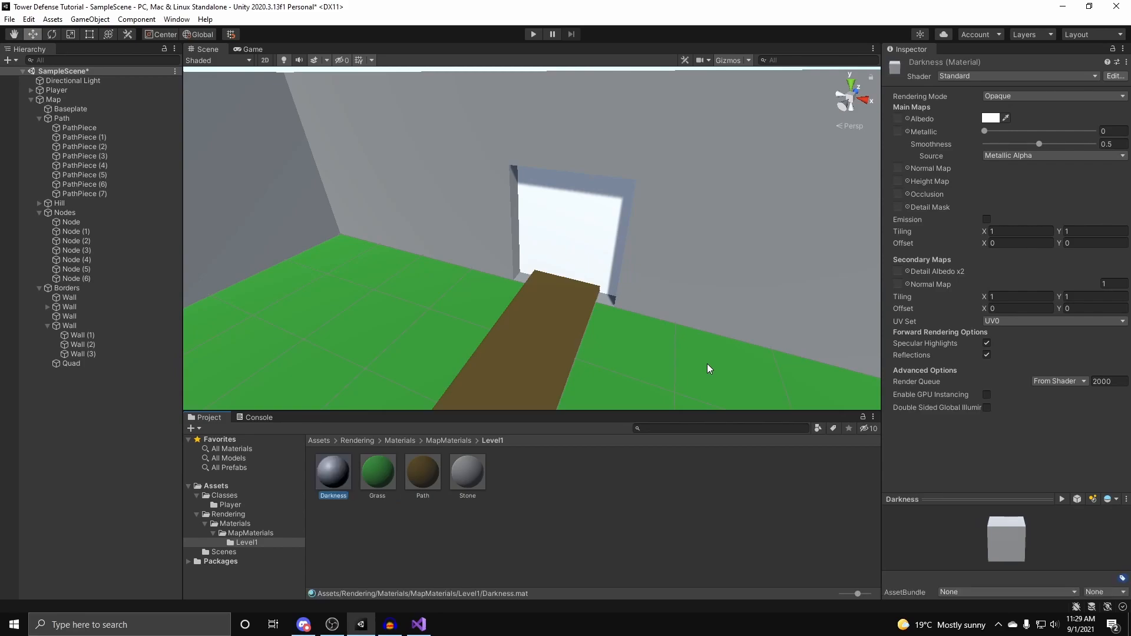
Change the Darkness material's shader to Unlit/Color.
click(988, 75)
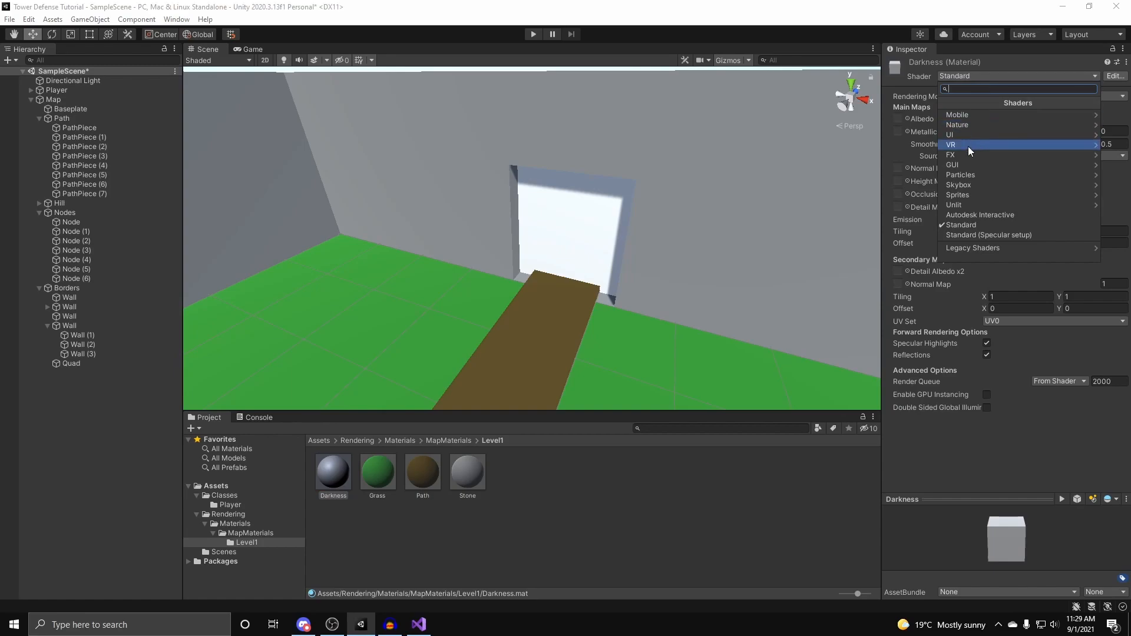
click(914, 74)
click(958, 77)
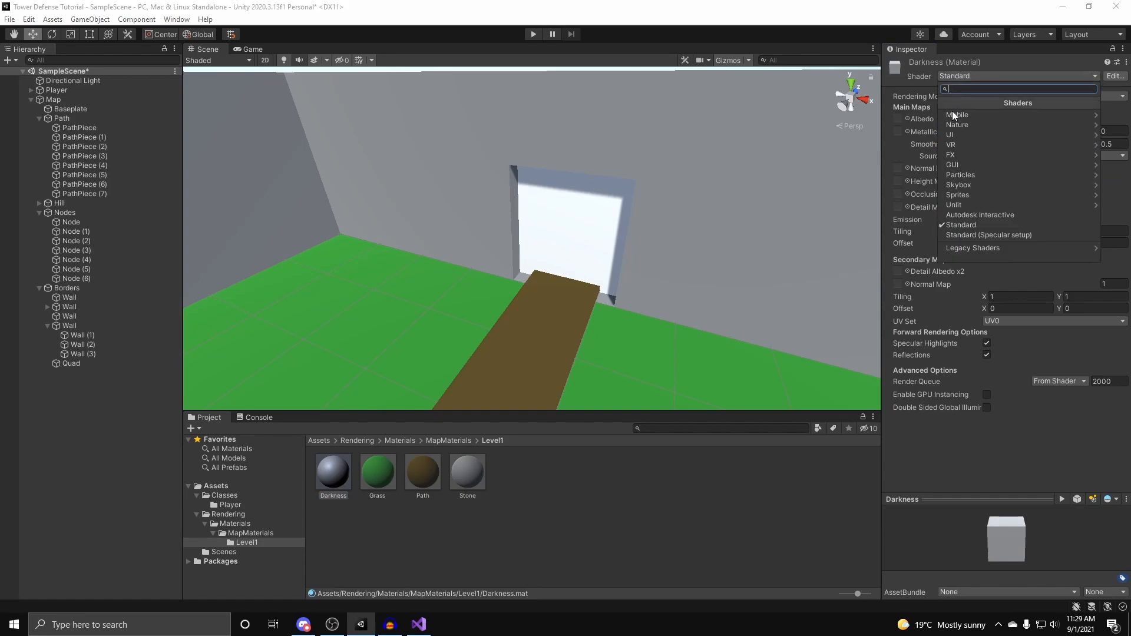
click(973, 204)
click(967, 114)
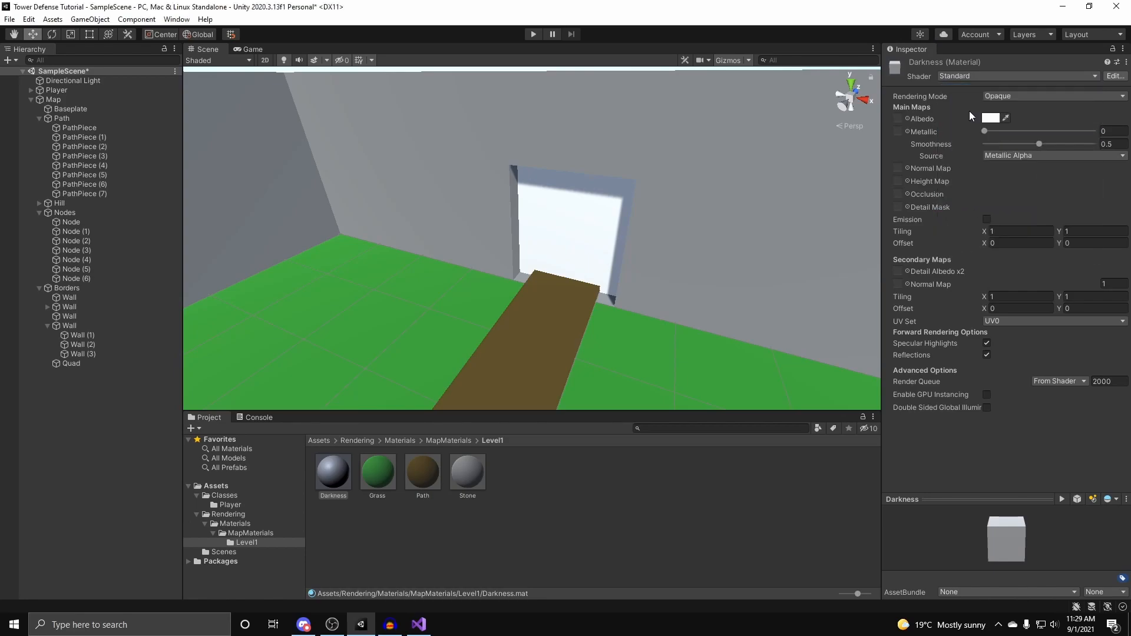
Apply Darkness to the quad in the opening and set the material's main color to black.
drag(340, 460, 574, 239)
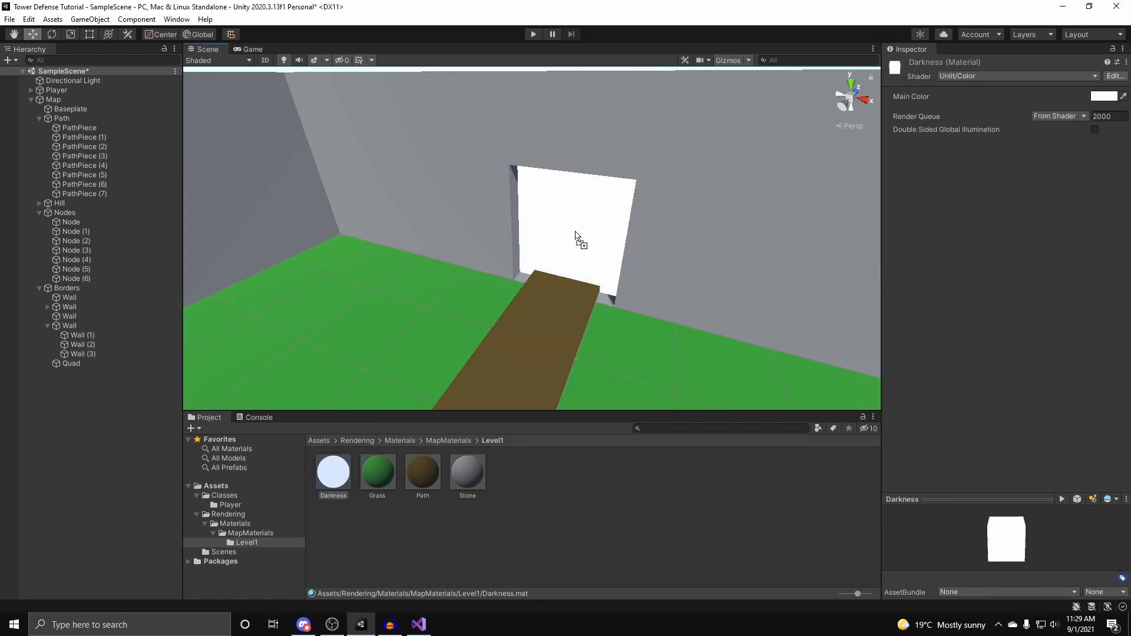
click(586, 228)
click(331, 476)
click(1106, 99)
drag(1050, 200, 992, 282)
click(1118, 88)
Duplicate the black quad and move the copy along Z to about -0.6, in line with the other opening.
right_drag(683, 251, 543, 233)
key(w)
key(s)
key(w)
key(s)
click(636, 245)
key(w)
key(d)
click(63, 363)
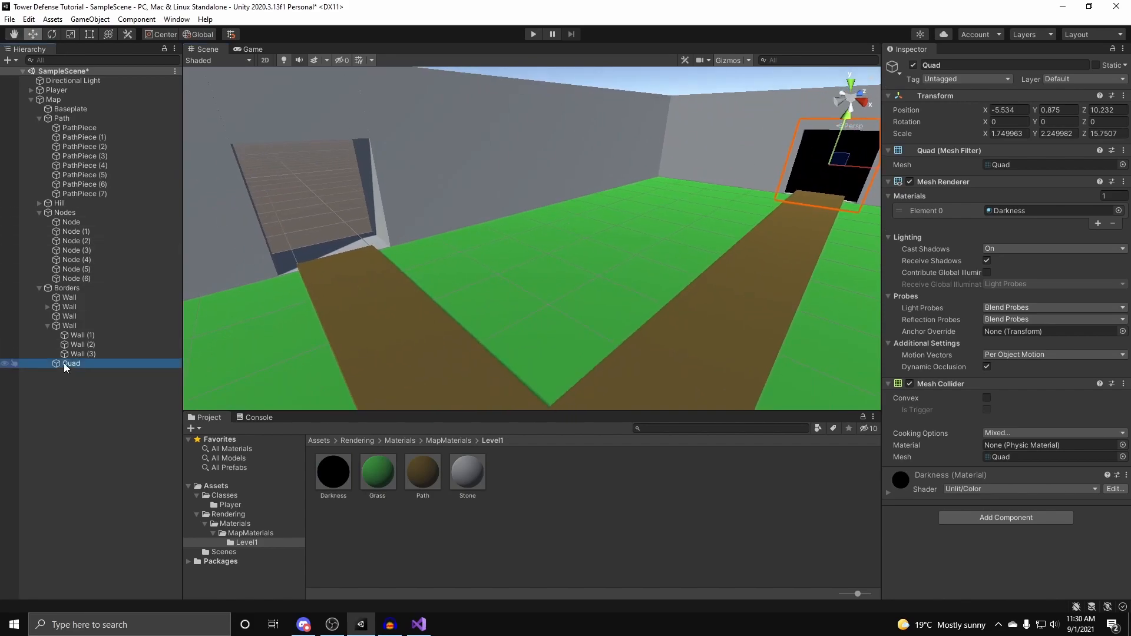
key(ctrl+d)
right_drag(833, 141, 857, 154)
key(s)
drag(786, 143, 370, 259)
Extend the path piece leading to the other wall opening outward through that opening.
right_drag(370, 260, 647, 293)
key(w)
click(457, 267)
key(a)
click(89, 34)
right_drag(471, 200, 457, 295)
drag(610, 295, 366, 318)
right_drag(366, 318, 381, 185)
Move Node (6) outward along X to -11, inside the second wall opening.
click(70, 275)
right_drag(419, 255, 354, 283)
right_drag(577, 248, 741, 279)
drag(738, 274, 663, 275)
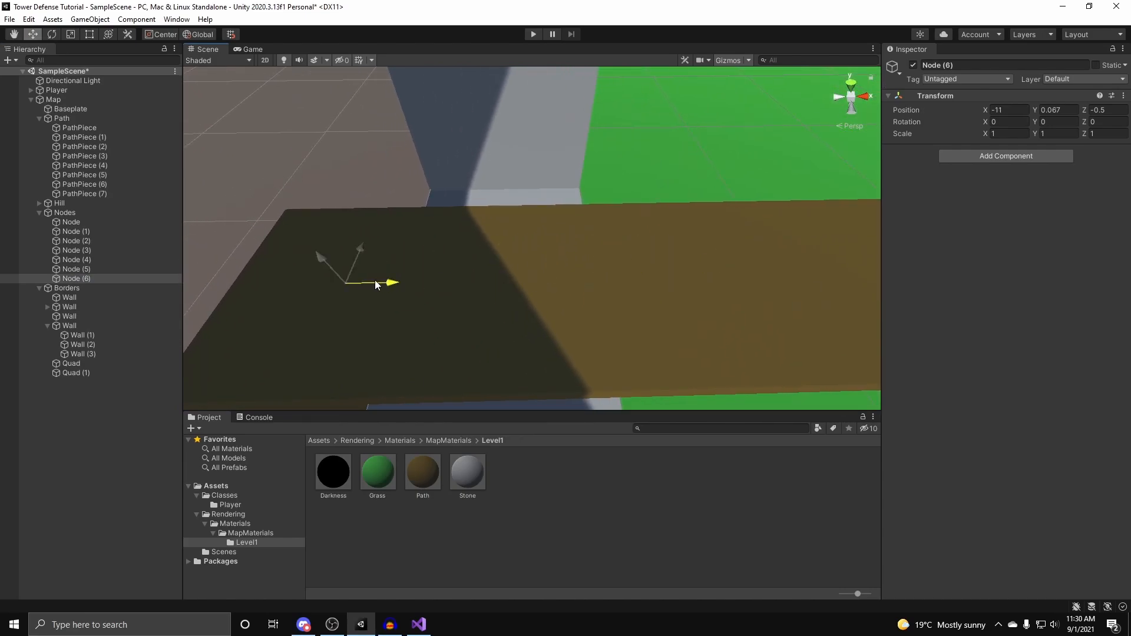
Rotate the duplicated quad to -90 degrees about Y.
right_drag(317, 284, 472, 259)
click(474, 259)
right_drag(549, 246, 577, 253)
key(e)
drag(553, 334, 728, 276)
right_drag(728, 275, 413, 289)
Move the rotated quad into the second wall opening at about X -10.28, Z -0.54.
click(31, 33)
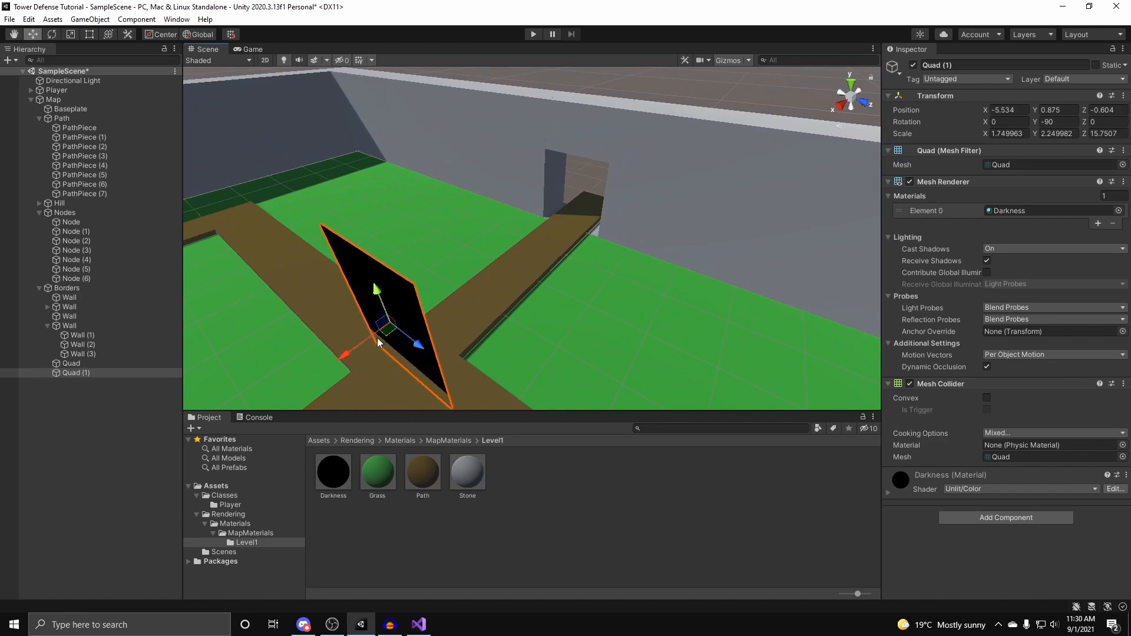
drag(343, 352, 535, 229)
key(f)
key(s)
right_drag(535, 228, 406, 178)
click(719, 144)
key(w)
click(592, 224)
right_drag(592, 224, 168, 358)
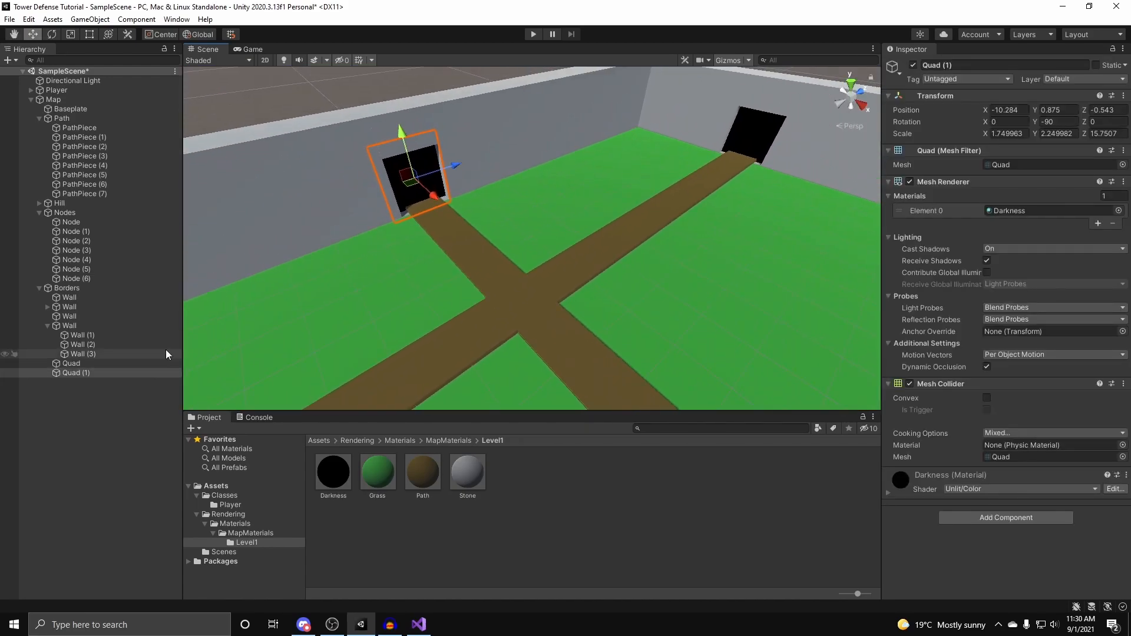
Rename both black quads as Fadeout.
ctrl+click(125, 361)
click(1006, 65)
text(Fade)
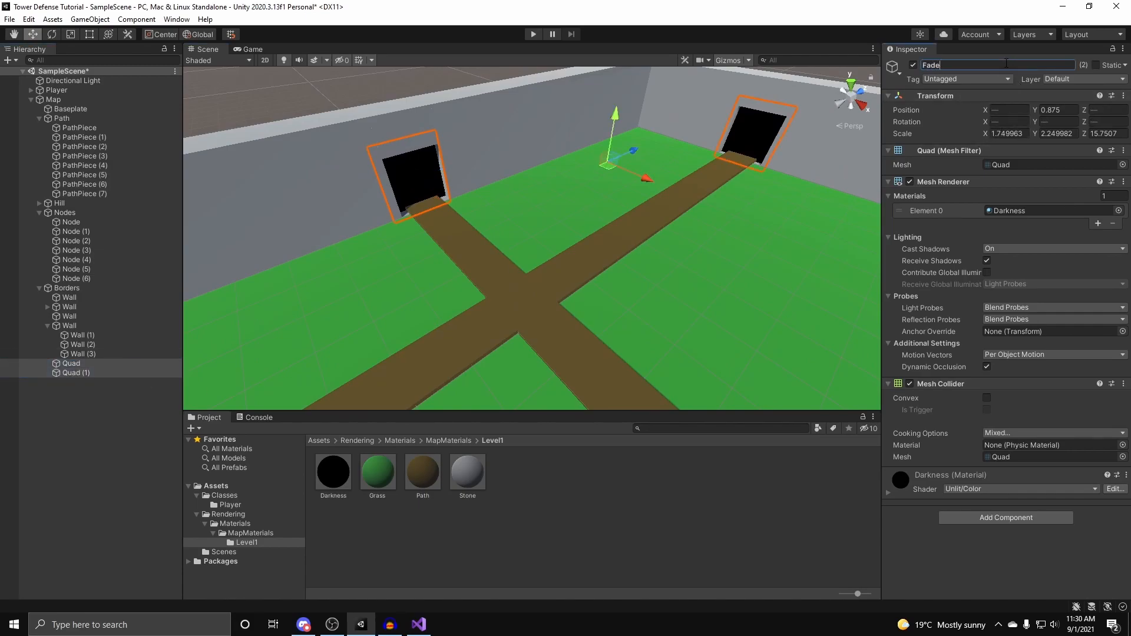
Nest each Fadeout quad under the long Wall segment whose opening it covers.
drag(67, 365, 68, 326)
click(48, 307)
drag(65, 402, 66, 308)
click(48, 307)
key(f)
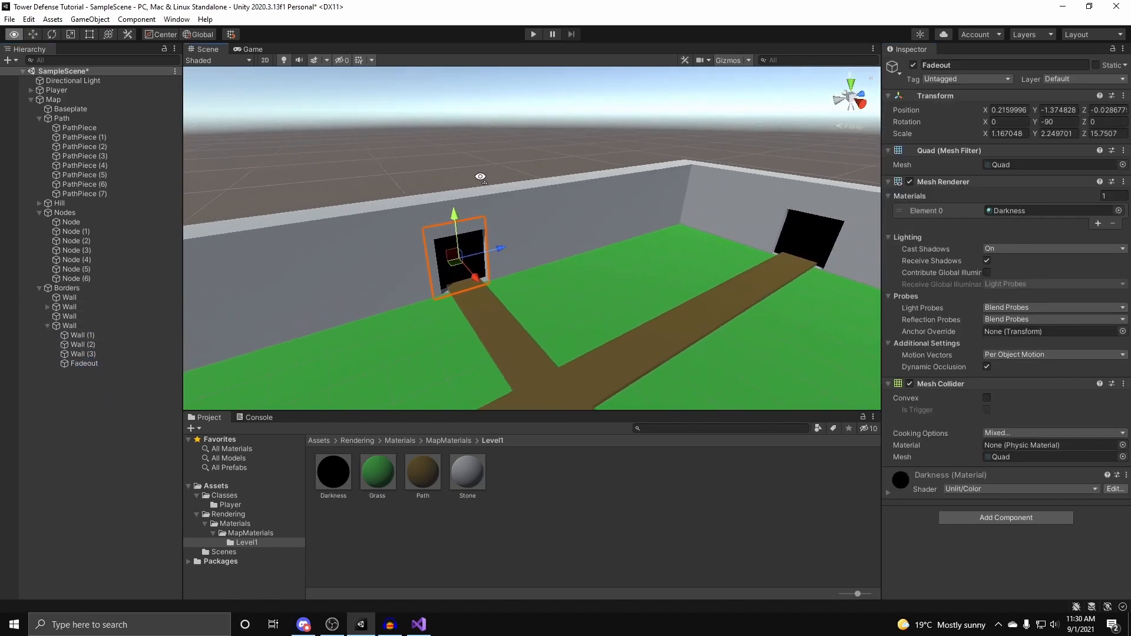
Examine the contents of the wall groups under Borders and how the two blacked-out openings look.
click(47, 327)
right_drag(374, 318, 616, 283)
click(83, 326)
click(59, 306)
right_drag(402, 301, 407, 266)
key(f)
click(48, 309)
click(69, 317)
click(73, 327)
click(78, 332)
click(80, 326)
click(86, 319)
click(457, 170)
click(456, 213)
key(w)
right_drag(444, 286, 413, 228)
click(447, 266)
key(shift+d)
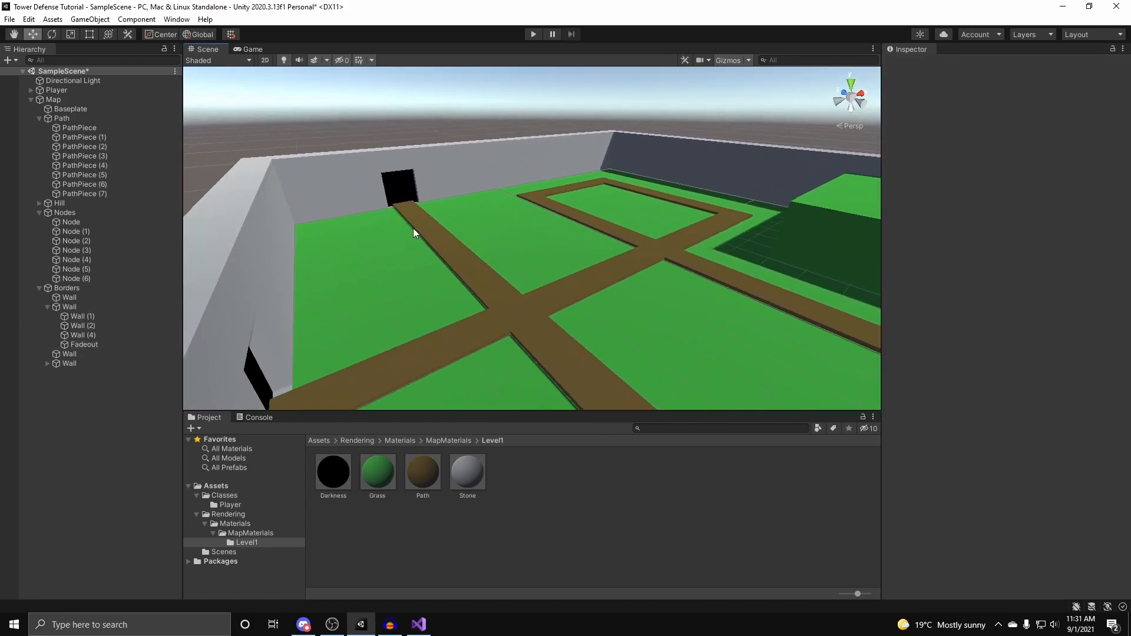
Collapse the Map group and set the Player's Y position to 1.
click(31, 100)
click(35, 91)
right_drag(528, 123, 931, 160)
click(1065, 112)
key(BackSpace)
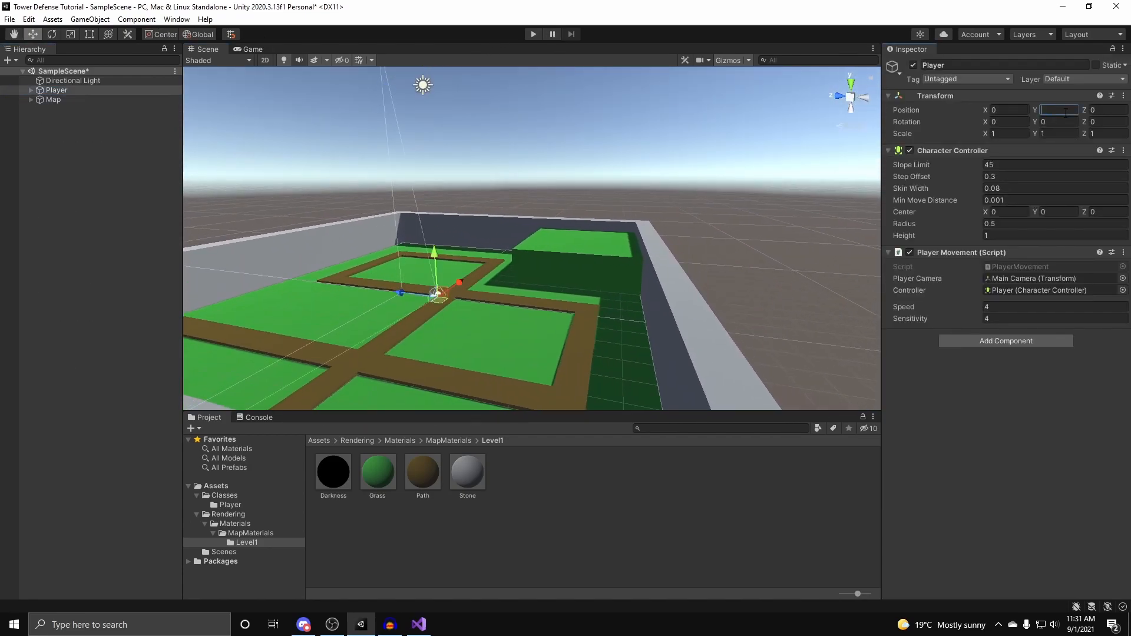
text(2)
key(BackSpace)
text(1)
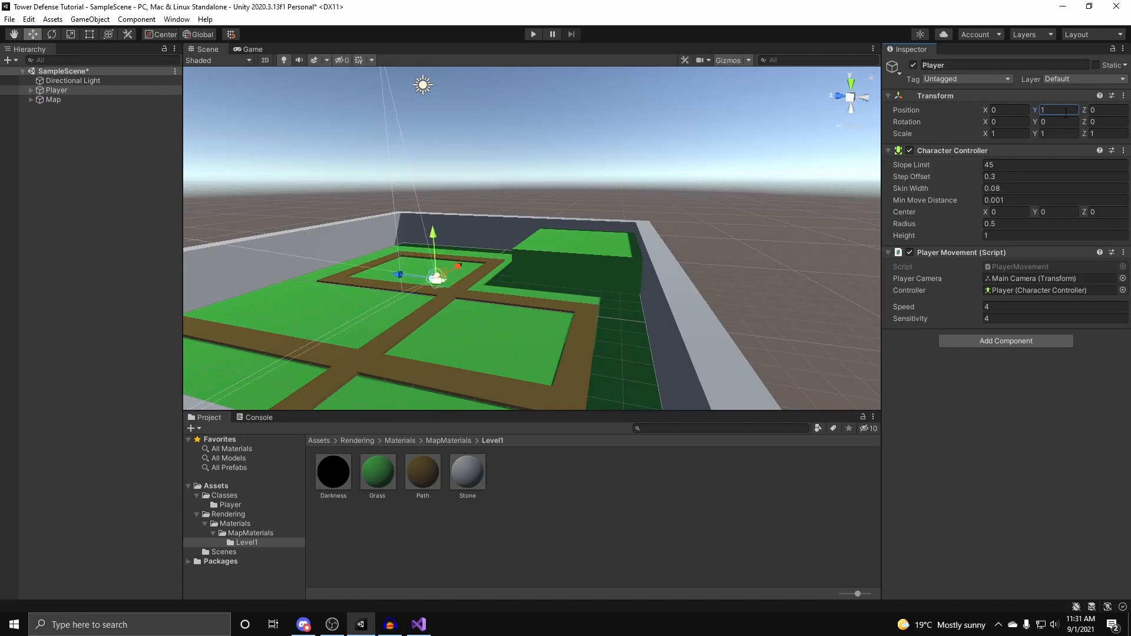
Play-test the map by moving around the paths, walls, openings and hill, and stop the game.
right_drag(553, 100, 504, 137)
click(534, 37)
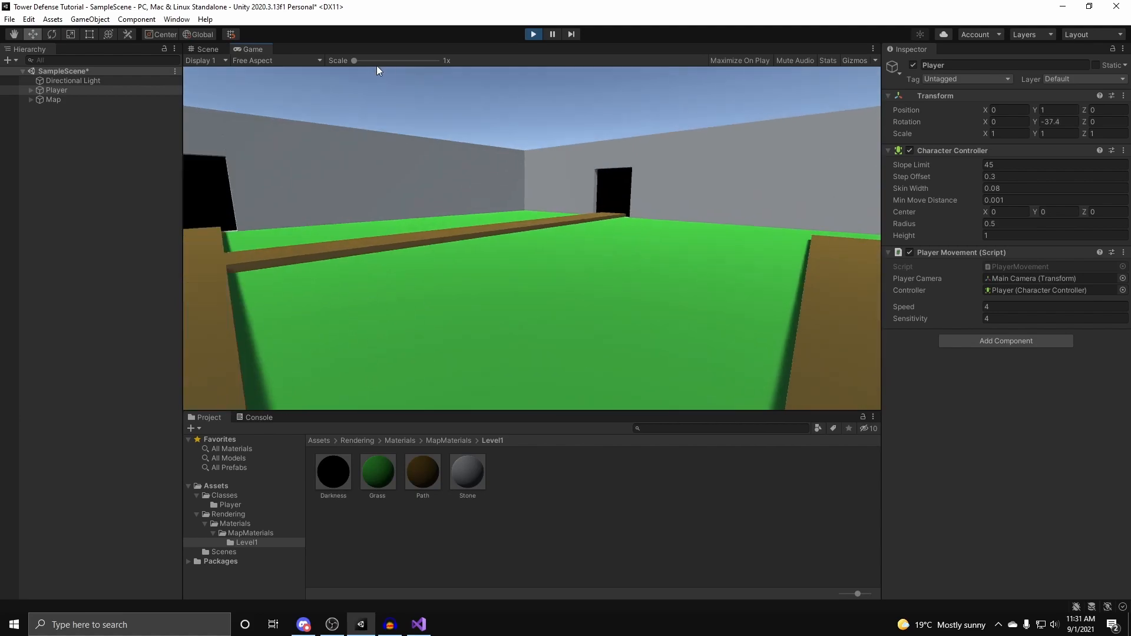
key(w)
key(space)
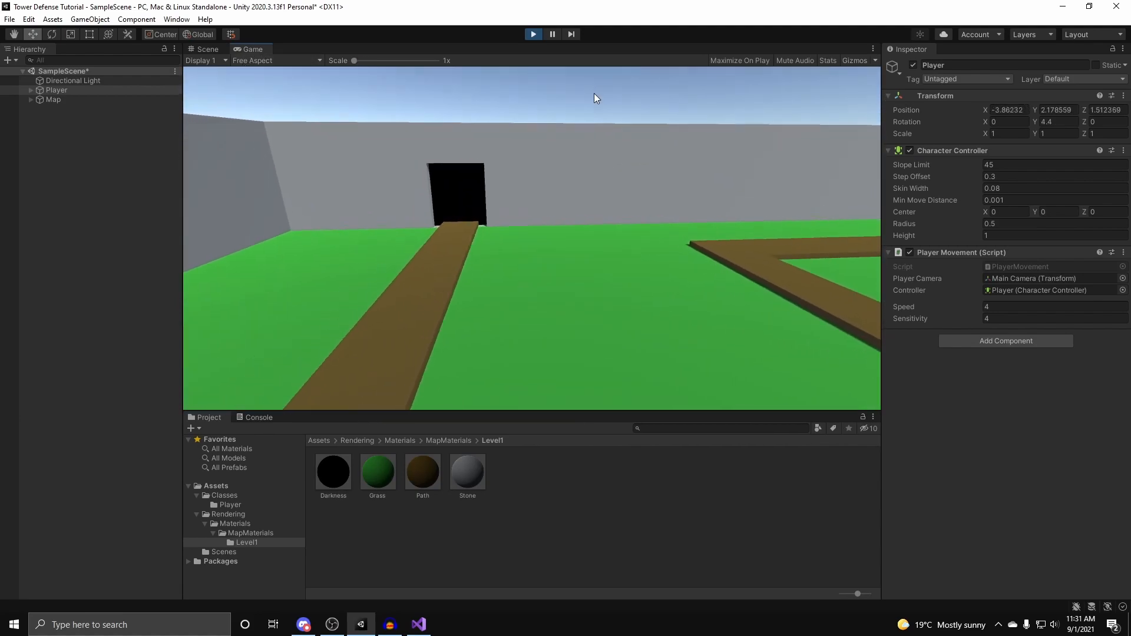
key(w)
key(space)
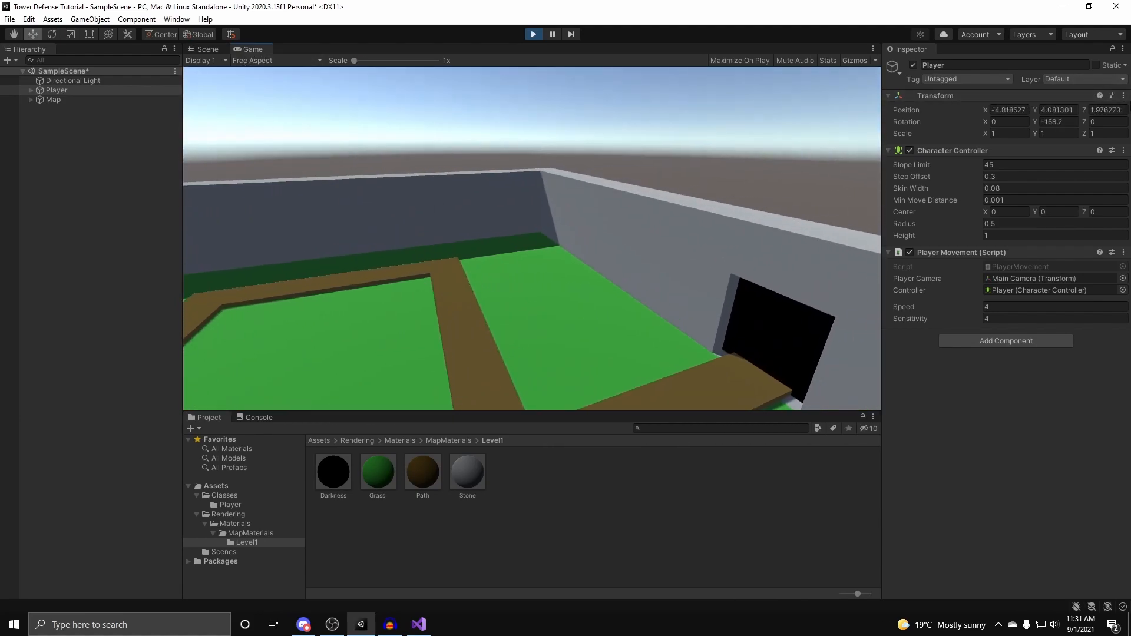
key(shift)
key(w)
key(shift)
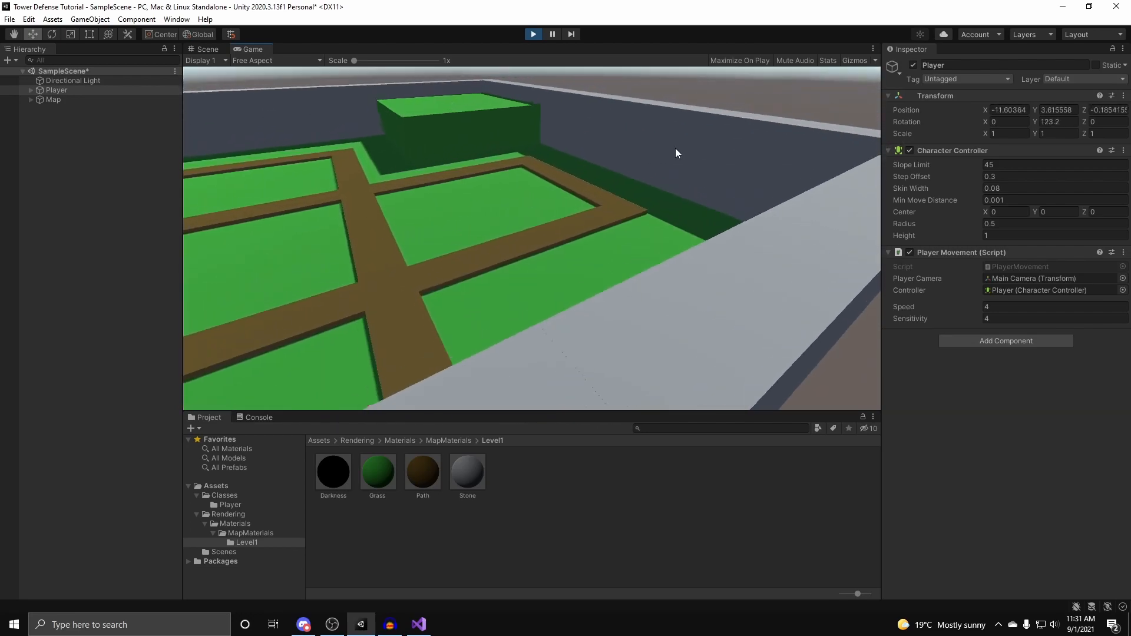
key(w)
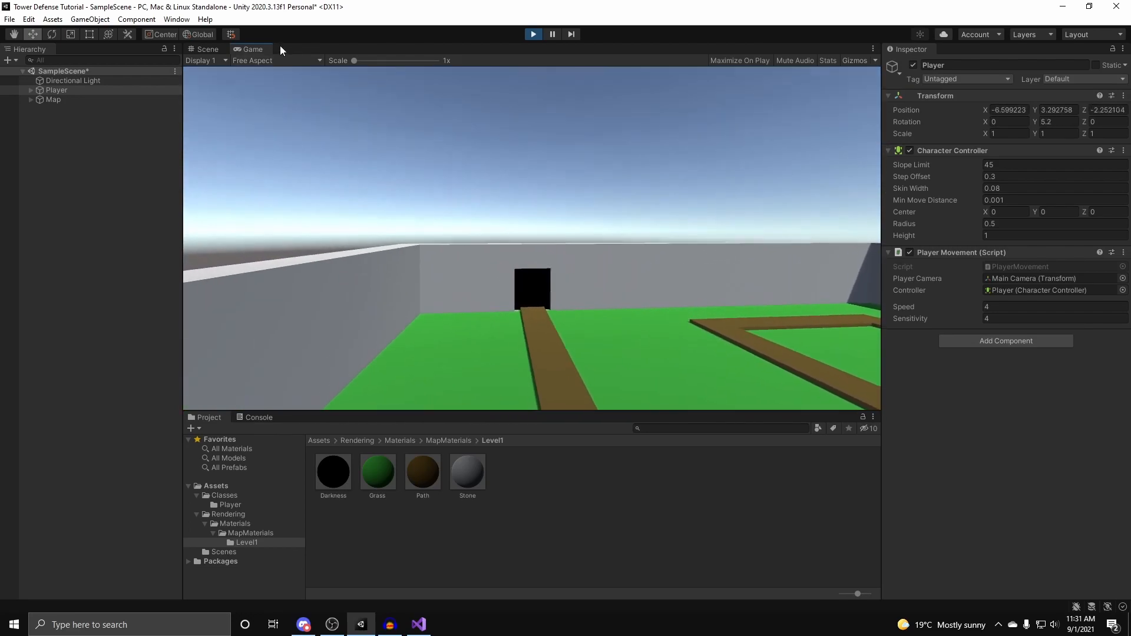
key(w)
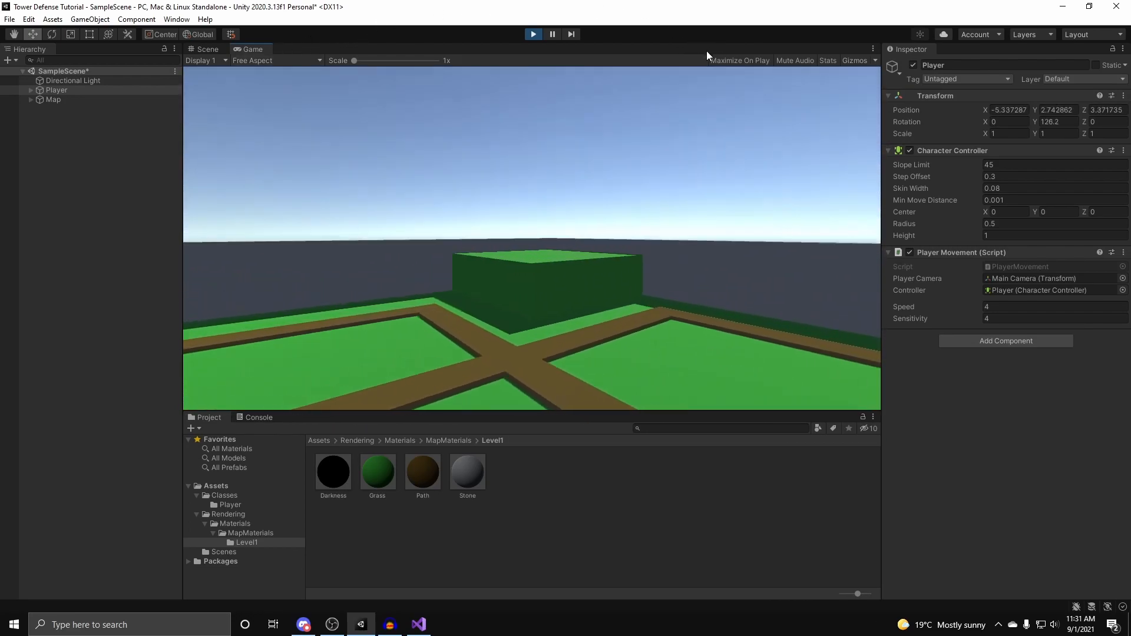
key(space)
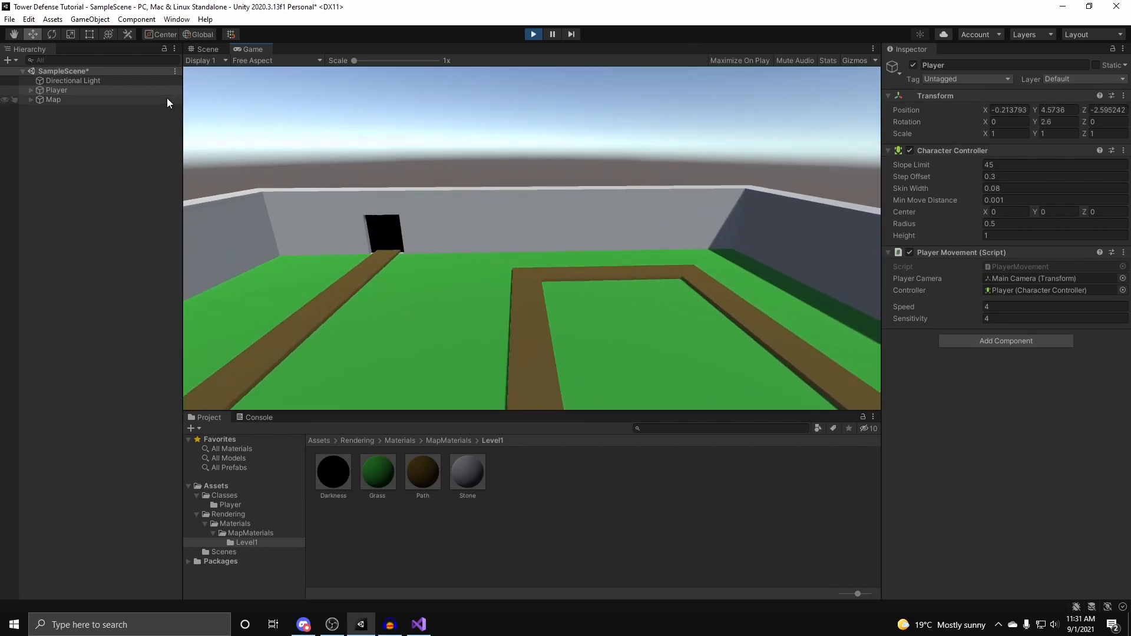
key(shift)
key(w)
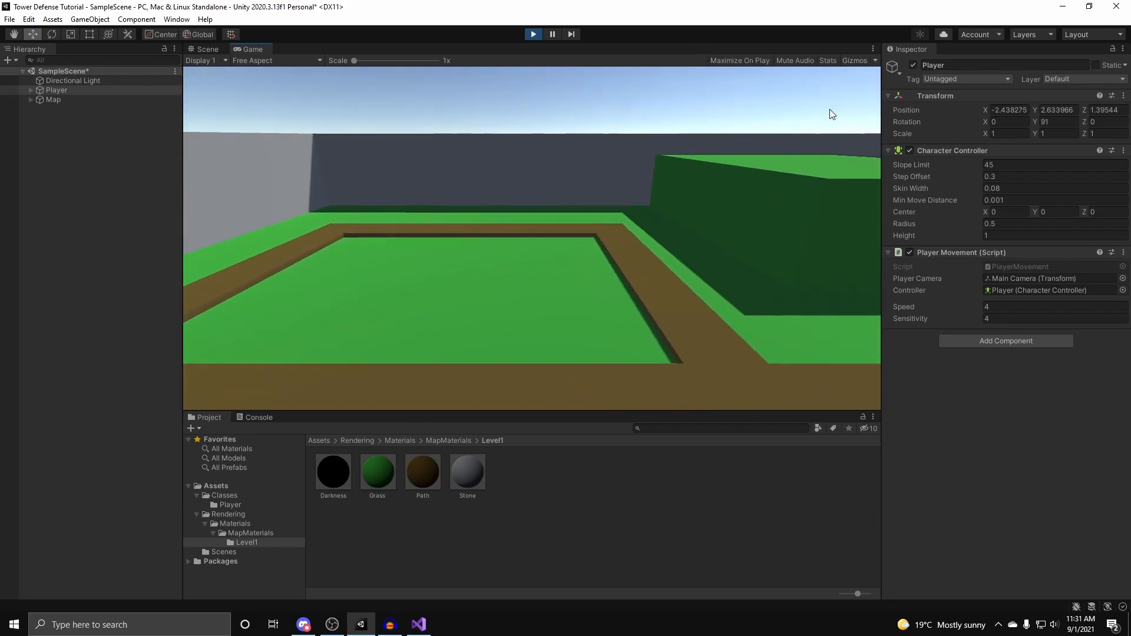
click(533, 33)
Duplicate the long border Wall at X 10.5 behind the hill.
alt+drag(525, 80, 572, 203)
key(s)
mouse_move(572, 204)
right_down()
mouse_move(602, 245)
mouse_move(619, 242)
mouse_move(432, 209)
mouse_move(401, 235)
mouse_move(659, 217)
mouse_move(567, 219)
right_up()
click(602, 242)
key(a)
key(w)
click(567, 219)
click(70, 297)
right_click(70, 302)
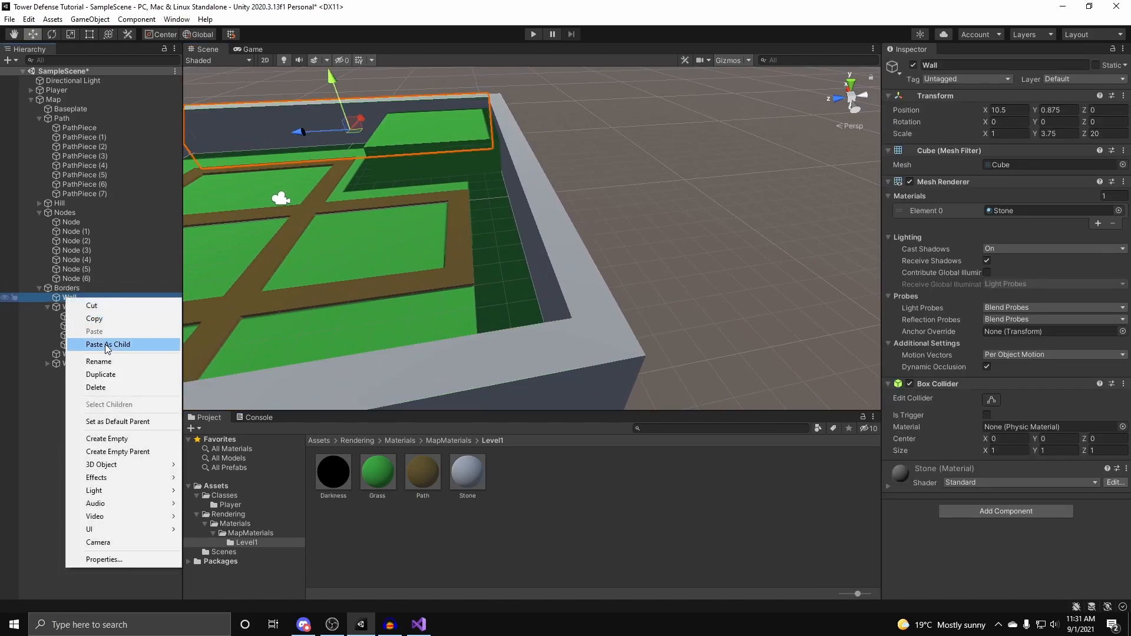
click(100, 375)
key(f)
right_drag(524, 165, 545, 154)
key(w)
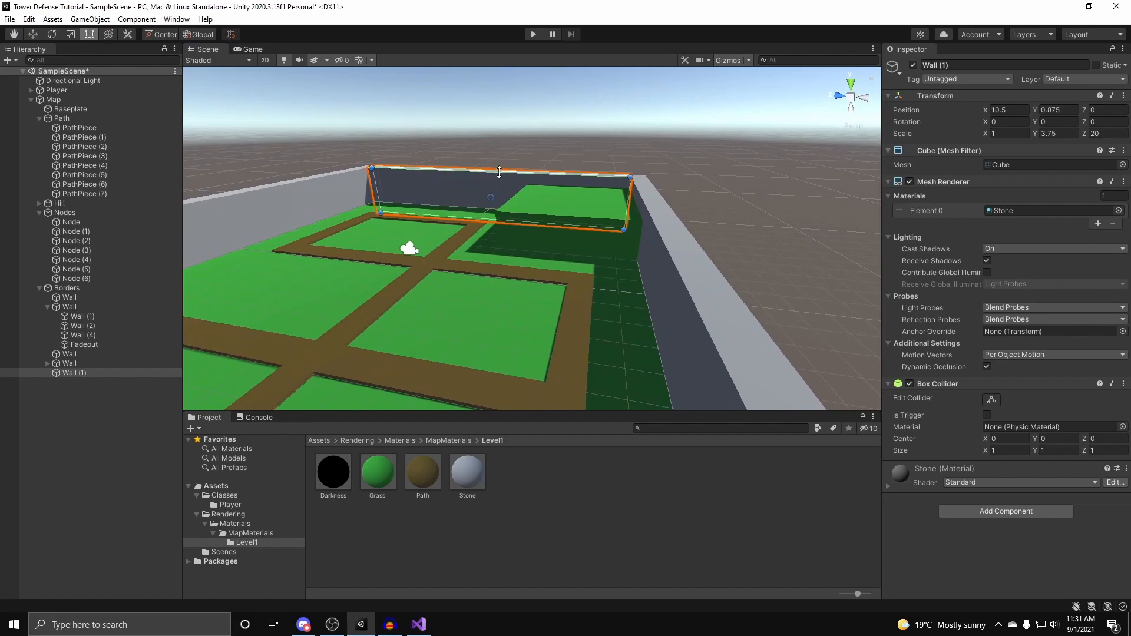
Flatten the duplicated wall into a thin slab along the border's top edge, with Y scale about 0.25 and Y position 2.875.
key(w)
mouse_move(529, 212)
right_down()
mouse_move(508, 207)
mouse_move(517, 225)
right_up()
drag(517, 225, 521, 168)
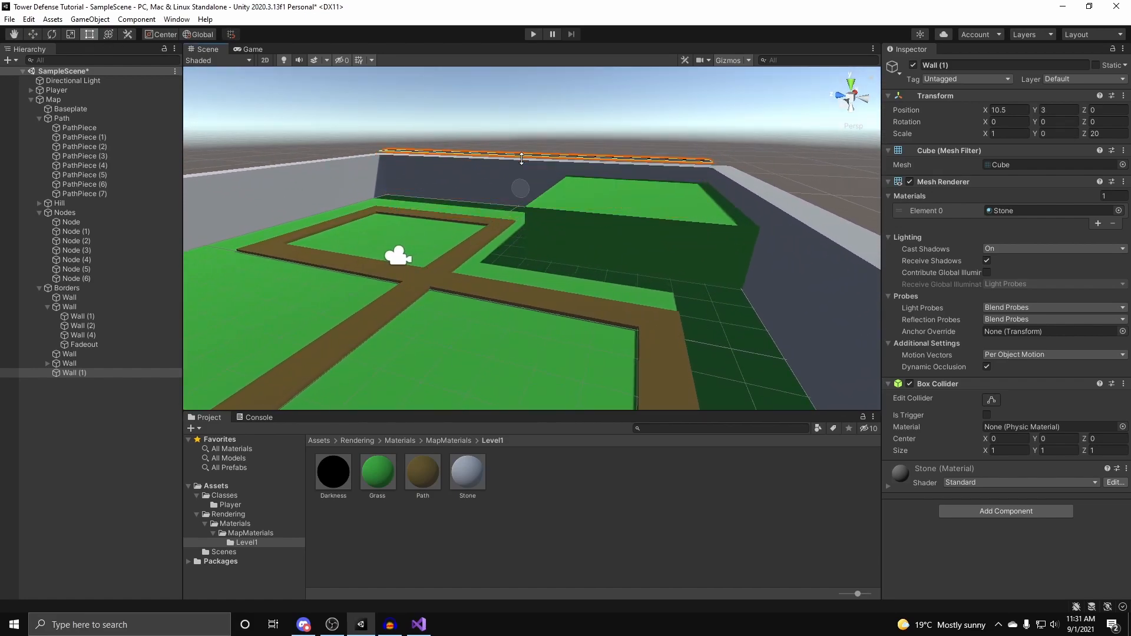
right_drag(522, 163, 307, 253)
key(s)
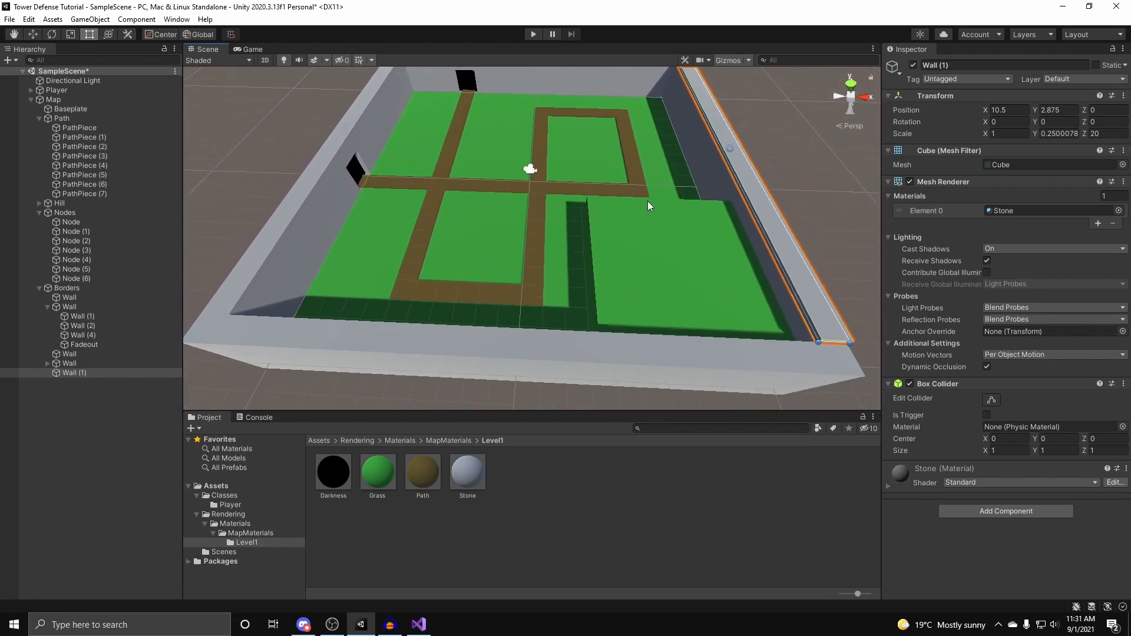
Stretch the slab over the whole map as a ceiling, about 22 by 22 in X and Z, centred at X 0, Z 0.
drag(732, 183, 293, 190)
right_drag(293, 190, 494, 249)
drag(536, 294, 540, 300)
right_drag(539, 299, 194, 241)
key(w)
key(d)
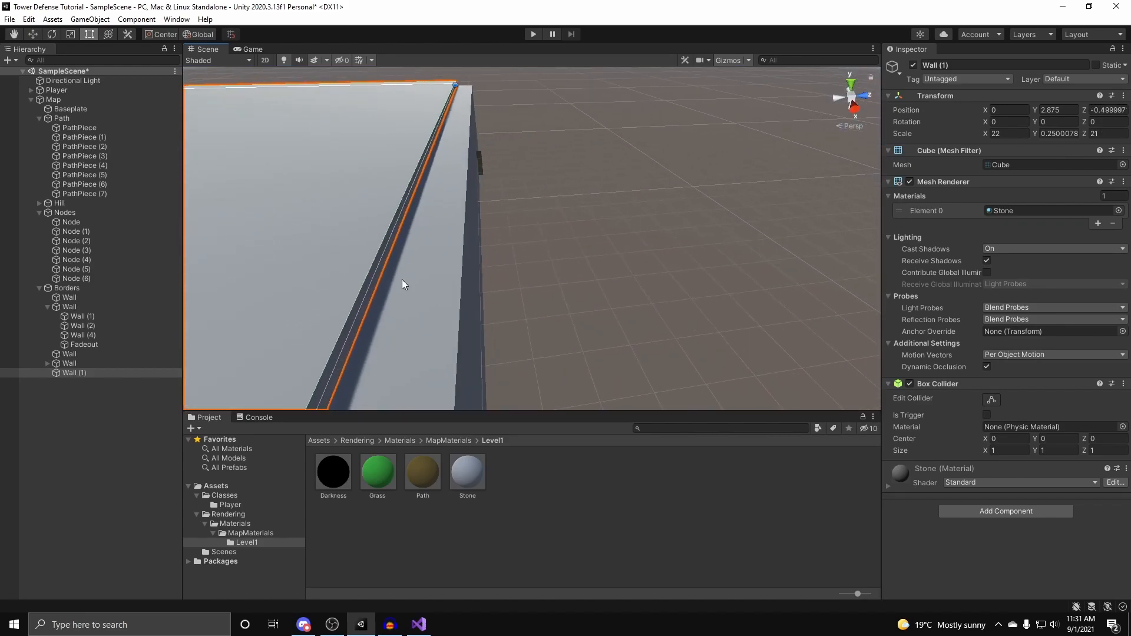
right_drag(454, 266, 329, 120)
key(w)
Remove the Mesh Filter and Mesh Renderer components from the ceiling slab, leaving its Box Collider.
click(1122, 151)
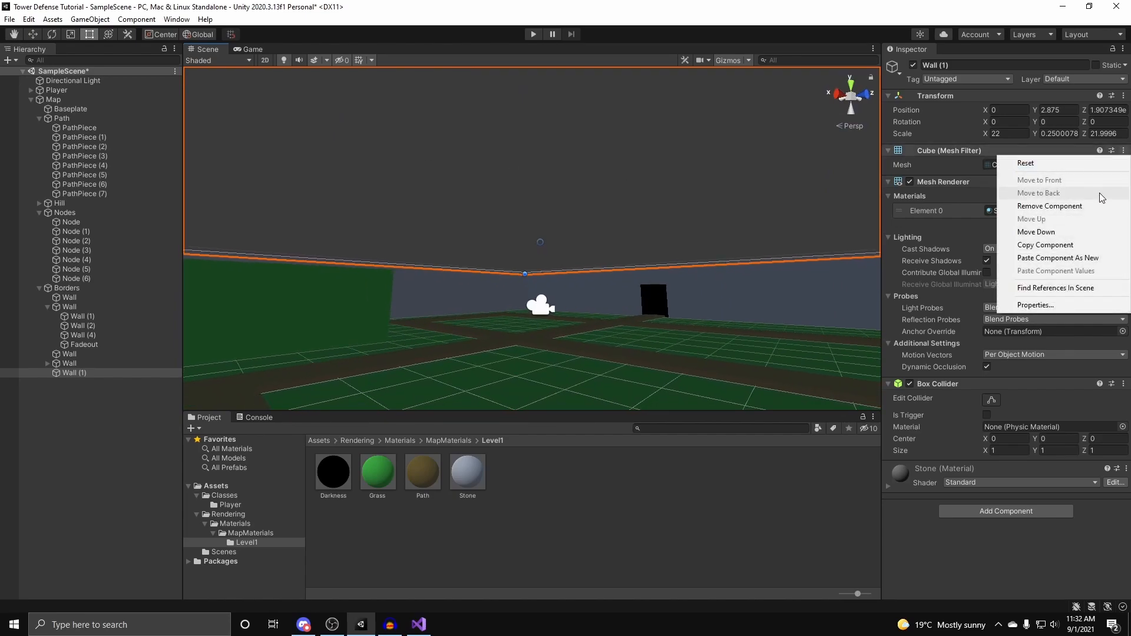
click(1103, 204)
click(1124, 150)
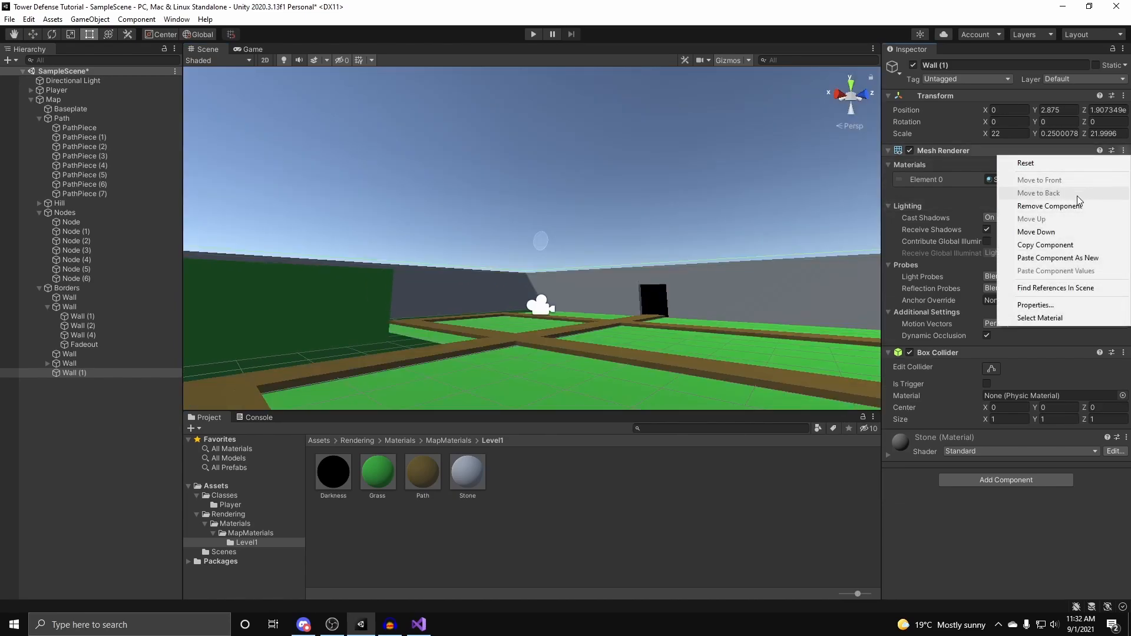
click(1037, 204)
Lower the top of the hill's Cube to a Y scale of about 1, keeping its base in place.
right_drag(677, 247, 462, 199)
key(s)
click(708, 291)
key(w)
click(480, 211)
key(w)
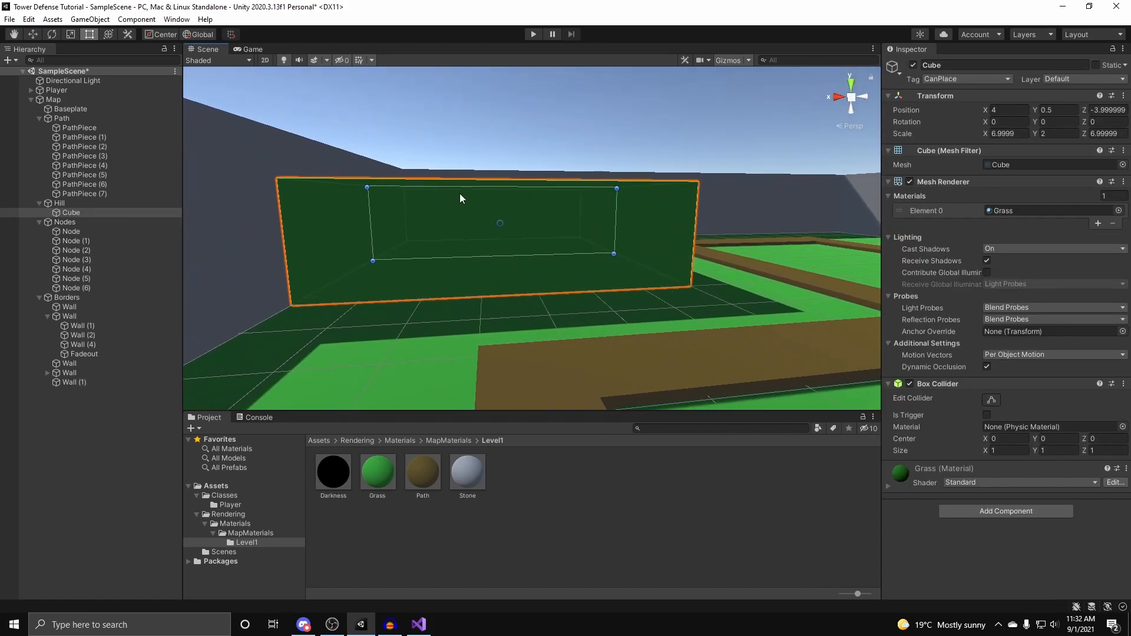
drag(466, 193, 465, 217)
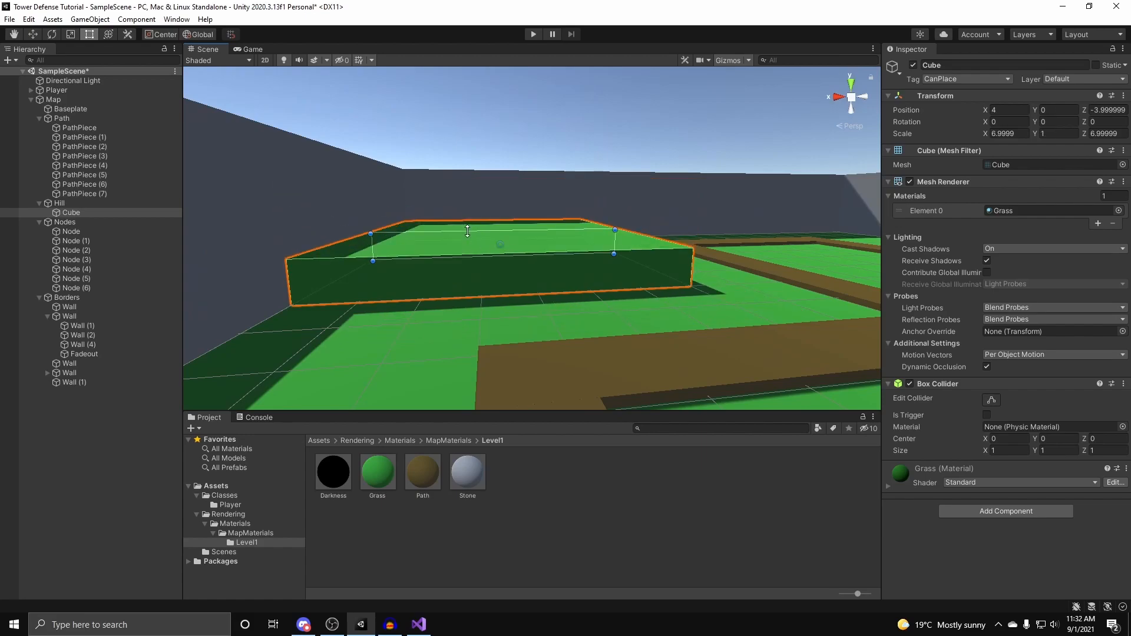
Deselect the hill and save the scene.
right_drag(467, 227, 750, 293)
key(w)
key(e)
click(750, 293)
click(9, 19)
click(72, 78)
Examine the map's paths, blacked-out openings and border walls in the scene.
right_drag(483, 187, 331, 182)
key(w)
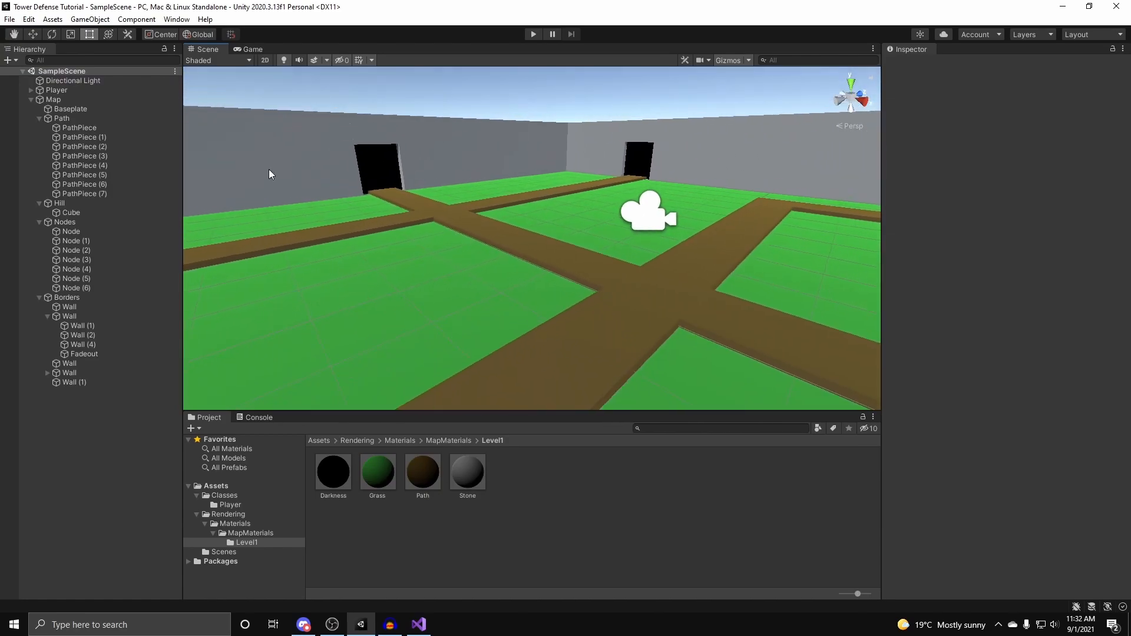
click(94, 103)
right_drag(436, 168, 394, 186)
key(w)
key(d)
click(581, 239)
key(w)
Play-test the map by moving along the paths, up to both openings and around the lowered hill.
click(533, 34)
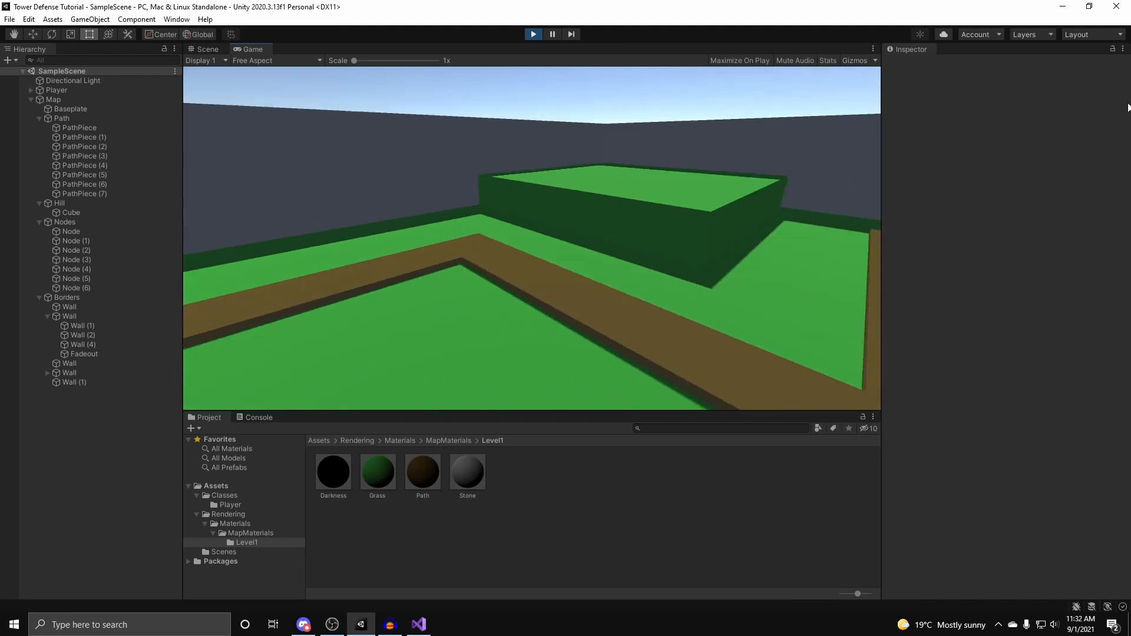
key(w)
key(w)
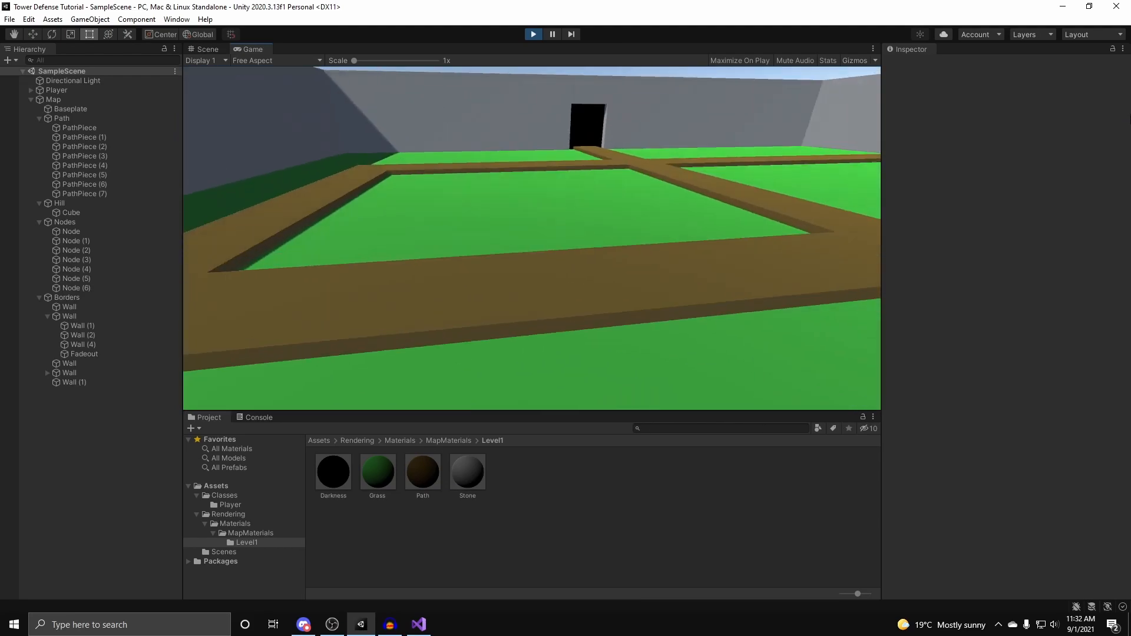
key(w)
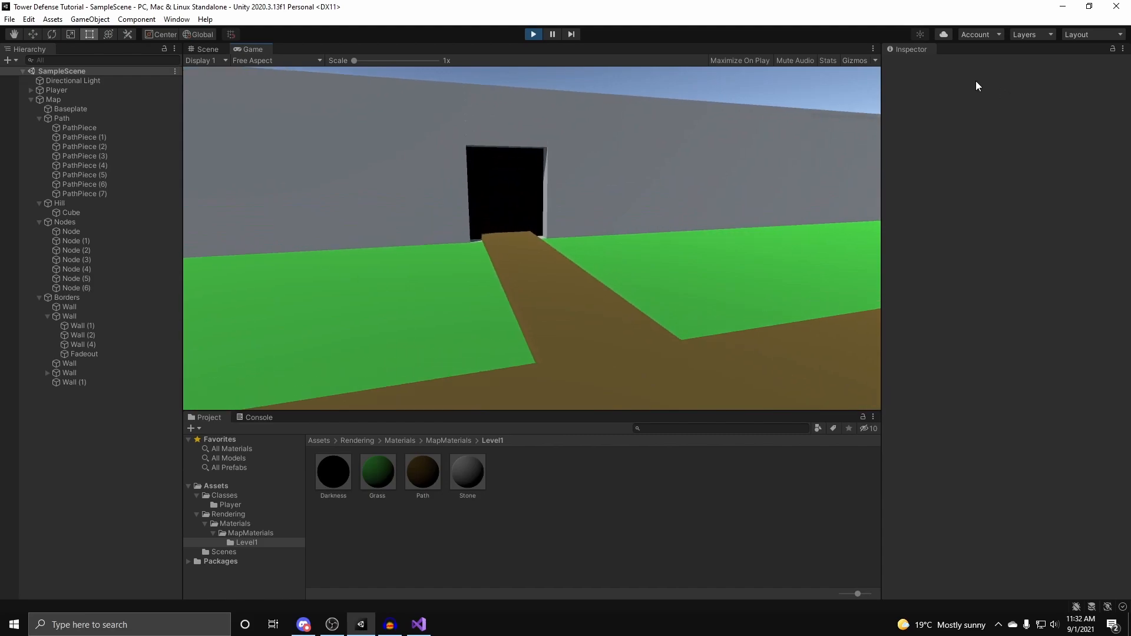
key(w)
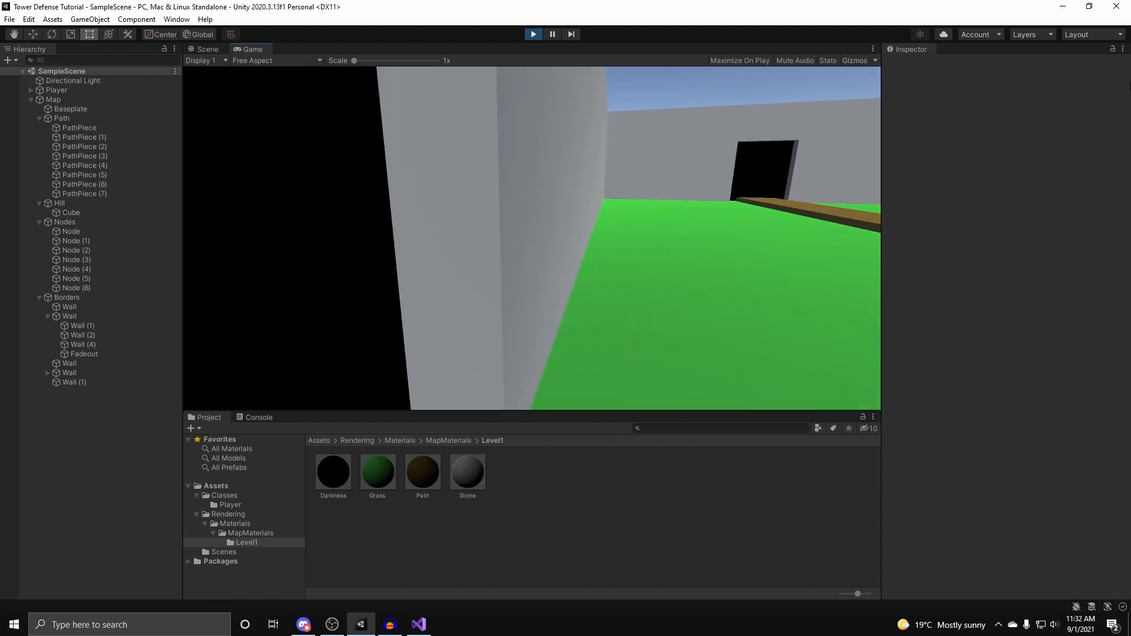
key(w)
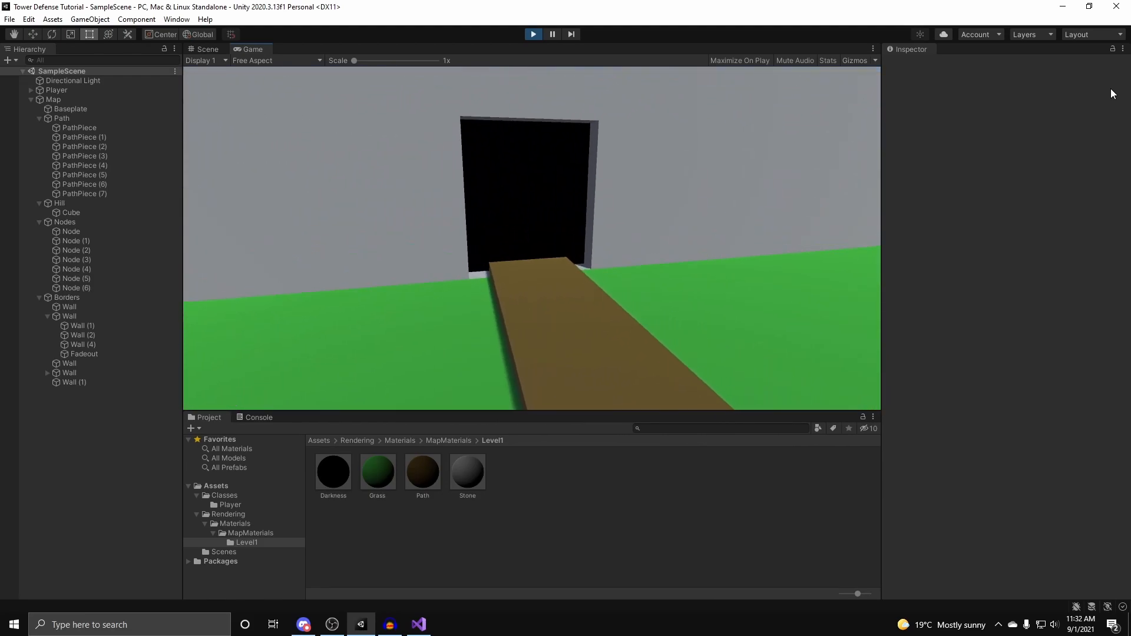
key(w)
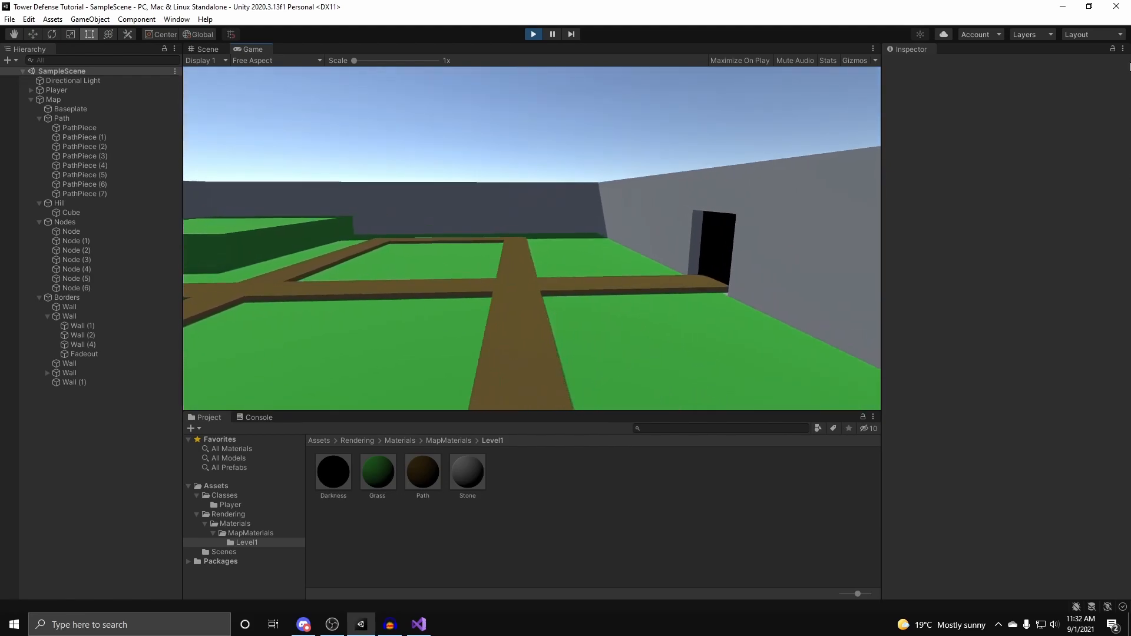
key(w)
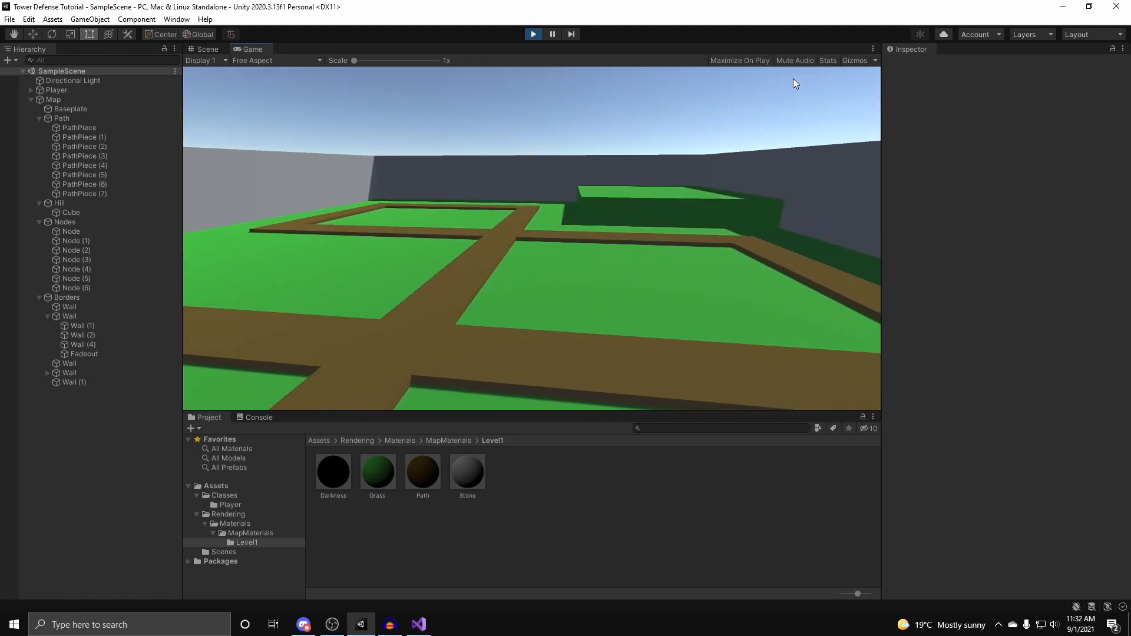
key(w)
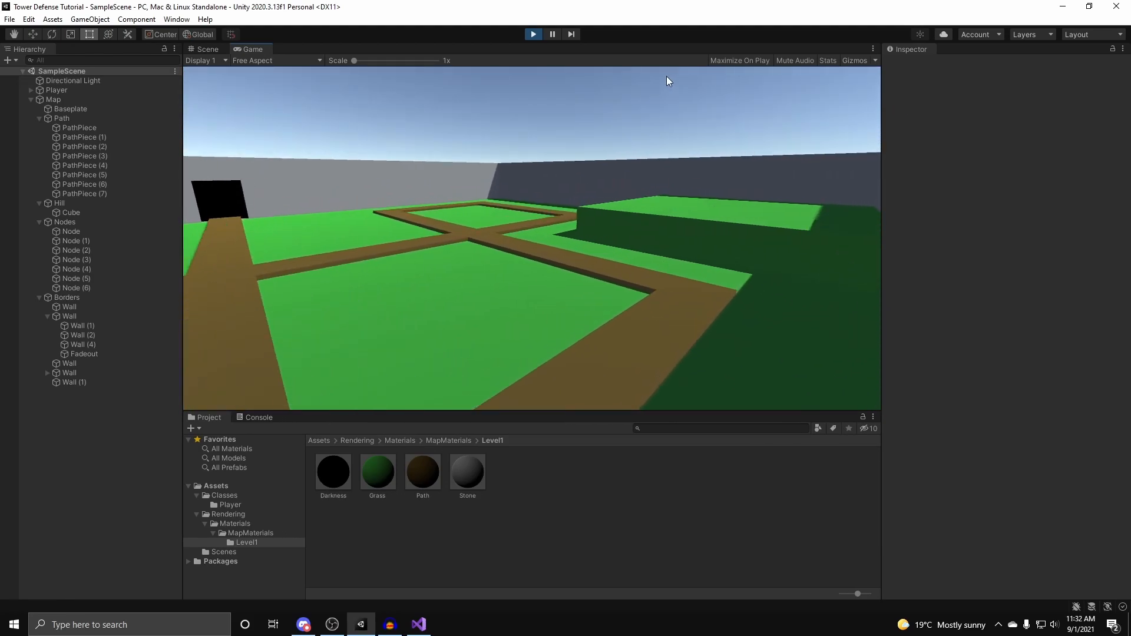
key(w)
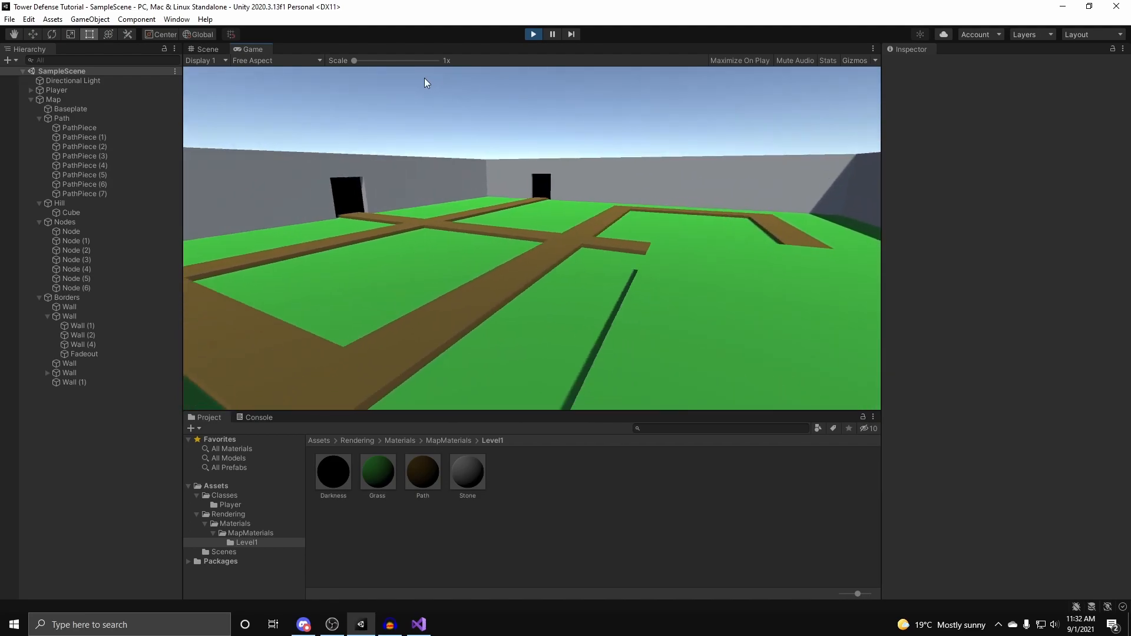
key(w)
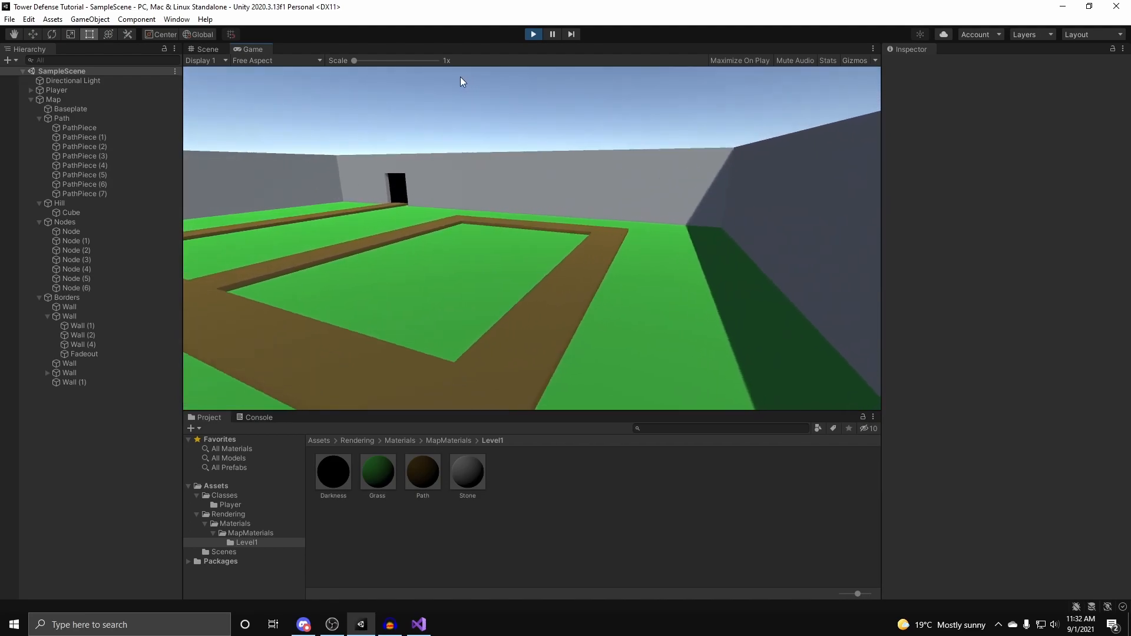
key(w)
key(space)
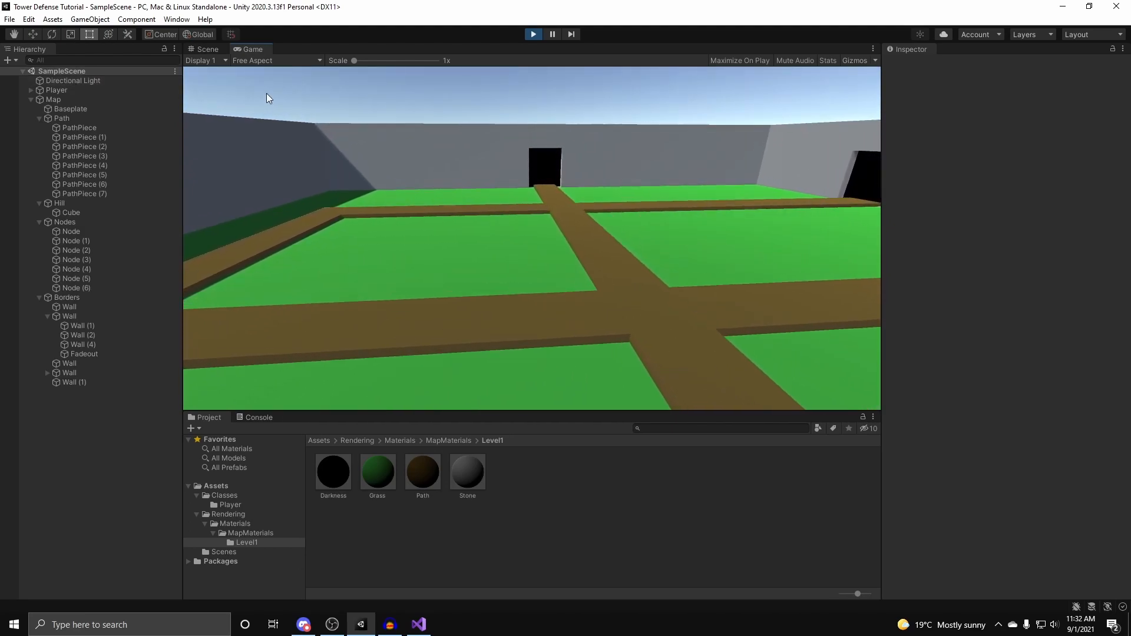
key(s)
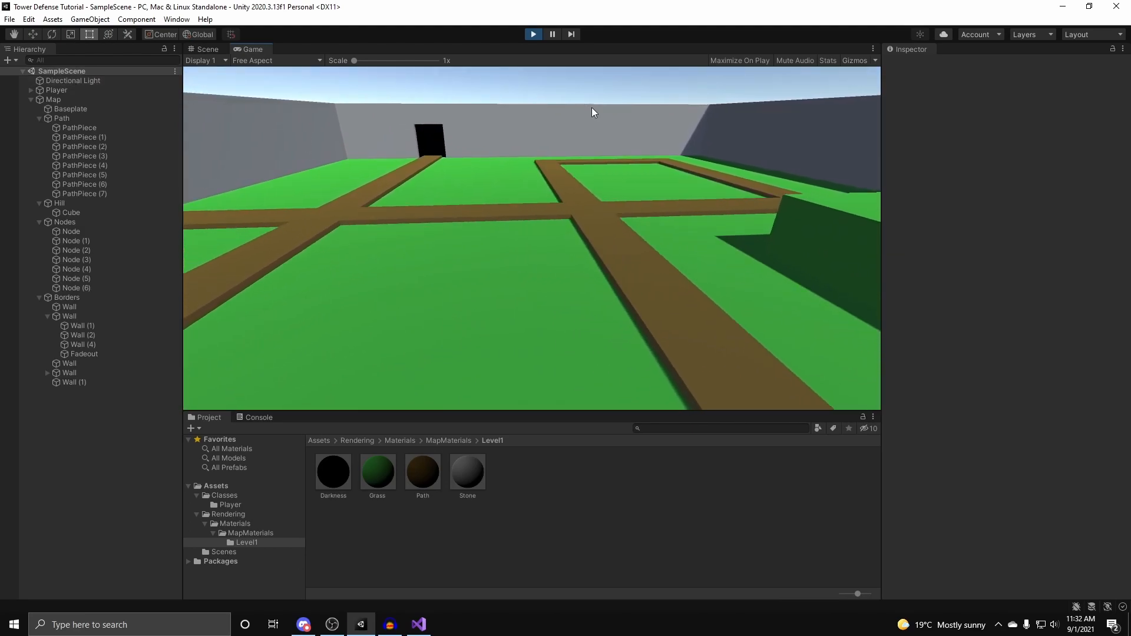
key(d)
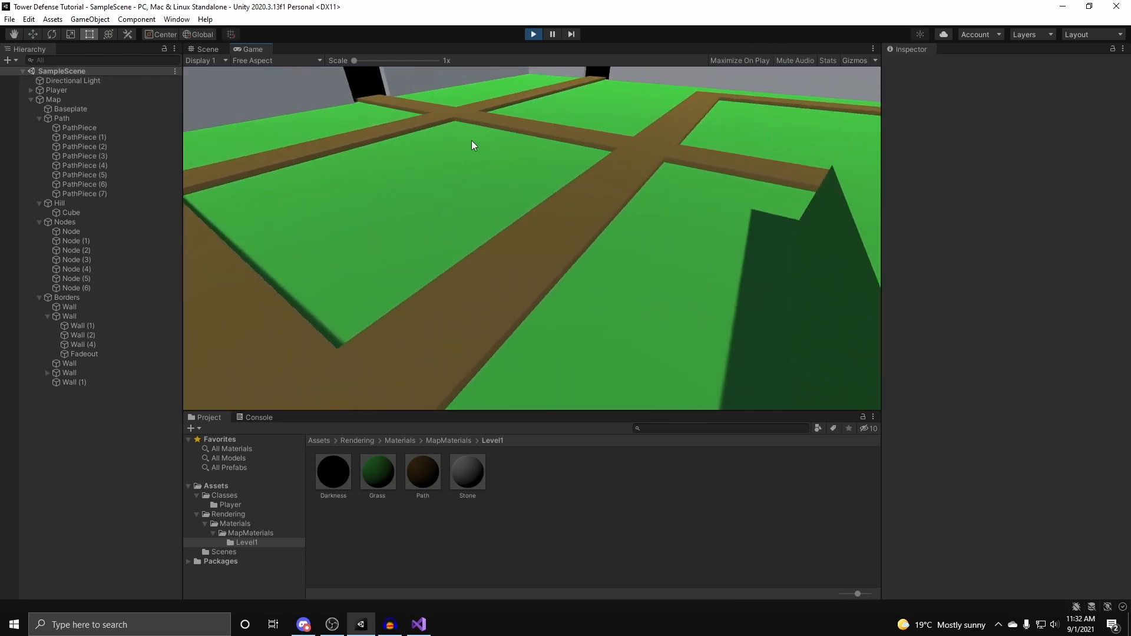
key(a)
key(w)
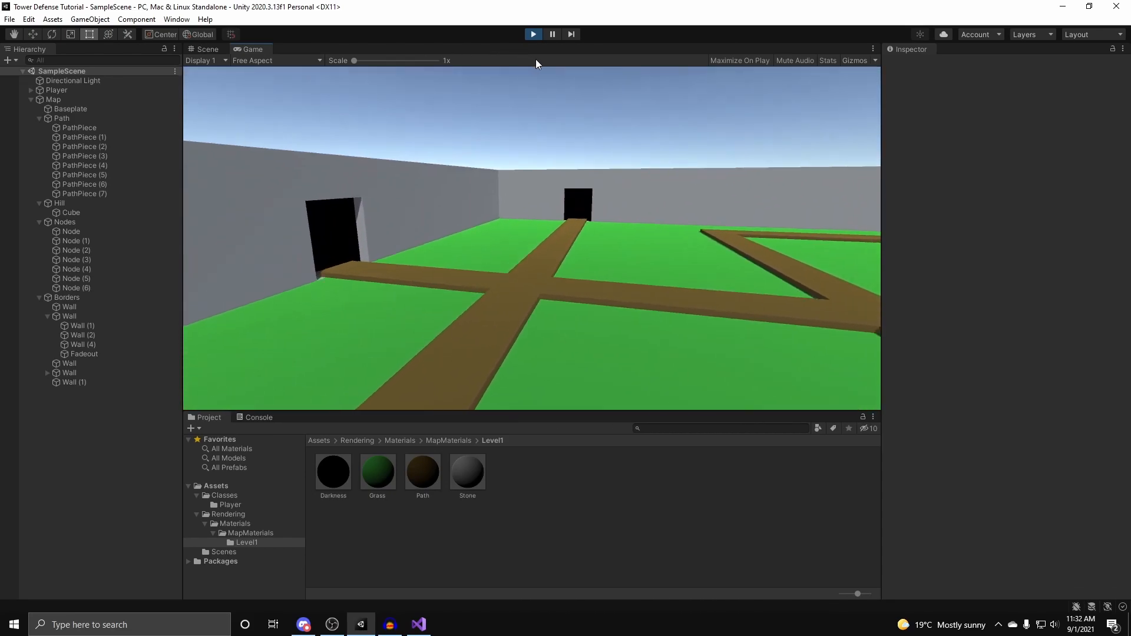
key(d)
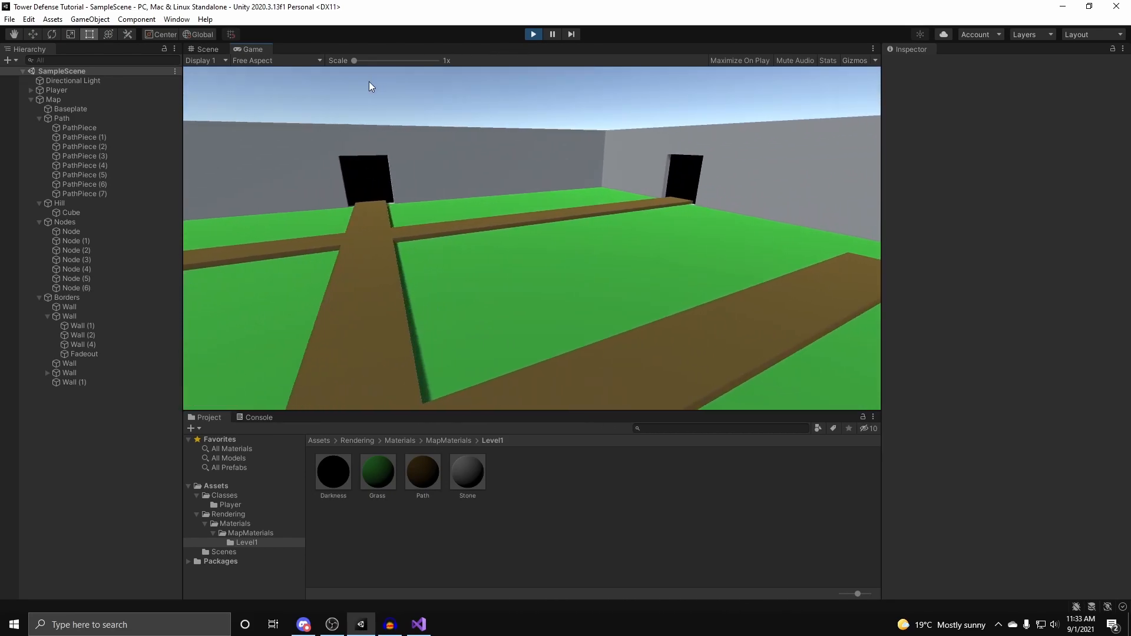
key(w)
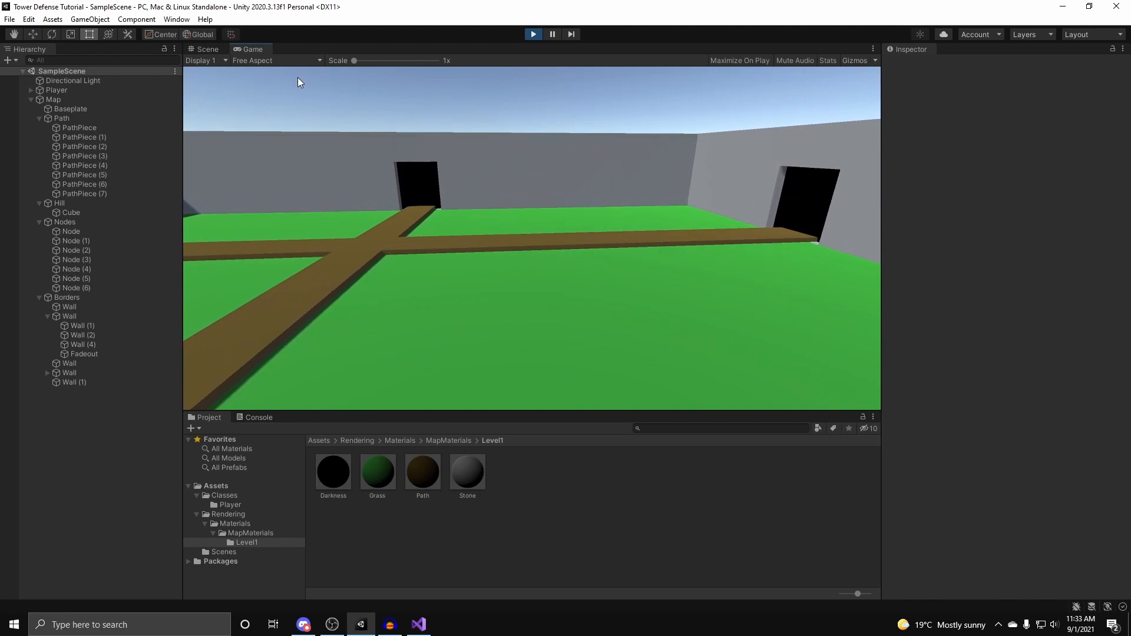
key(w)
key(a)
key(w)
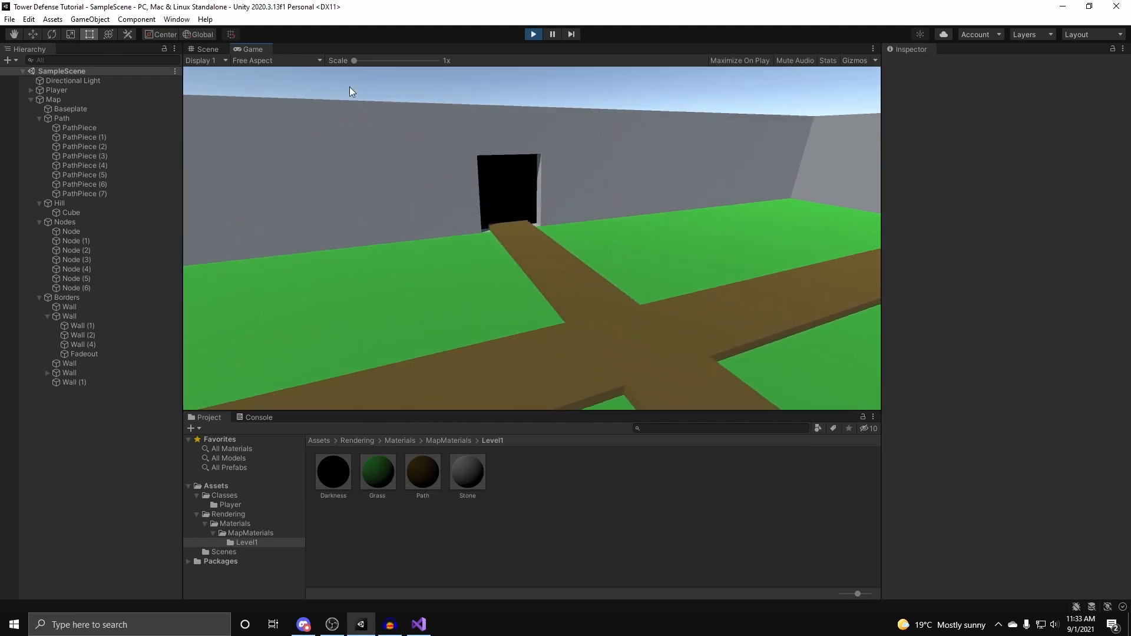
key(s)
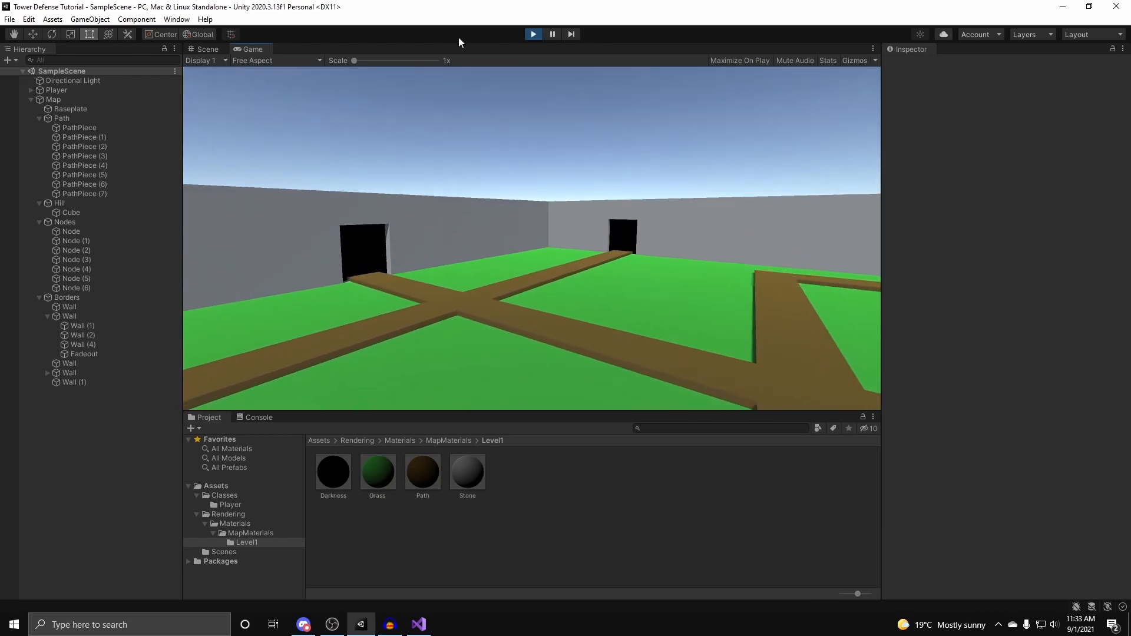
key(w)
key(d)
key(w)
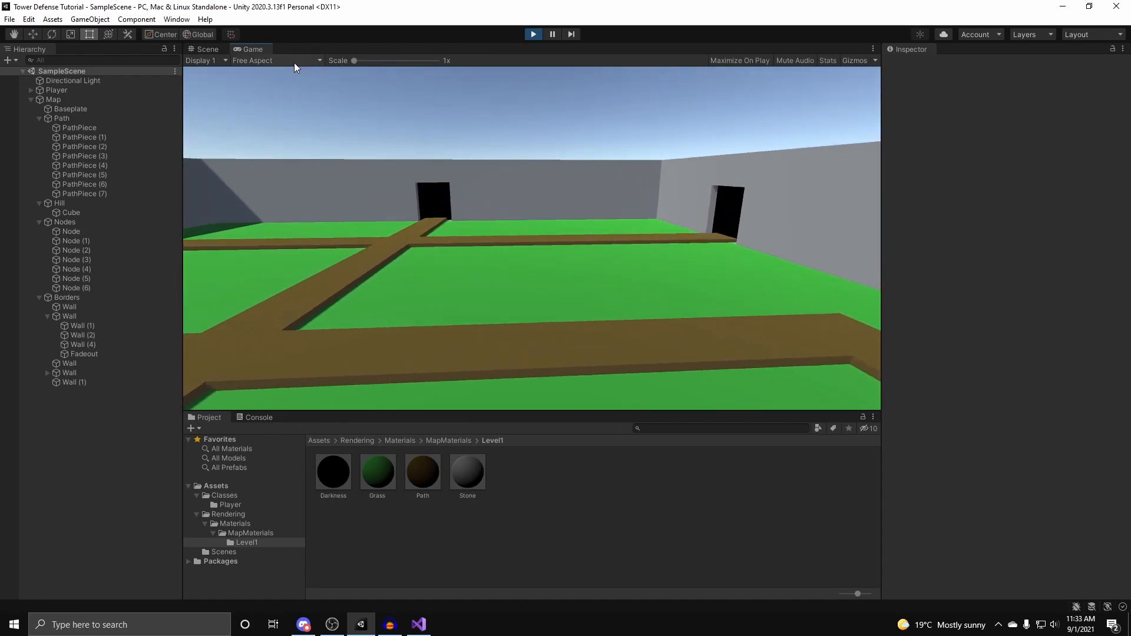
key(w)
key(a)
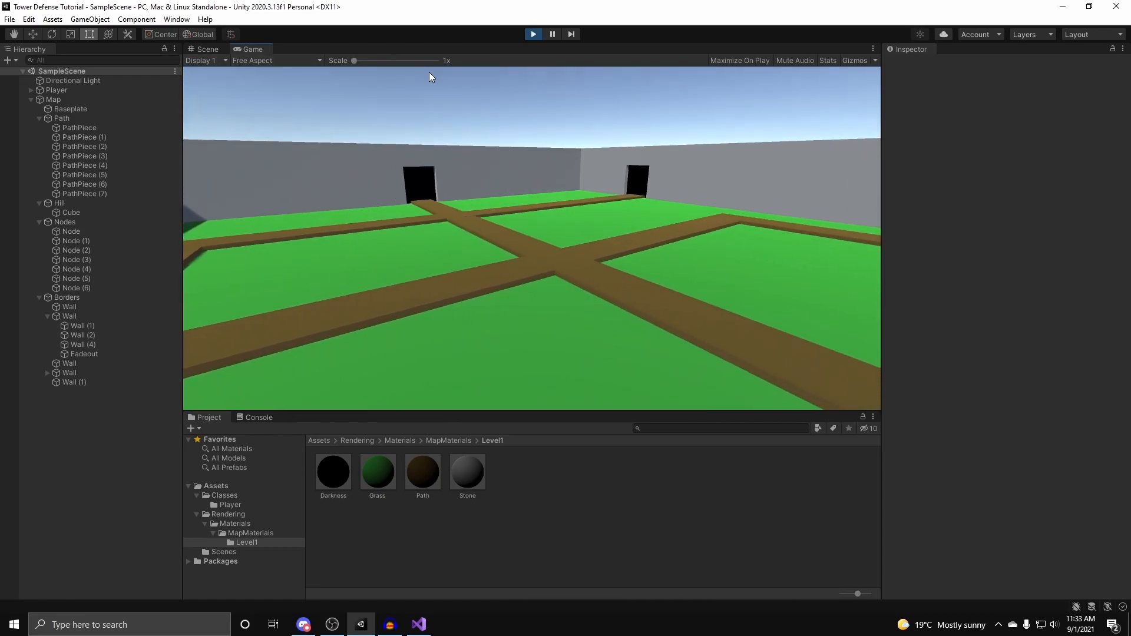